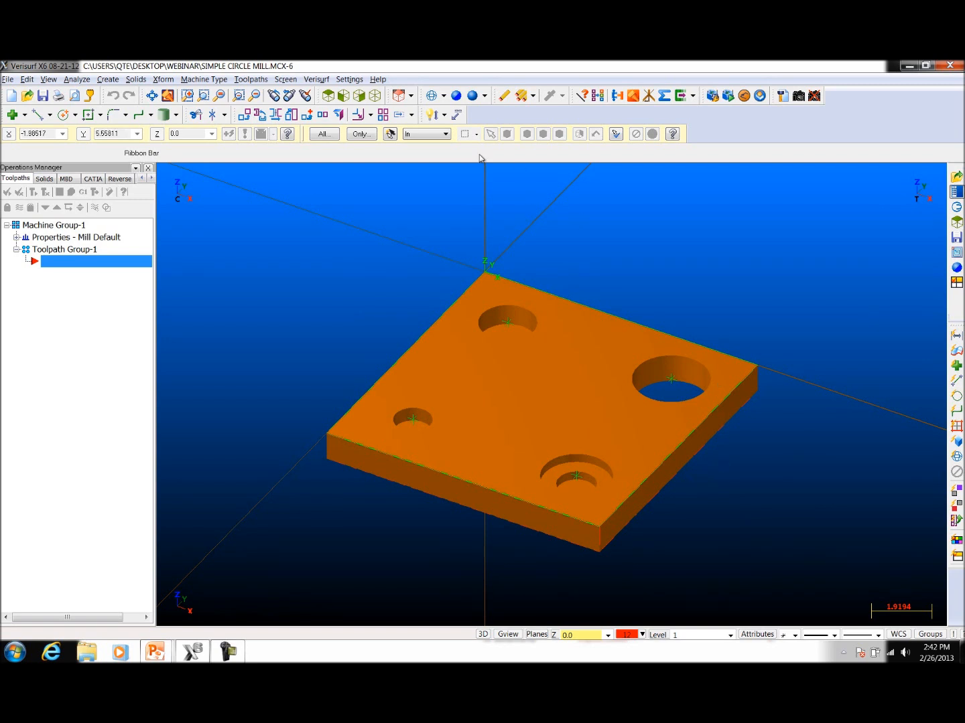
Step: Switch to the WCS top view and start a circle mill toolpath with the NC name SIMPLE CIRCLE MILL
right_click(406, 208)
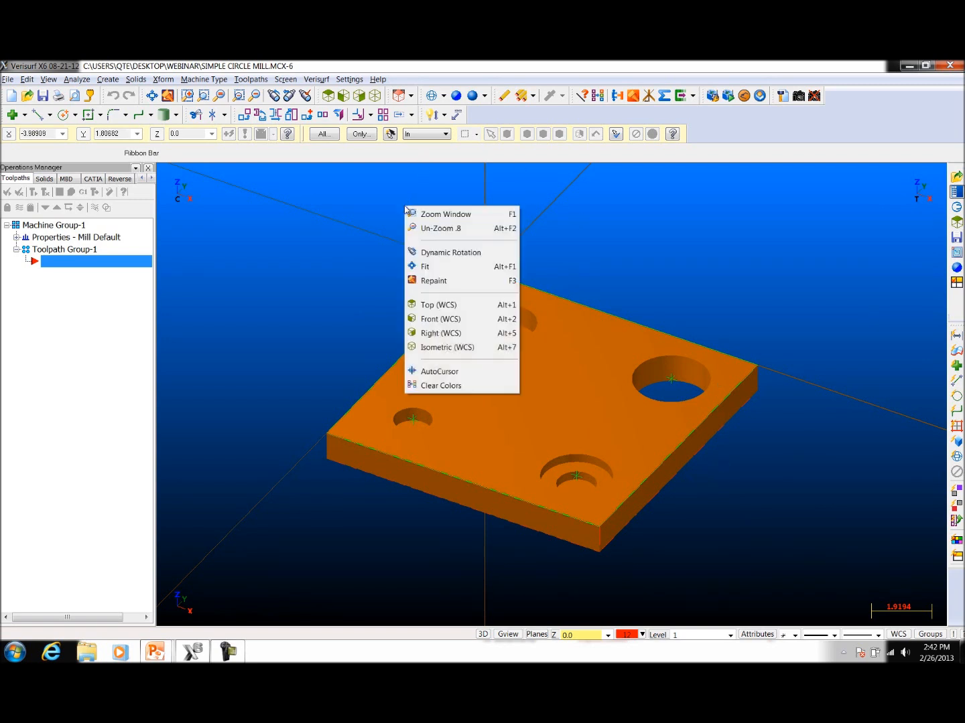
left_click(438, 306)
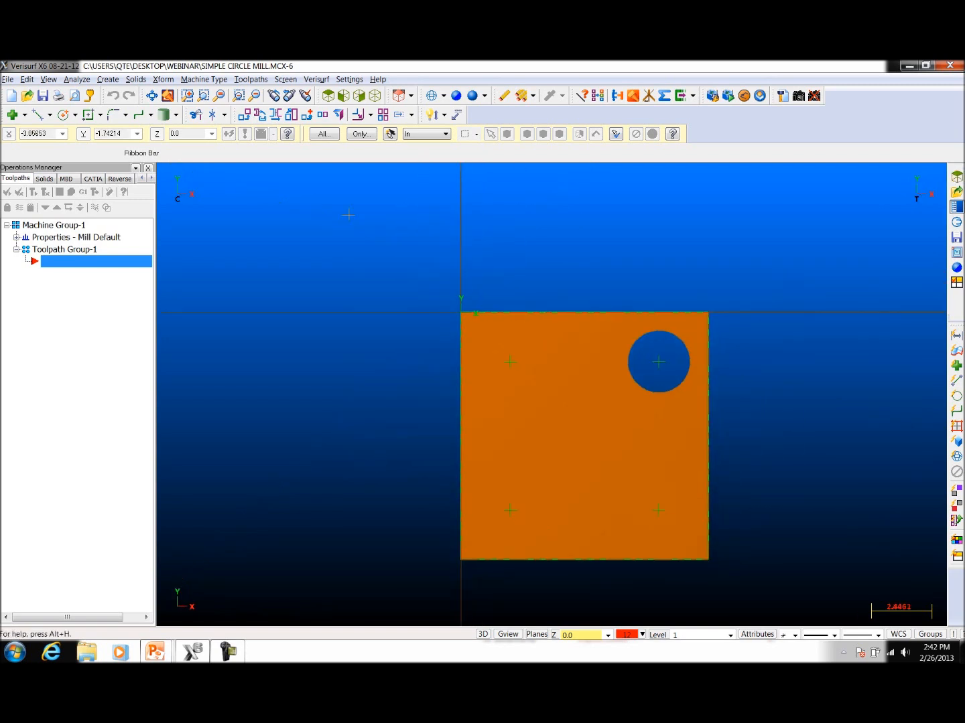
left_click(251, 80)
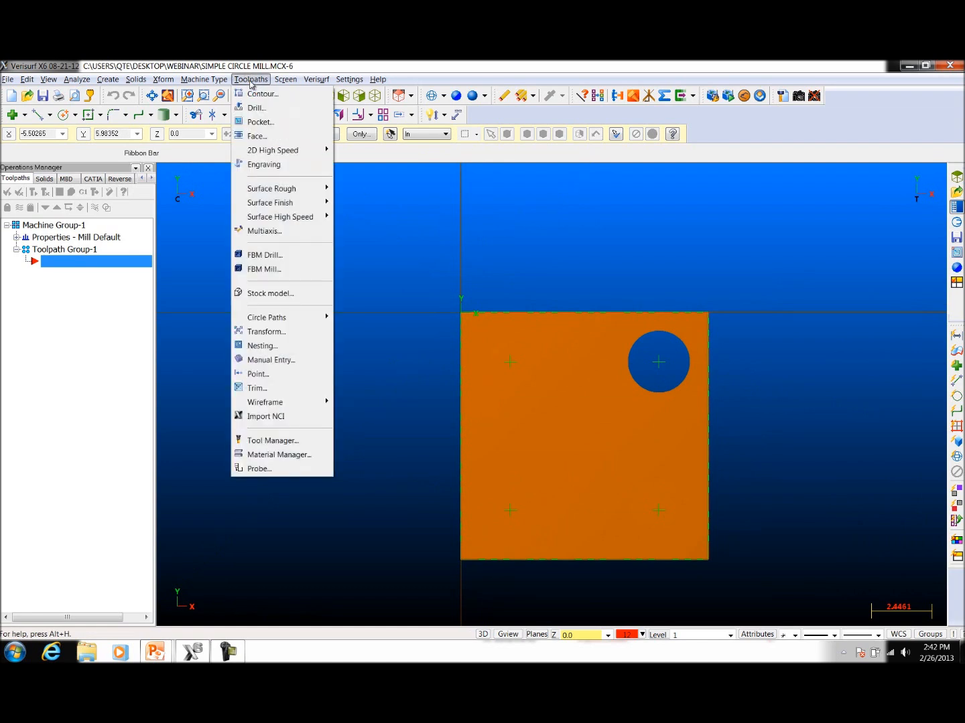
mouse_move(310, 315)
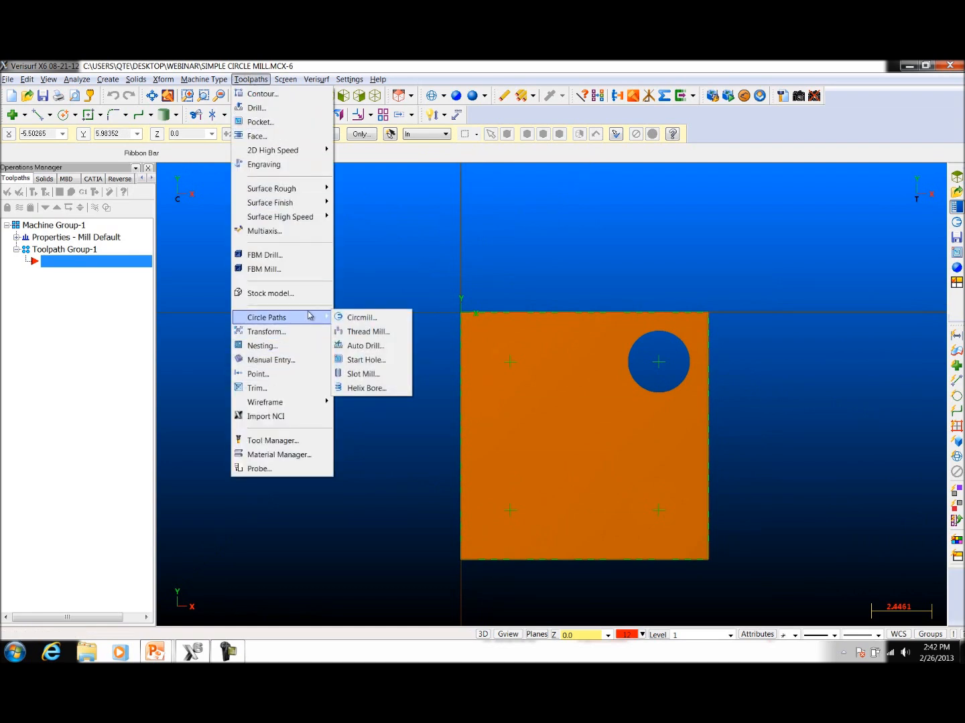
left_click(362, 318)
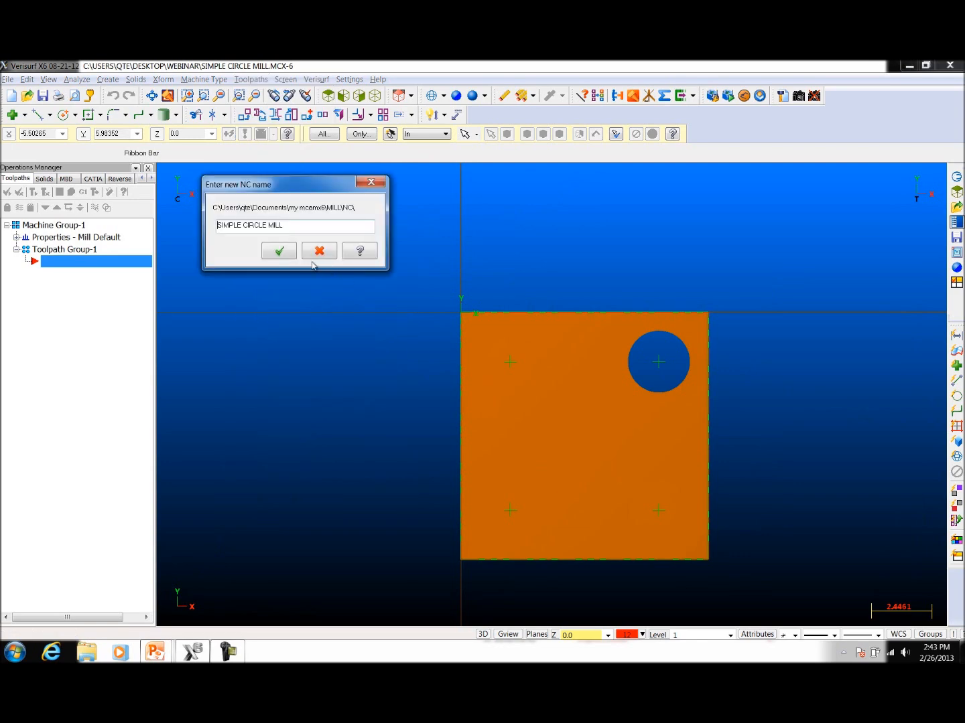
left_click(278, 252)
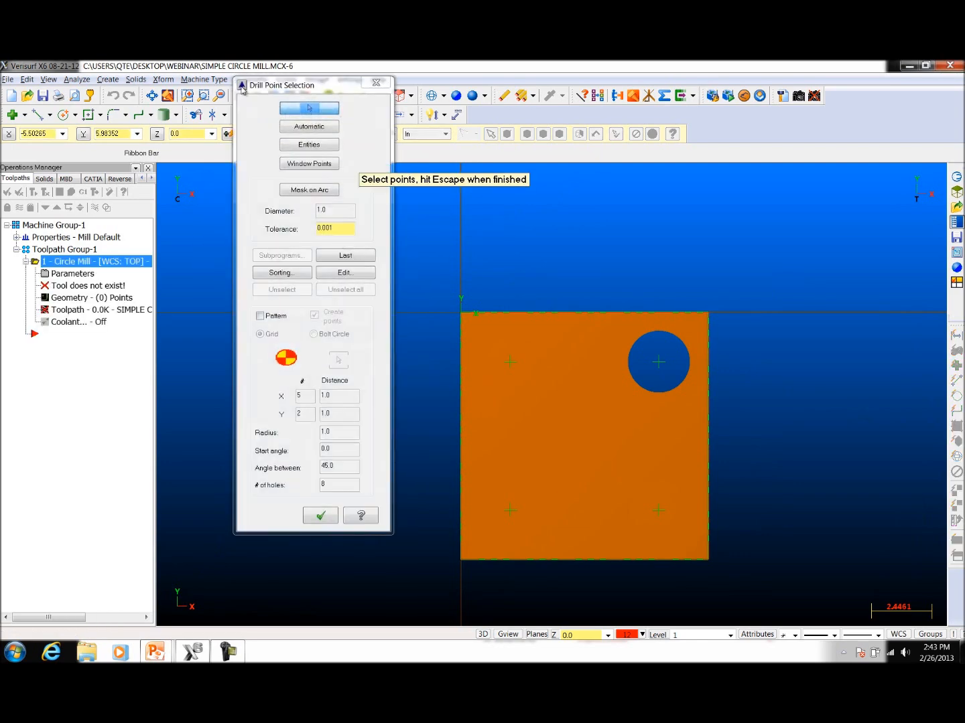
Step: Place a grid pattern of 10 by 2 points spaced 1.0 apart just beyond the plate's back edge as the toolpath points
left_click_drag(242, 88, 235, 156)
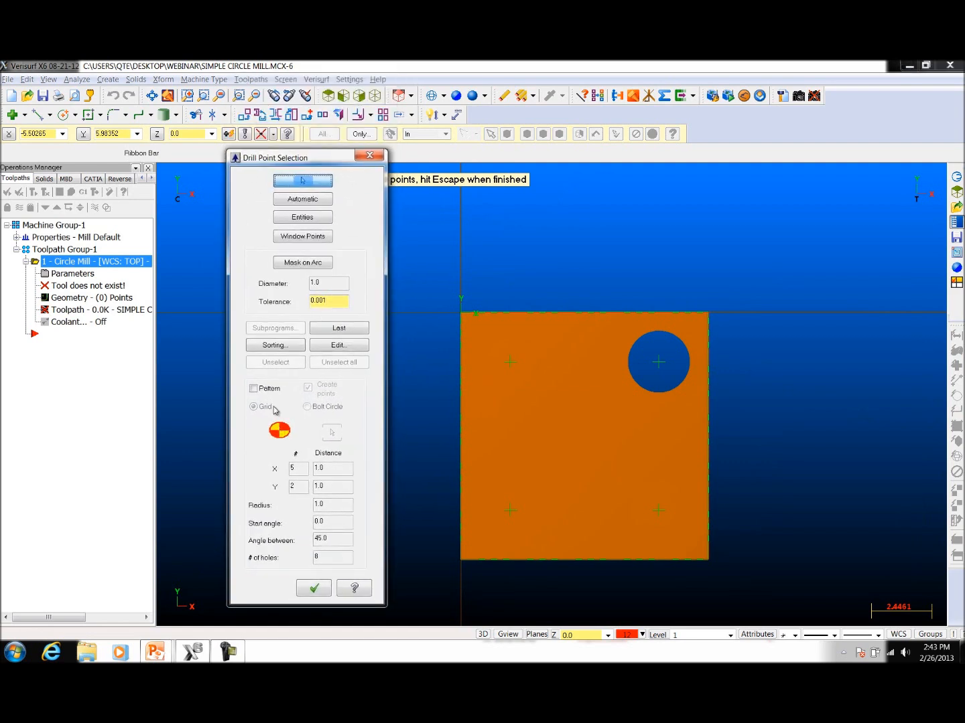
left_click(254, 389)
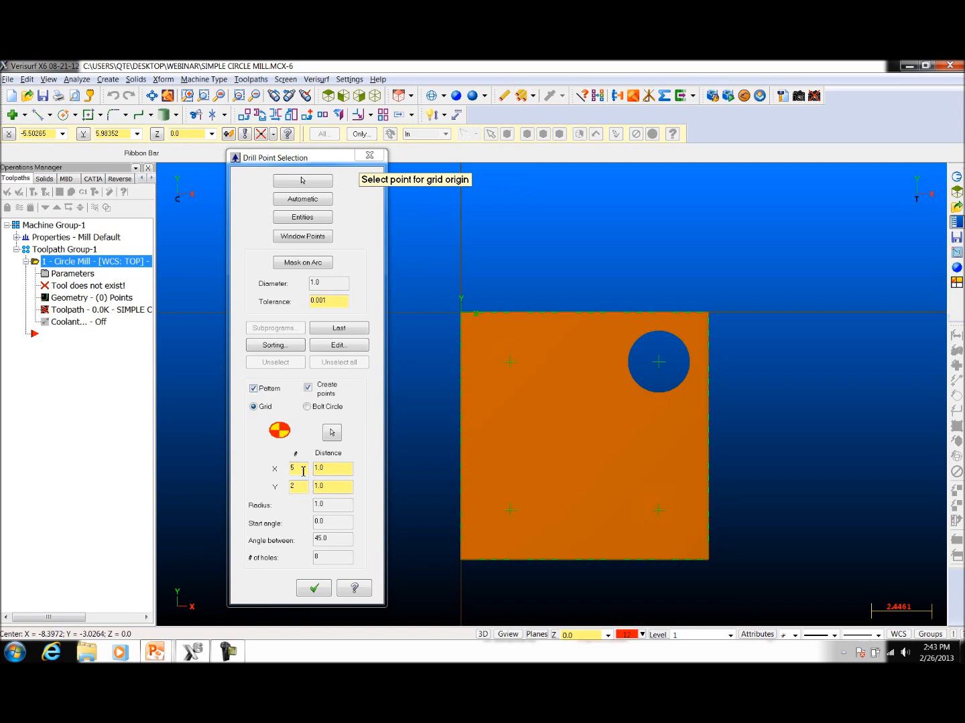
left_click_drag(299, 472, 284, 470)
double_click(298, 471)
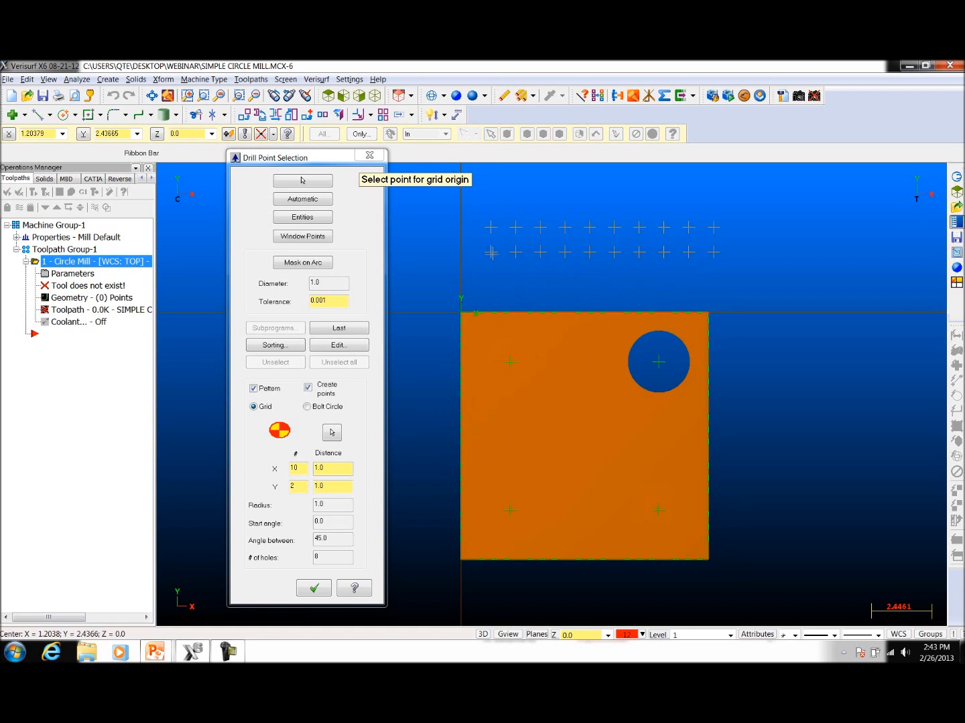
left_click(503, 246)
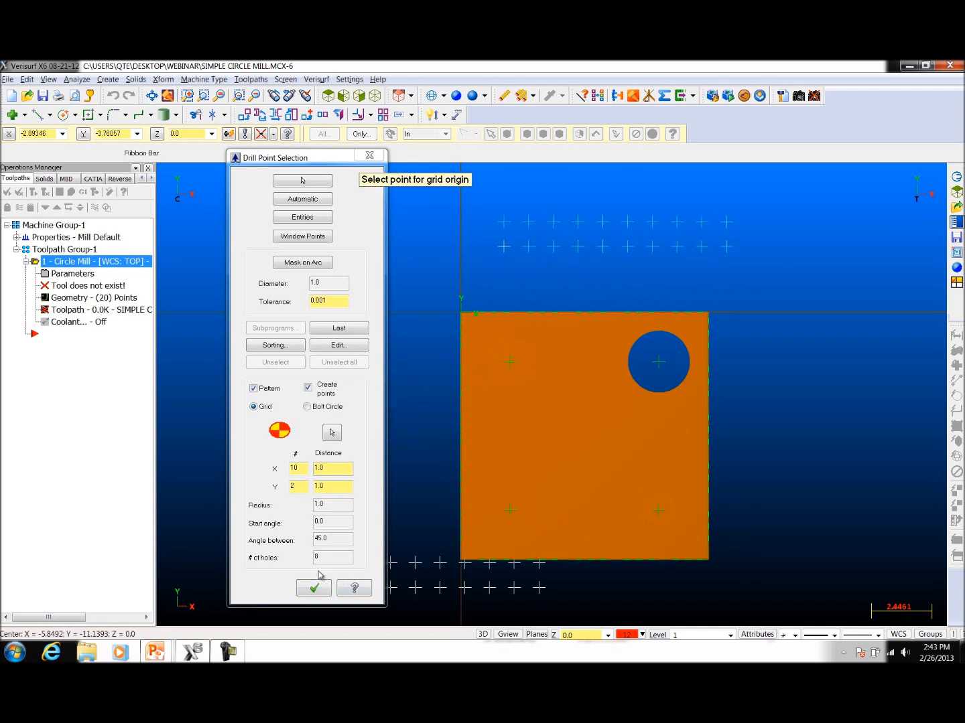
left_click(308, 589)
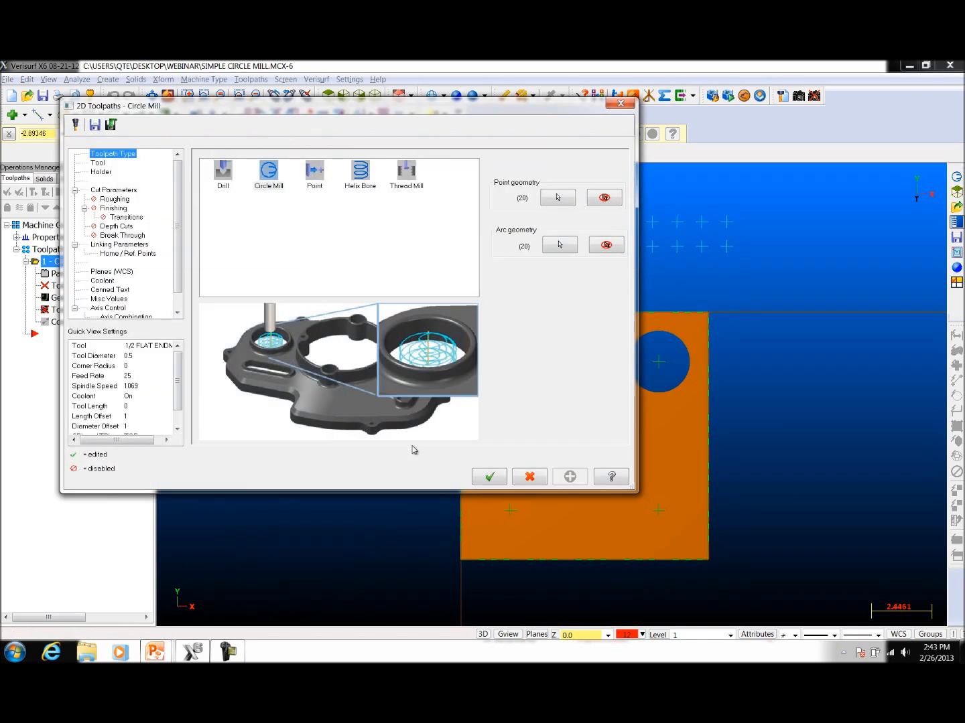
Step: Choose the 5/16 flat endmill from the tool library for the circle mill toolpath
left_click(101, 164)
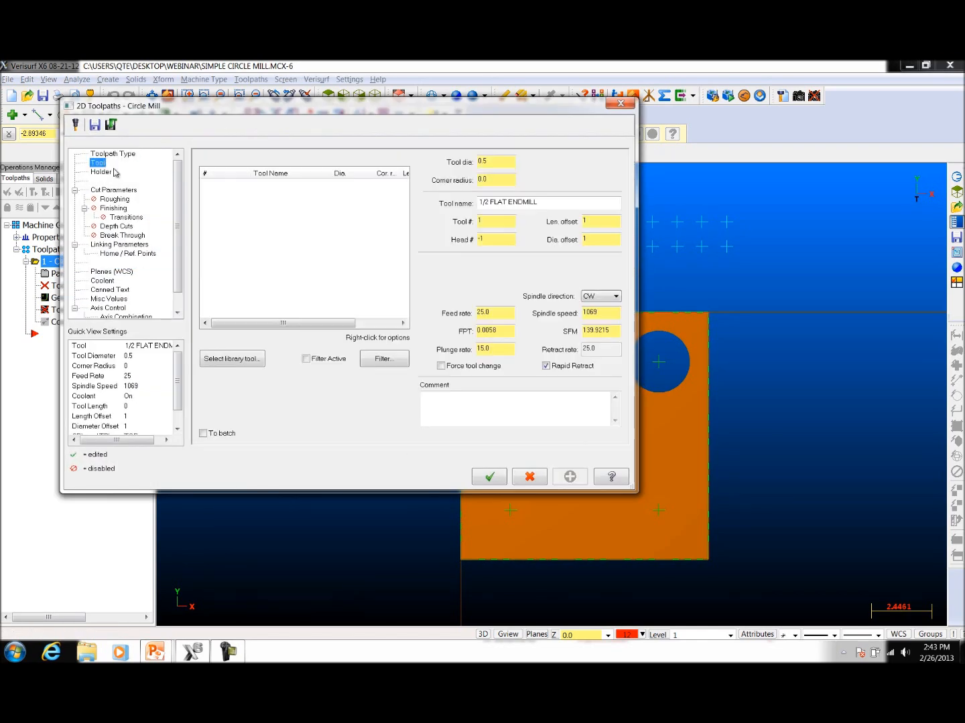
left_click(249, 359)
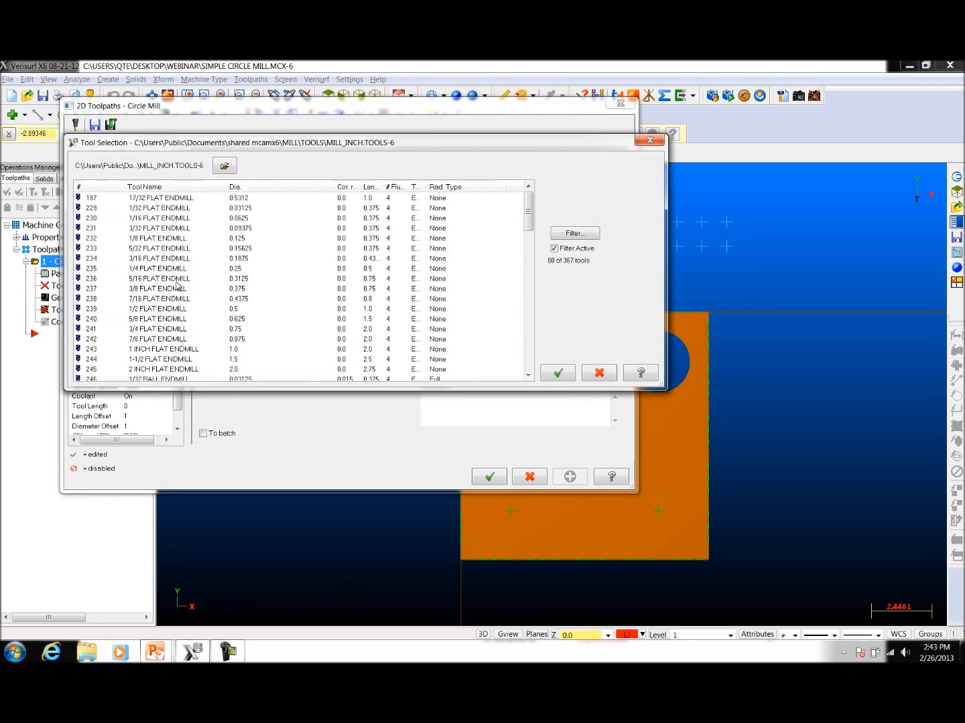
left_click(164, 281)
left_click(558, 373)
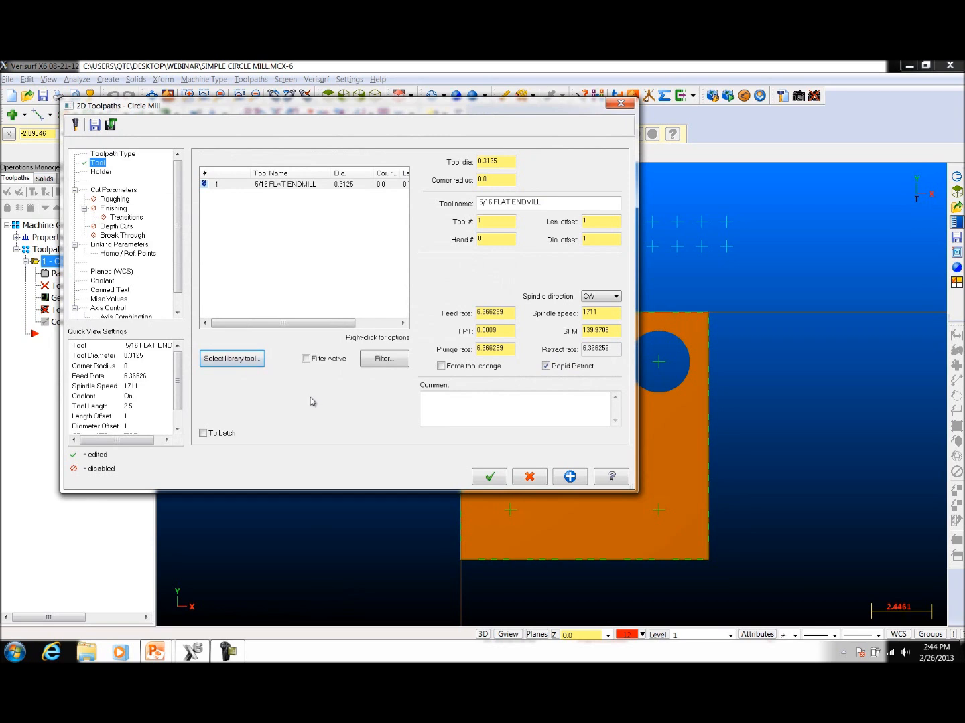
Step: Change the circle diameter in the toolpath's cut parameters
left_click(126, 192)
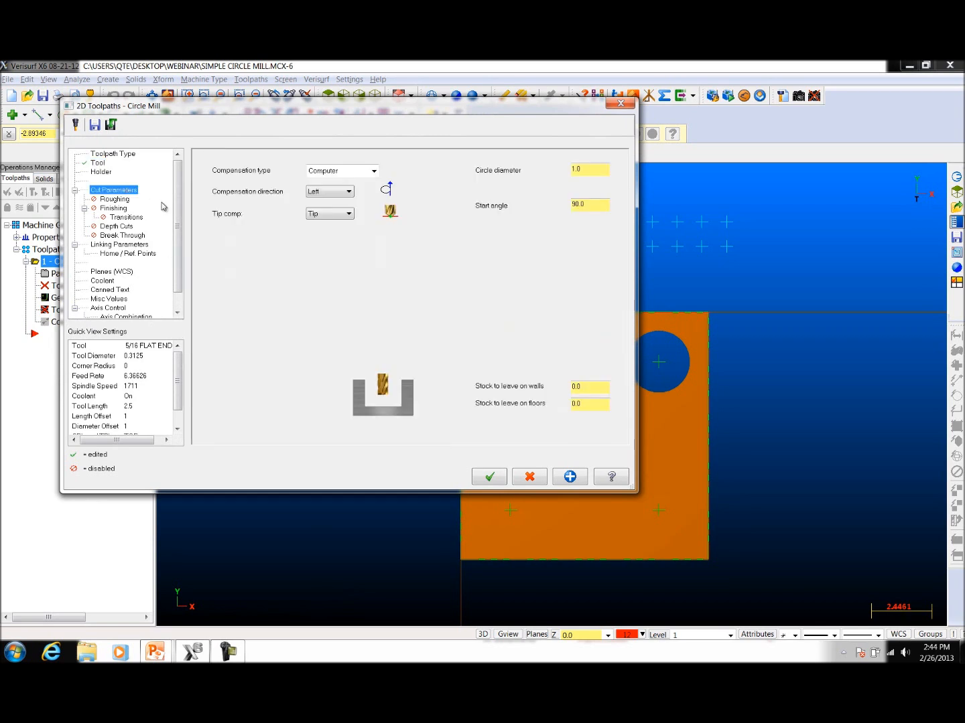
left_click(589, 169)
key("BackSpace")
Step: Enable roughing for the circle mill toolpath and set its stepover to 25 percent
left_click(104, 200)
left_click(211, 164)
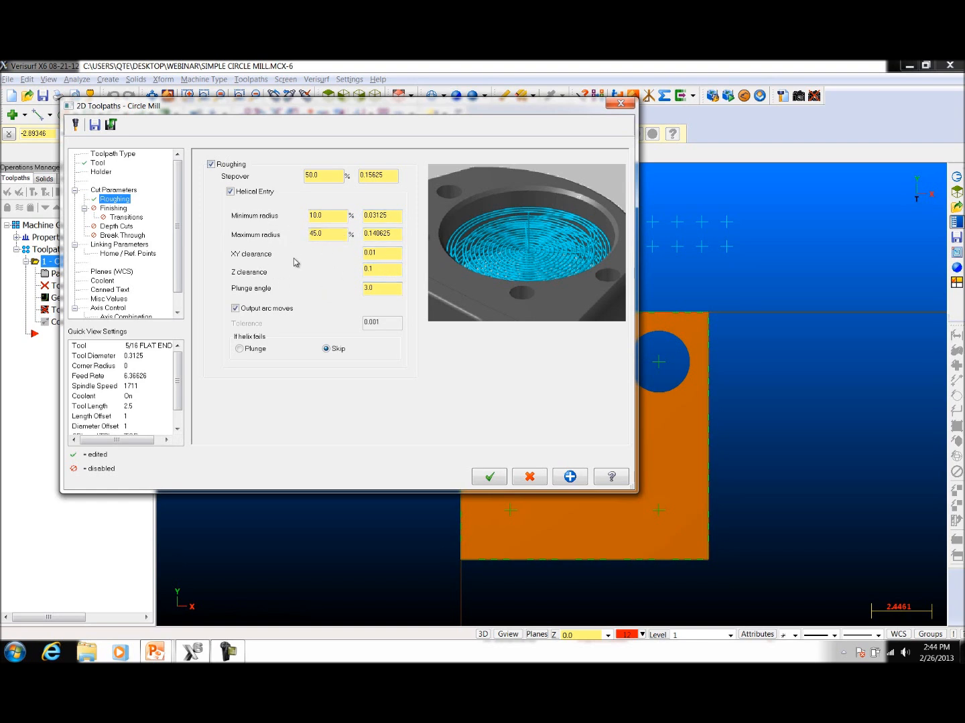
left_click(327, 178)
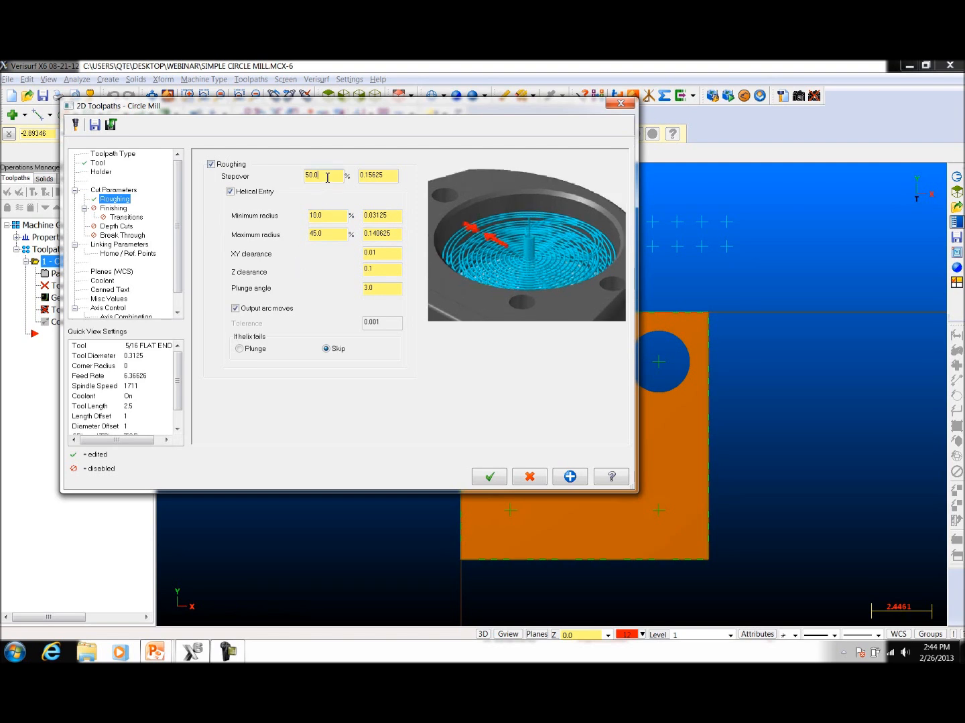
double_click(327, 178)
type("25")
key("Return")
Step: Enable finishing with 1 finish pass at a spacing of 0.005
left_click(124, 210)
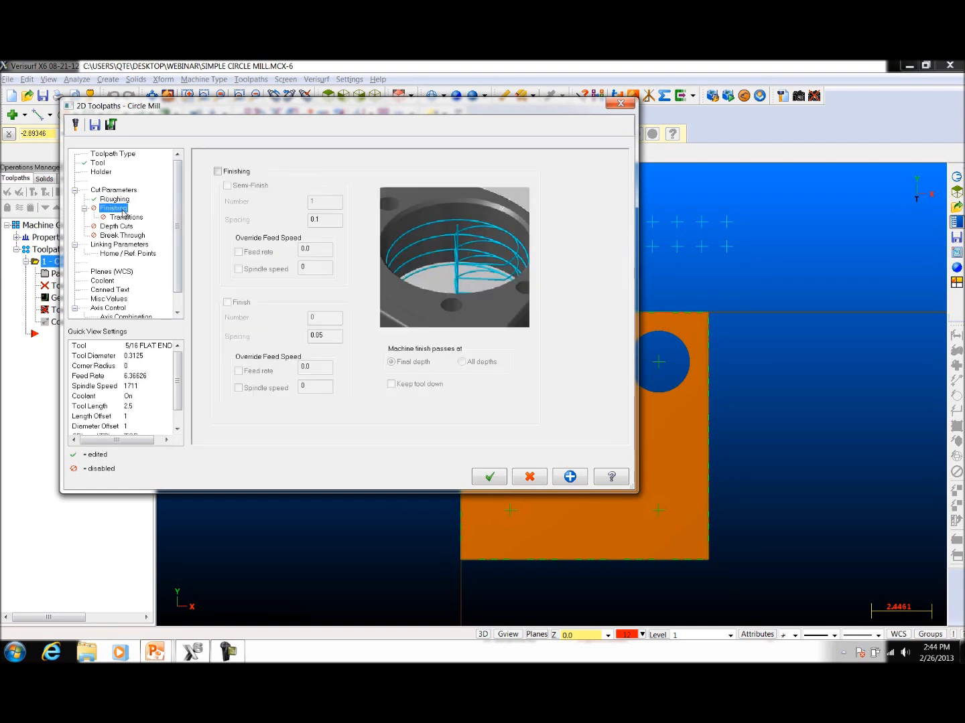
left_click(217, 172)
left_click(226, 303)
double_click(328, 315)
type("1")
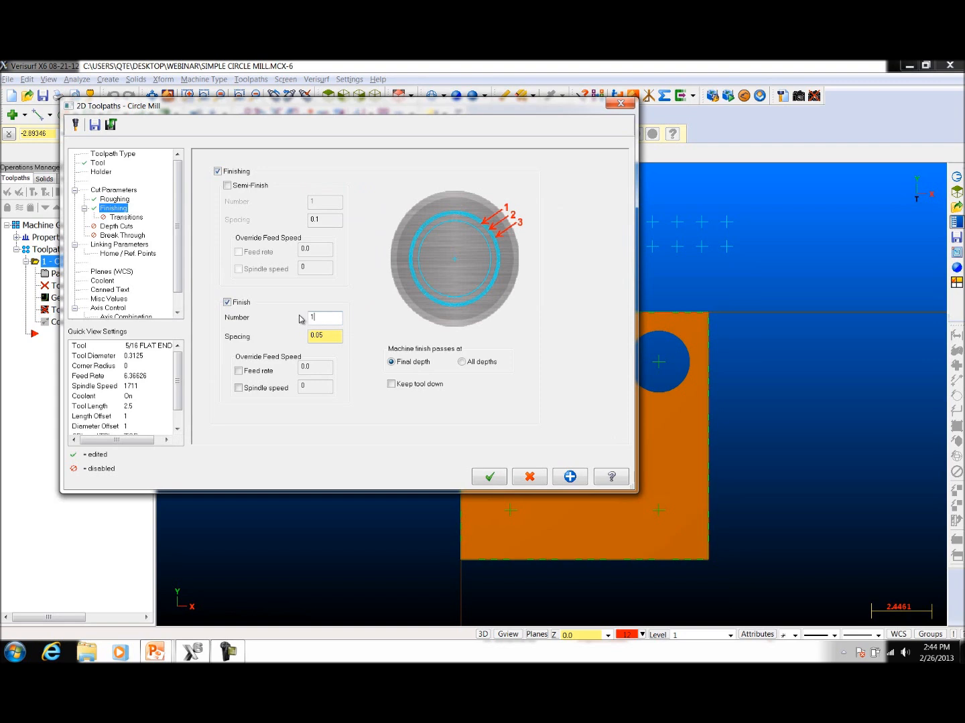
left_click(330, 335)
left_click_drag(330, 335, 298, 339)
type(".")
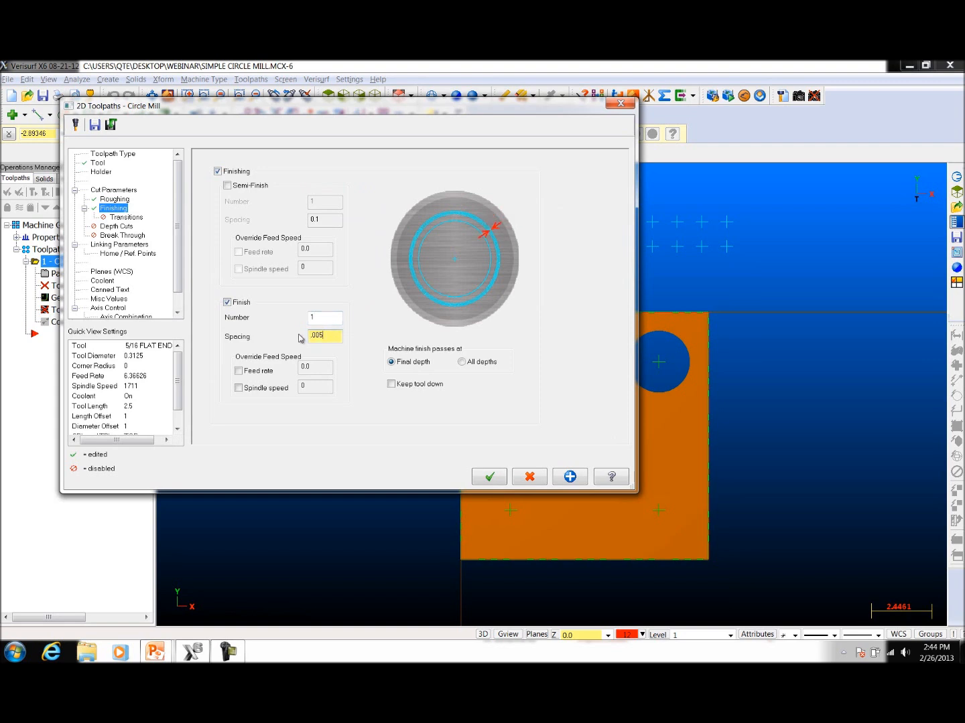
Step: Override the finish pass feed rate with 5.0 and its spindle speed with 2500
left_click(238, 371)
left_click(323, 366)
key("Return")
left_click(257, 388)
double_click(317, 388)
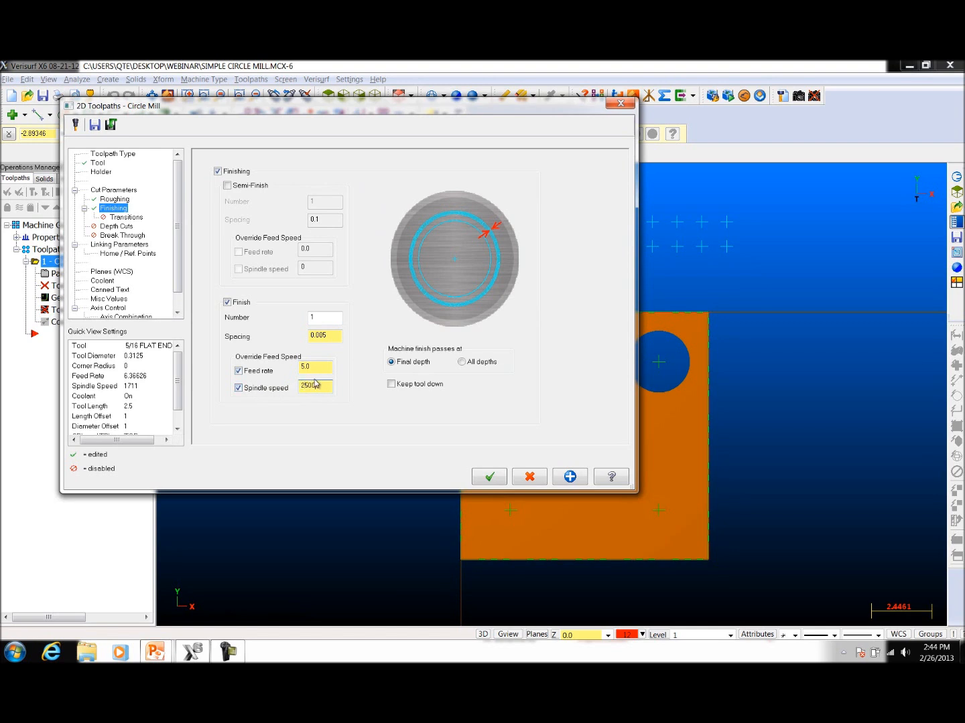
left_click(100, 163)
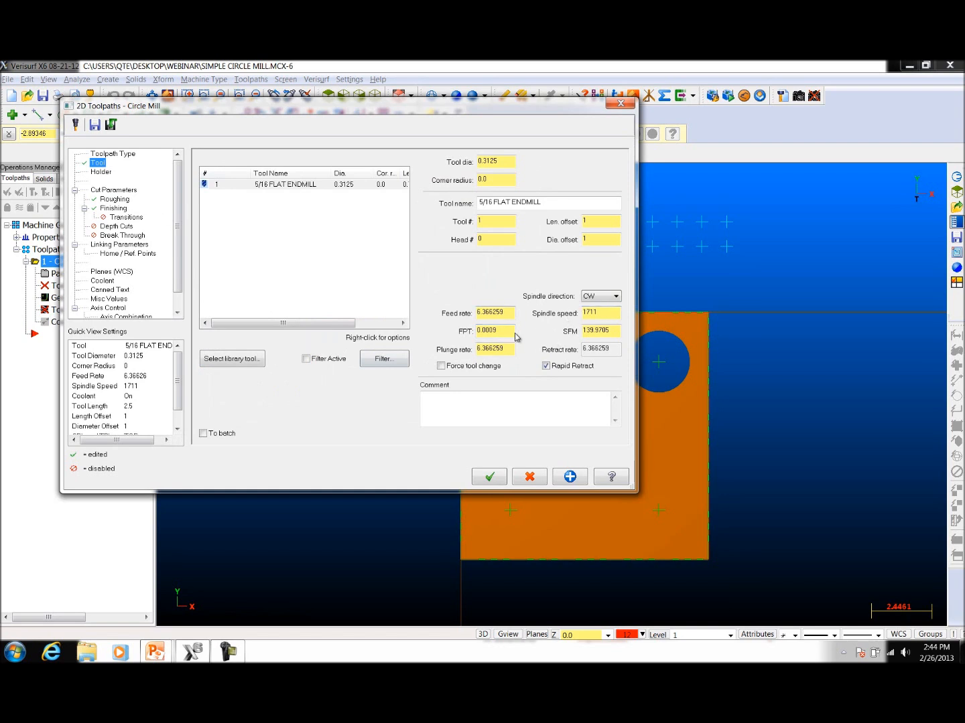
left_click(113, 209)
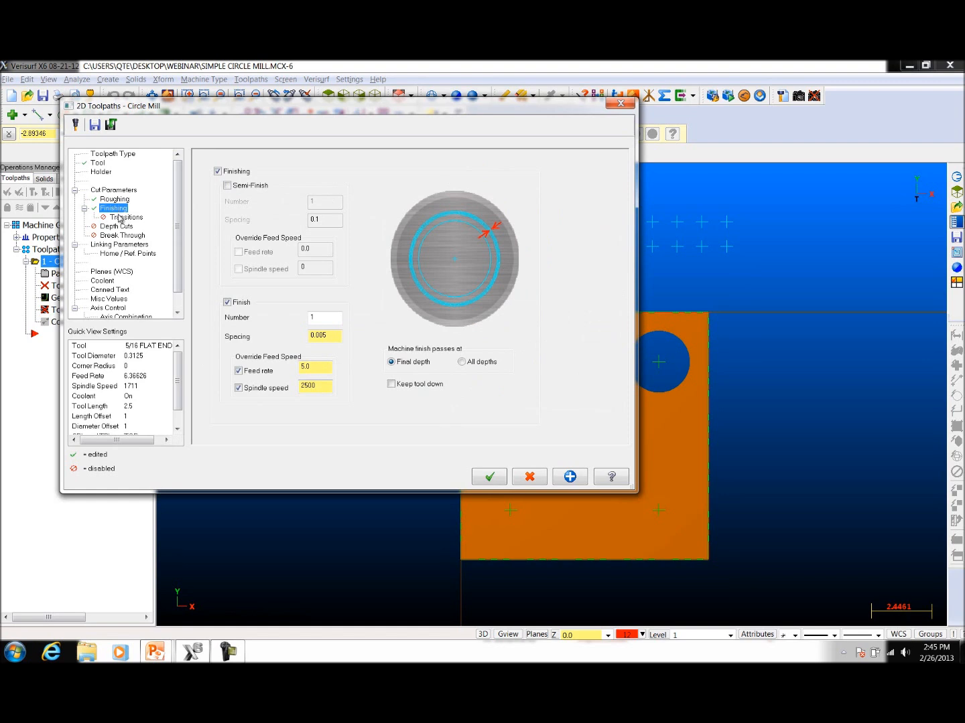
Step: Enable lead in/out with start at center in the finishing transitions, and toggle the perpendicular entry option
left_click(124, 217)
left_click(227, 236)
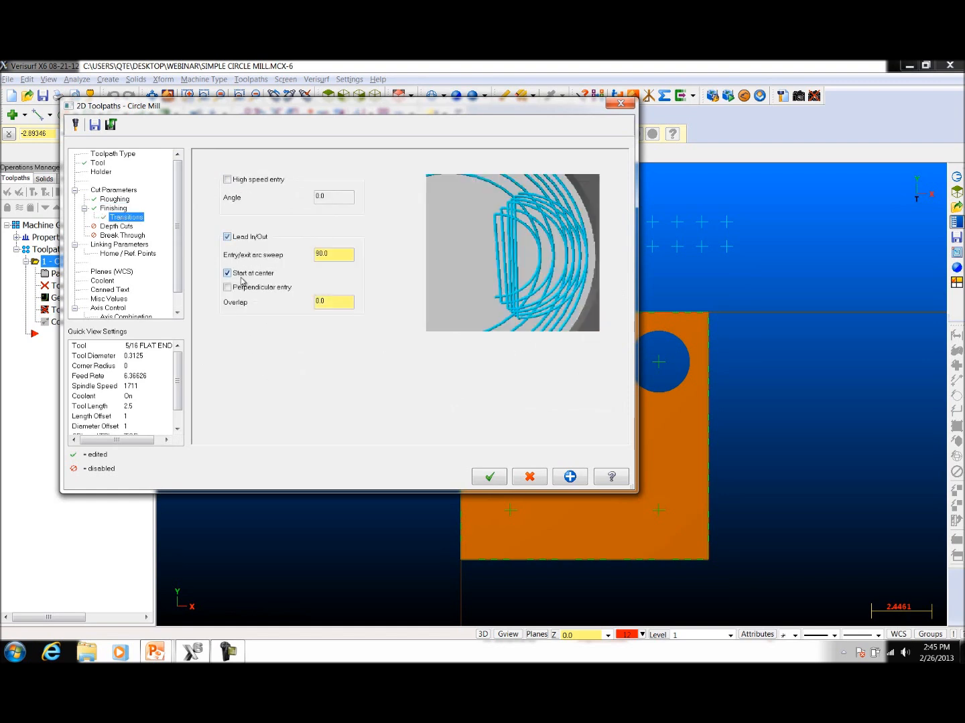
mouse_move(236, 292)
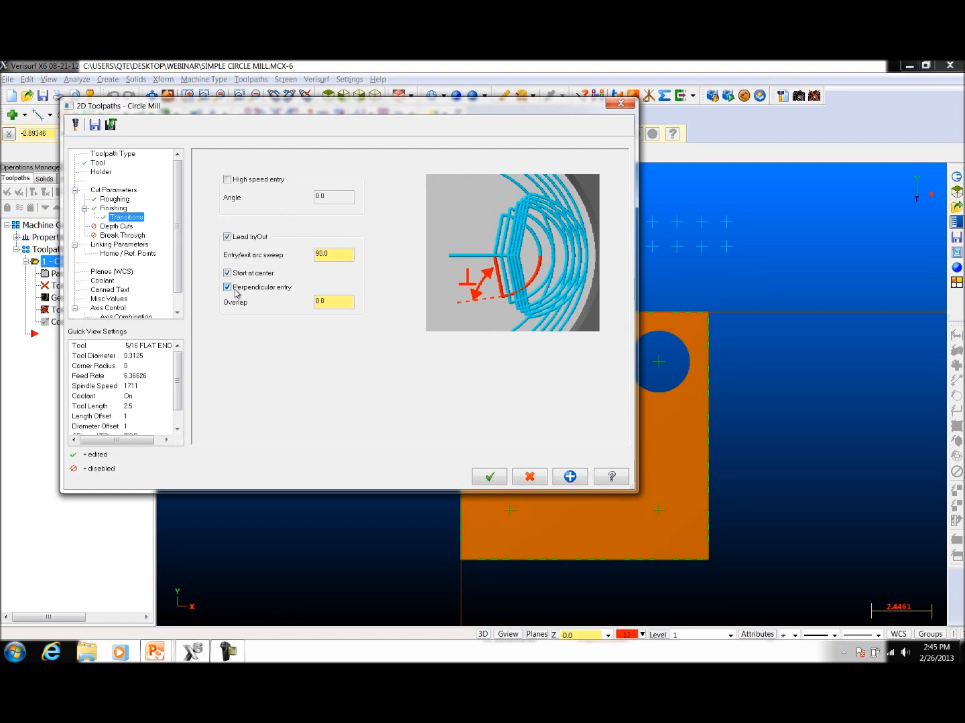
left_click(227, 288)
Step: Set the absolute depth to -0.5 in the linking parameters and generate the circle mill toolpath
left_click(123, 228)
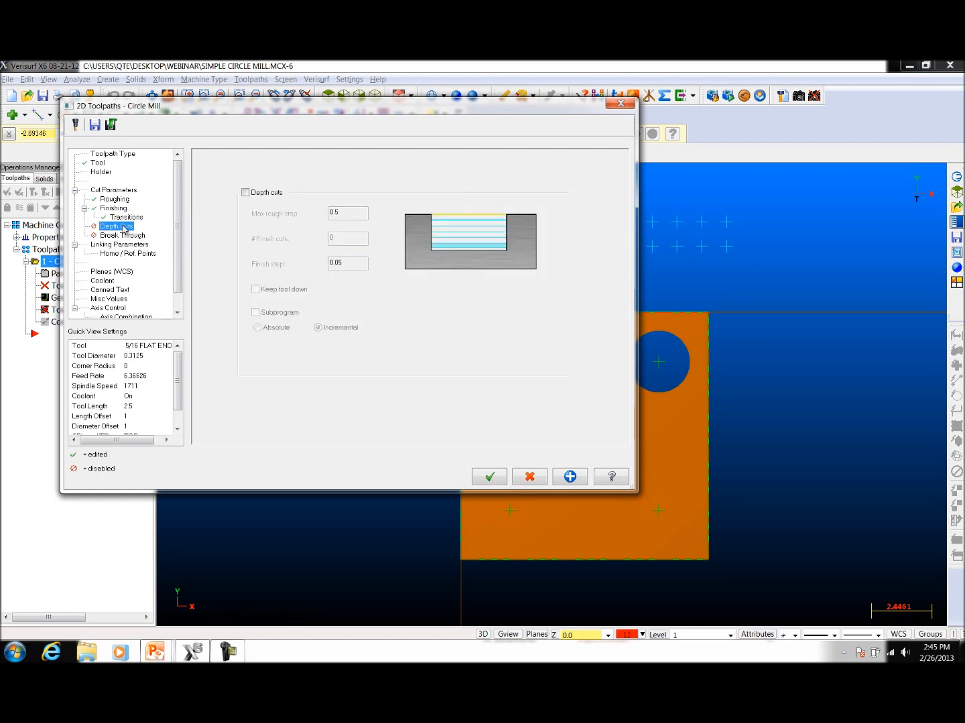
left_click(121, 245)
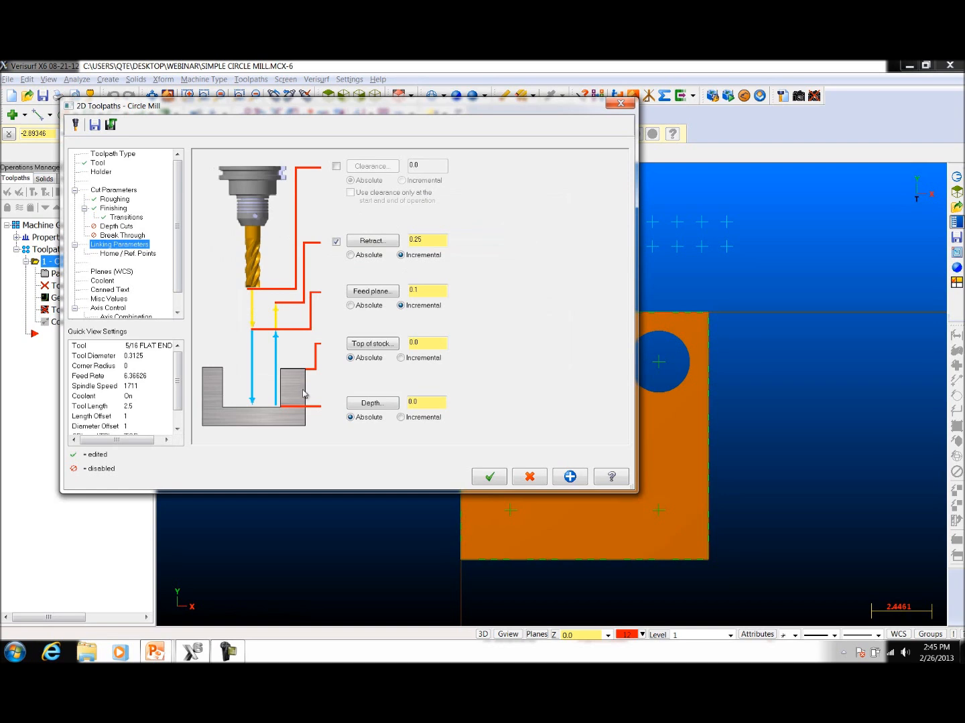
double_click(429, 406)
type("-.5")
left_click(490, 477)
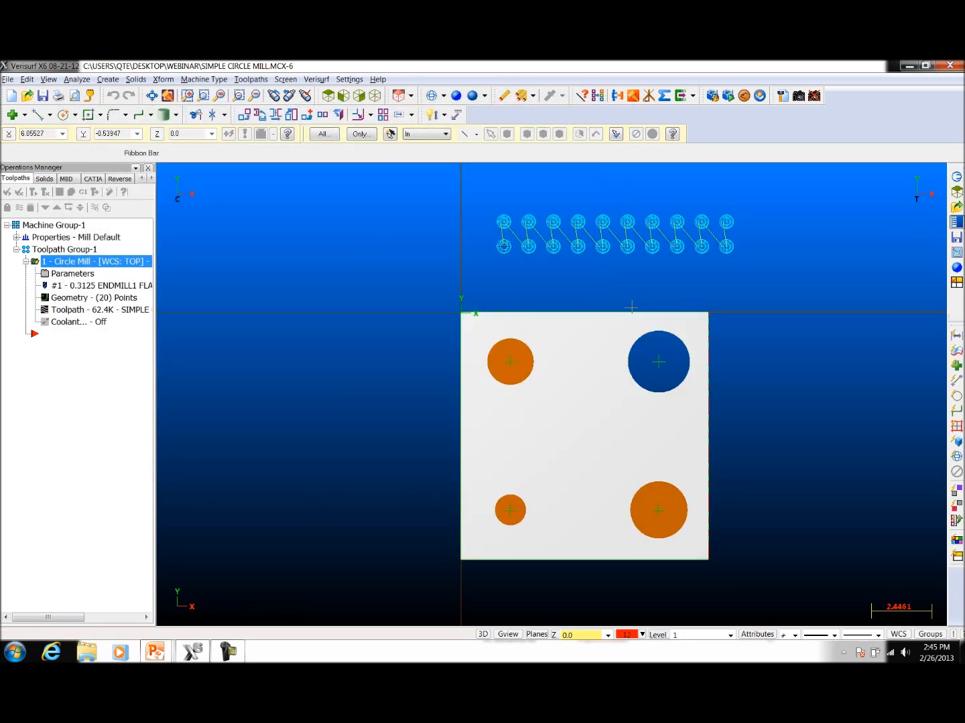
Step: Backplot the circle mill toolpath in a tilted 3D view at a reduced playback speed
scroll(686, 235, "up", 4)
scroll(689, 239, "up", 1)
middle_click_drag(638, 381, 698, 283)
scroll(715, 365, "down", 1)
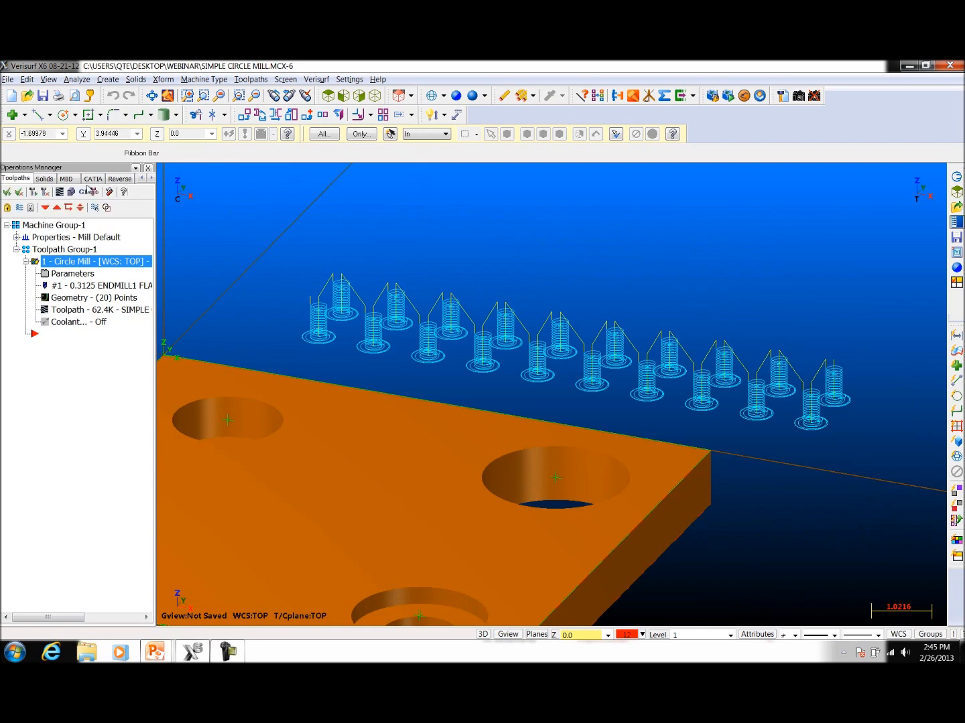
left_click(59, 193)
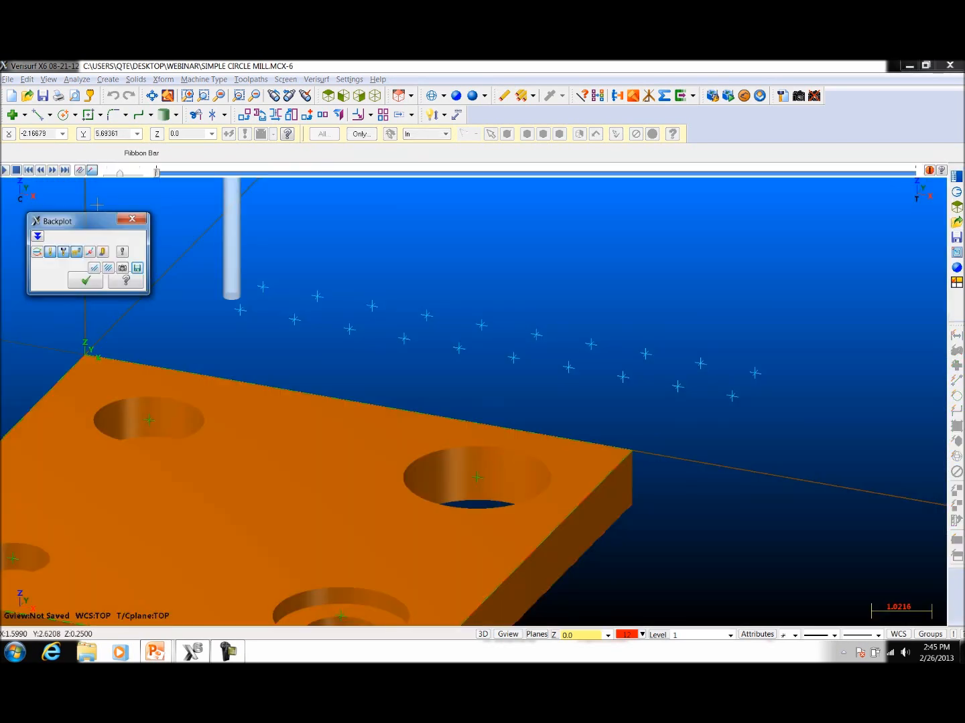
left_click(4, 171)
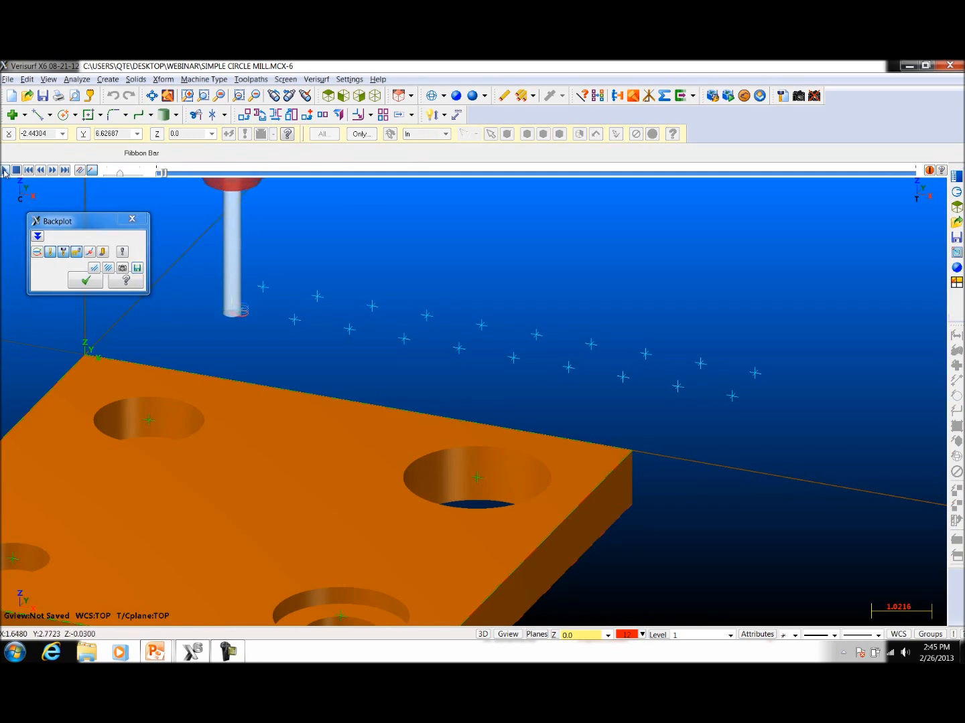
left_click_drag(120, 174, 117, 173)
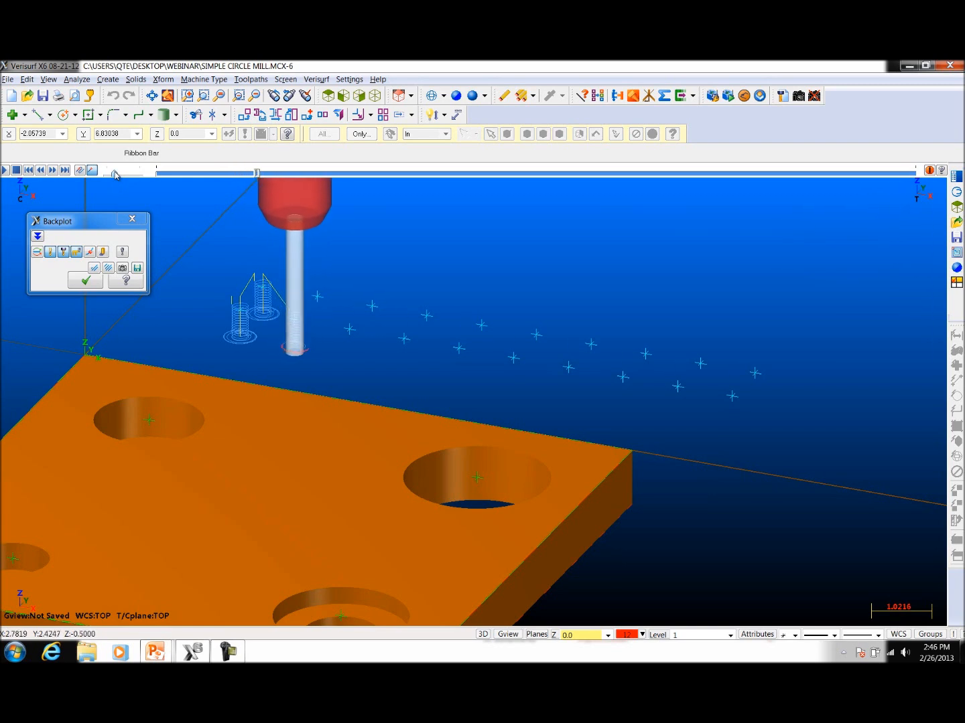
left_click(133, 220)
Step: Start a second circle mill toolpath and select the large through hole's bottom arc and the counterbore's floor arc as its points
scroll(614, 279, "down", 6)
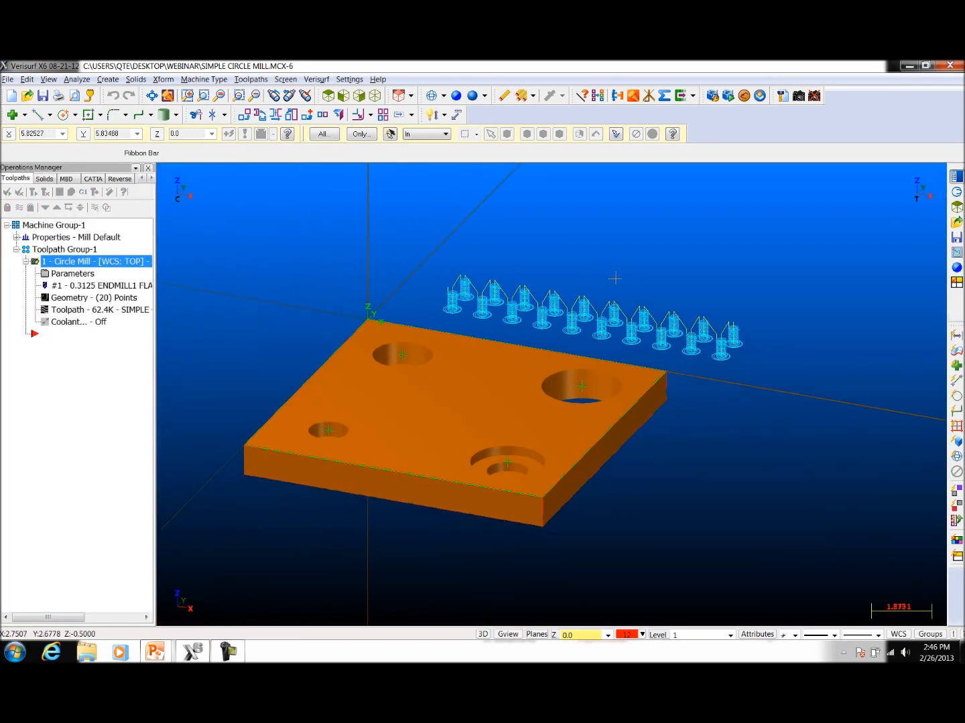
middle_click_drag(815, 485, 813, 489)
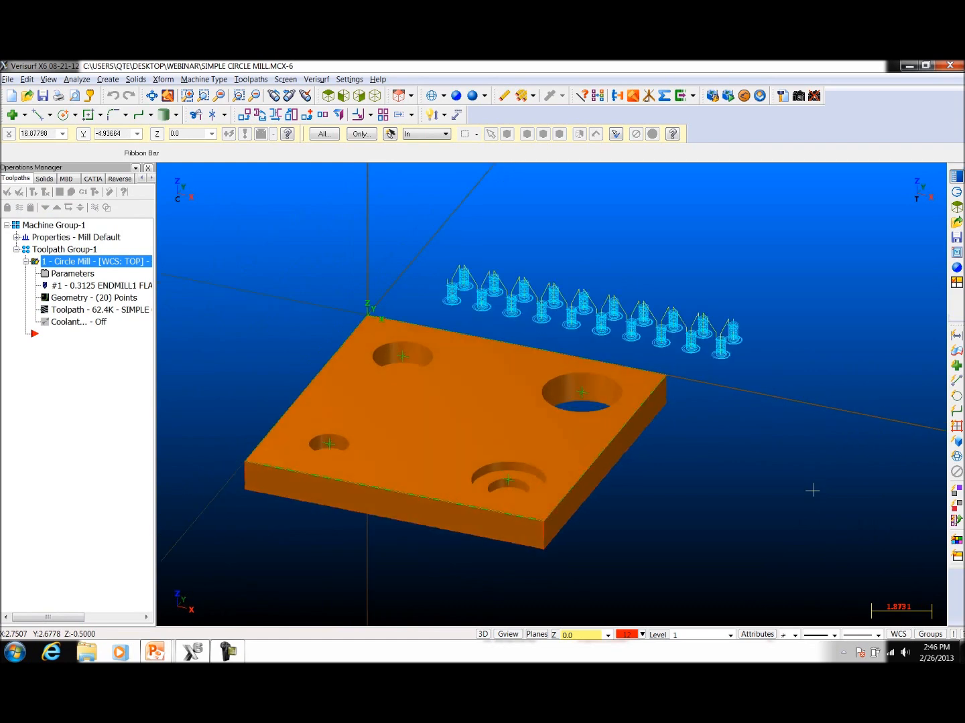
left_click(250, 79)
mouse_move(282, 320)
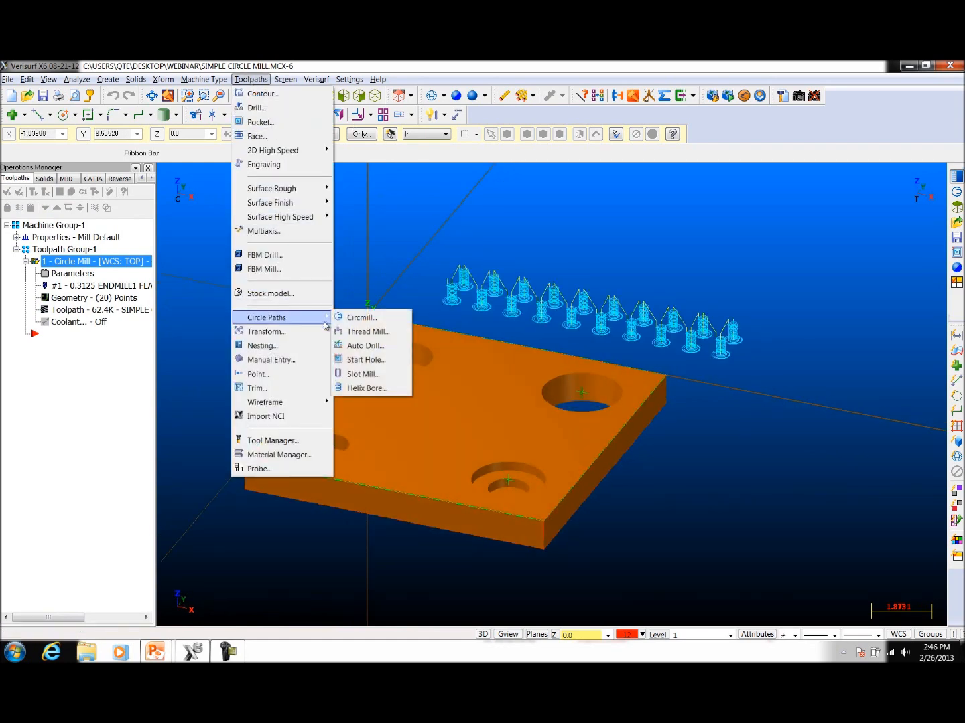
left_click(372, 319)
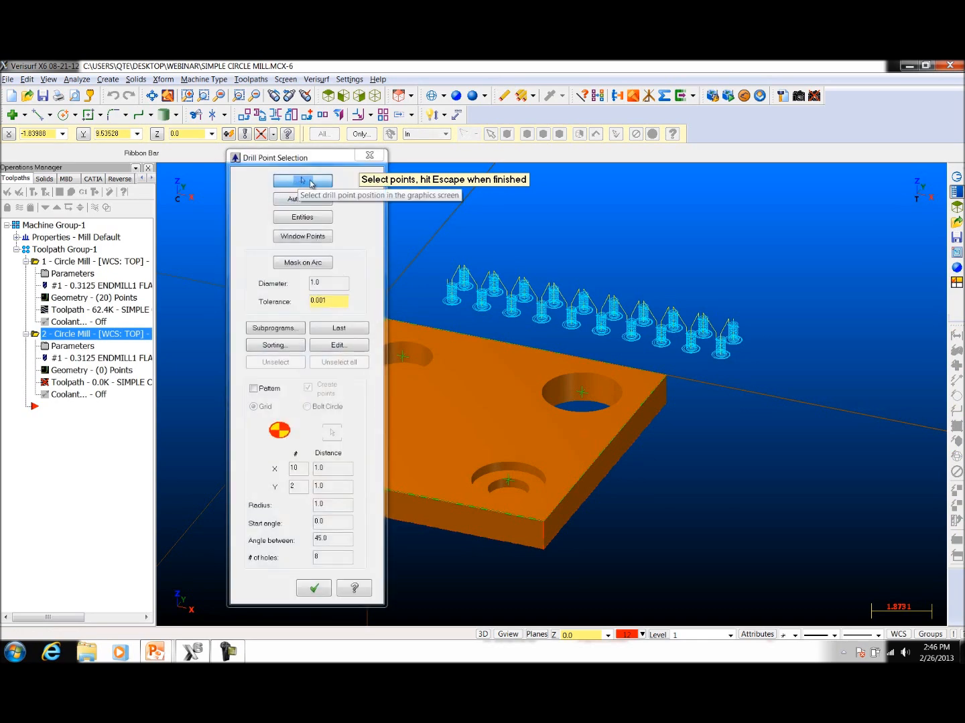
left_click(236, 159)
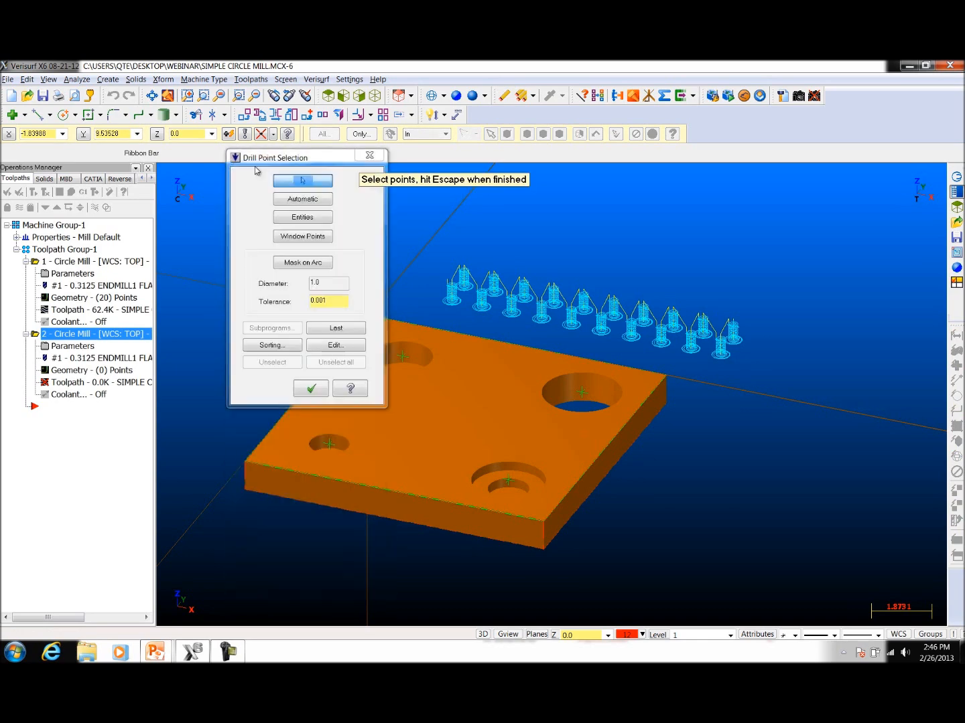
scroll(642, 413, "up", 3)
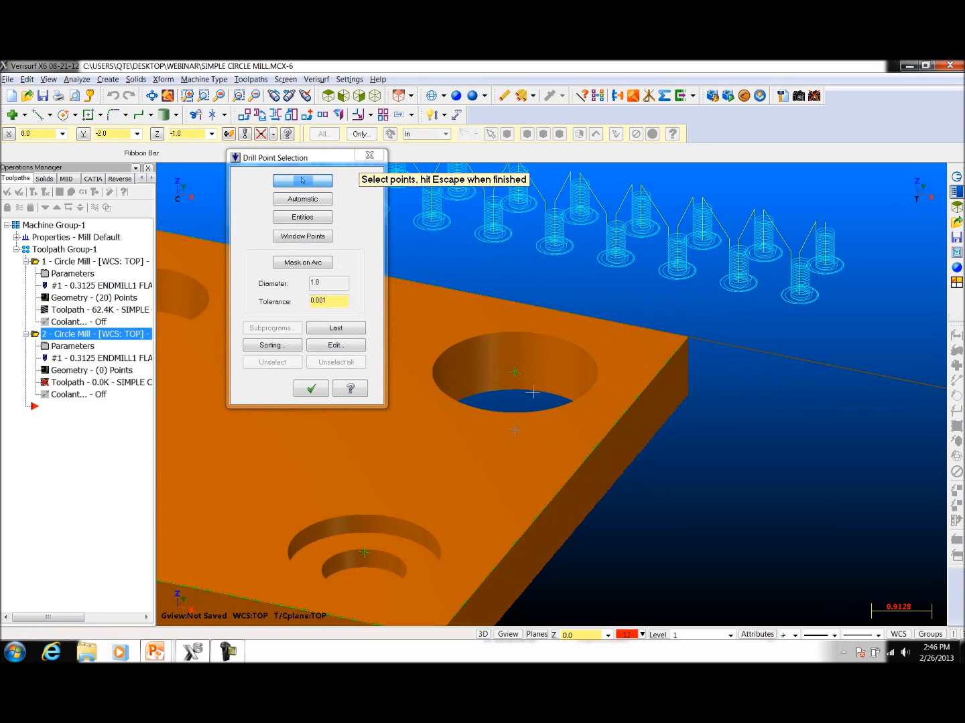
scroll(535, 402, "down", 2)
scroll(424, 579, "up", 2)
scroll(424, 578, "up", 2)
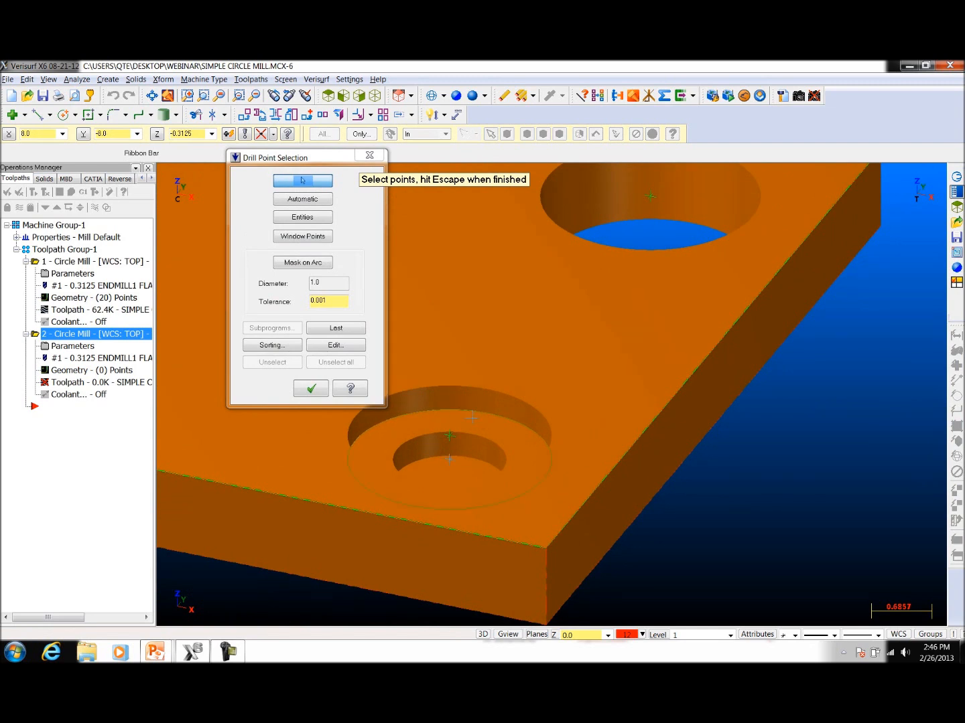
left_click(470, 462)
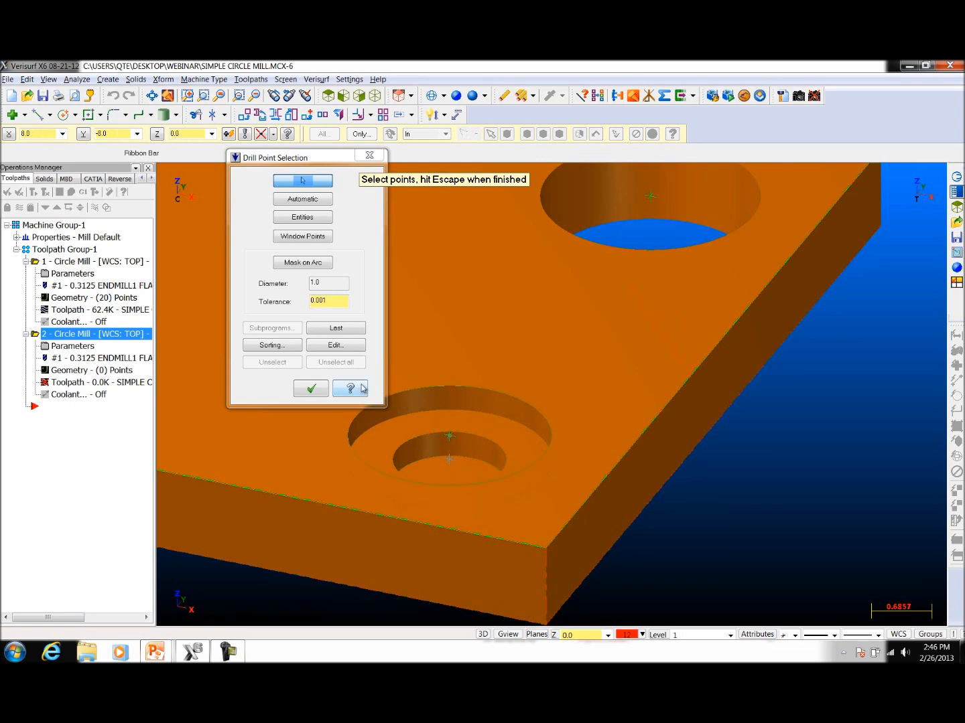
Step: Add the counterbore's inner hole, the small hole and the remaining hole to the circle mill points, and accept the selection
left_click(273, 345)
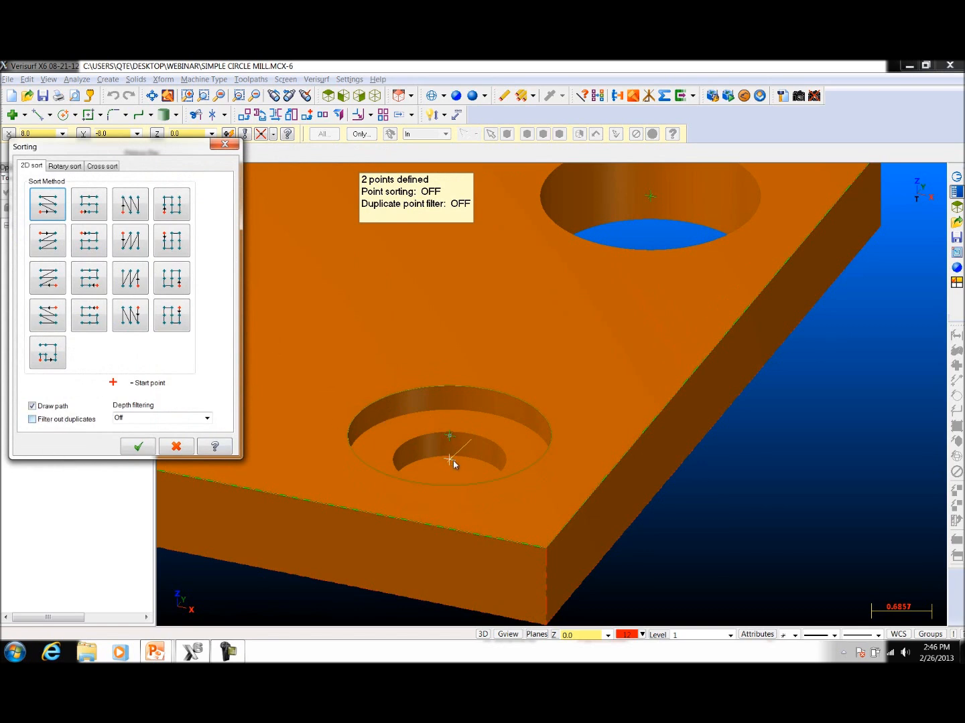
left_click(141, 447)
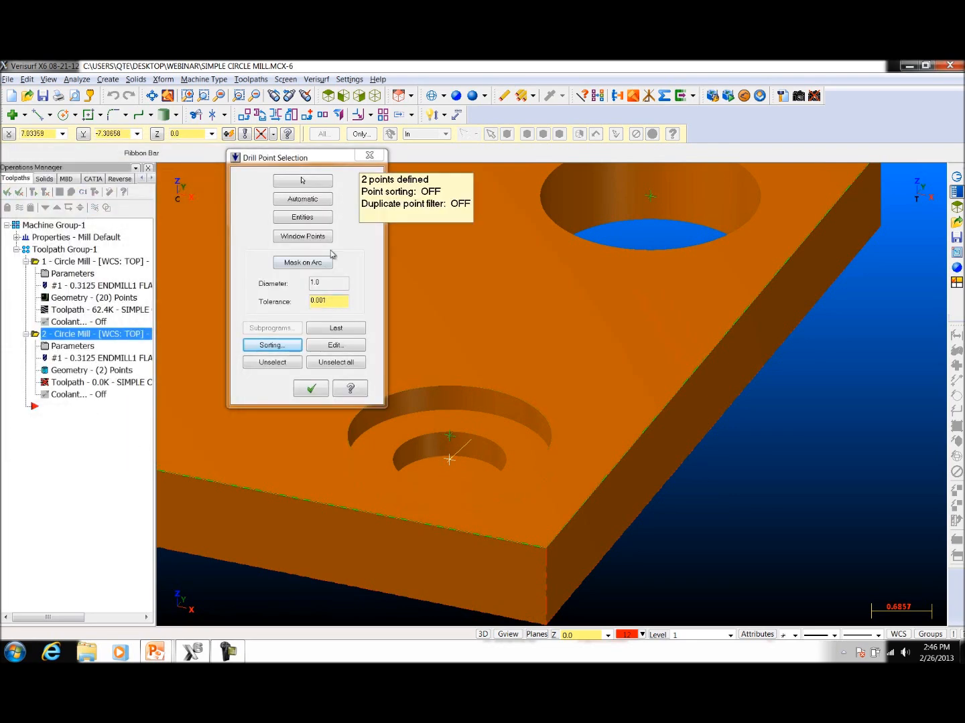
left_click(317, 182)
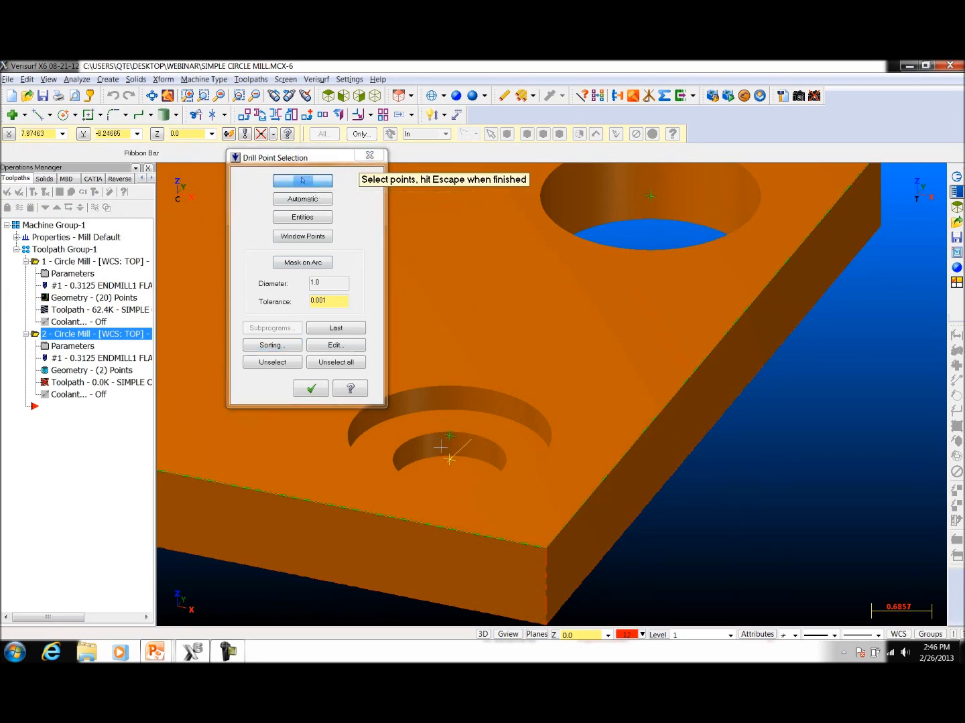
left_click(438, 461)
scroll(734, 489, "down", 10)
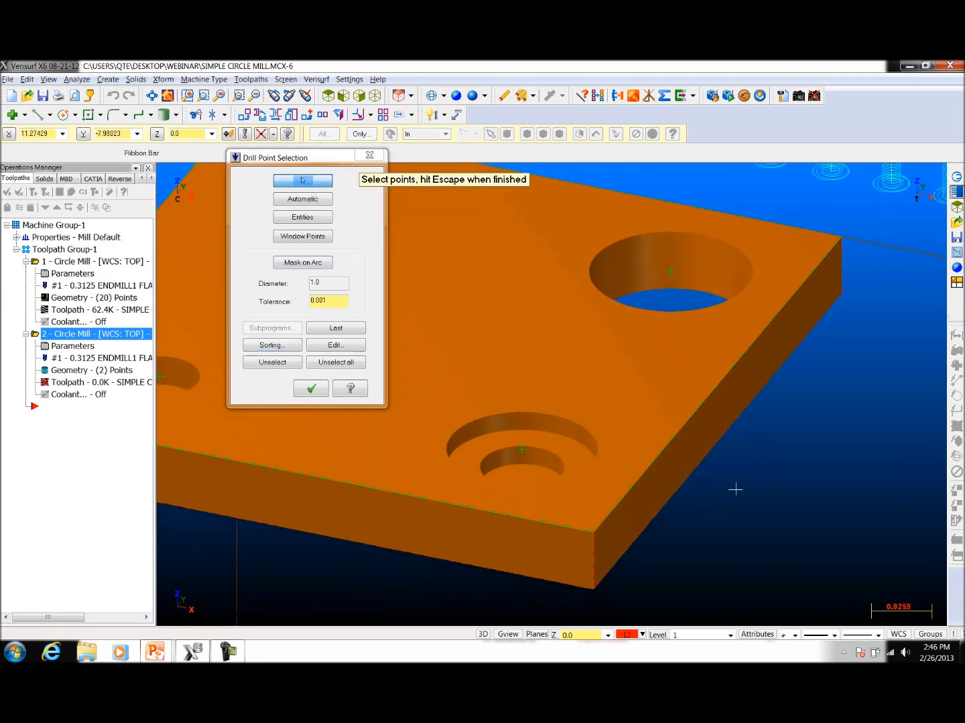
scroll(755, 486, "up", 8)
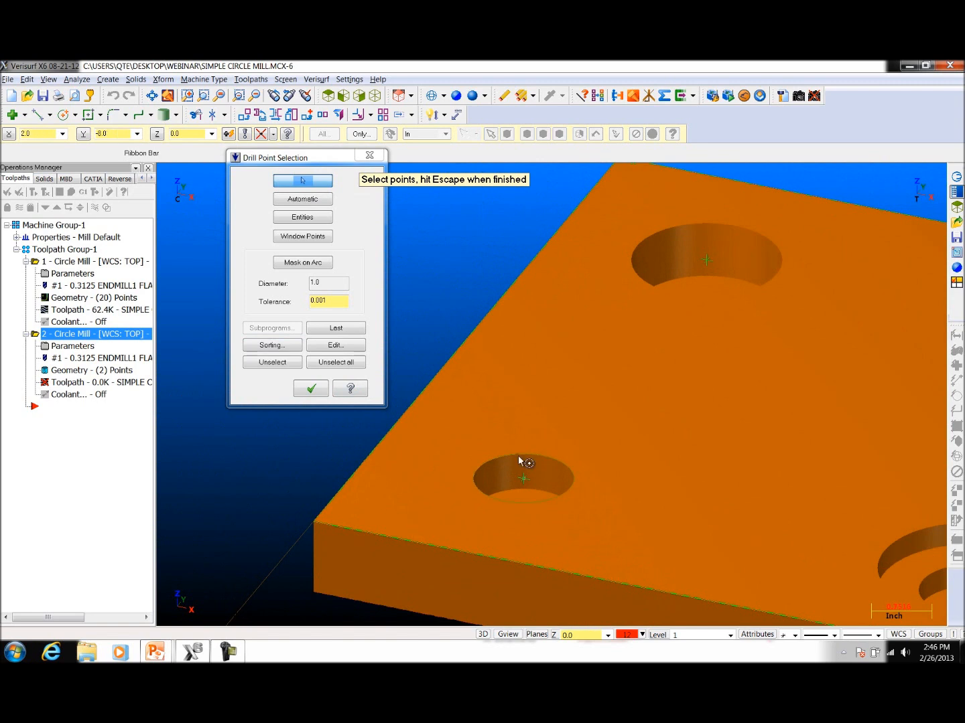
left_click(539, 495)
left_click(712, 280)
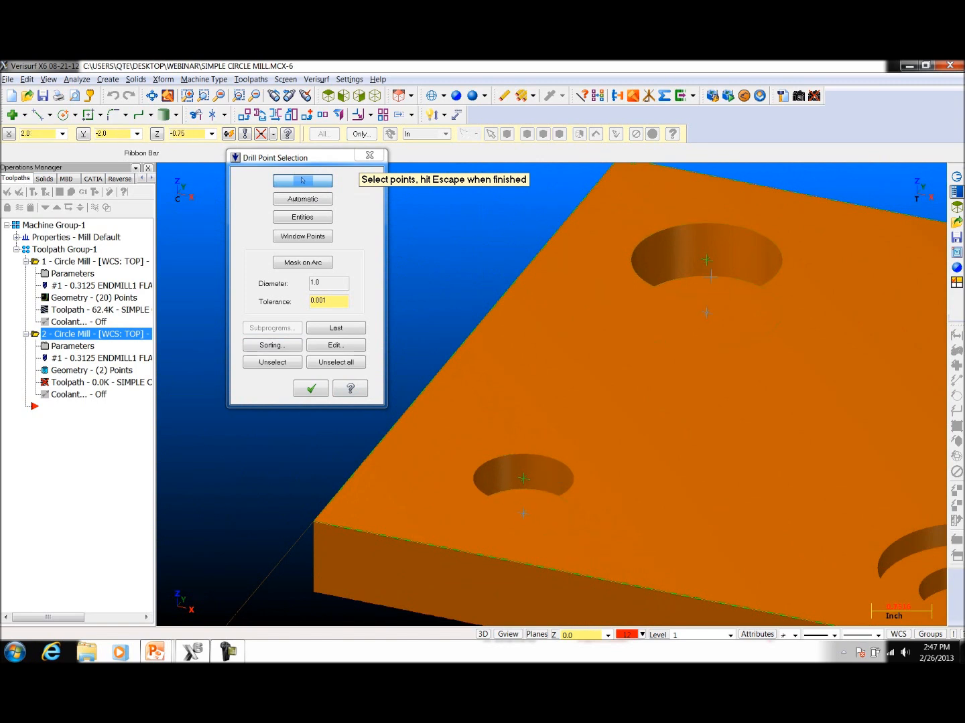
left_click(313, 390)
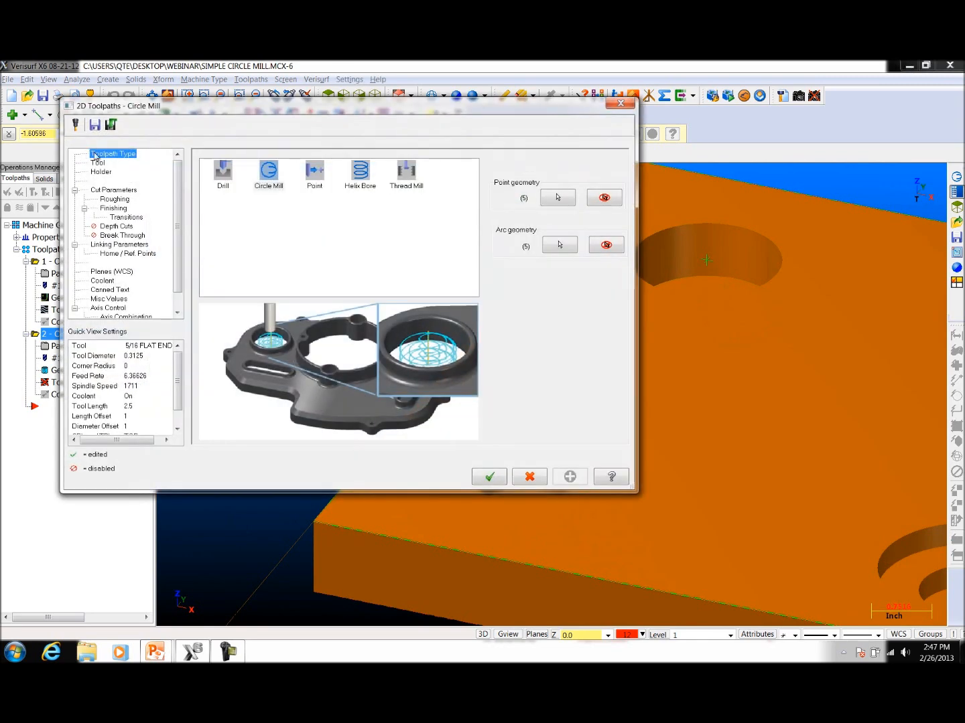
Step: Assign the 1/2 flat endmill from the tool library to the second circle mill toolpath
left_click(99, 163)
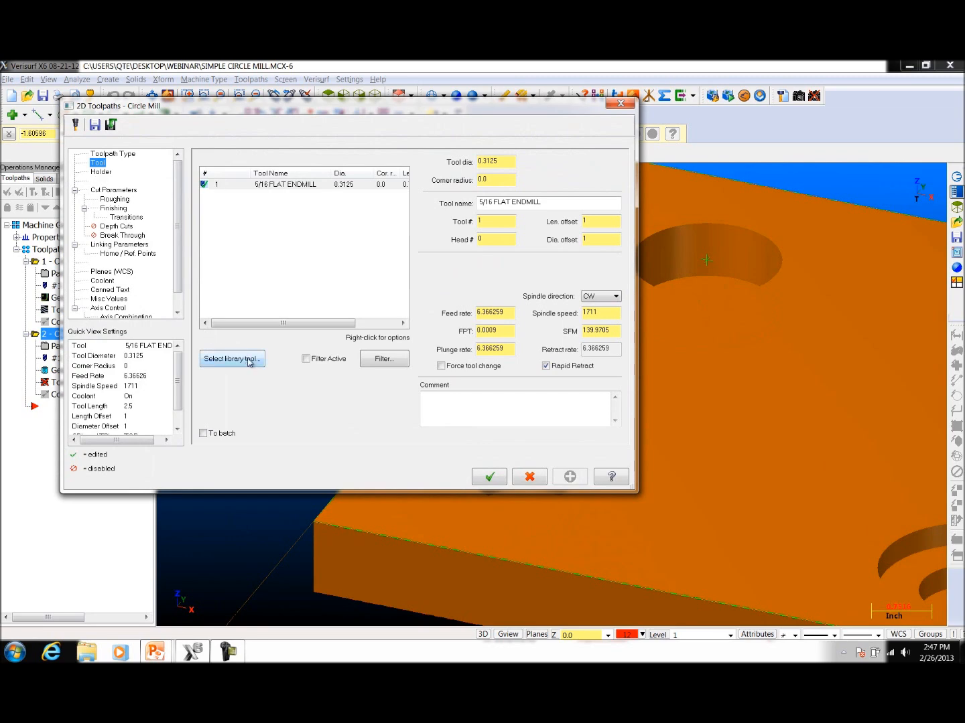
left_click(250, 362)
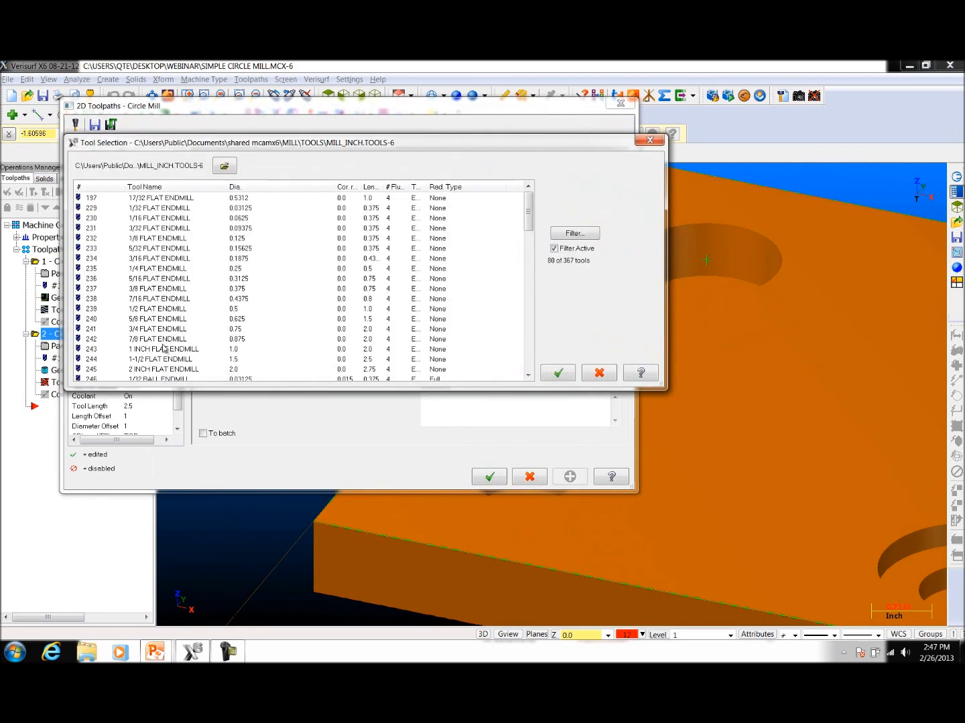
left_click(151, 310)
left_click(562, 370)
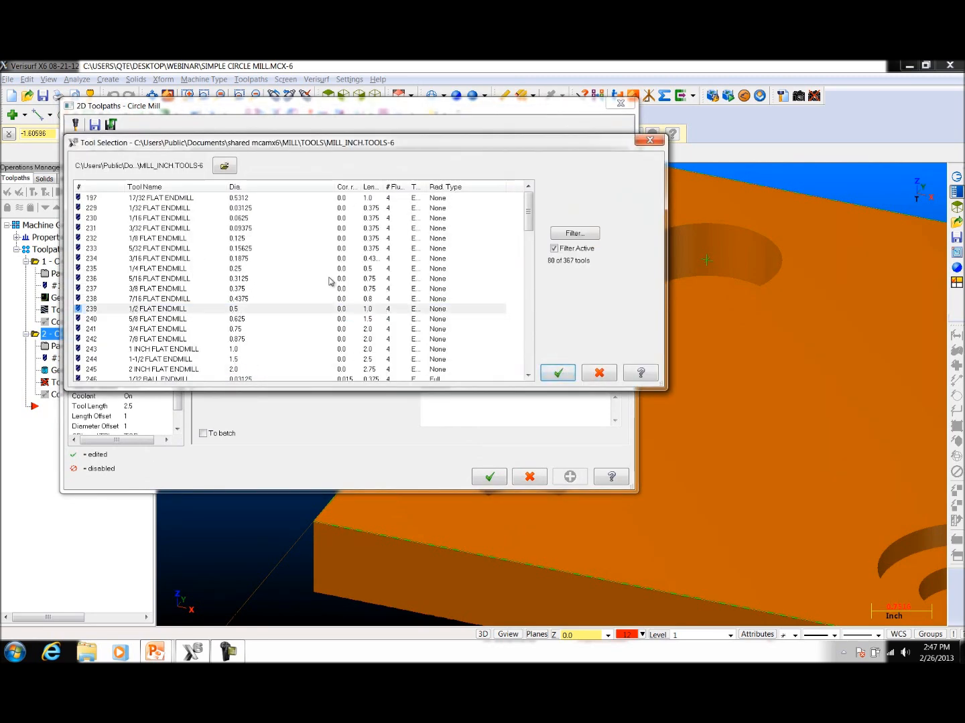
left_click(558, 375)
Step: Switch the depth to incremental in the linking parameters and generate the second circle mill toolpath
left_click(117, 201)
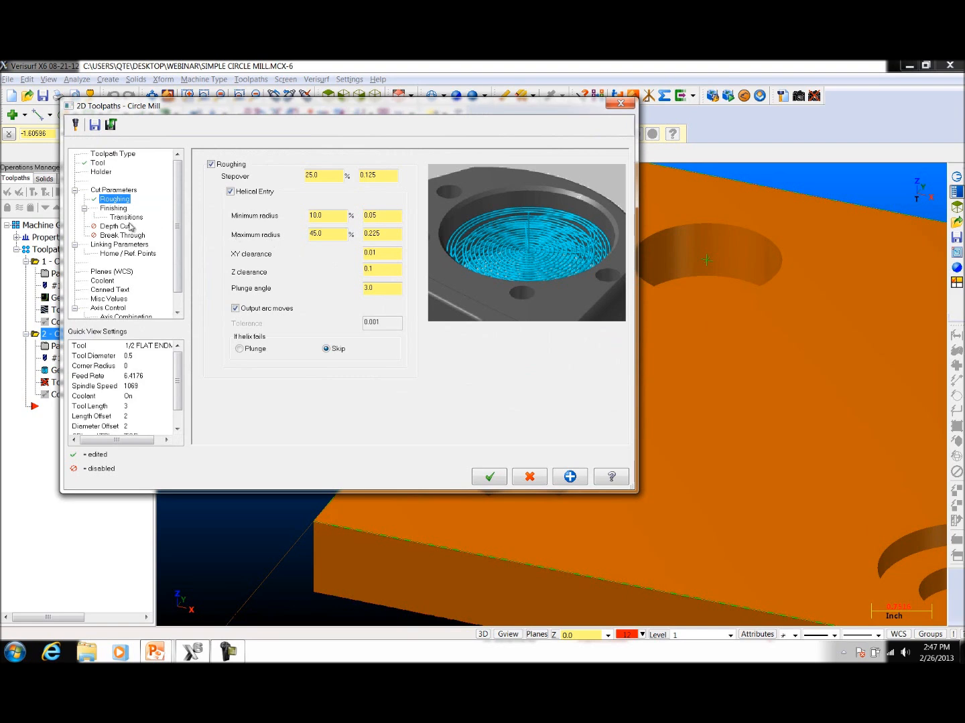
left_click(126, 246)
left_click(415, 418)
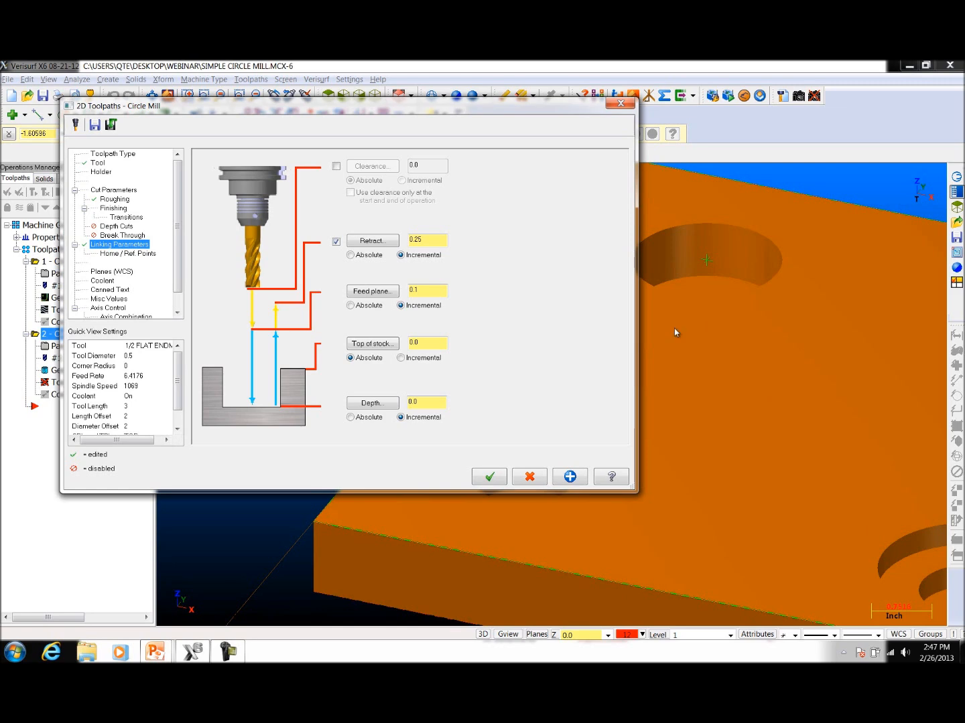
left_click(489, 478)
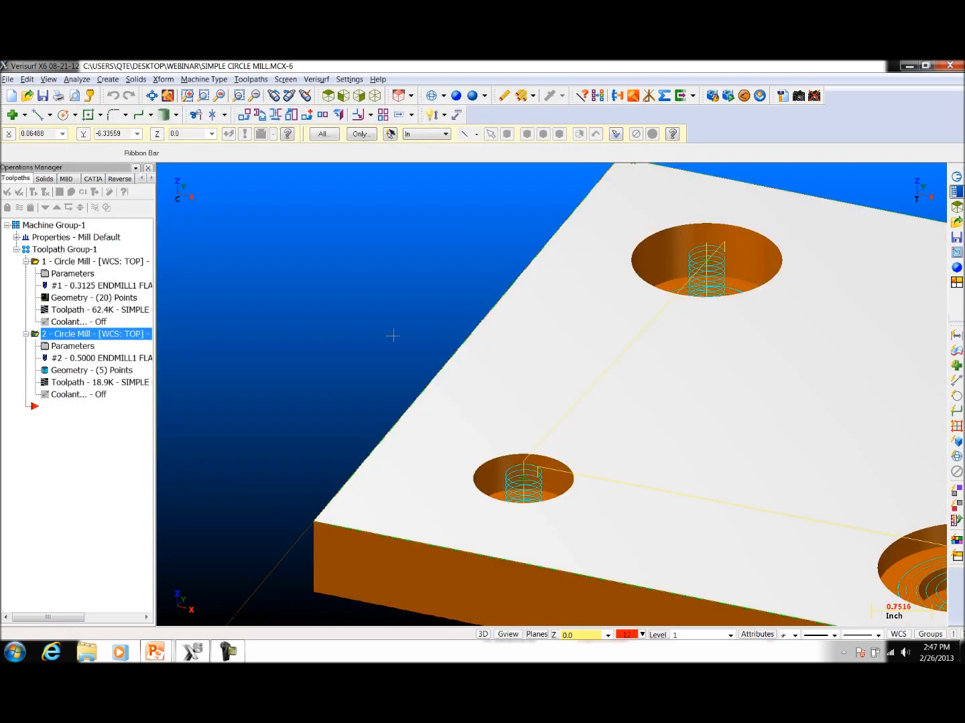
Step: Examine the circle mill paths in the plate's holes from the top view, zooming in on the small hole and the counterbore
scroll(343, 299, "down", 3)
middle_click_drag(560, 336, 509, 402)
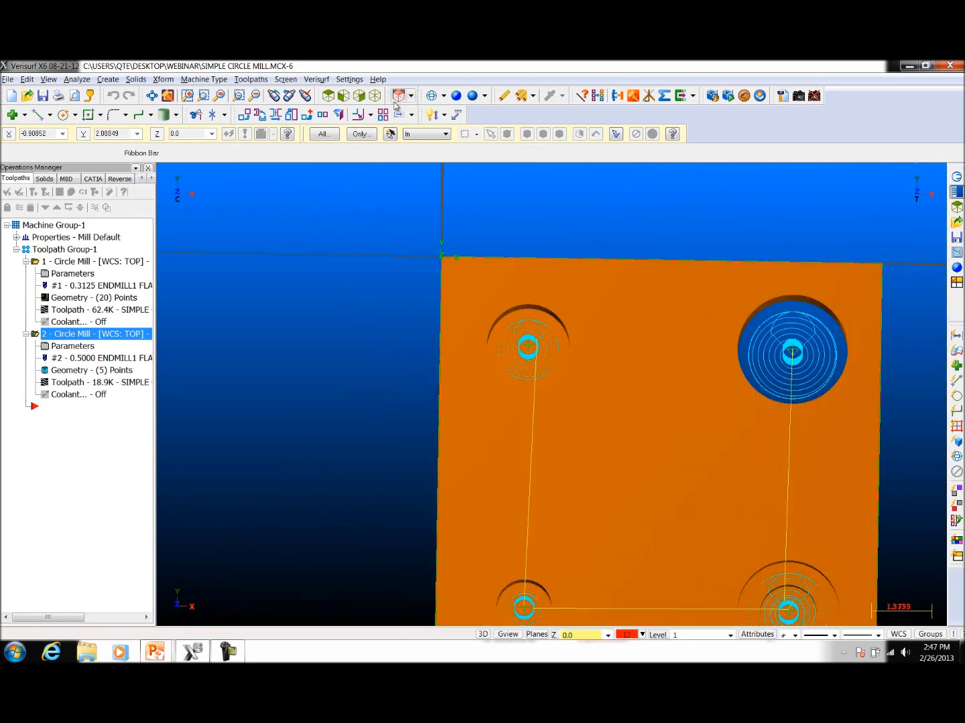
right_click(580, 201)
left_click(614, 298)
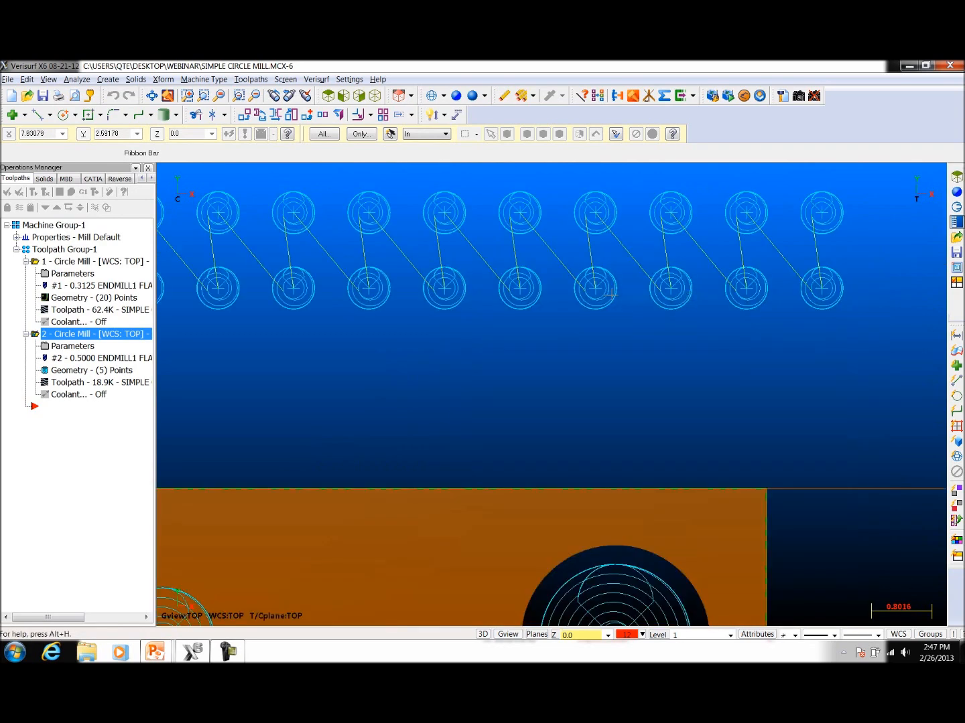
scroll(782, 341, "down", 5)
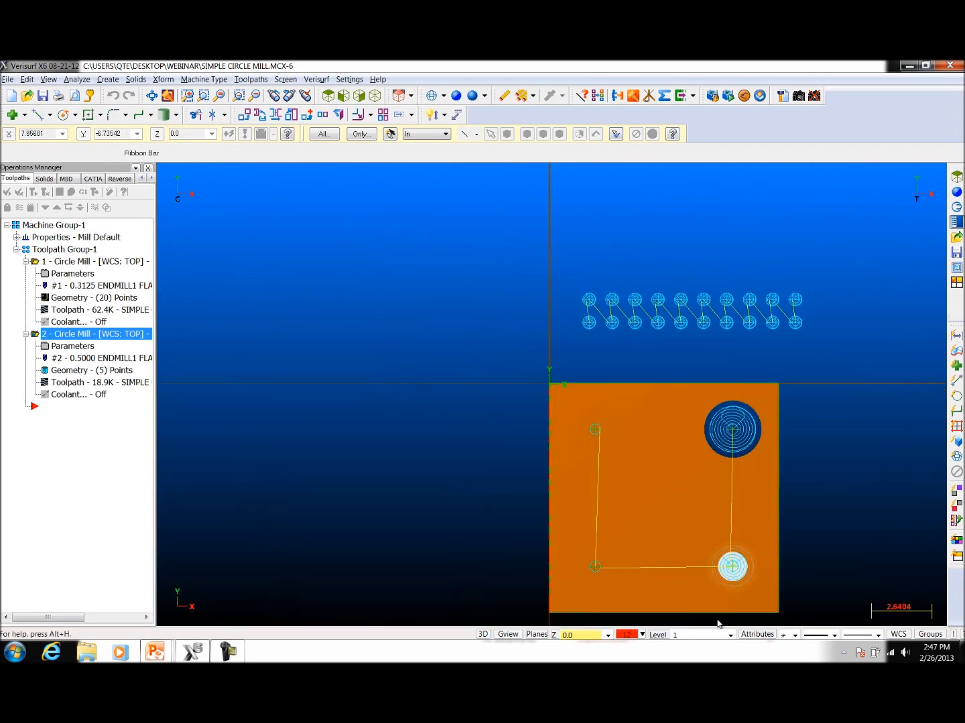
scroll(685, 576, "up", 5)
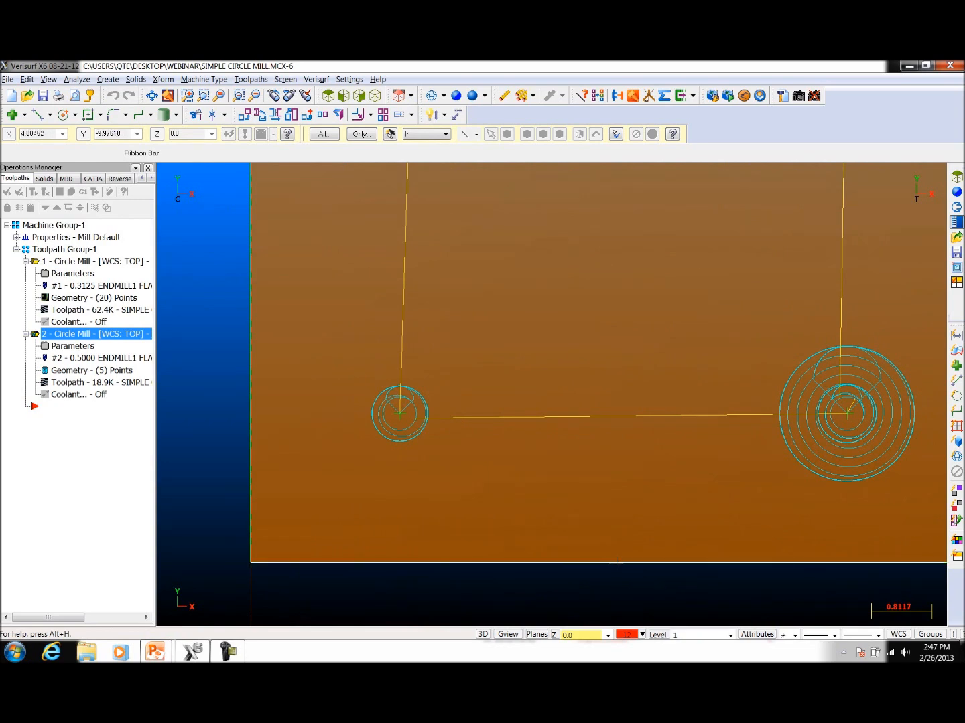
scroll(552, 491, "down", 1)
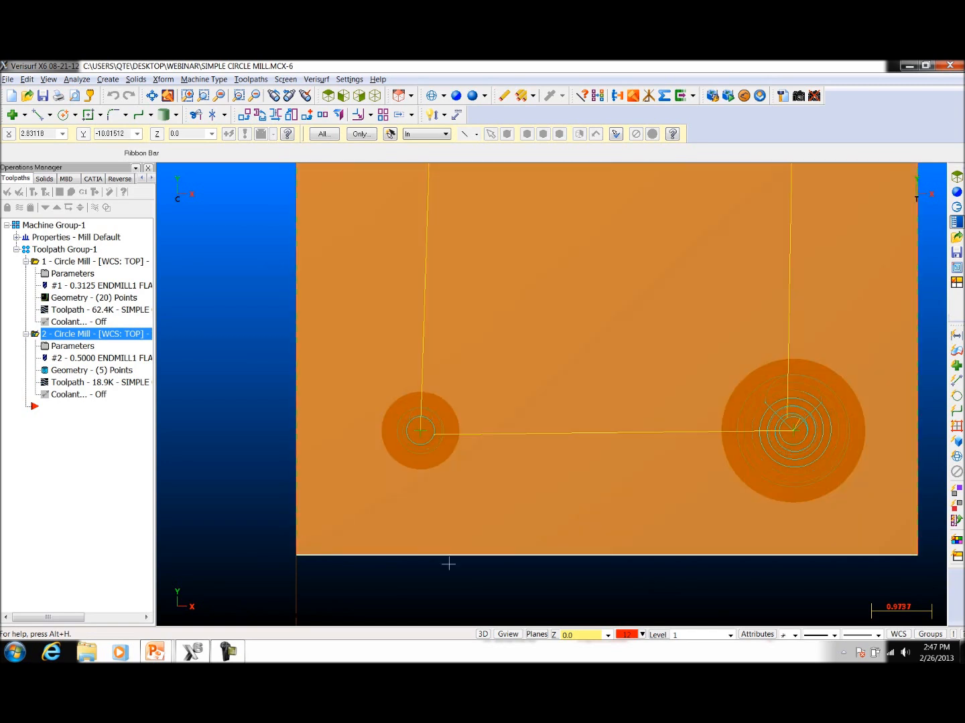
scroll(411, 583, "down", 1)
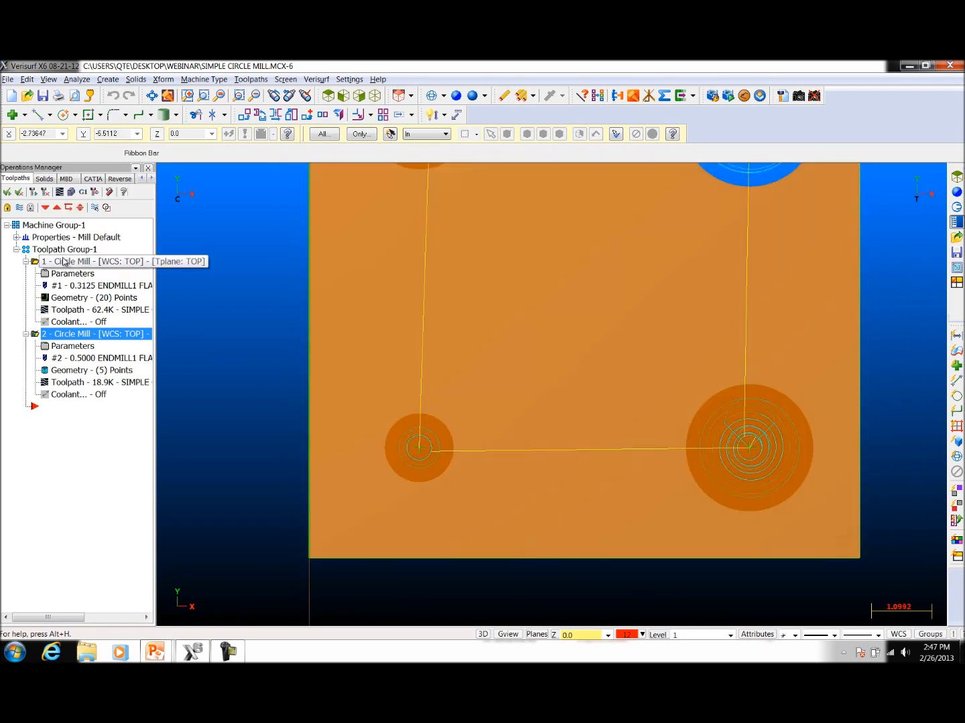
Step: Delete the first circle mill operation, the one made on the 20 grid points
left_click(63, 263)
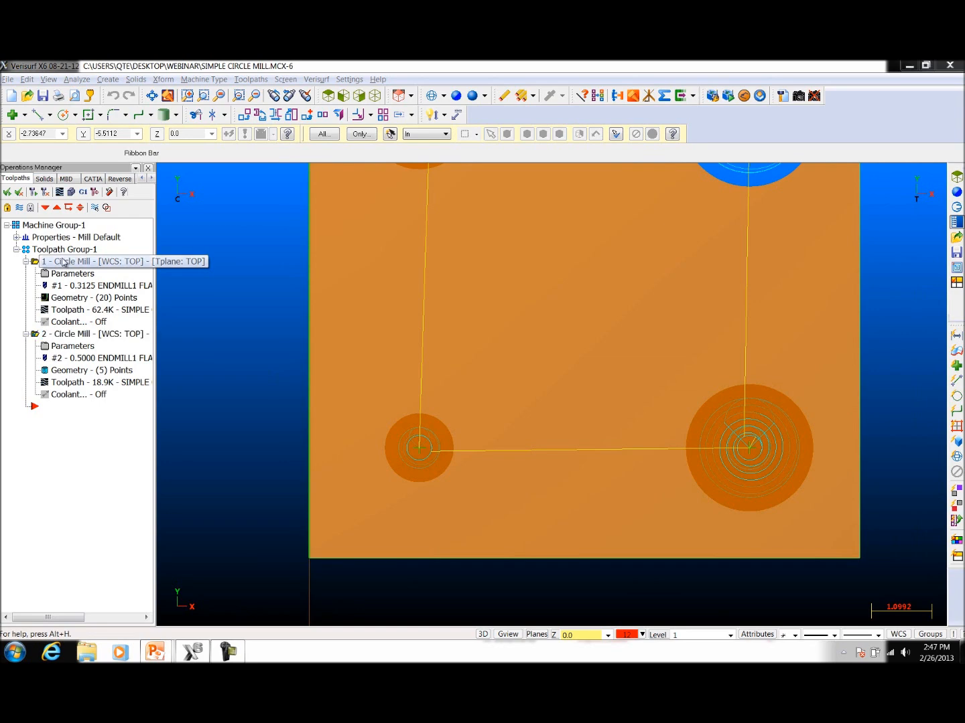
key("Delete")
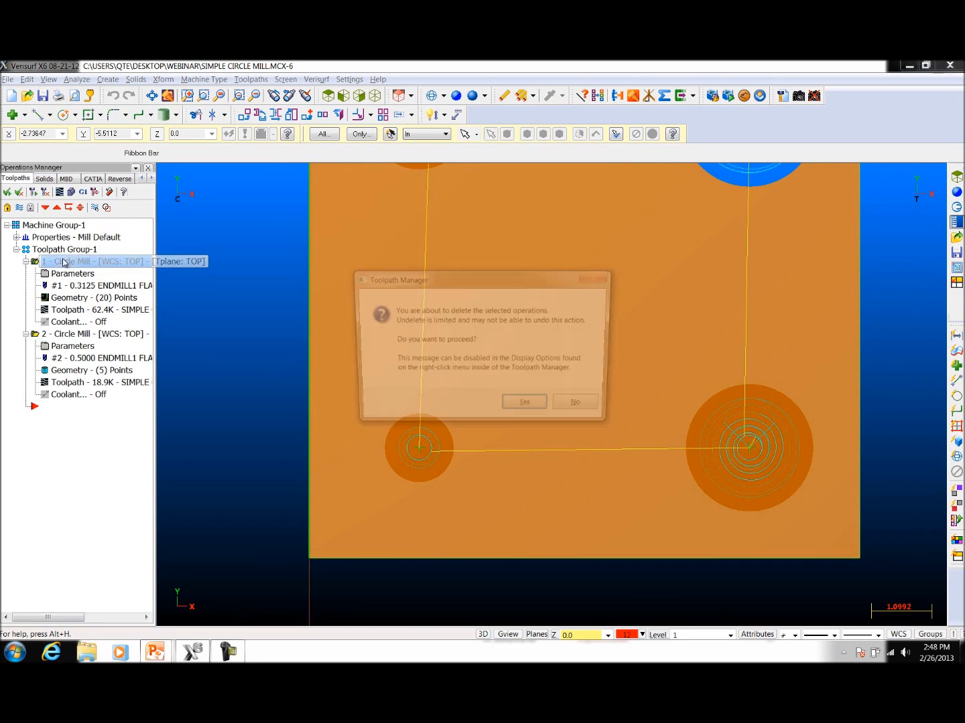
left_click(528, 408)
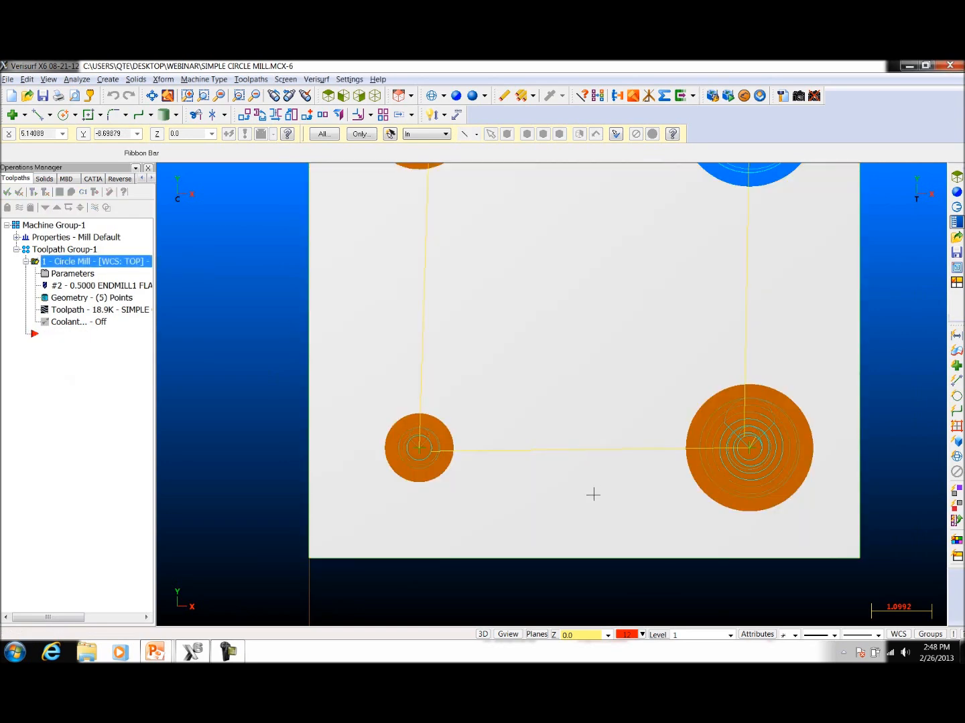
Step: Verify the remaining circle mill operation with a full stock-removal simulation in an angled view, and return the plate to opaque shading
scroll(592, 496, "down", 2)
middle_click_drag(597, 500, 704, 419)
scroll(808, 503, "up", 3)
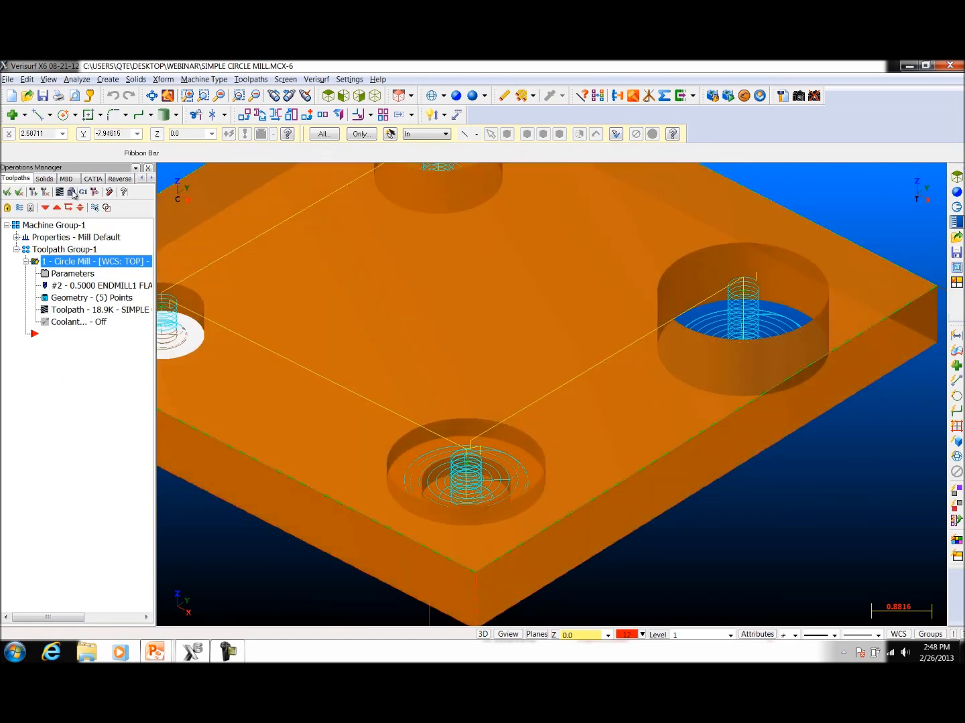
left_click(72, 193)
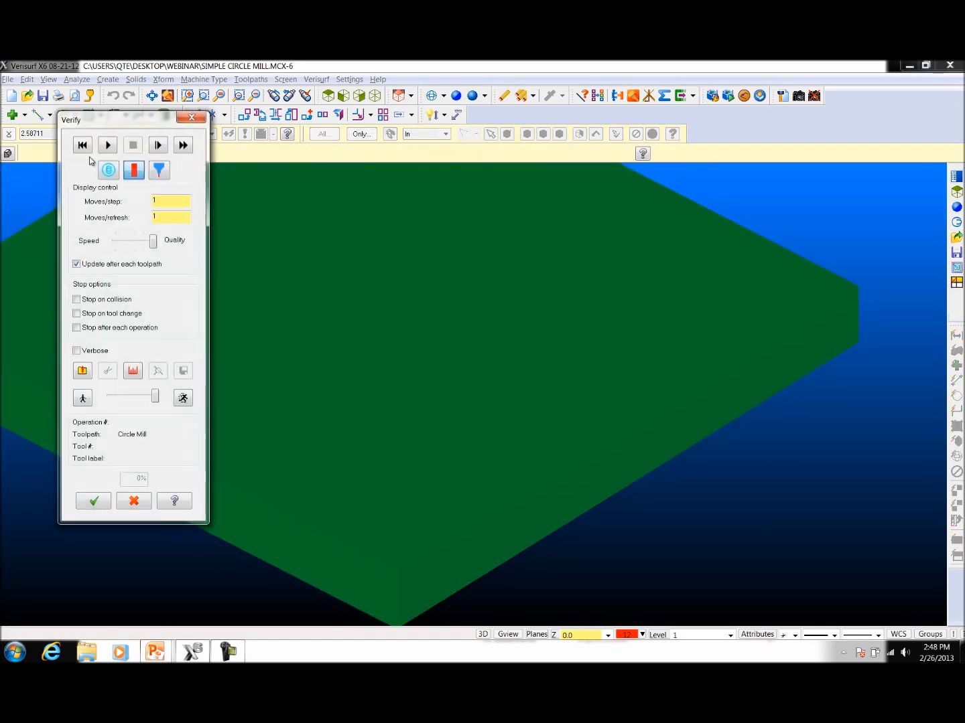
left_click(106, 144)
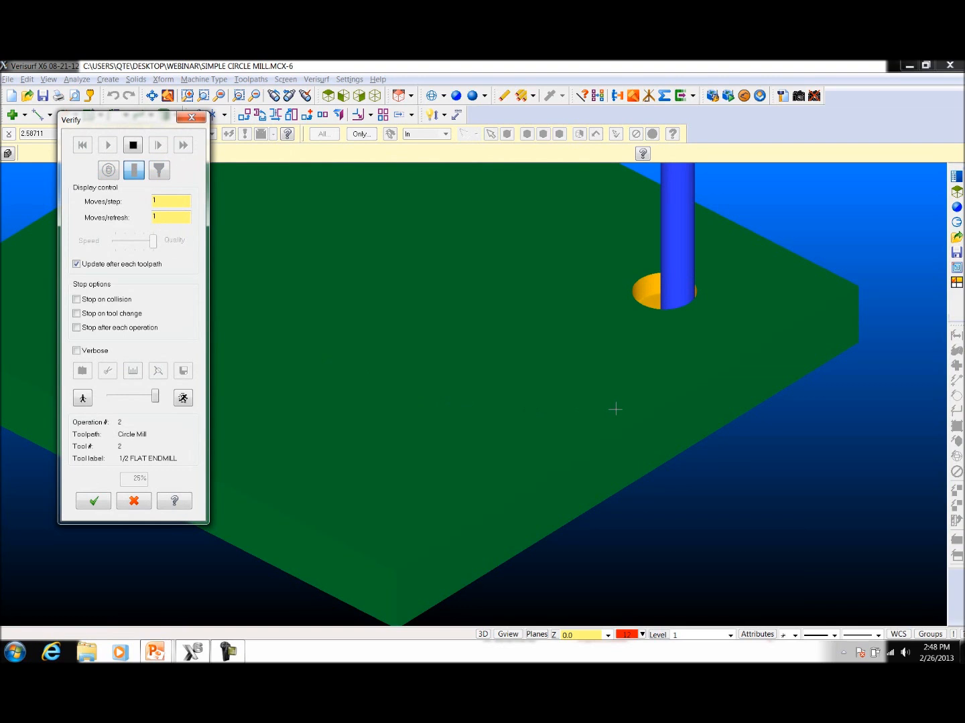
scroll(663, 418, "down", 3)
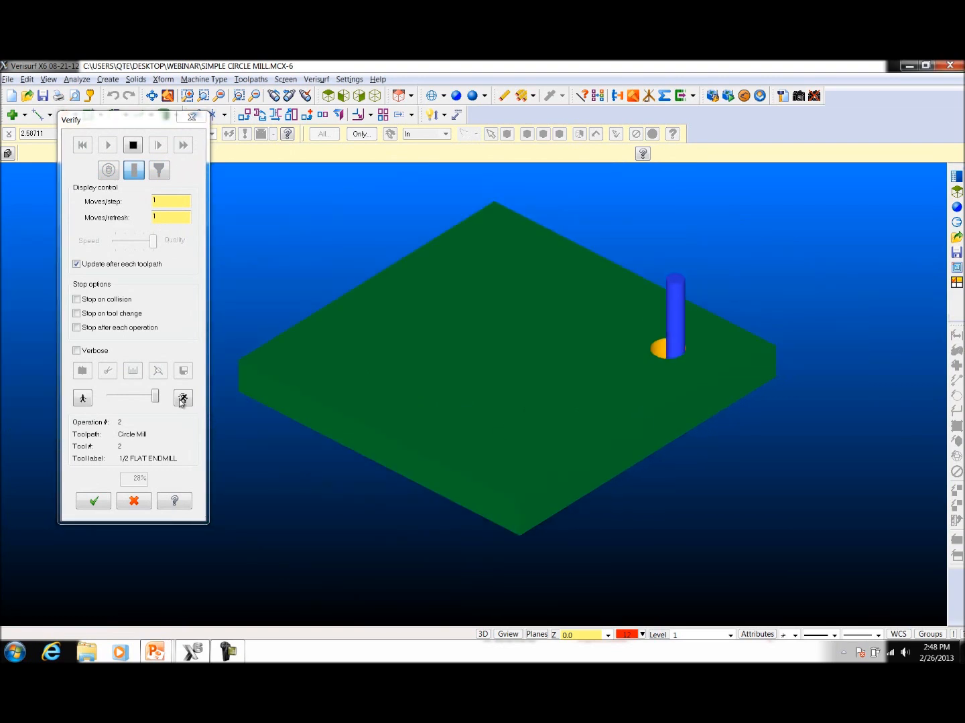
left_click(183, 398)
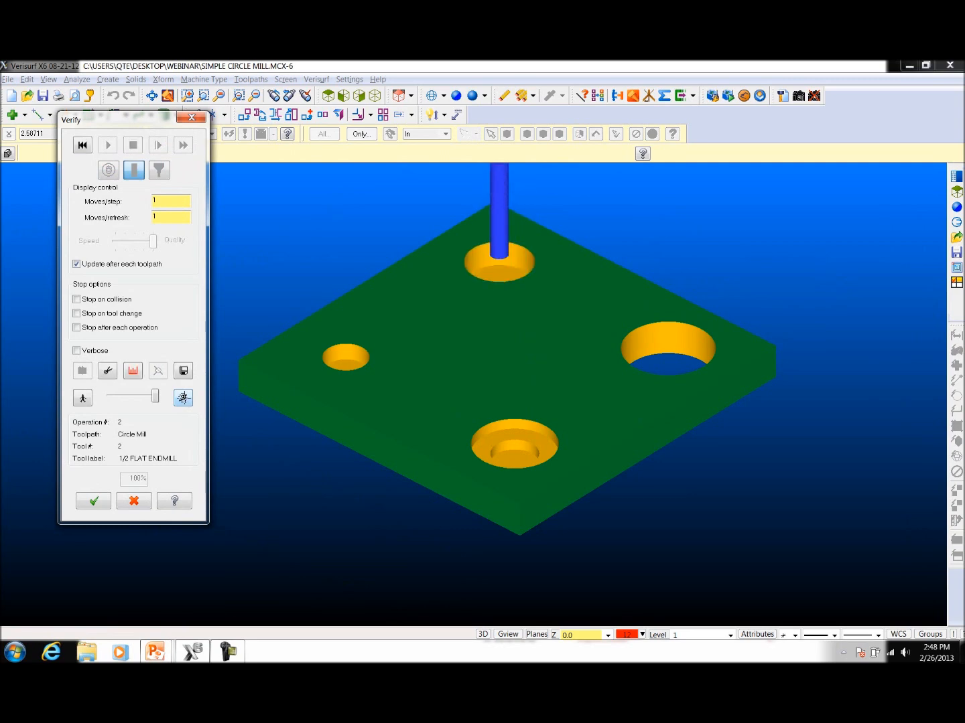
left_click(191, 117)
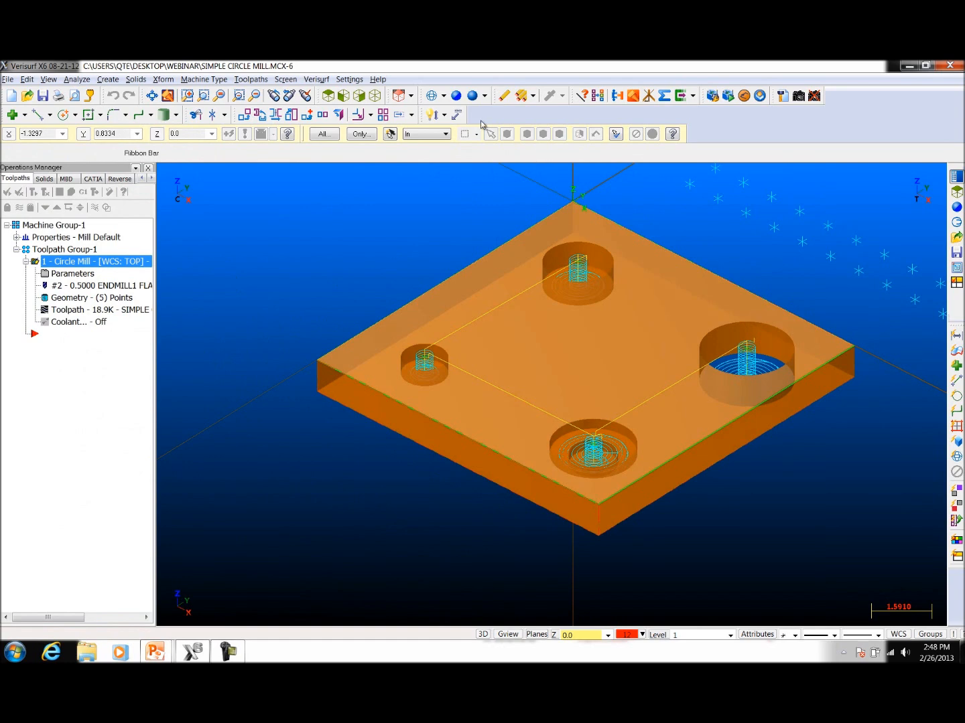
left_click(458, 97)
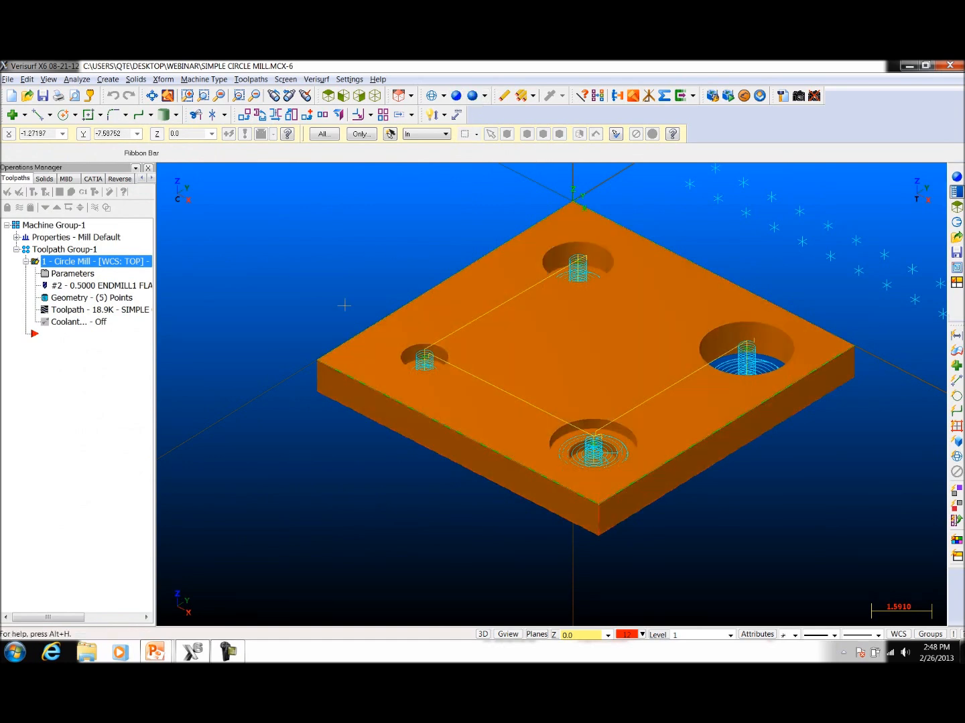
Step: Turn off helical entry in the circle mill operation's roughing parameters and regenerate the toolpath
left_click(71, 274)
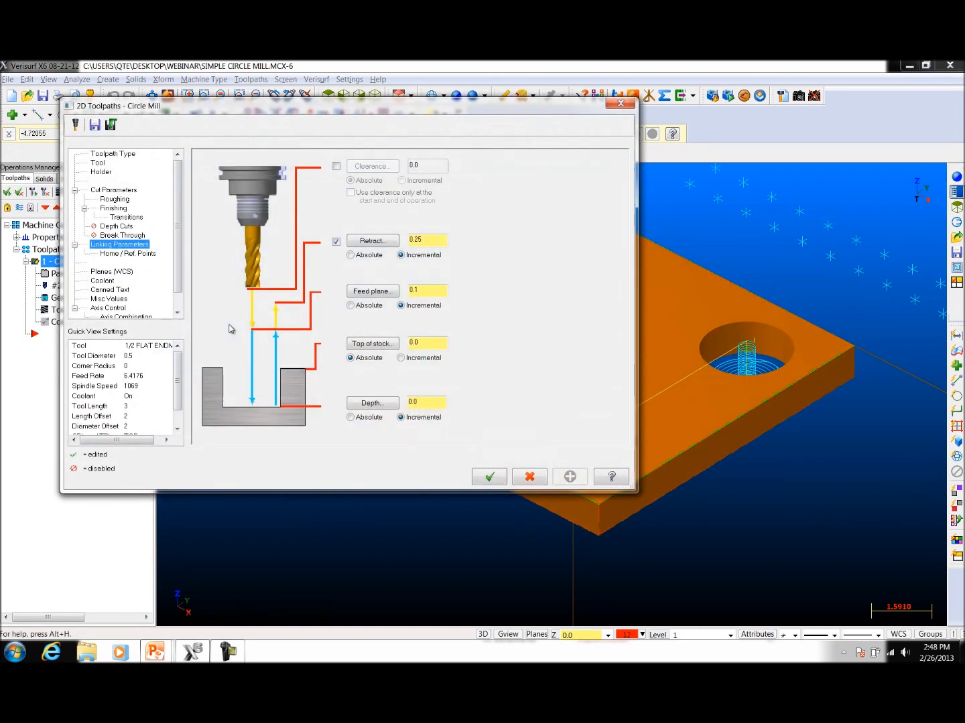
left_click(116, 199)
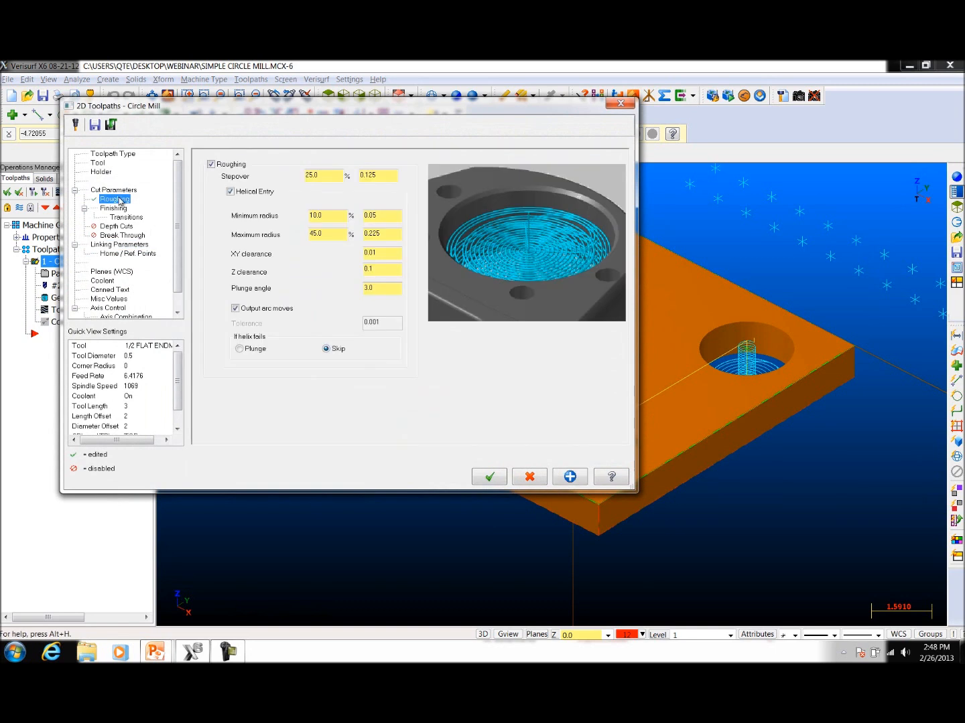
left_click(231, 192)
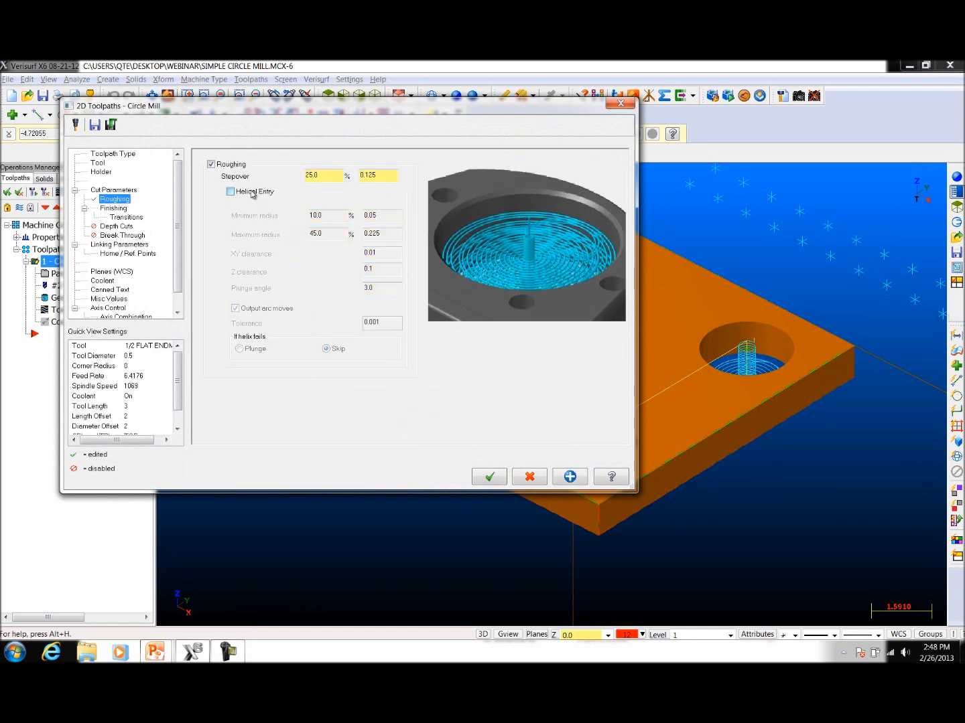
left_click(488, 477)
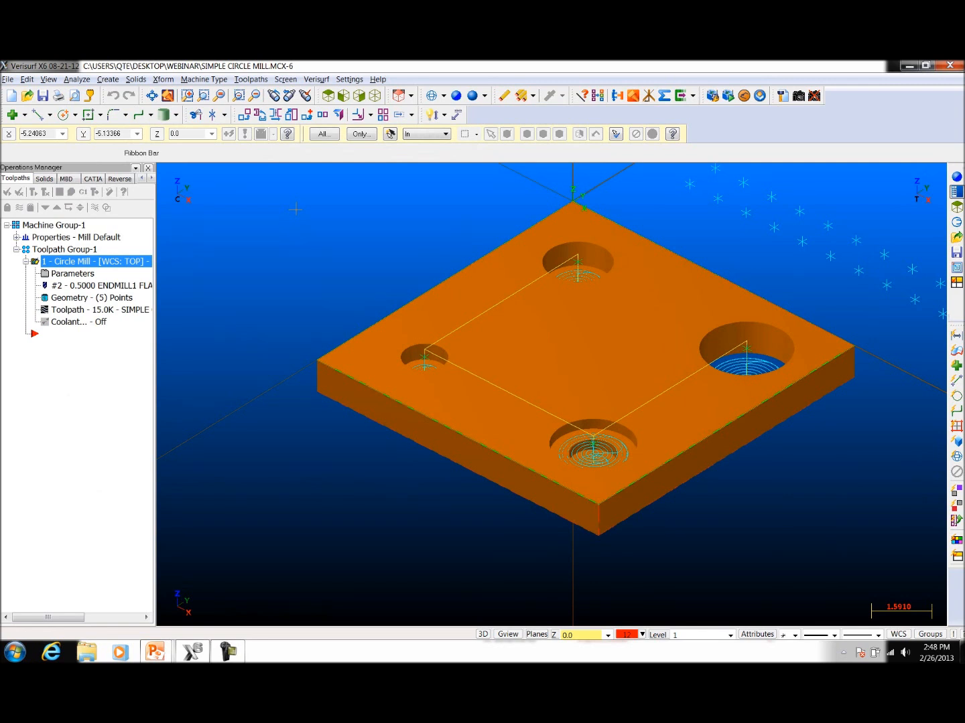
Step: Create basic drill start holes for the circle mill operation and regenerate the new drilling toolpath
left_click(249, 79)
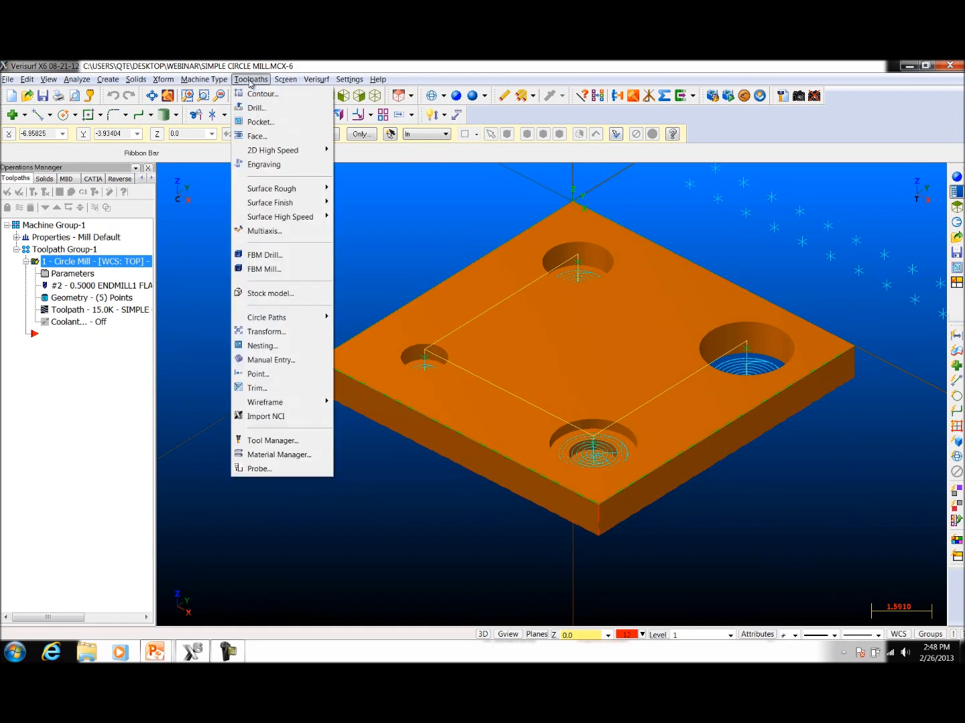
mouse_move(273, 324)
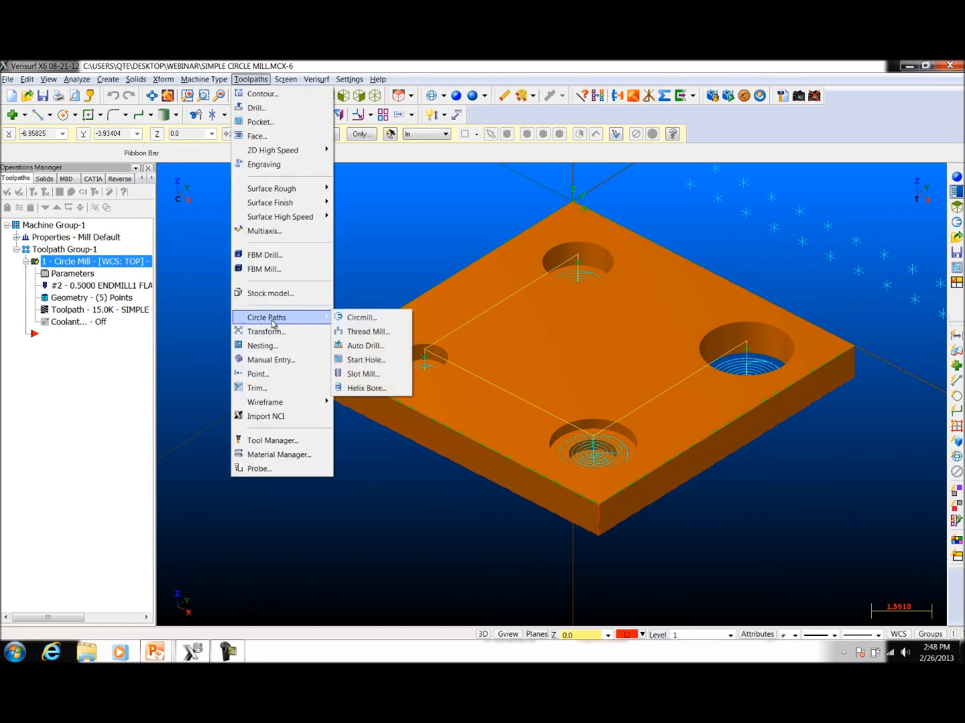
left_click(373, 360)
left_click(346, 200)
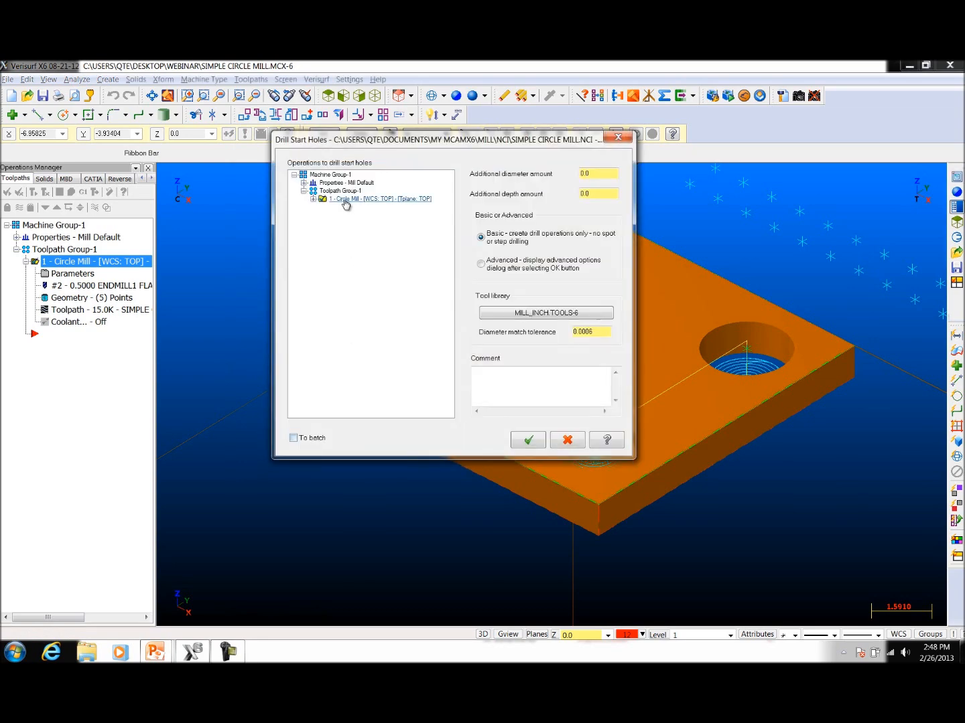
left_click(313, 199)
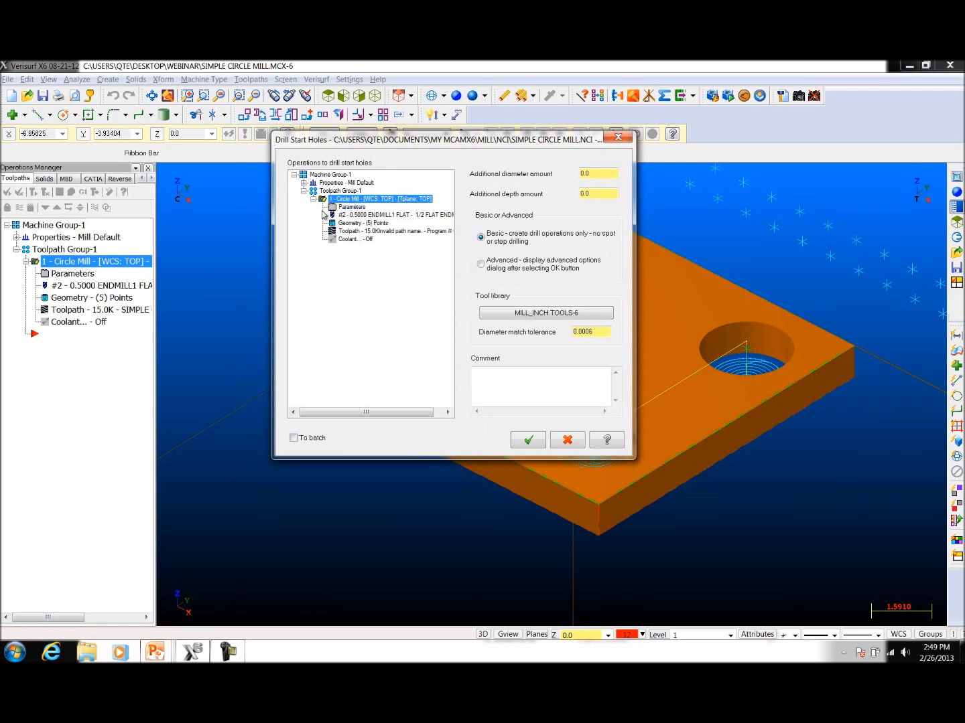
double_click(607, 178)
left_click(531, 442)
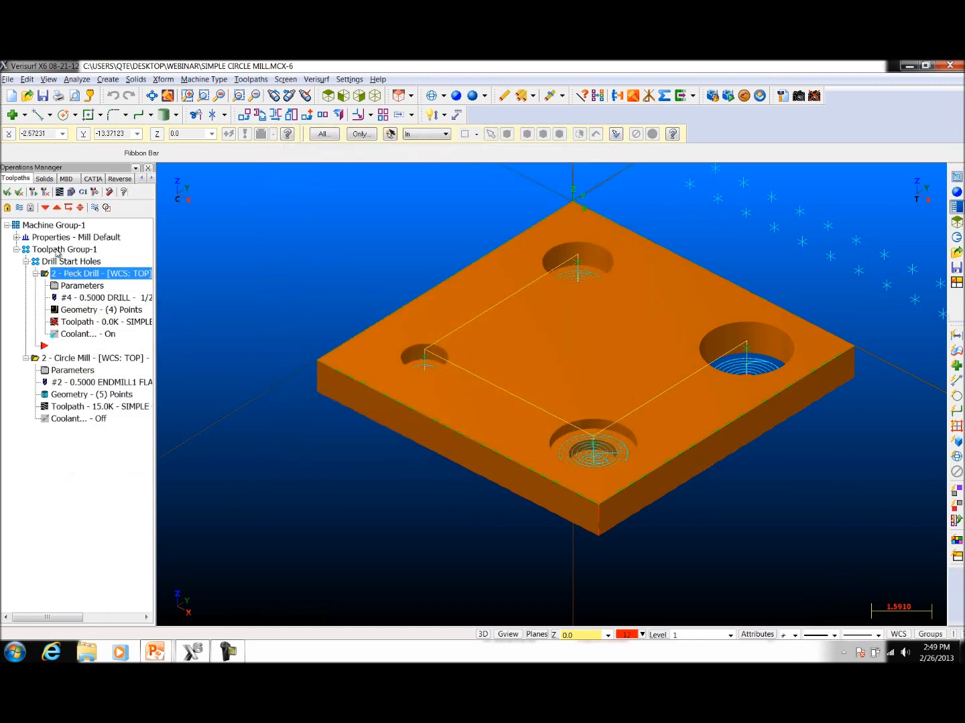
left_click(43, 193)
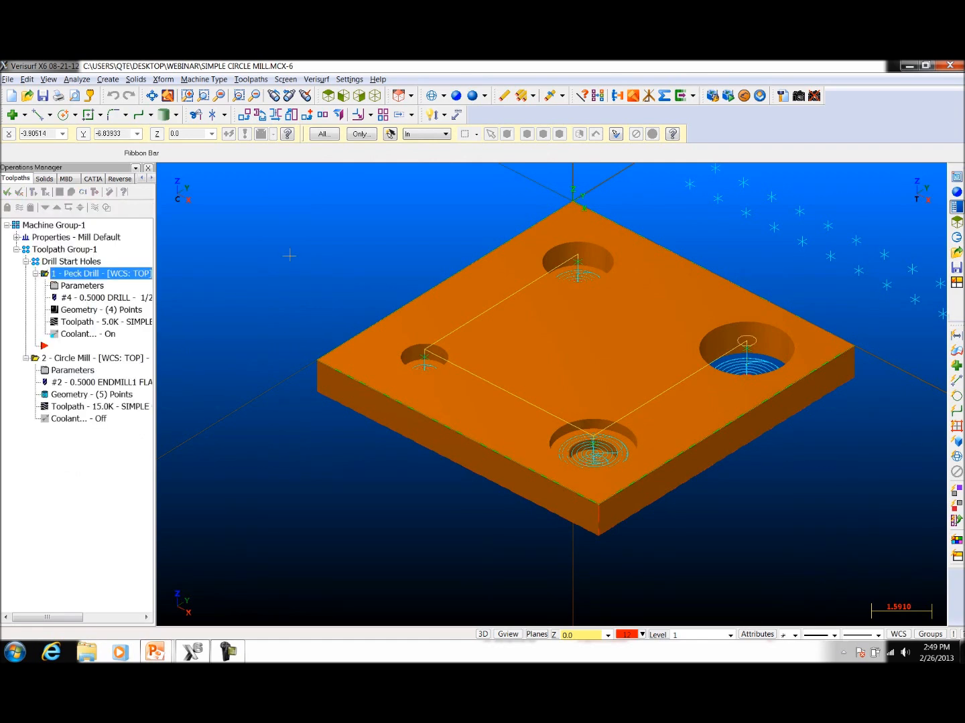
Step: Verify all operations in Machine Group-1 with a slowed stock-removal simulation, inspecting the machined holes from several angles
left_click(19, 228)
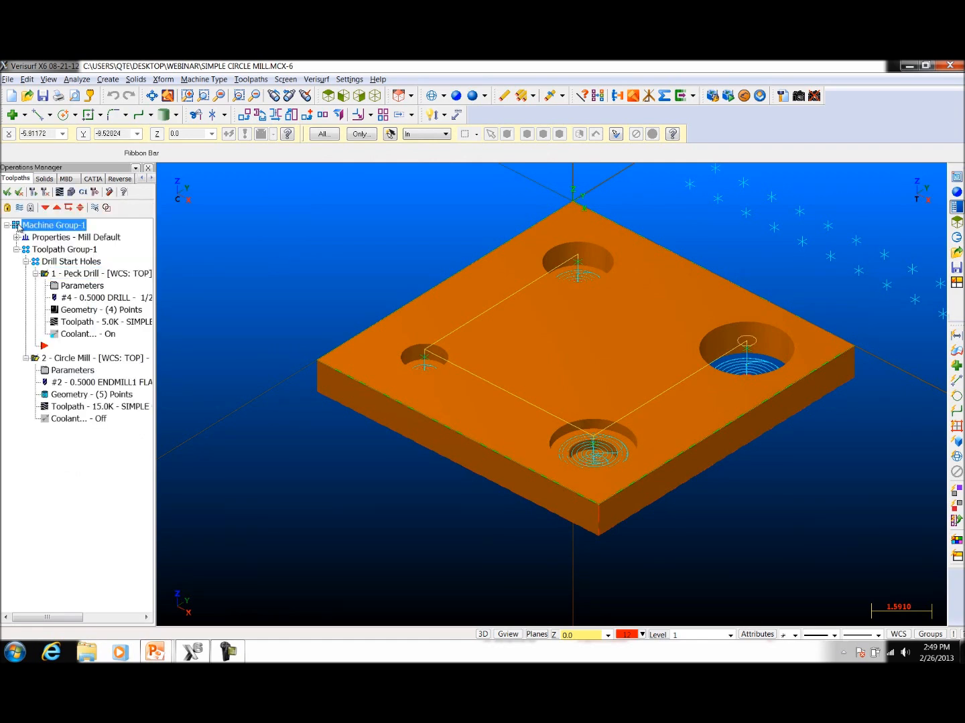
left_click(70, 193)
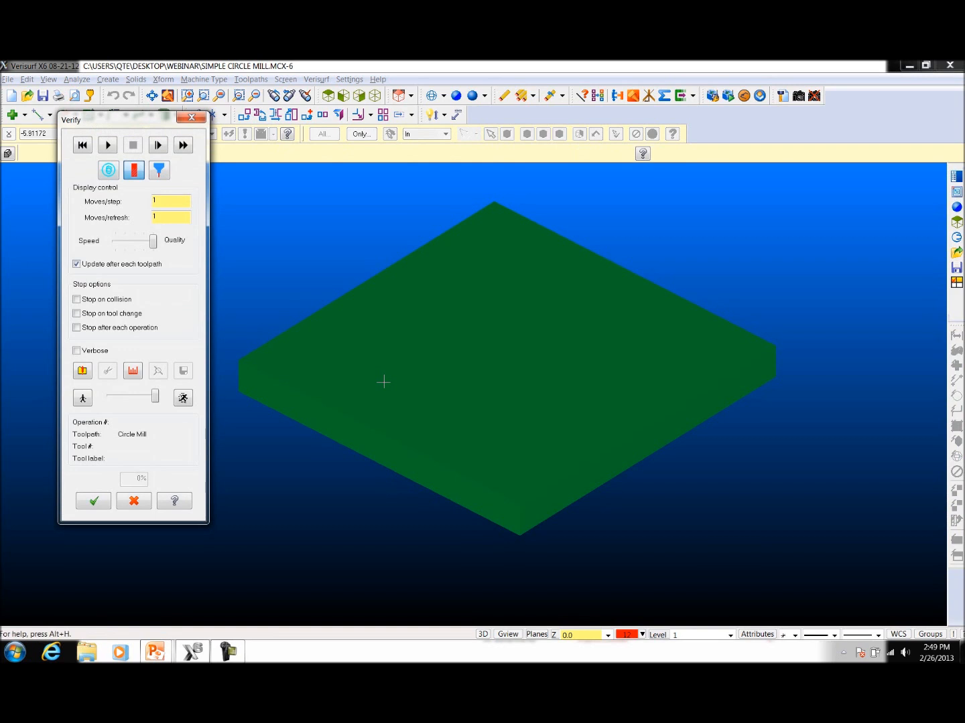
left_click_drag(157, 400, 142, 396)
left_click(108, 146)
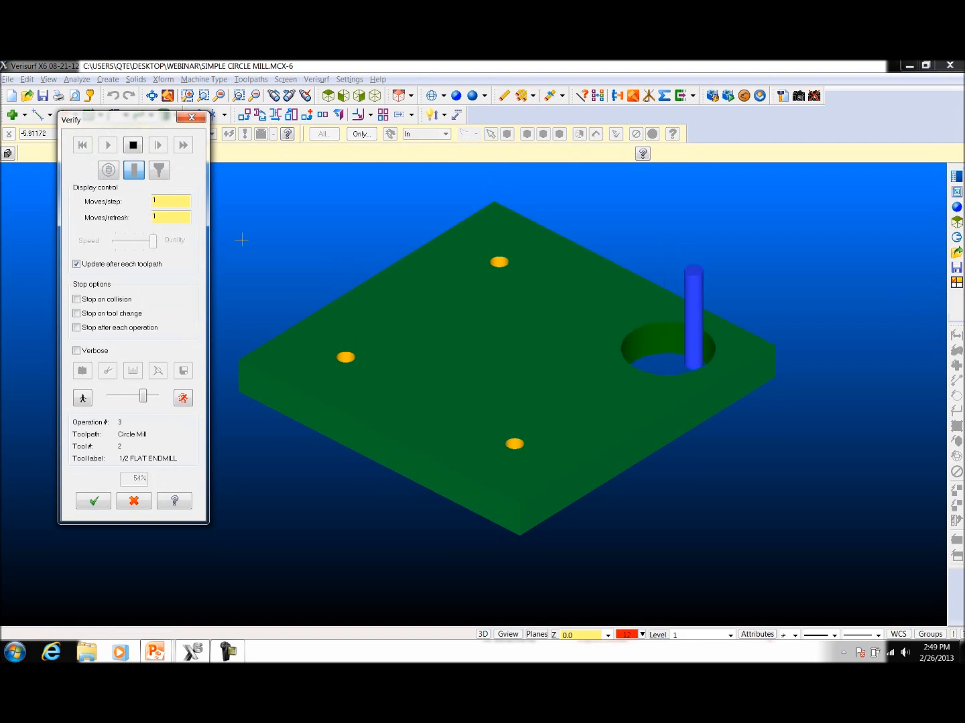
middle_click_drag(657, 502, 657, 546)
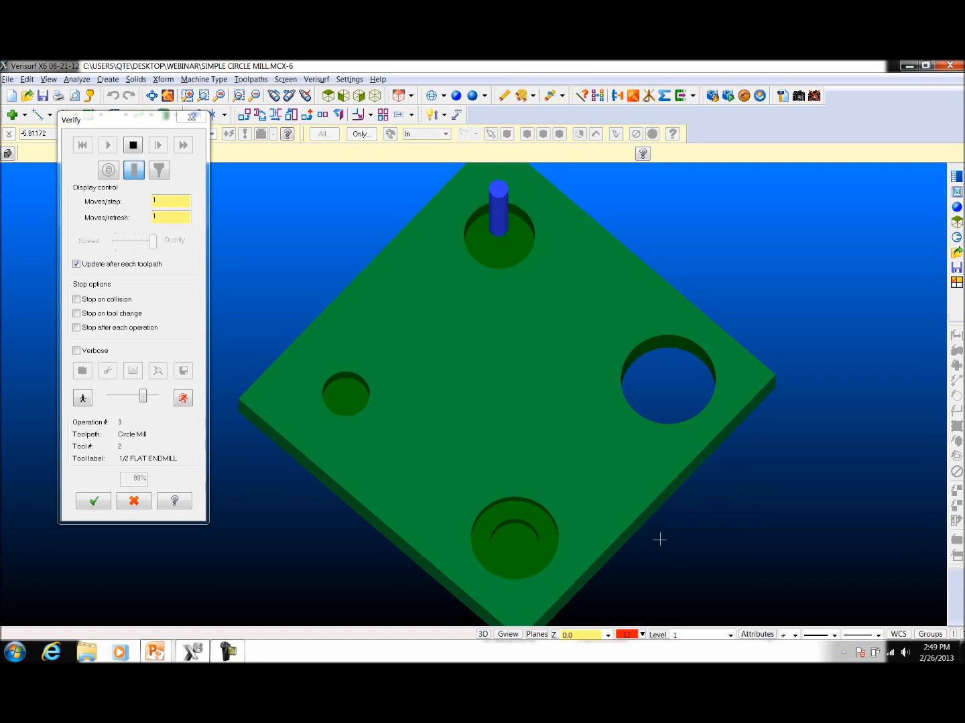
middle_click_drag(657, 536, 323, 325)
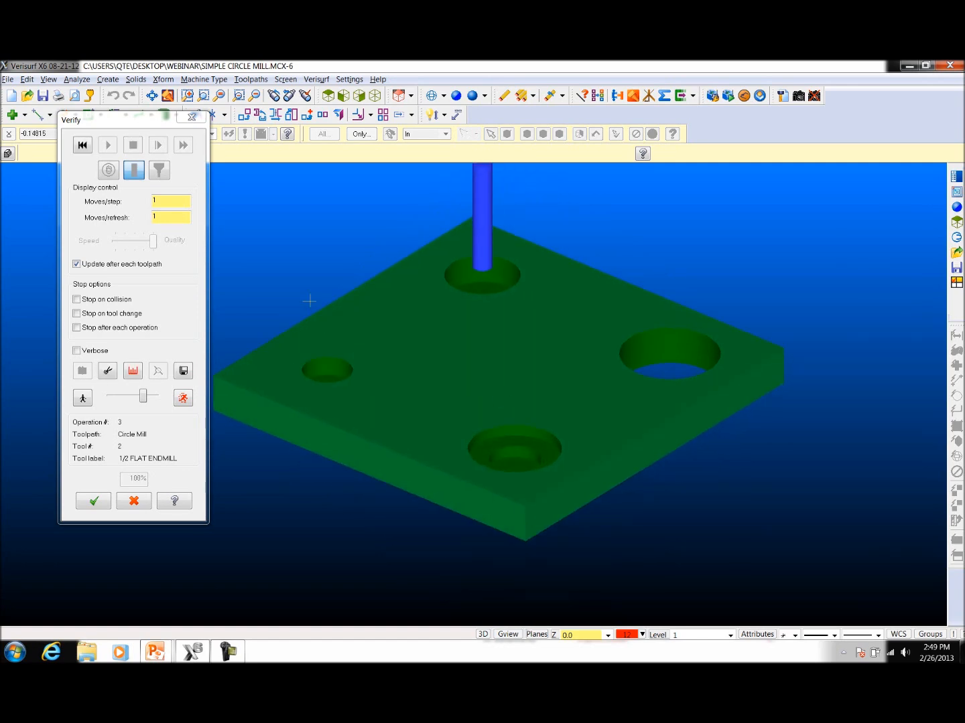
left_click(191, 117)
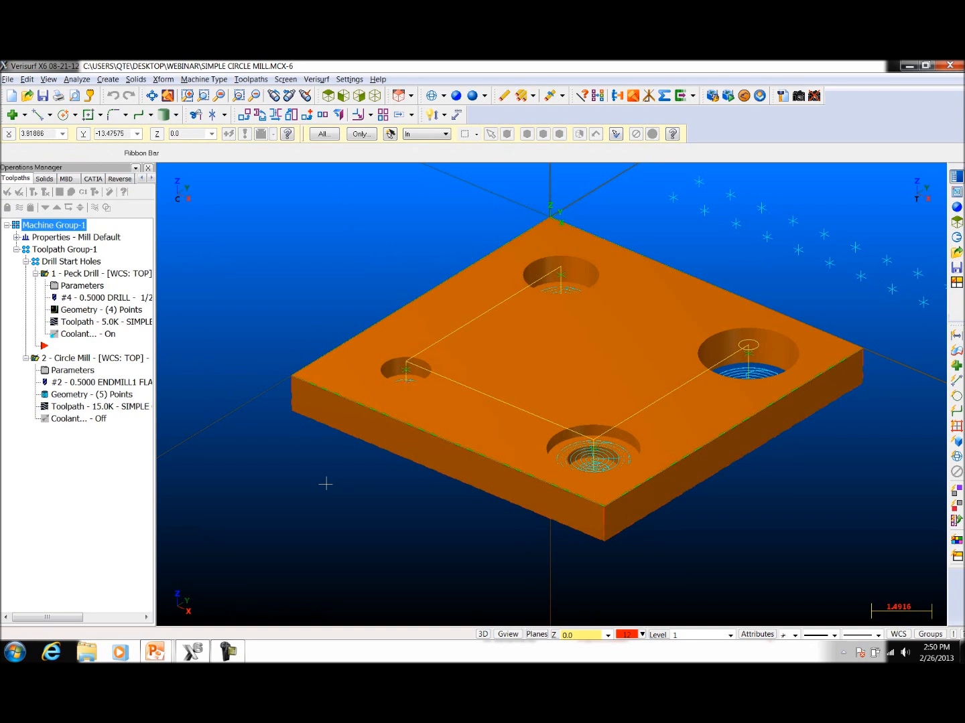
Step: Move the insert arrow below the circle mill operation and collapse the drill start holes group and the circle mill operation
left_click(45, 209)
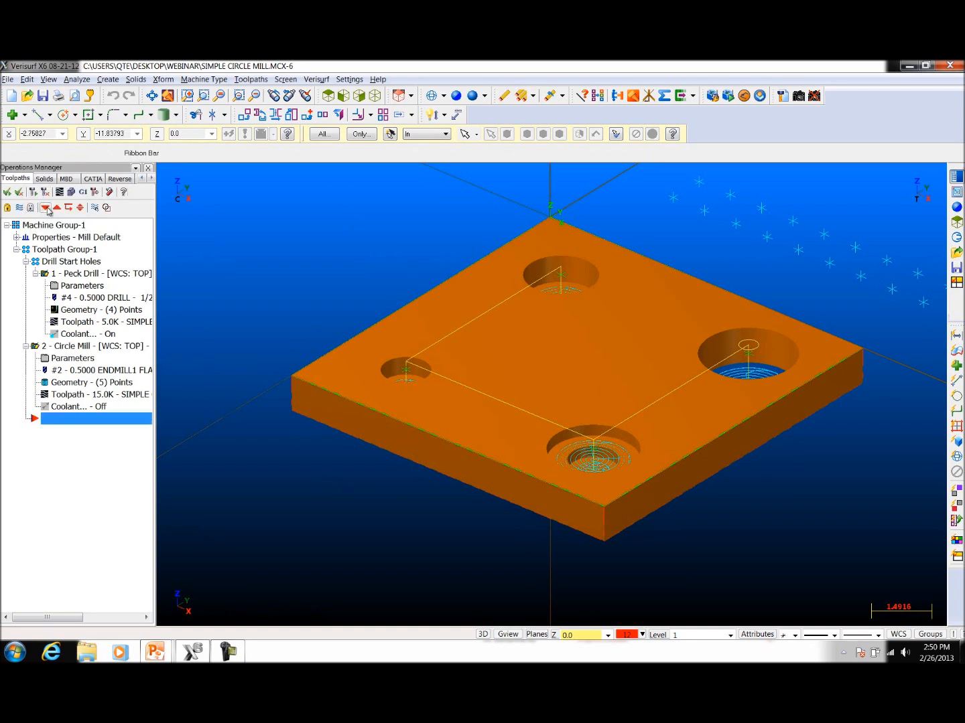
left_click(26, 262)
left_click(26, 274)
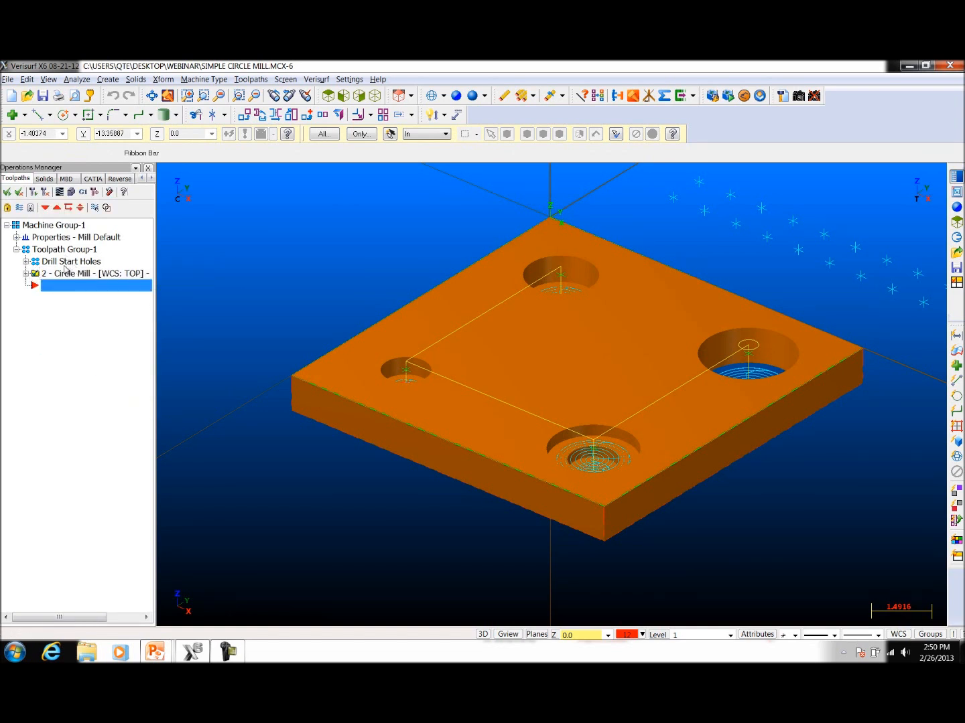
Step: Make level 3, floor curves, visible and the main level, and hide level 1
left_click(661, 635)
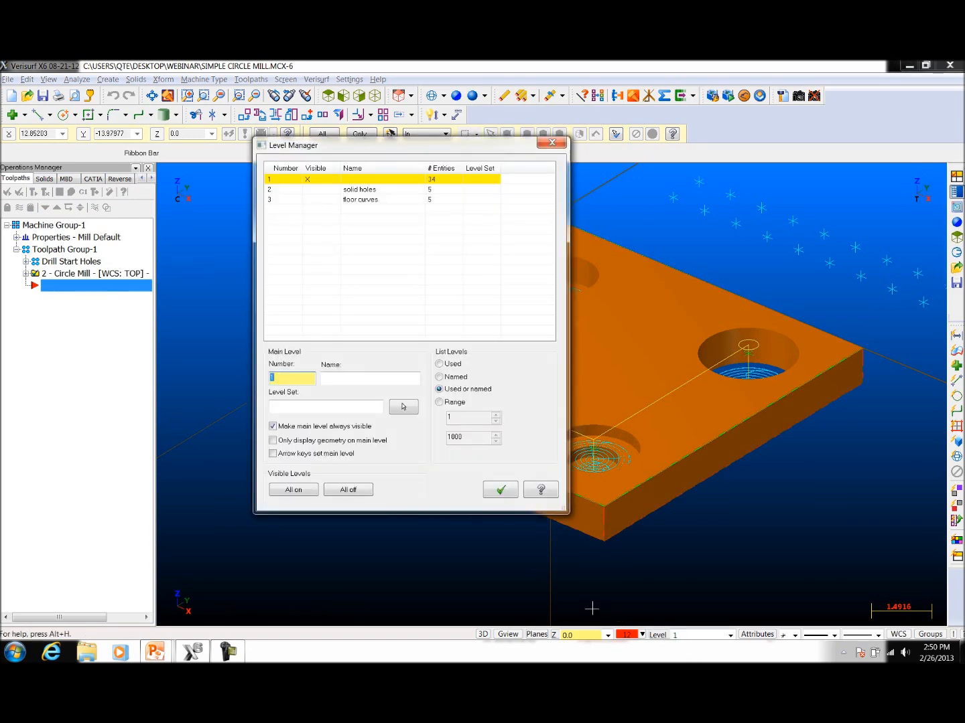
left_click(318, 199)
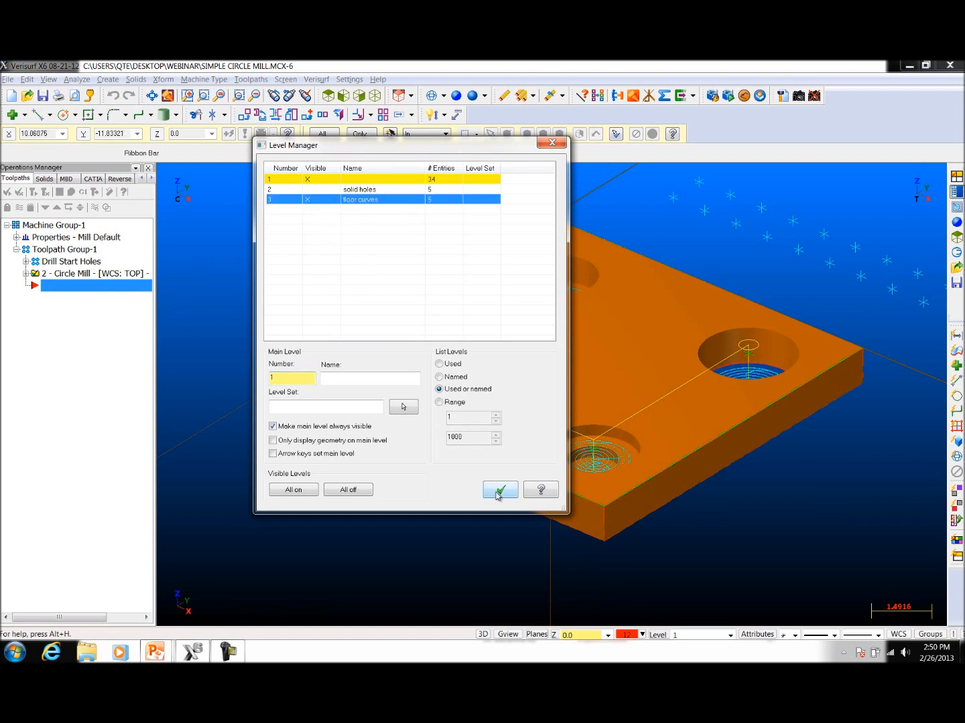
left_click(293, 200)
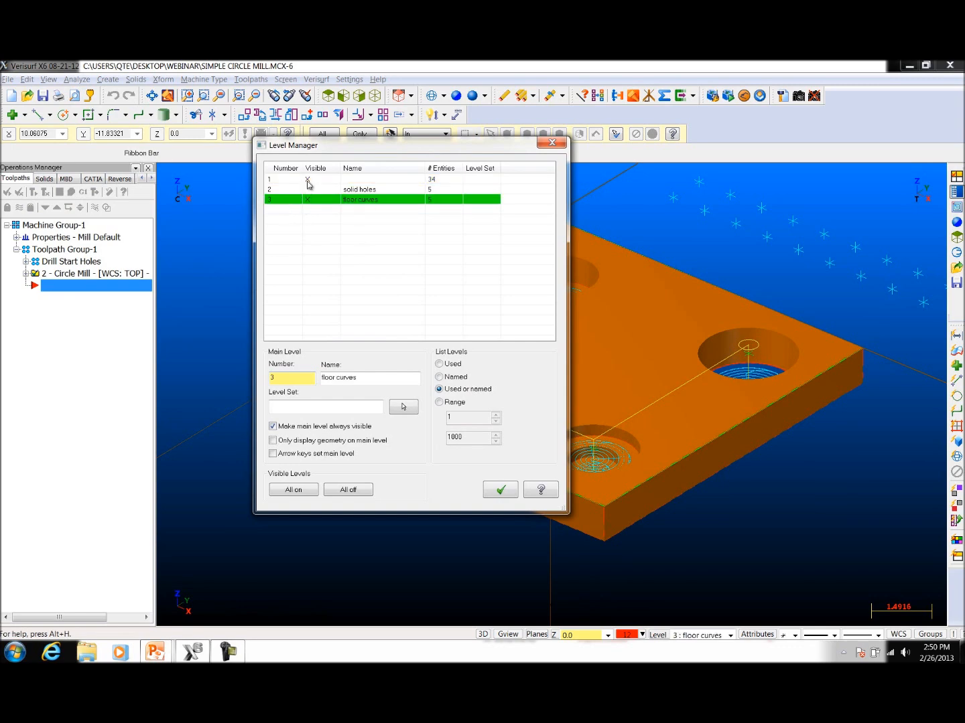
left_click(308, 180)
left_click(503, 491)
mouse_move(739, 560)
middle_mouse_down()
mouse_move(739, 519)
mouse_move(738, 581)
middle_mouse_up()
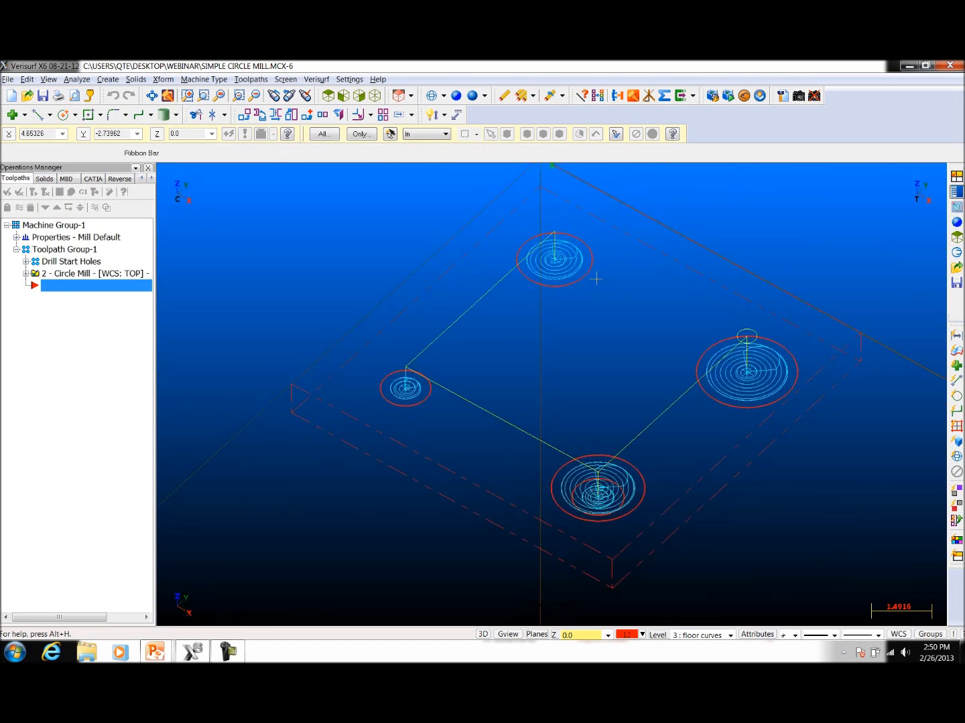
Step: Start a new circle mill toolpath using the five floor curve circles, including both counterbore circles, as entities
left_click(250, 79)
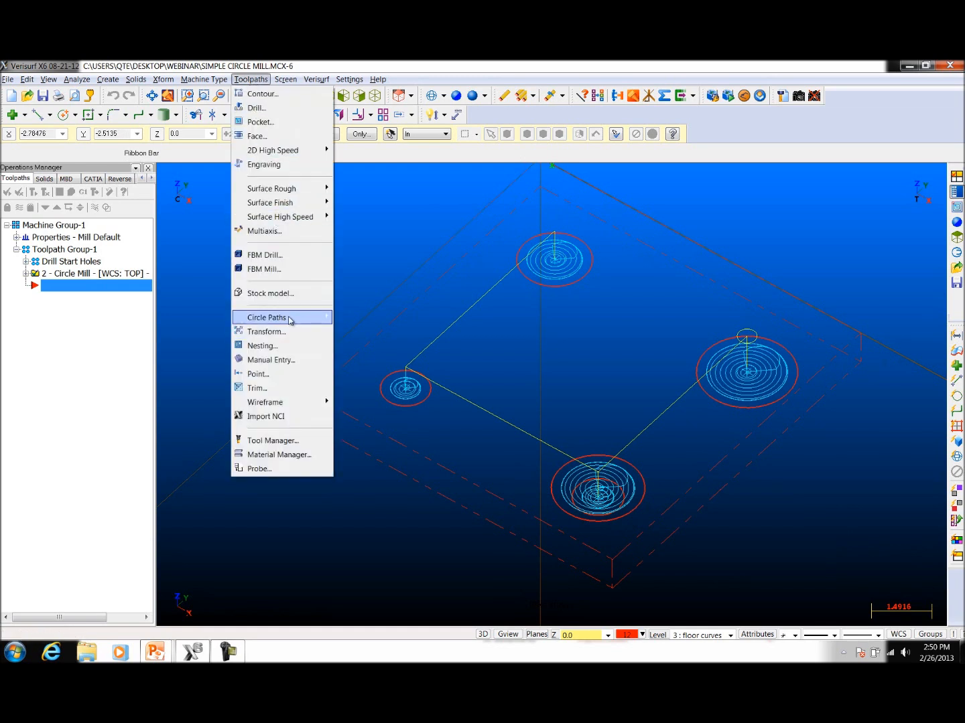
mouse_move(294, 317)
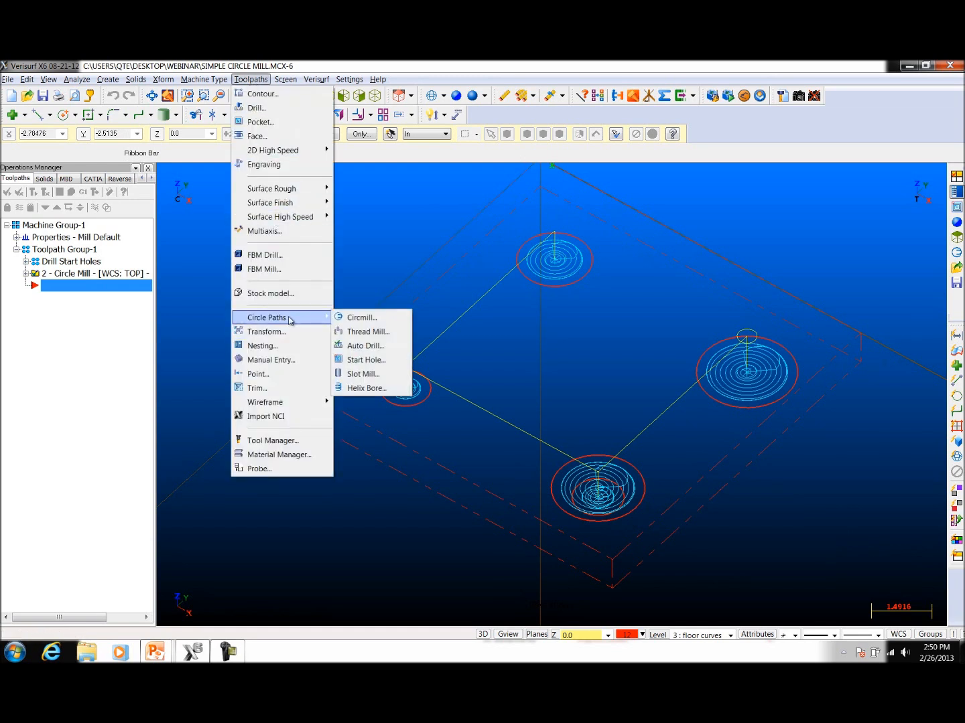
left_click(368, 319)
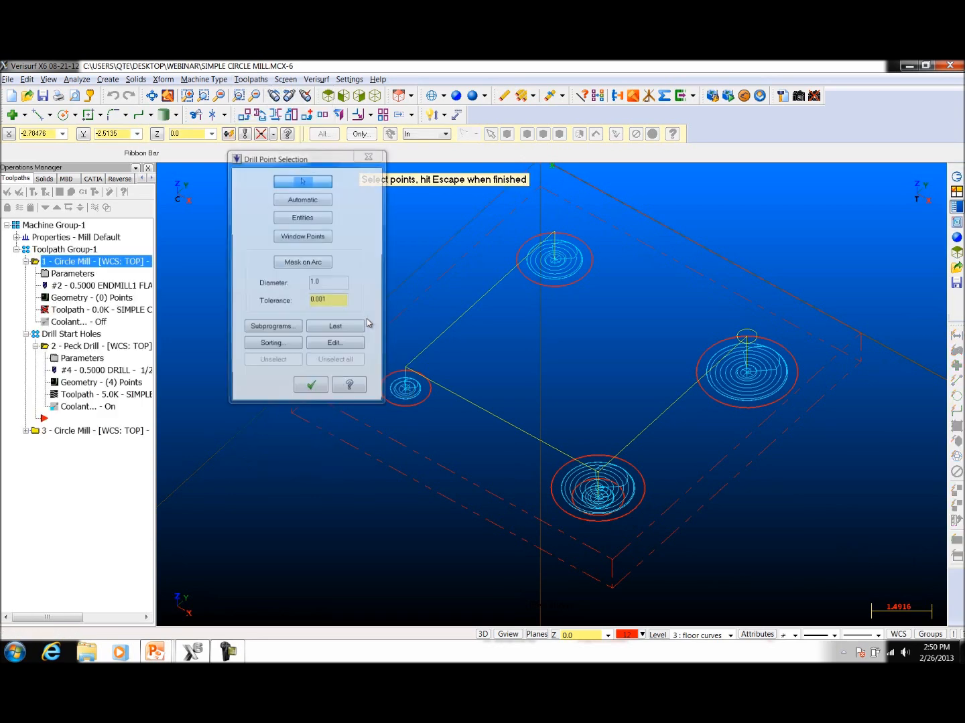
left_click(303, 217)
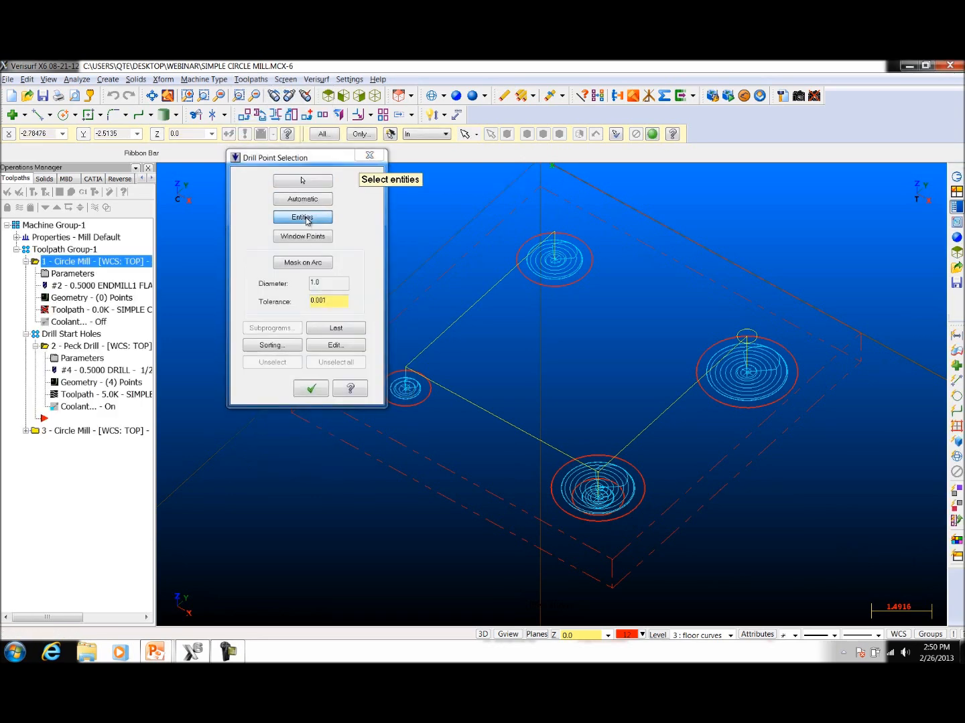
left_click(553, 293)
left_click(701, 396)
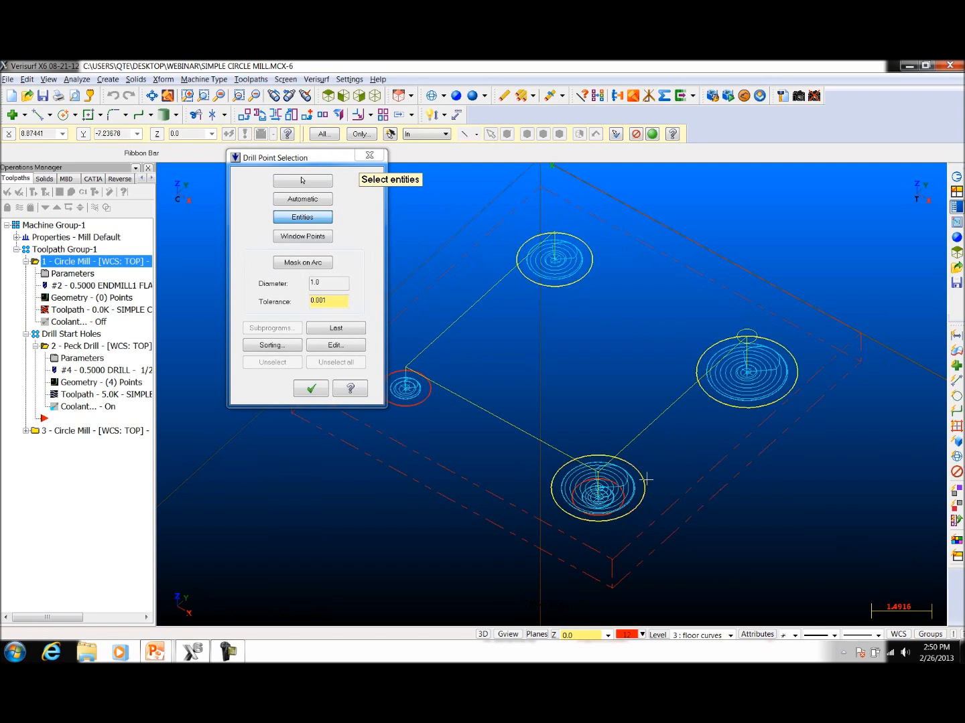
left_click(625, 495)
middle_click_drag(750, 527, 730, 512)
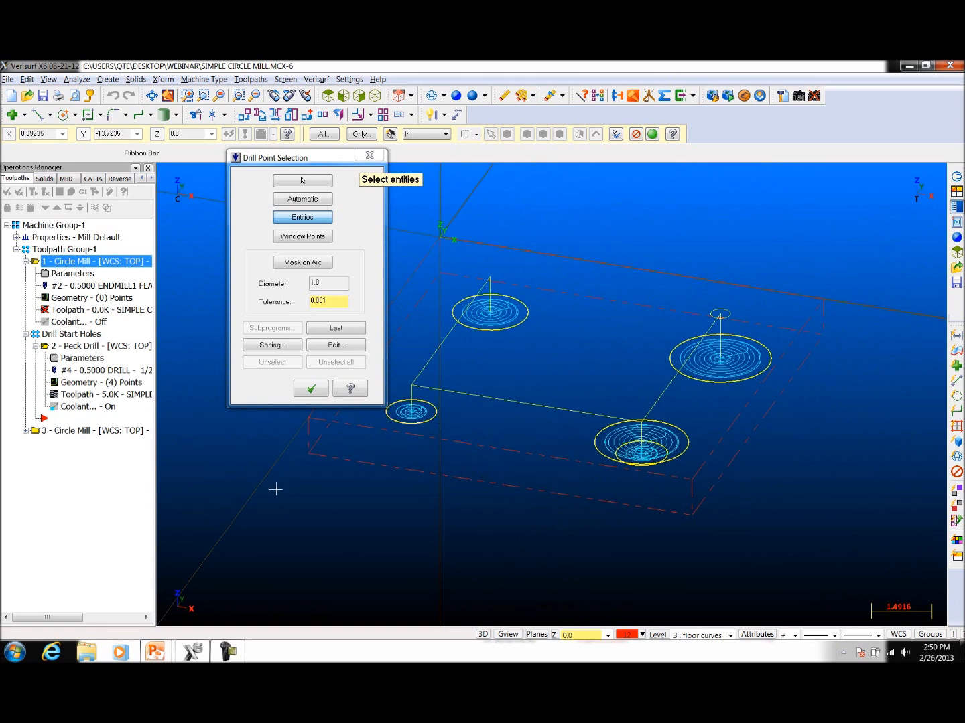
left_click(312, 390)
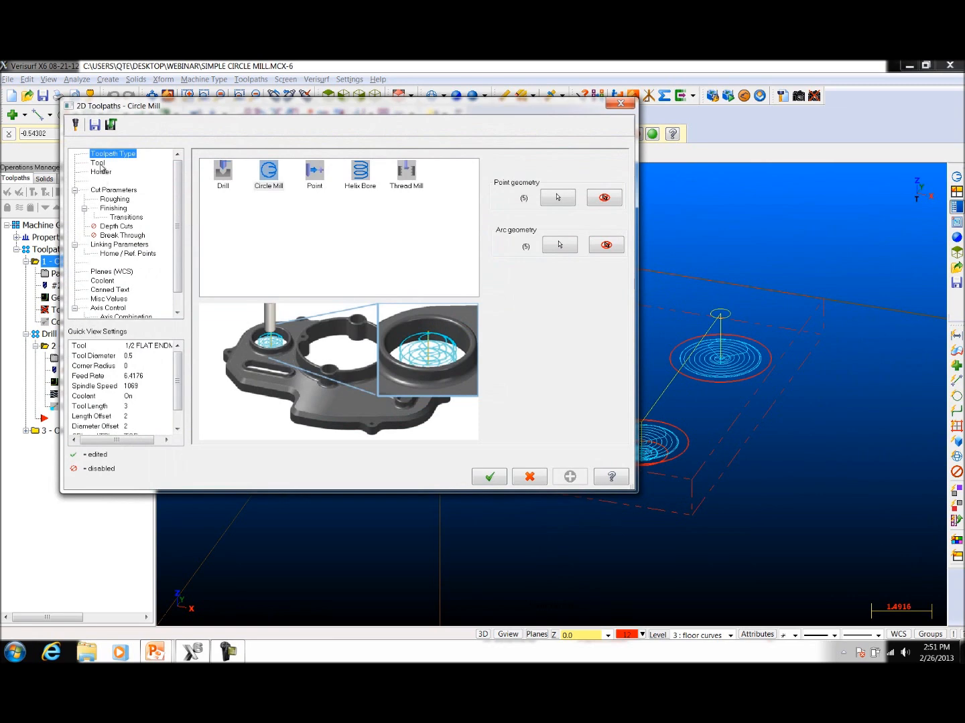
Step: Select the 1/2 flat endmill and set an incremental depth of 0 in the linking parameters
left_click(97, 162)
left_click(310, 195)
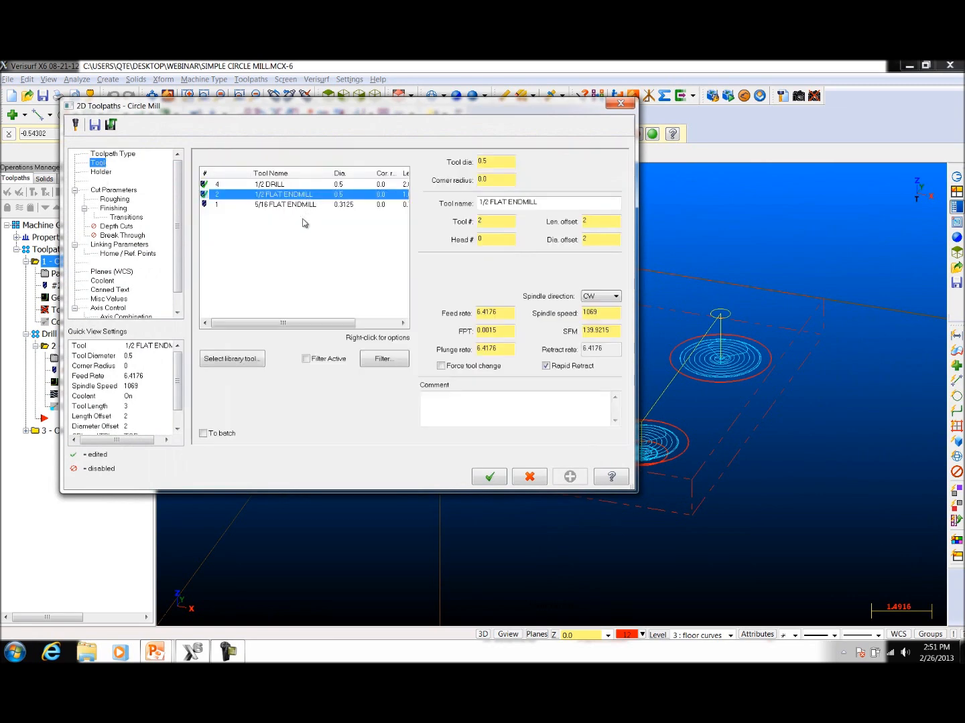
left_click(113, 189)
left_click(118, 245)
double_click(429, 402)
type("0")
left_click(400, 418)
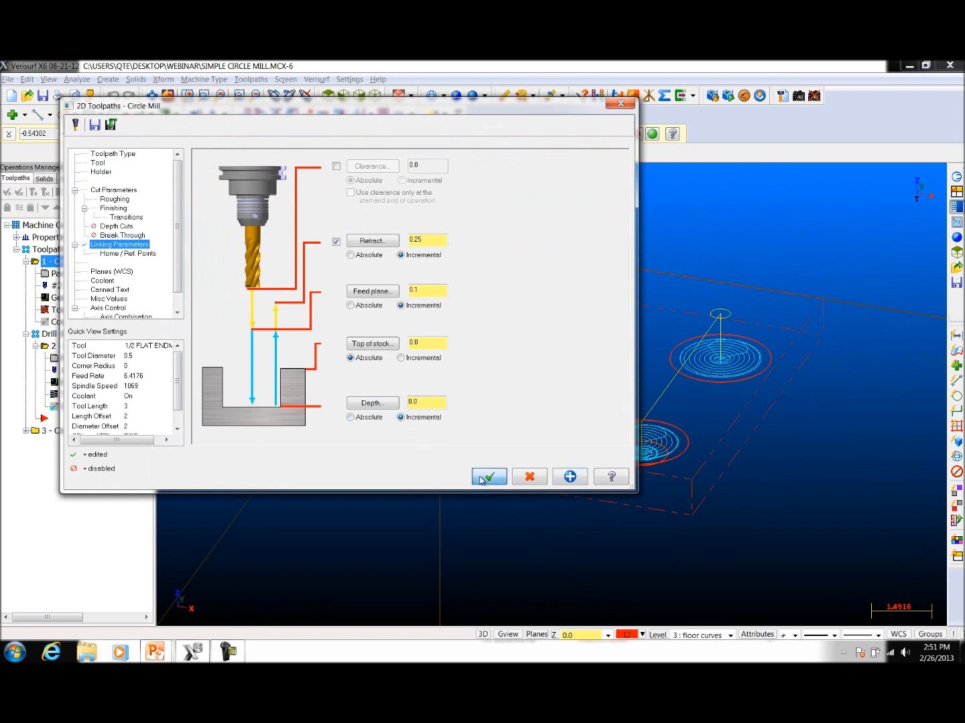
Step: Change the tool to the 5/16 flat endmill and generate the circle mill toolpath on the floor curves
left_click(117, 190)
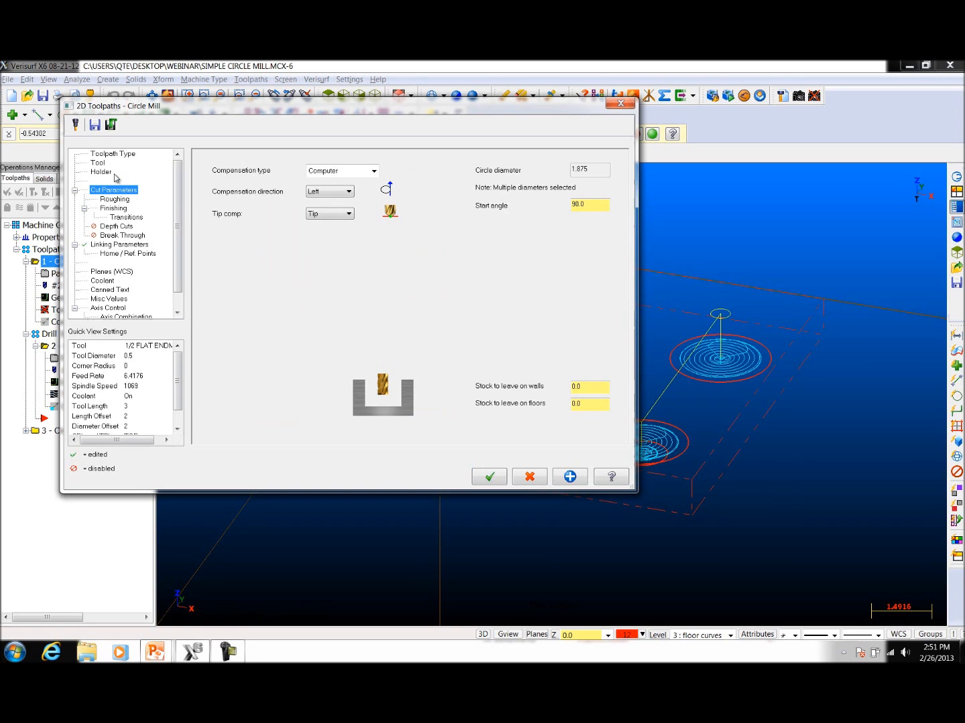
left_click(107, 165)
left_click(268, 188)
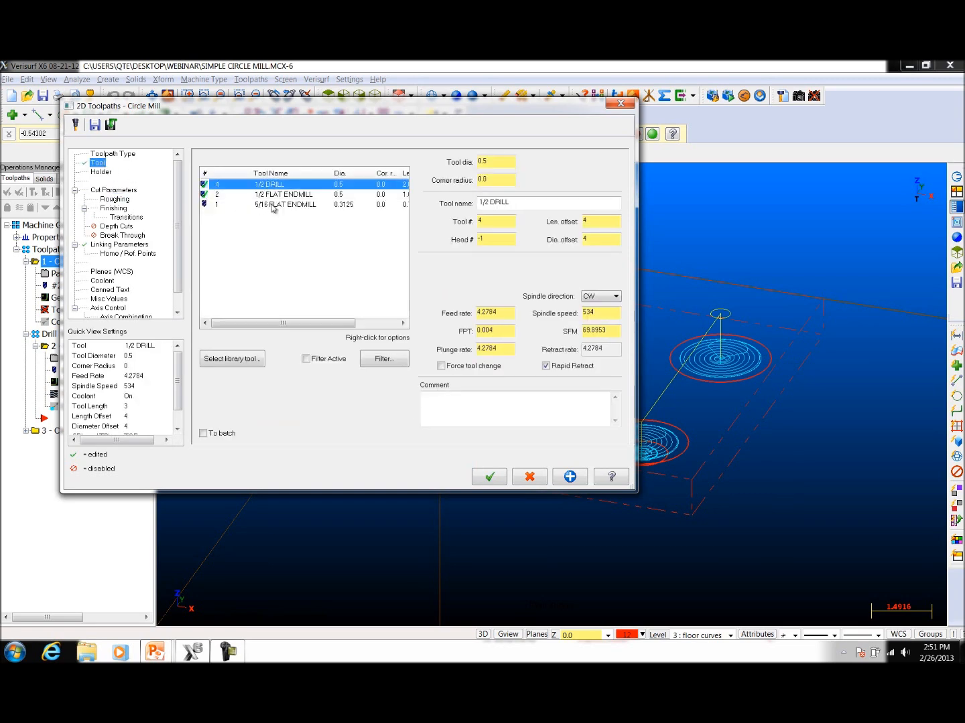
left_click(274, 205)
left_click(490, 479)
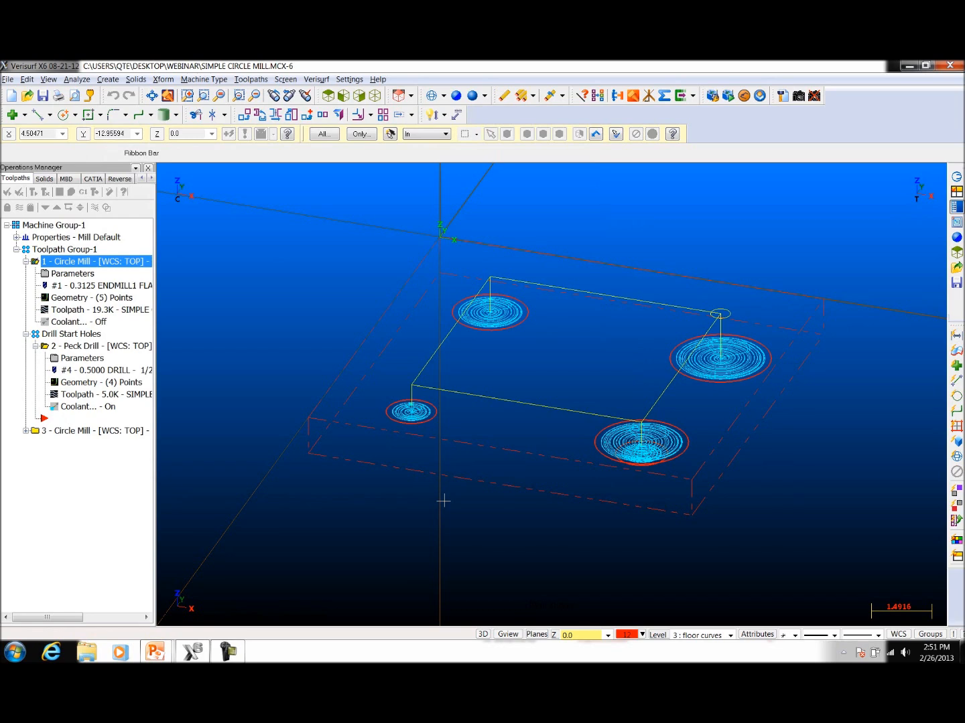
middle_click_drag(444, 500, 505, 485)
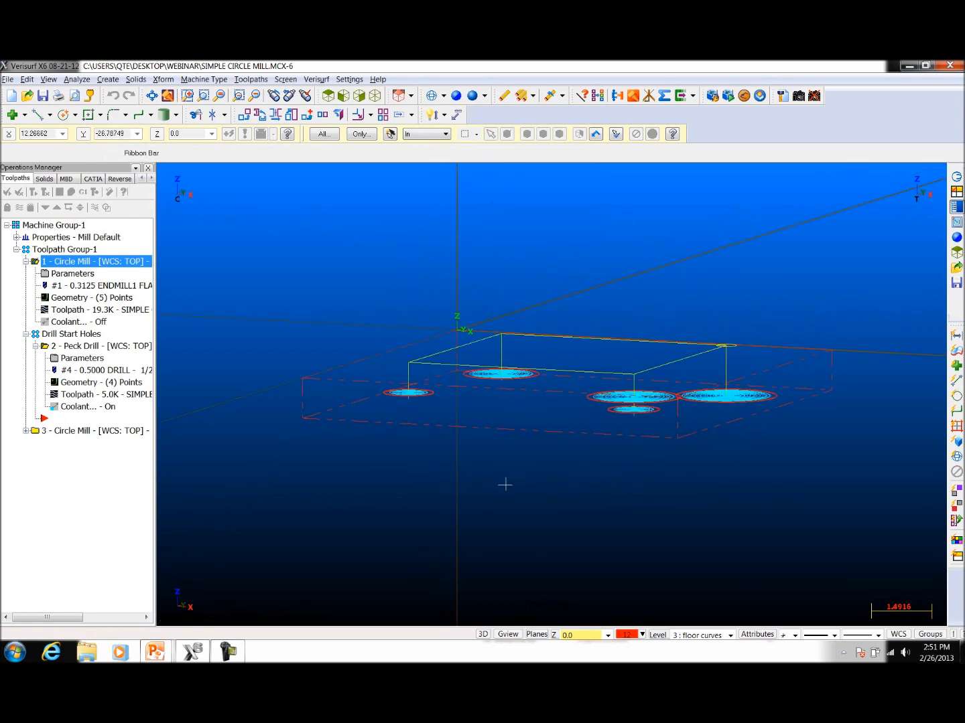
Step: Expand the third circle mill operation and pick a sorting start point for the start hole peck drill's points
left_click(69, 432)
left_click(27, 431)
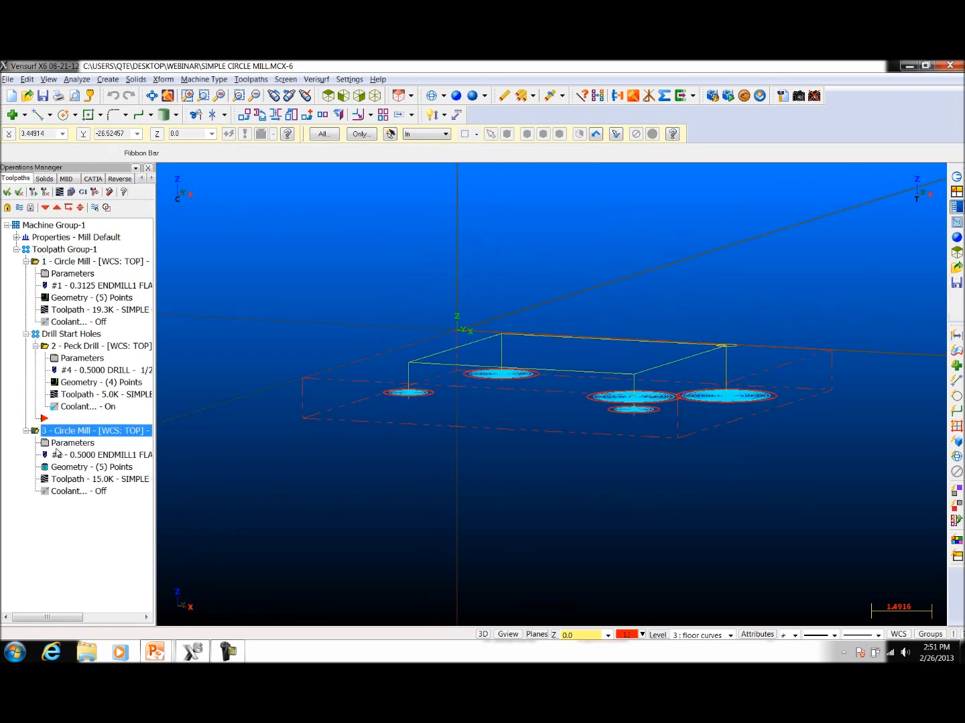
left_click(68, 383)
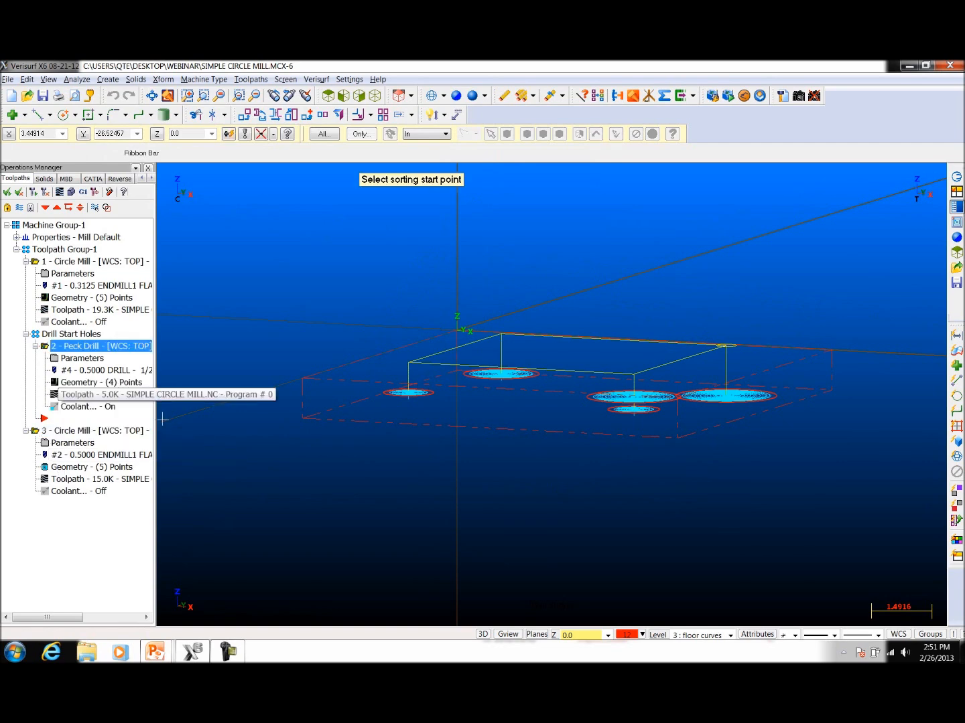
left_click(313, 477)
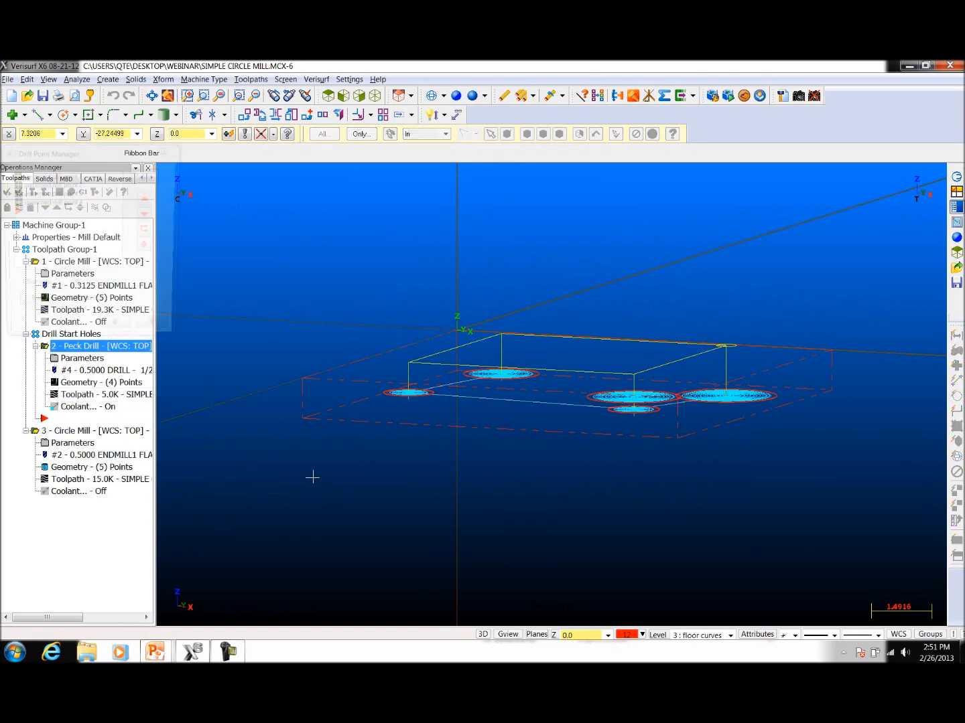
left_click(118, 333)
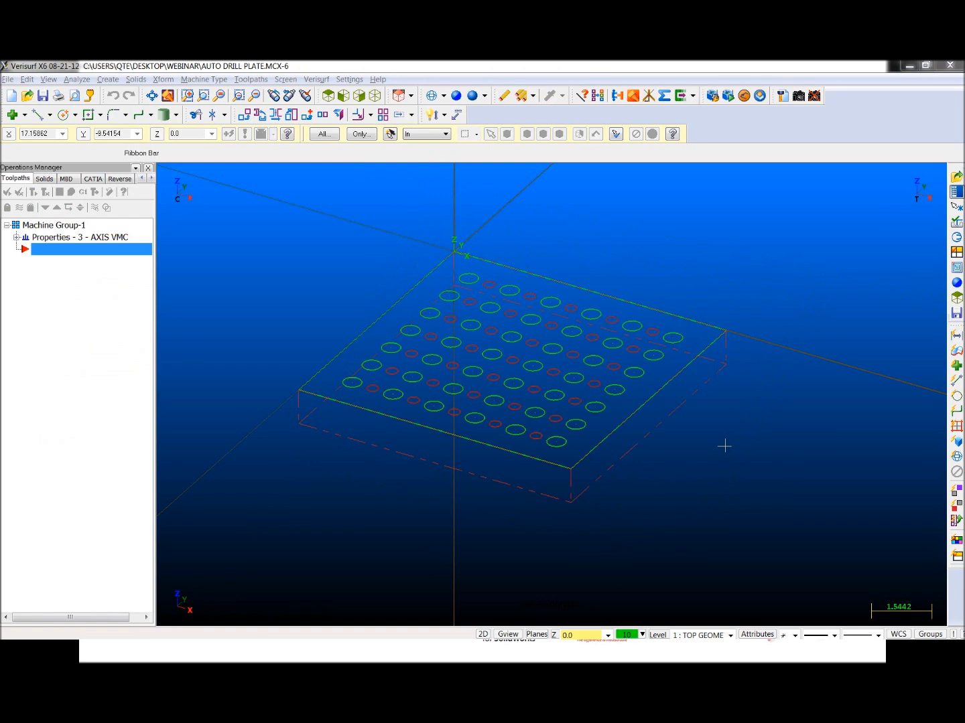
Step: Start an Auto Drill toolpath with NC name AUTO DRILL PLATE and select all 0.5 diameter arcs by masking on a large hole
mouse_move(724, 459)
middle_mouse_down()
mouse_move(725, 410)
mouse_move(714, 473)
middle_mouse_up()
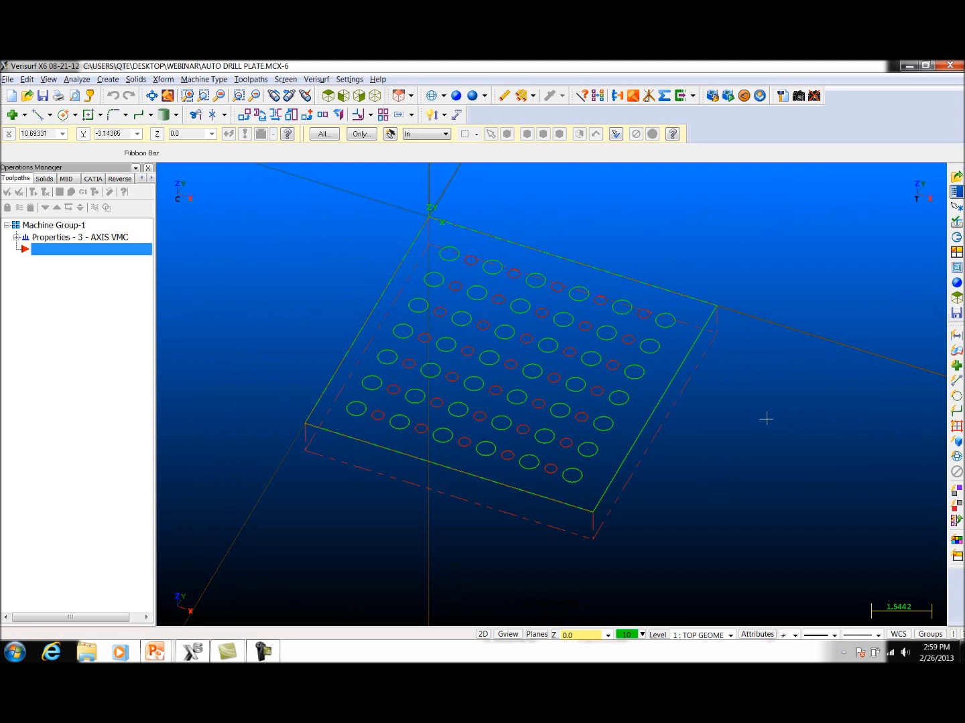
left_click(251, 80)
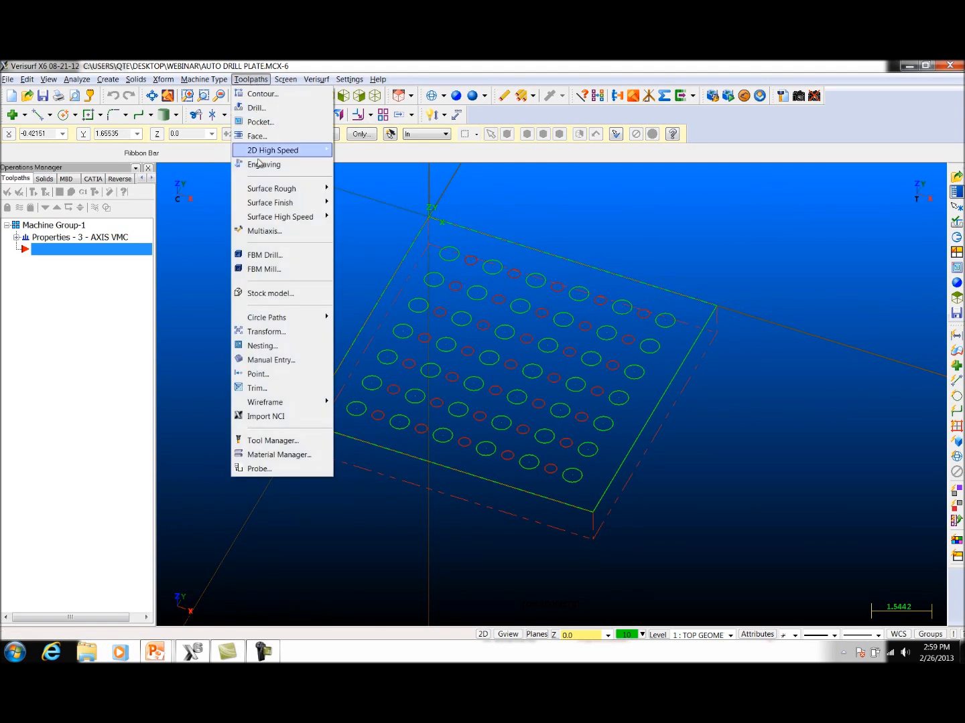
mouse_move(264, 317)
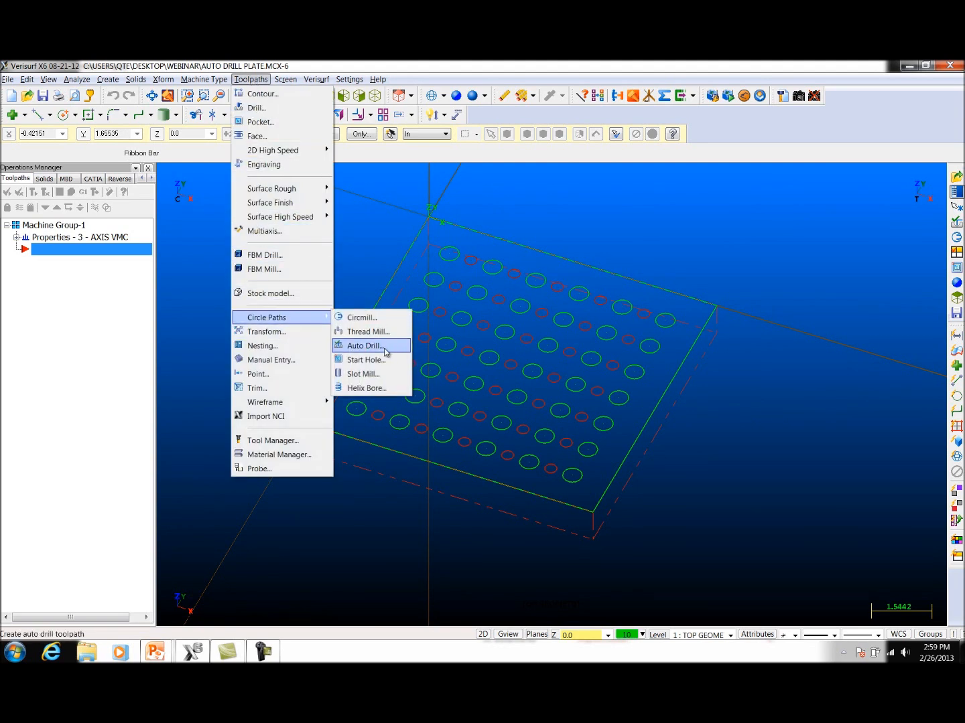
left_click(375, 346)
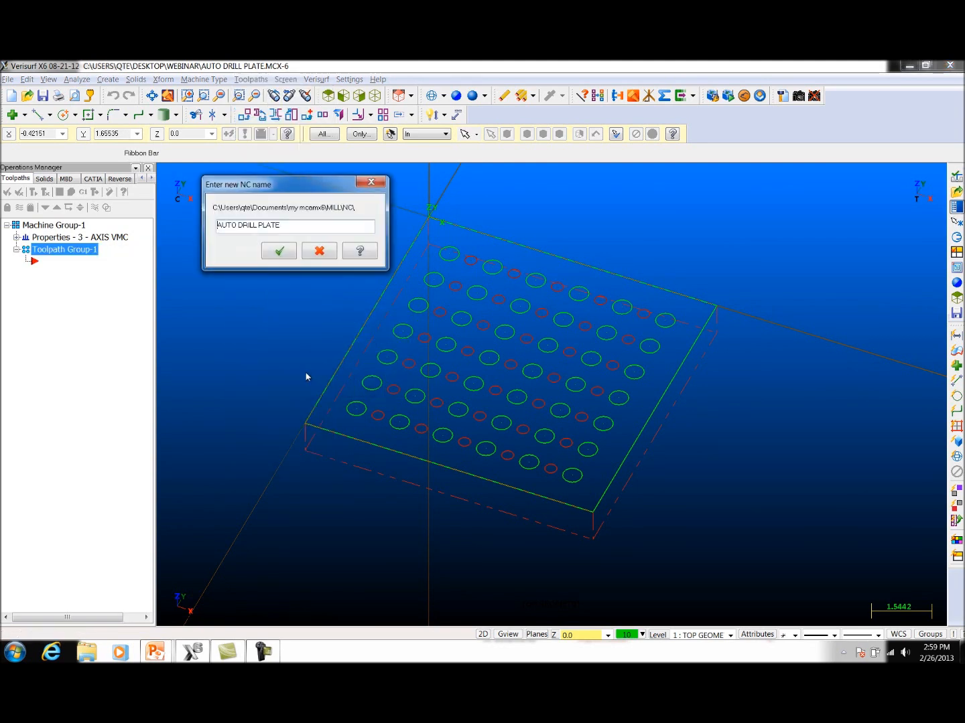
left_click(277, 252)
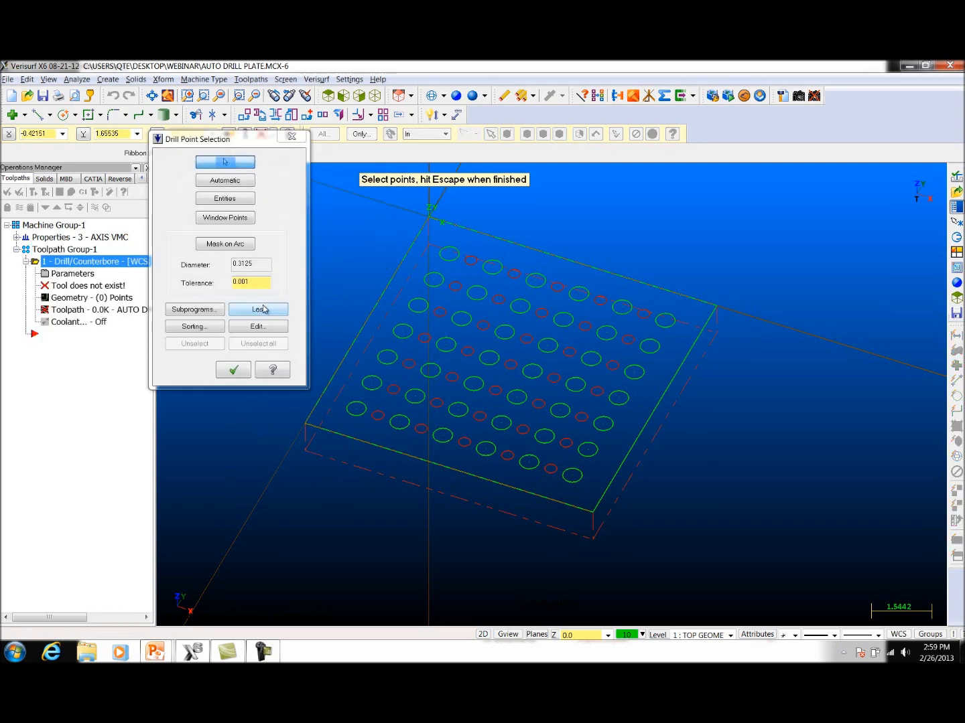
left_click(221, 246)
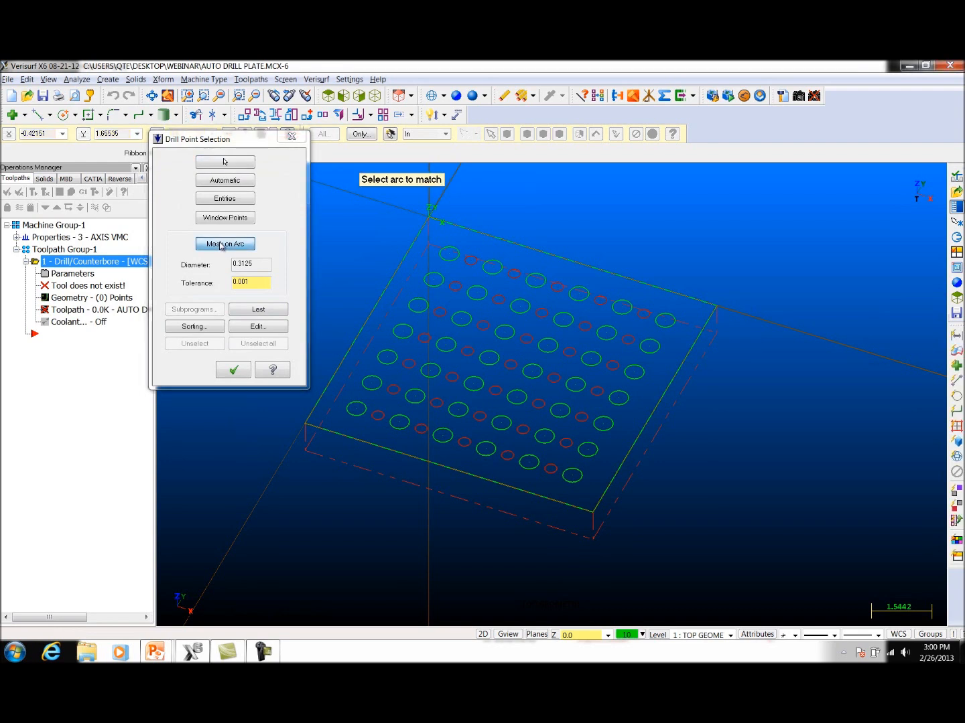
left_click(442, 257)
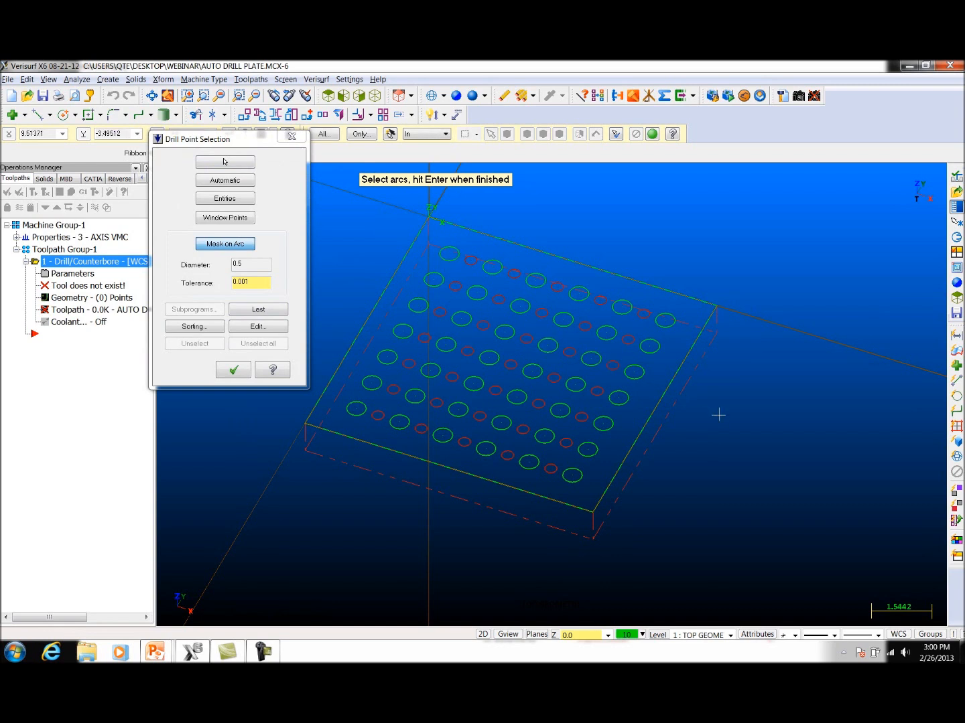
key("ctrl+a")
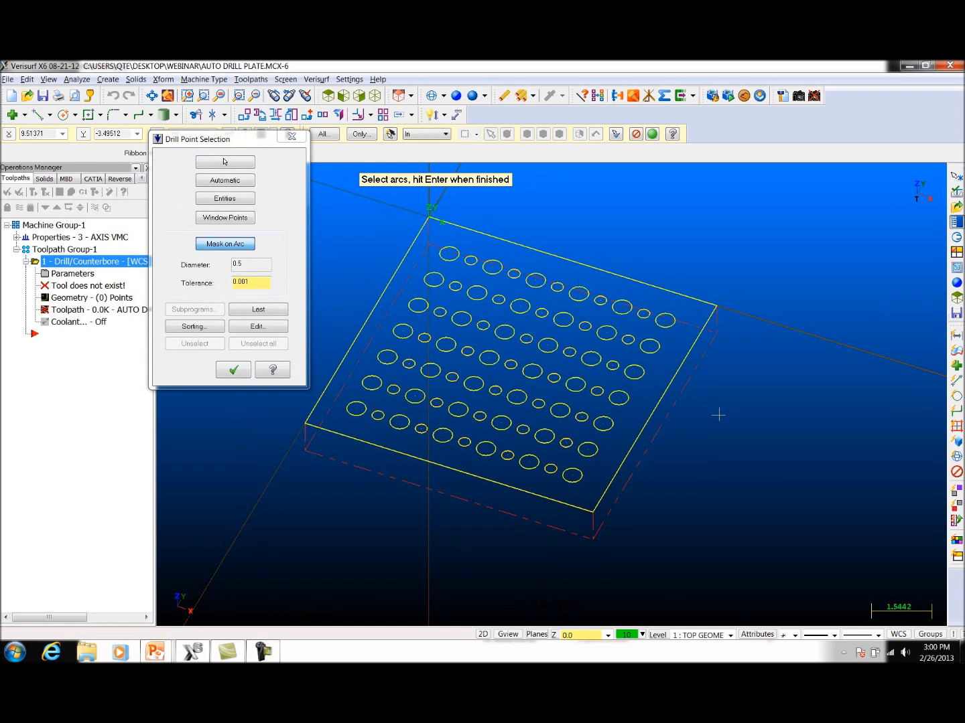
key("Return")
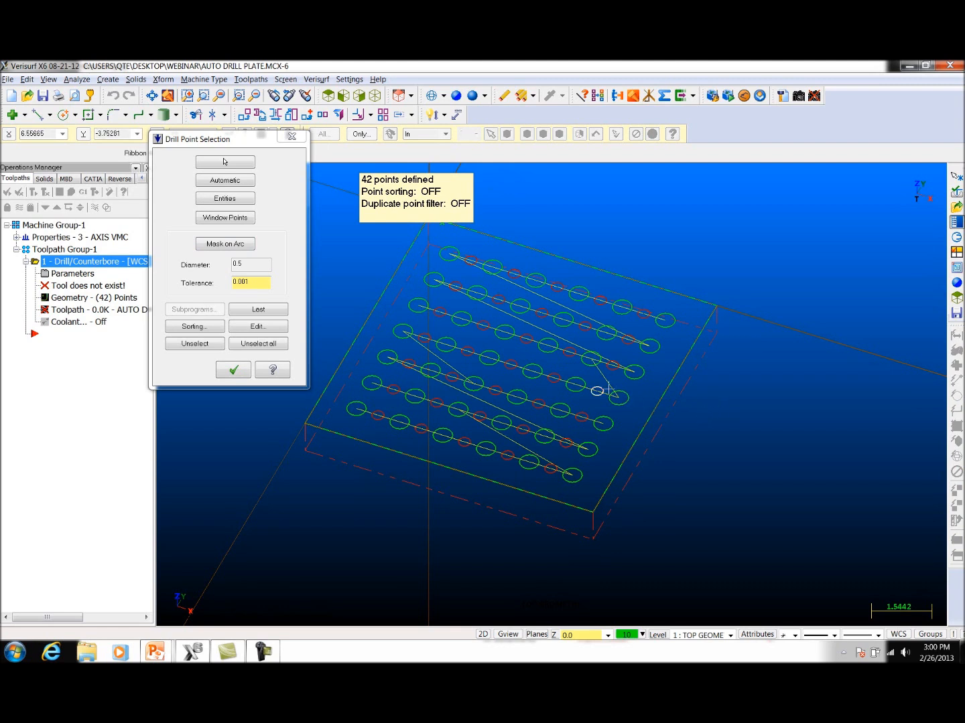
Step: Add all 0.3125 diameter arcs by masking on one of the small holes, and accept the drill points
left_click(219, 245)
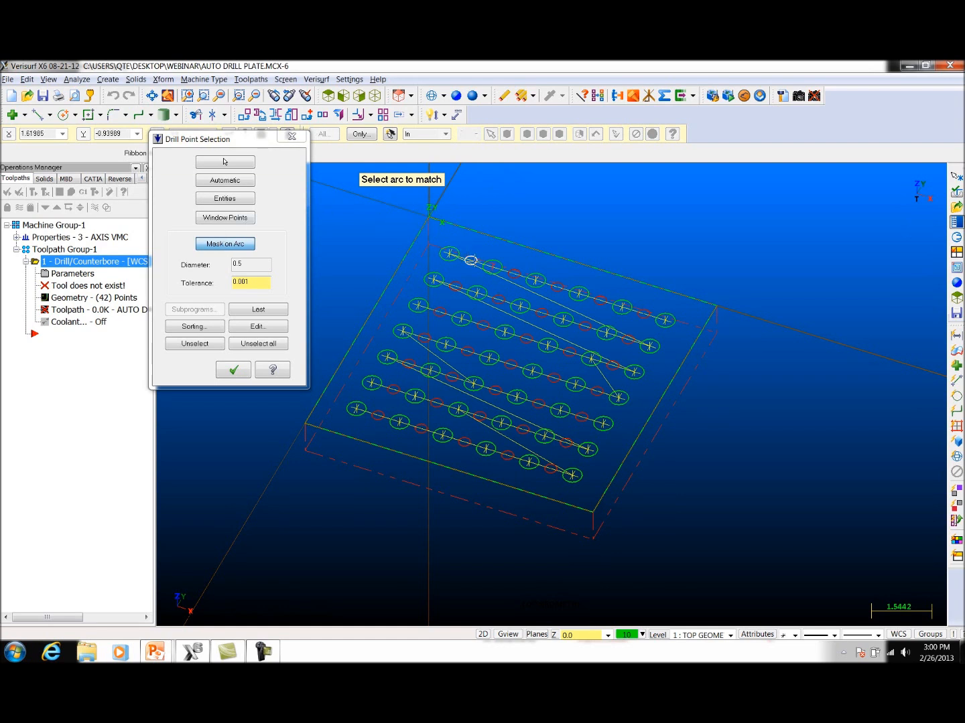
left_click(471, 260)
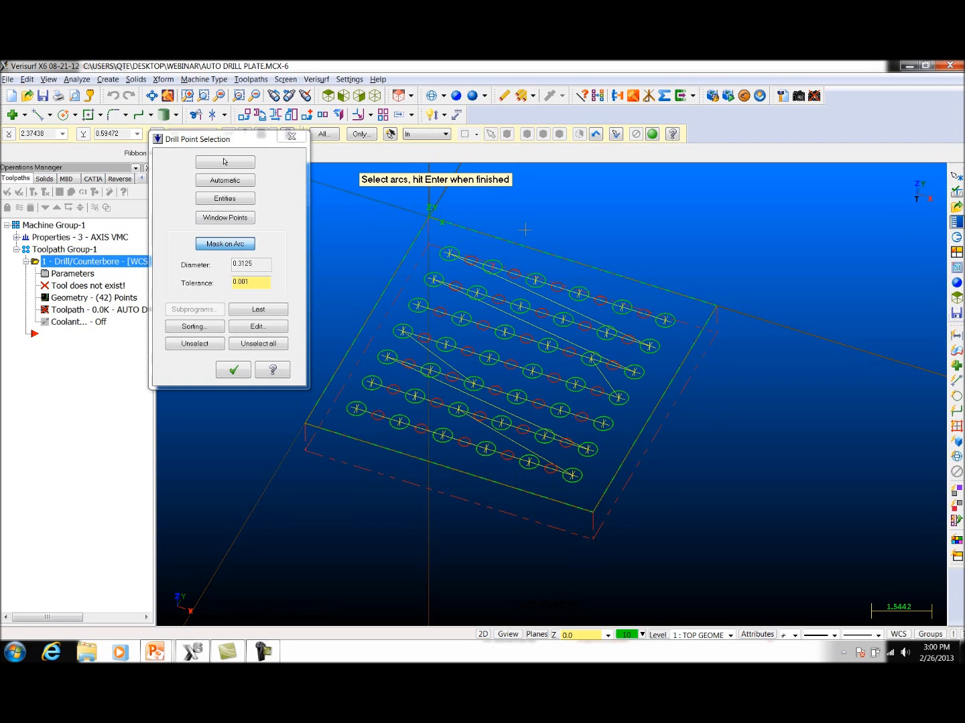
key("Return")
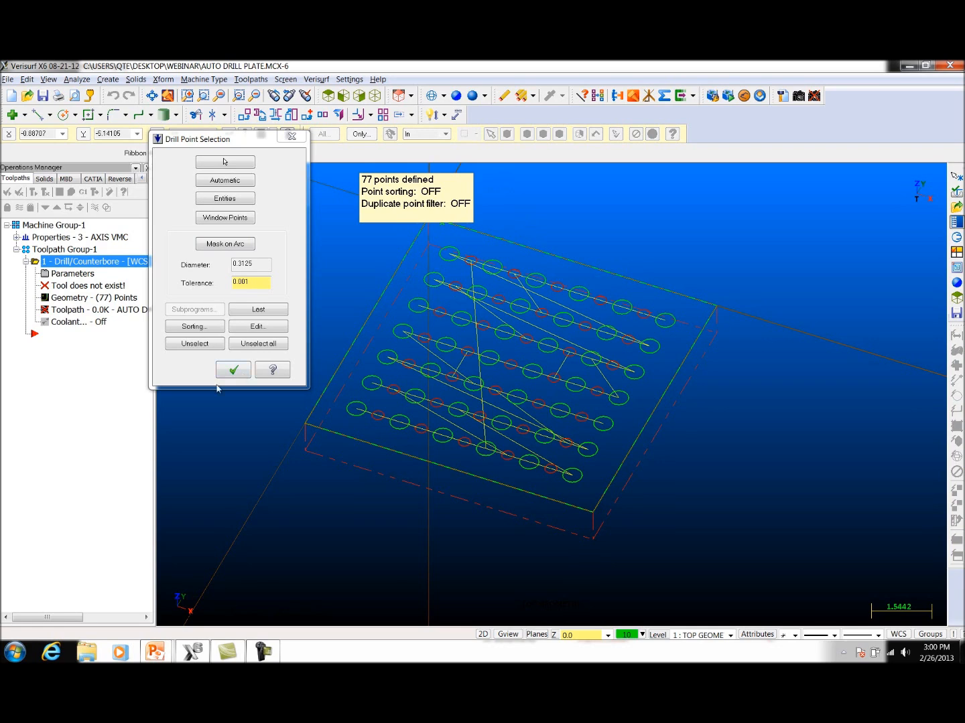
left_click(232, 371)
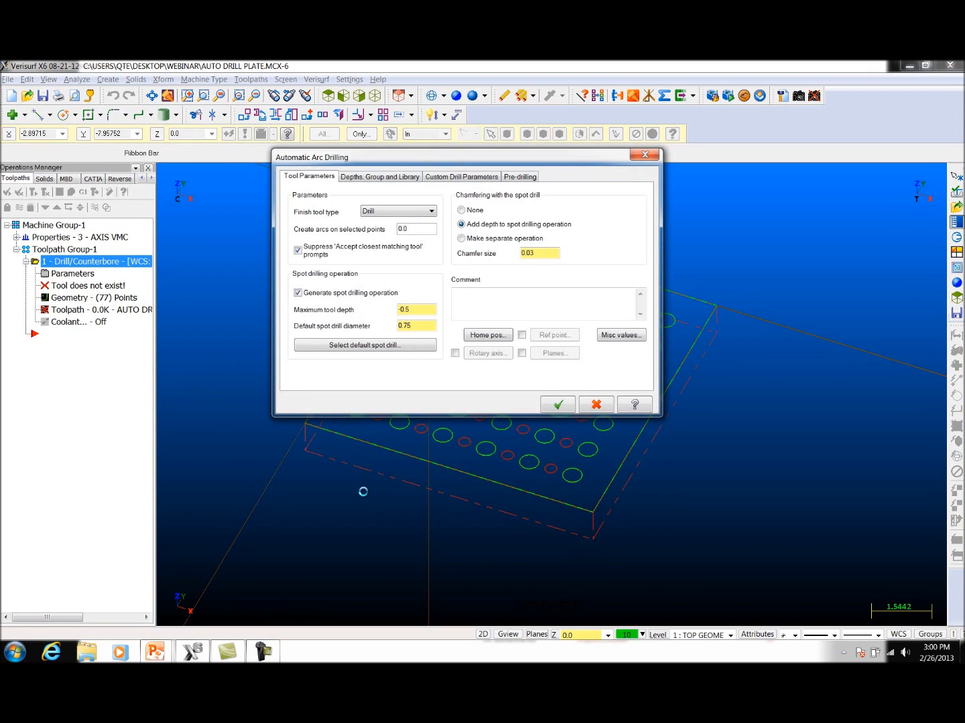
Step: Use Drill as the finish tool type and chamfer the holes by adding depth to the spot drilling operation
left_click(432, 211)
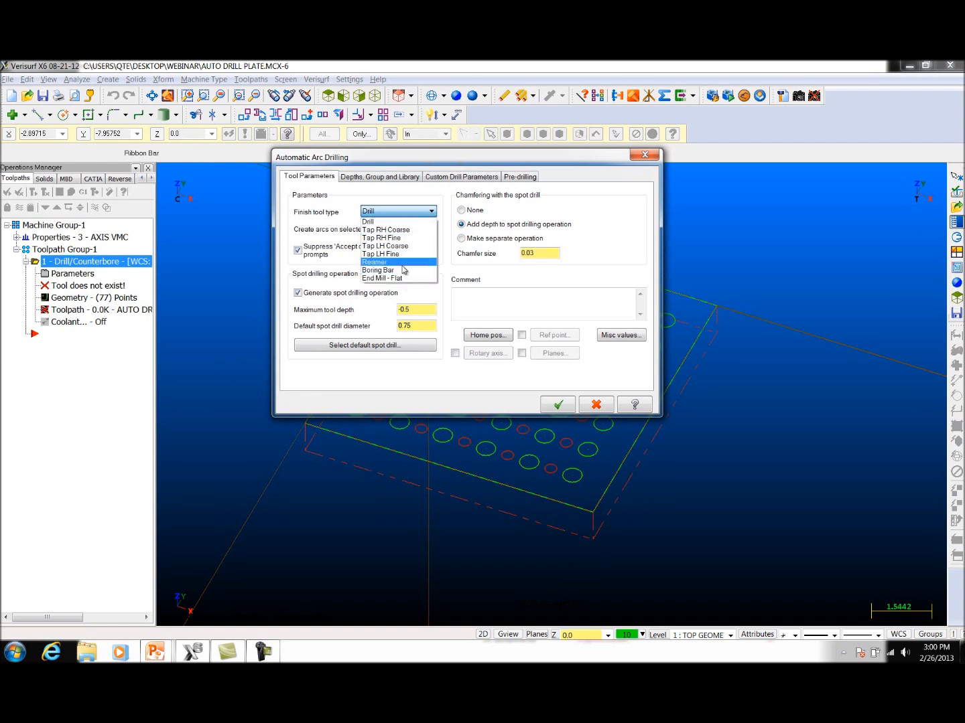
left_click(395, 221)
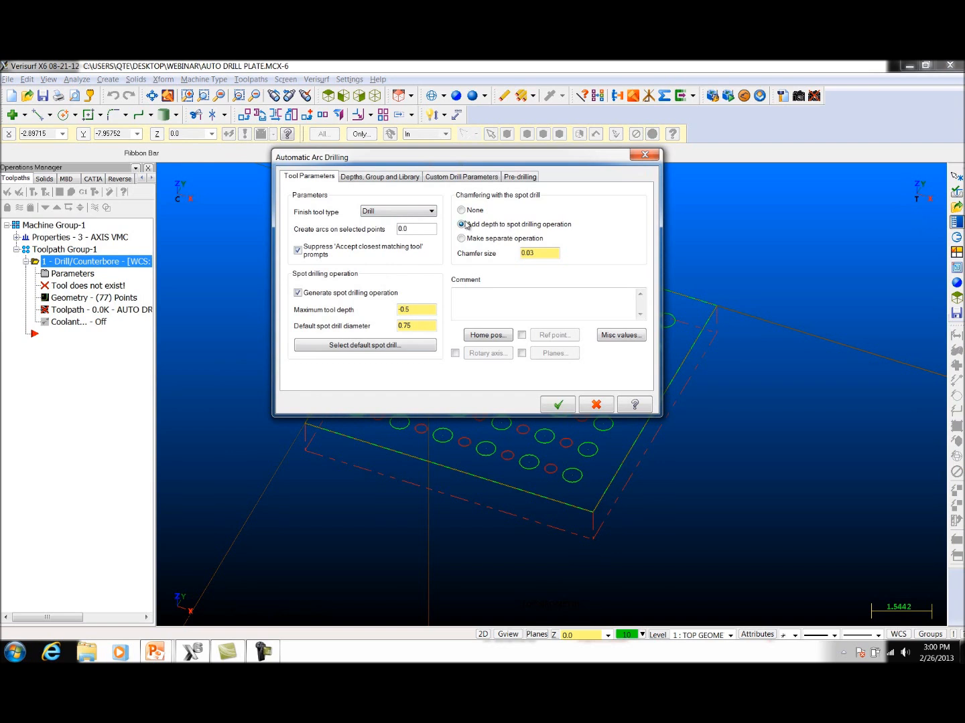
left_click(461, 209)
left_click(461, 226)
left_click_drag(545, 253, 506, 259)
left_click_drag(501, 161, 364, 154)
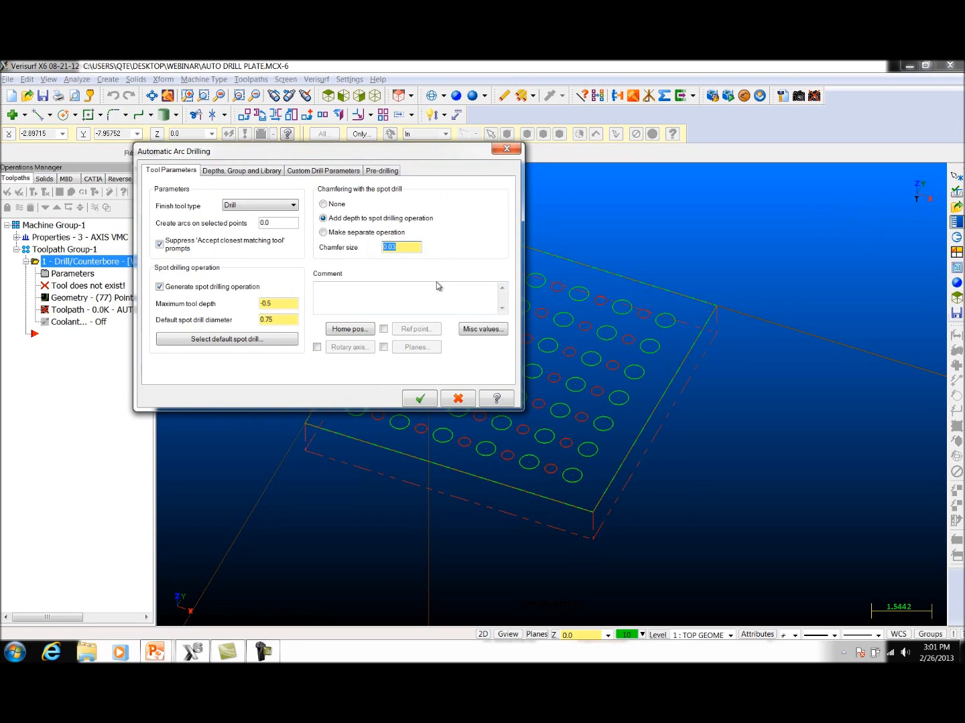
Step: Enable drill tip compensation with a breakthrough amount of 0.01
left_click(268, 172)
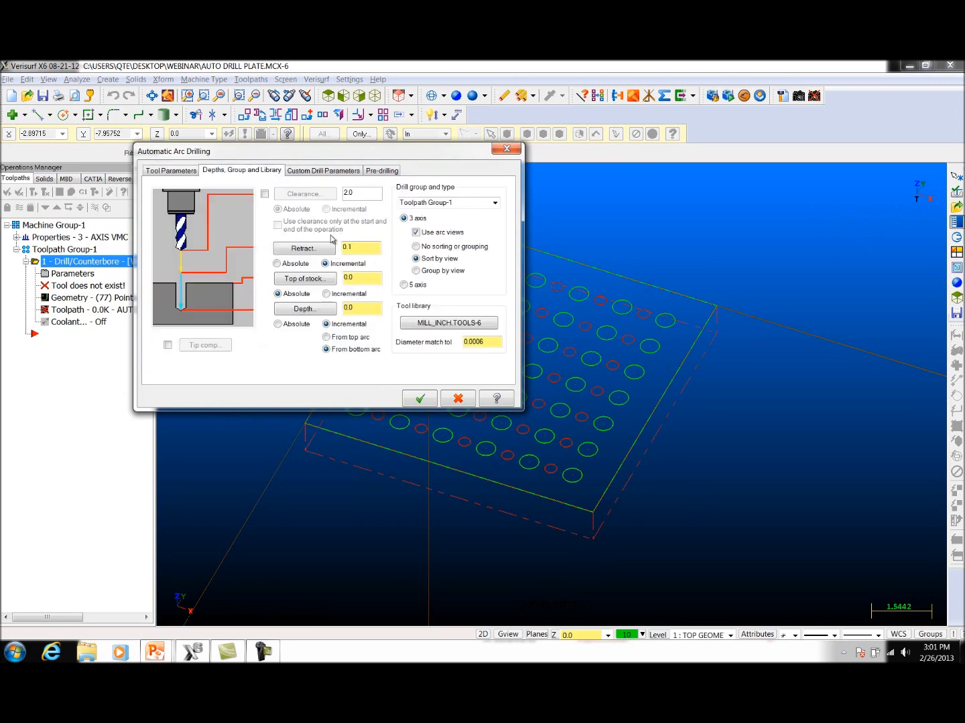
left_click(167, 345)
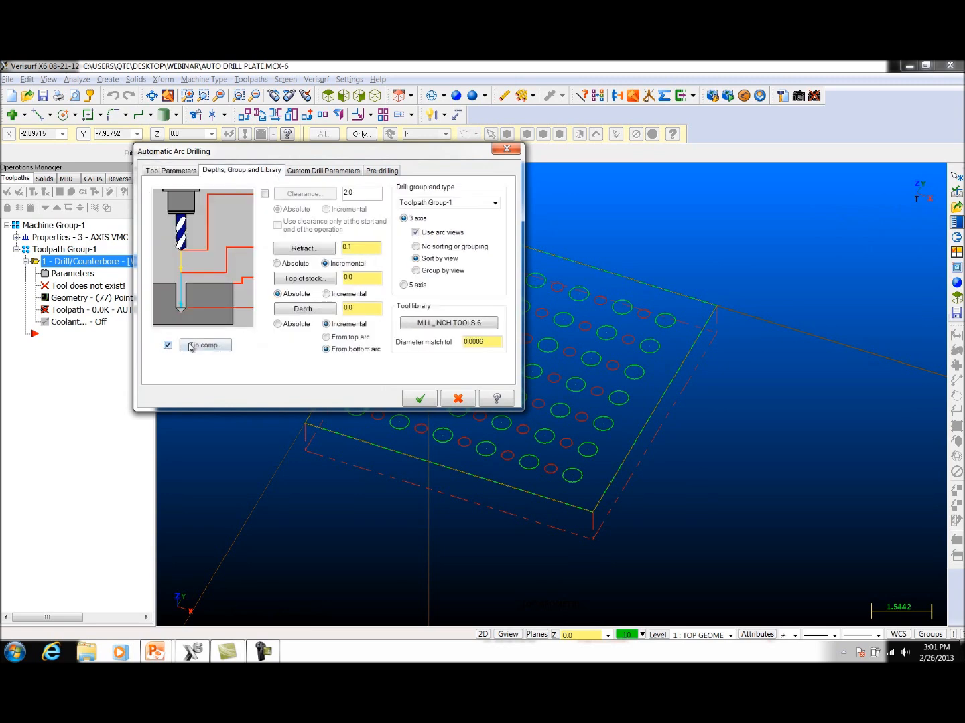
left_click(198, 345)
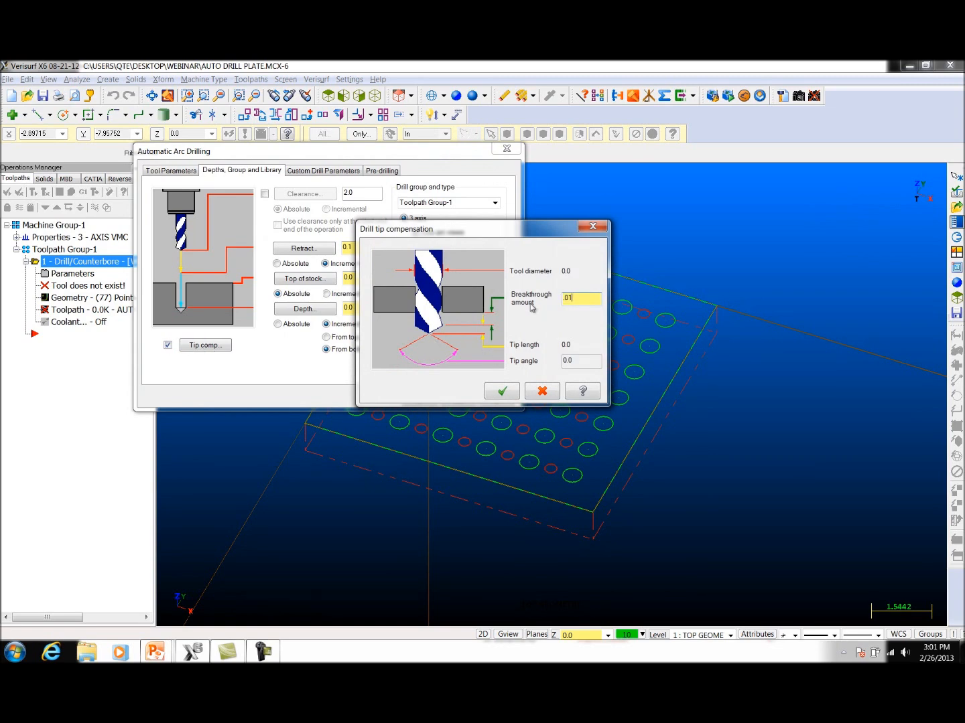
left_click(502, 391)
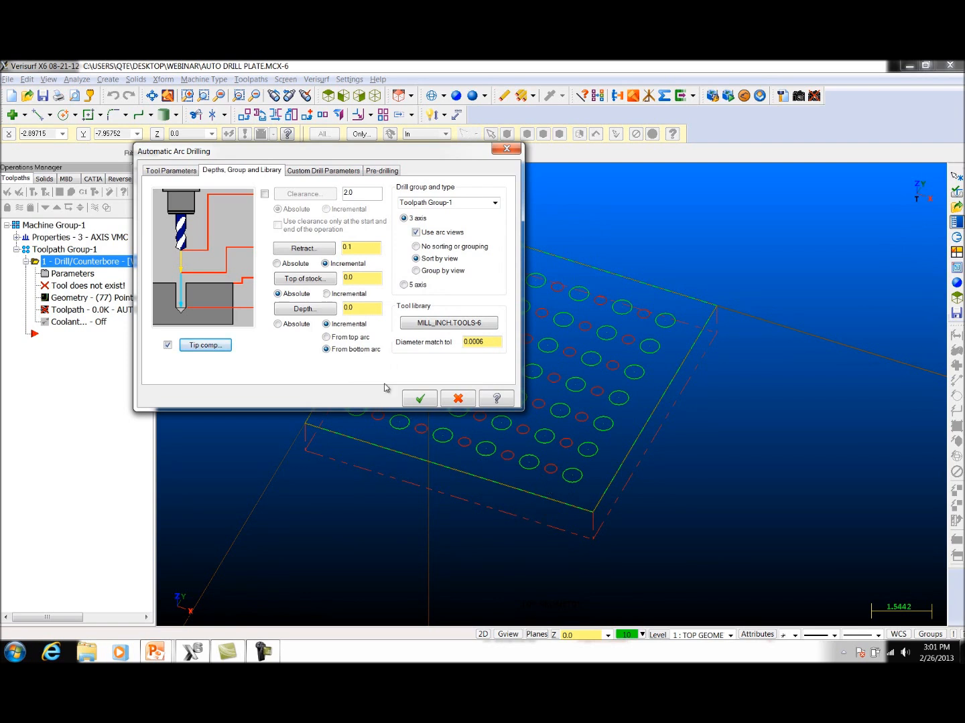
Step: Make the drilling depth absolute, enter its value, and generate the automatic drilling operations
left_click(283, 326)
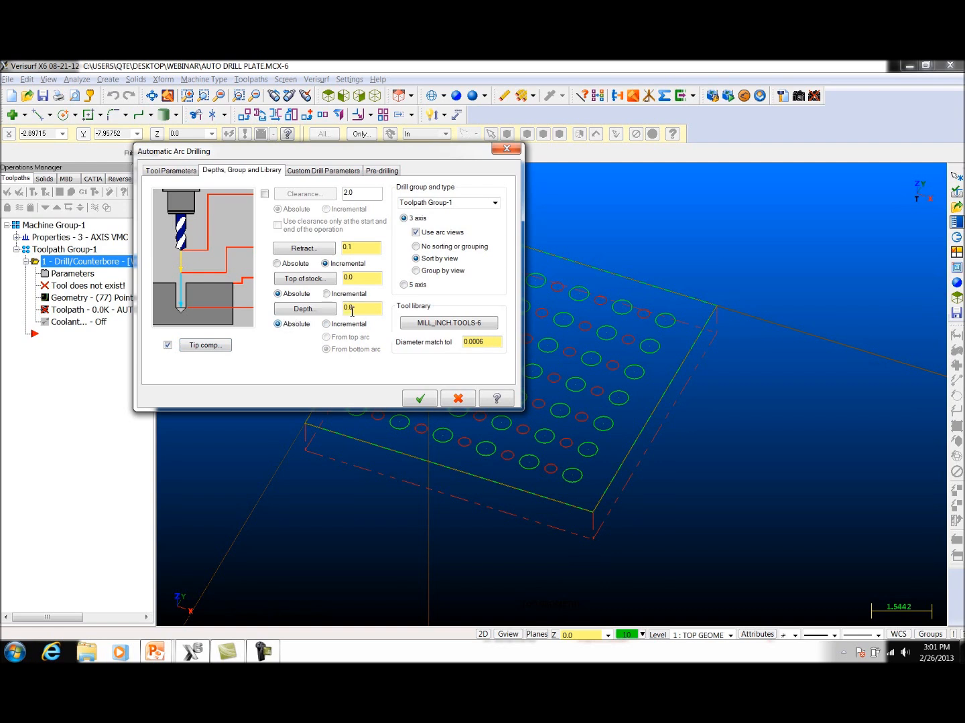
left_click_drag(374, 310, 341, 310)
left_click(420, 399)
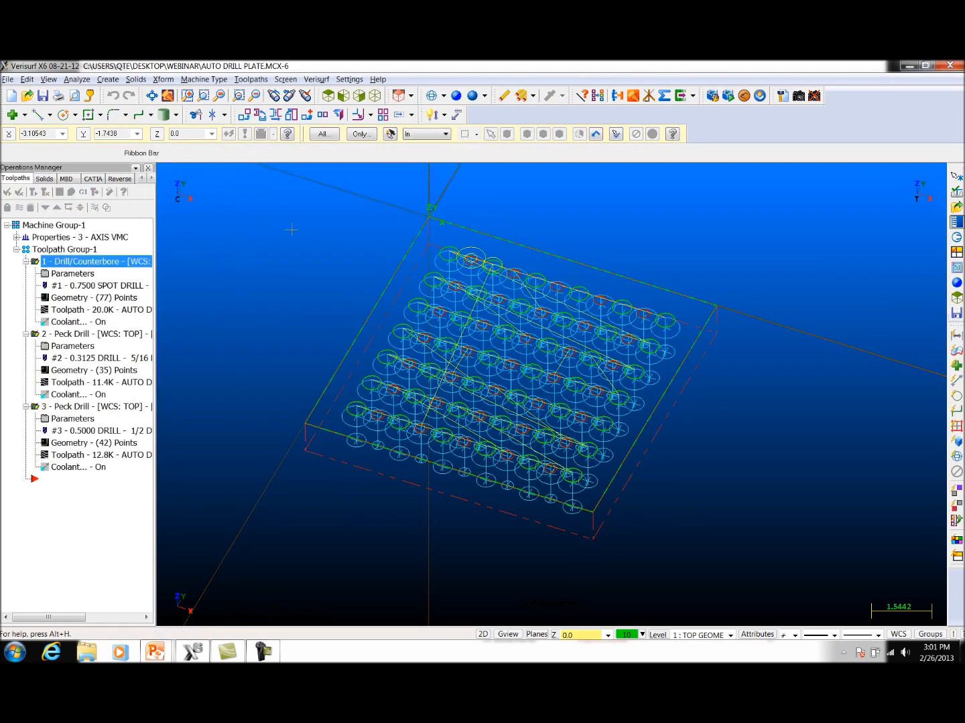
Step: Run verification on all operations in Toolpath Group-1, examine the drilled holes and their chamfers up close, and close the simulation
left_click(46, 250)
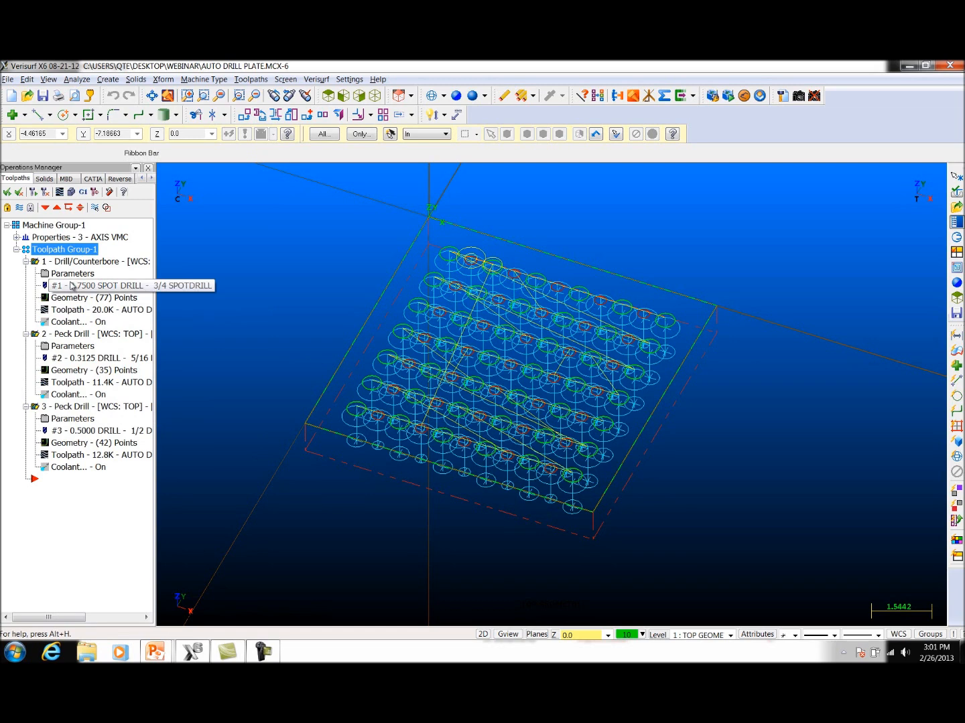
left_click(73, 194)
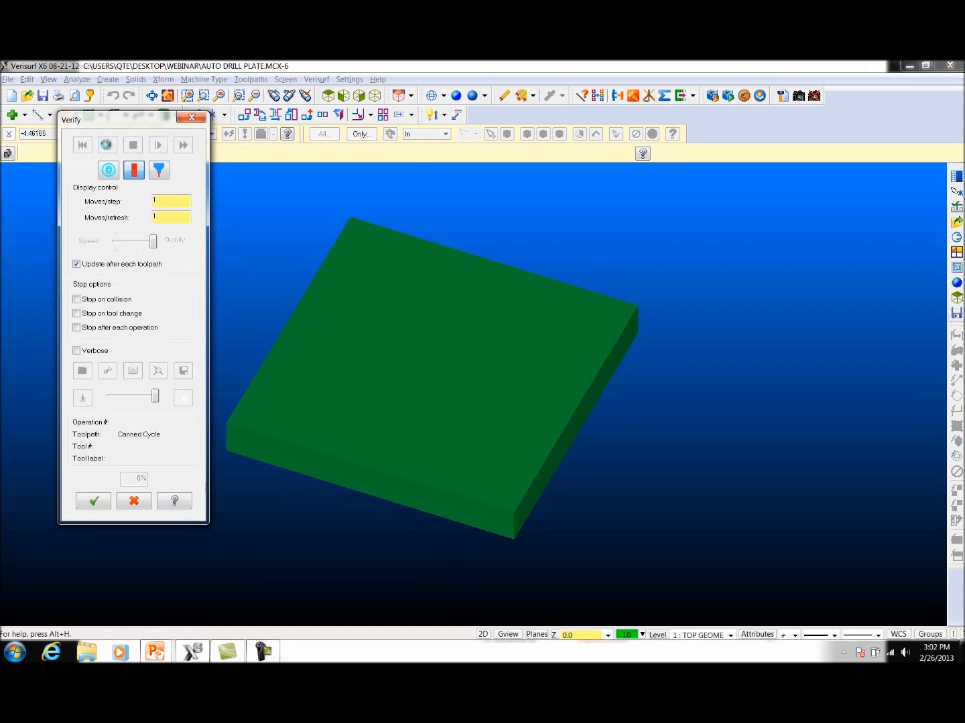
left_click(106, 144)
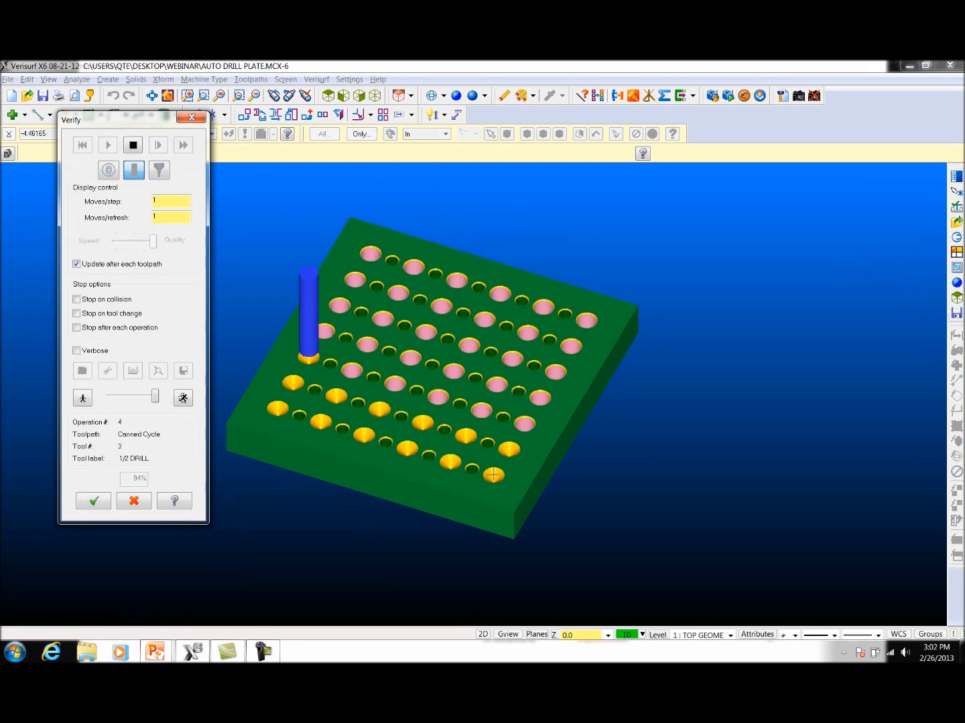
middle_click_drag(528, 452, 517, 489)
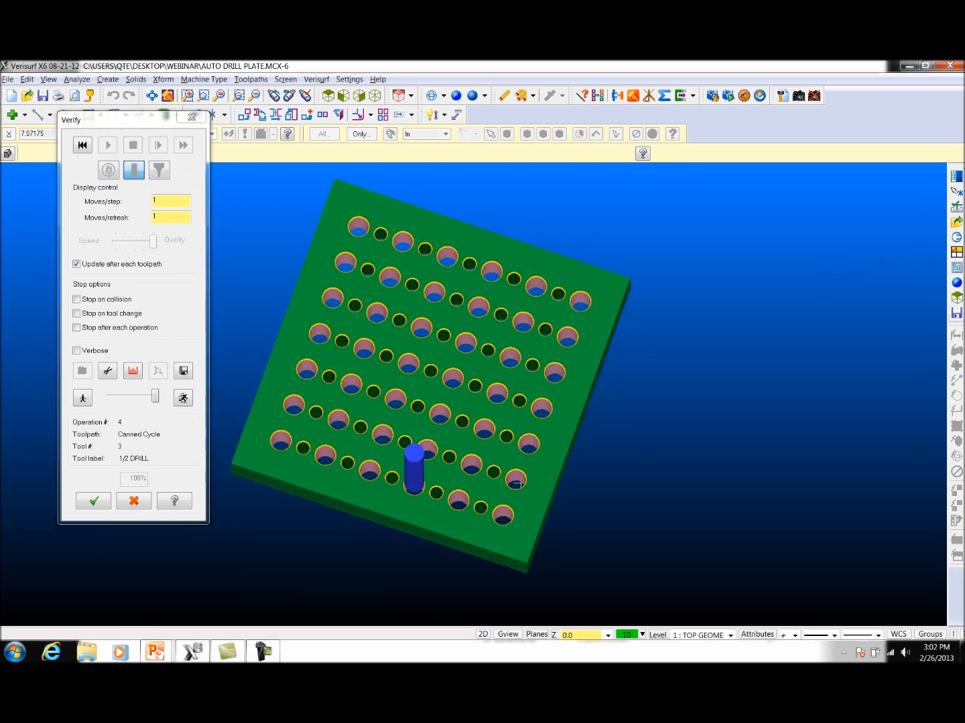
scroll(566, 349, "up", 3)
scroll(603, 329, "up", 2)
middle_click_drag(605, 359, 603, 320)
middle_click_drag(473, 334, 483, 307)
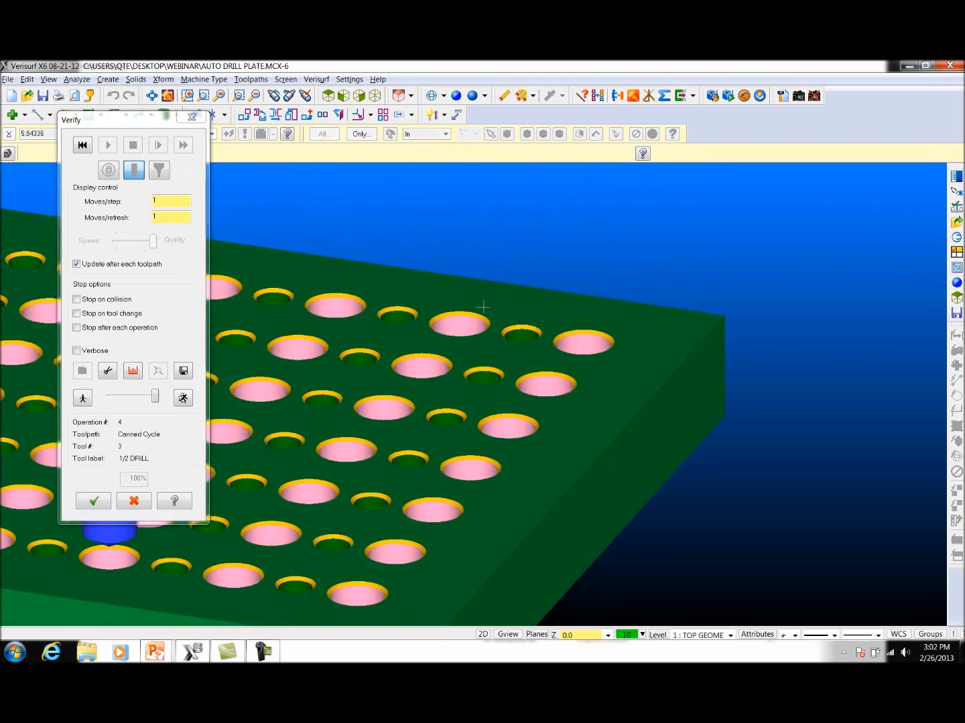
scroll(782, 395, "down", 4)
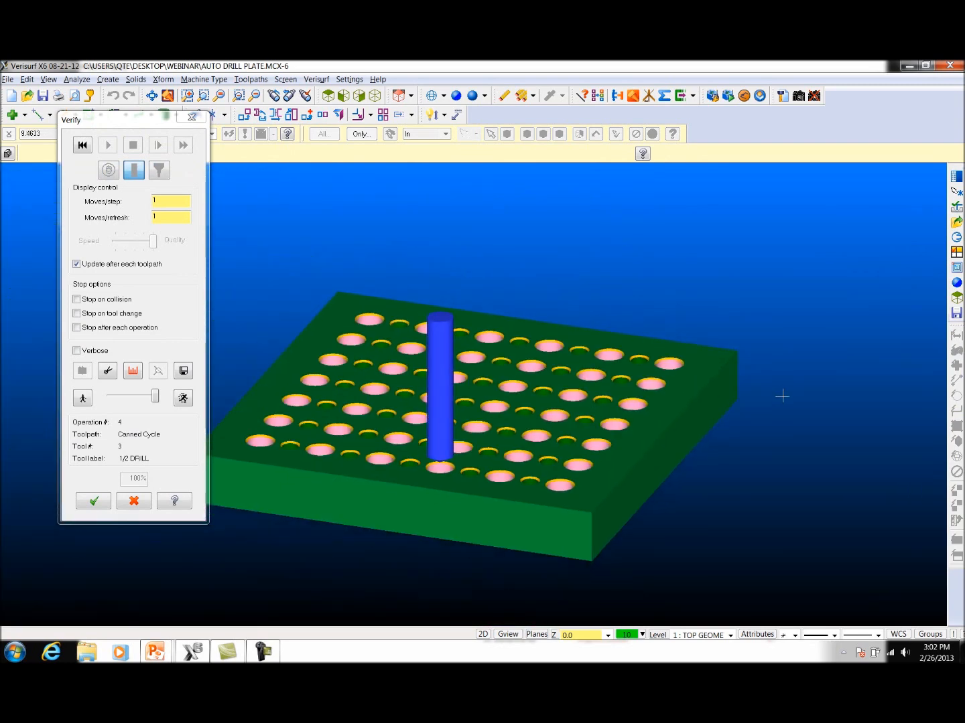
left_click(193, 119)
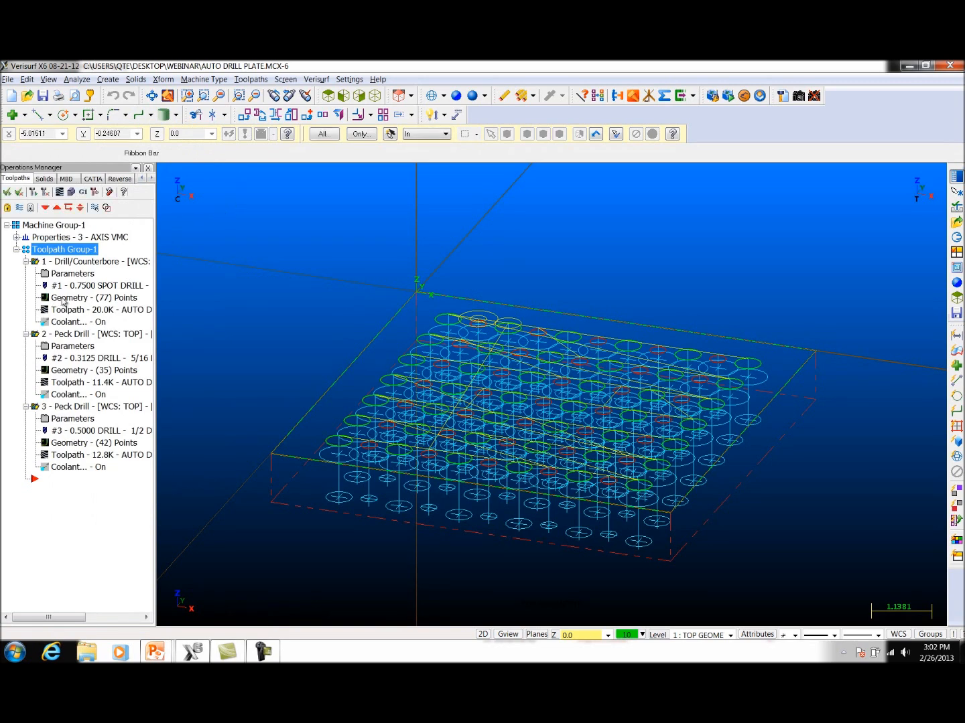
Step: Set the 0.5 hole nearest the origin corner as the spot drill's sorting start point and check the order of drill points 1 to 4
left_click(63, 302)
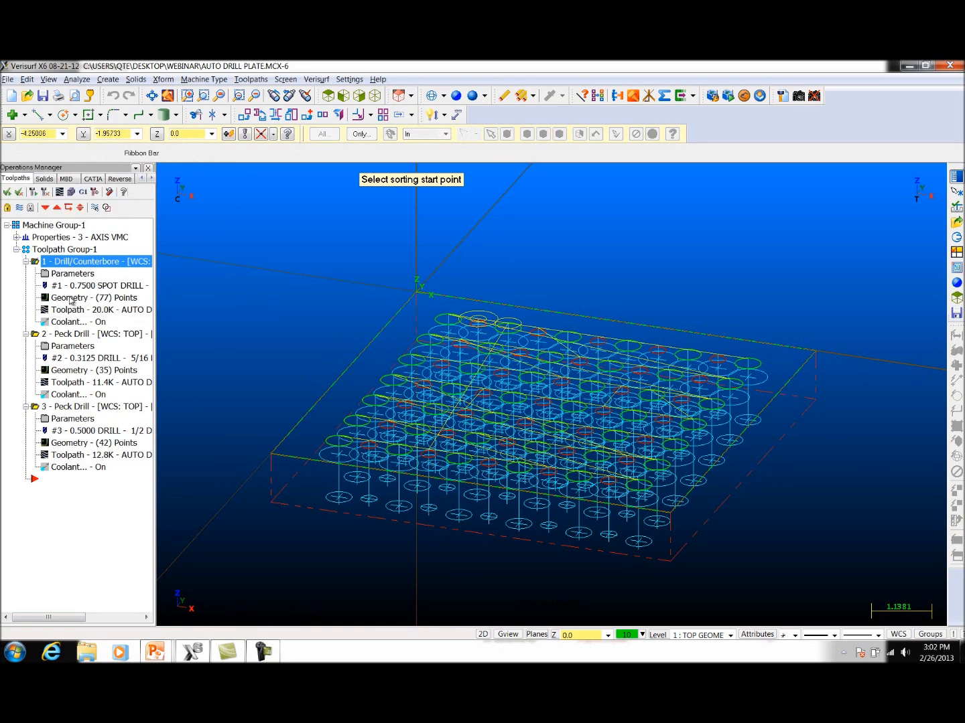
left_click(448, 320)
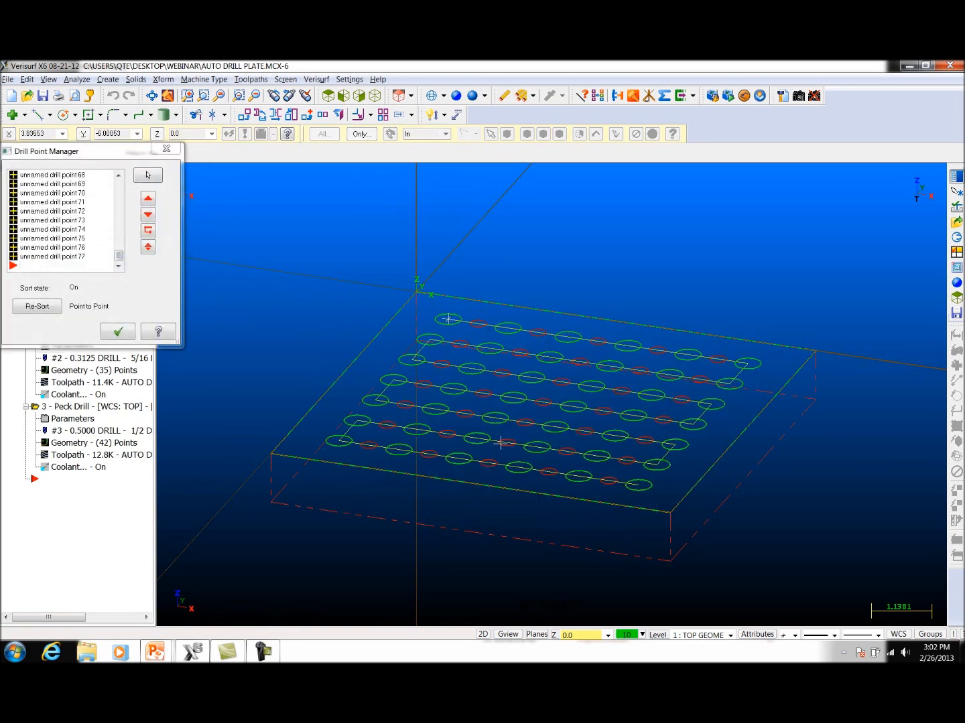
left_click_drag(118, 256, 121, 180)
left_click(81, 176)
left_click(79, 184)
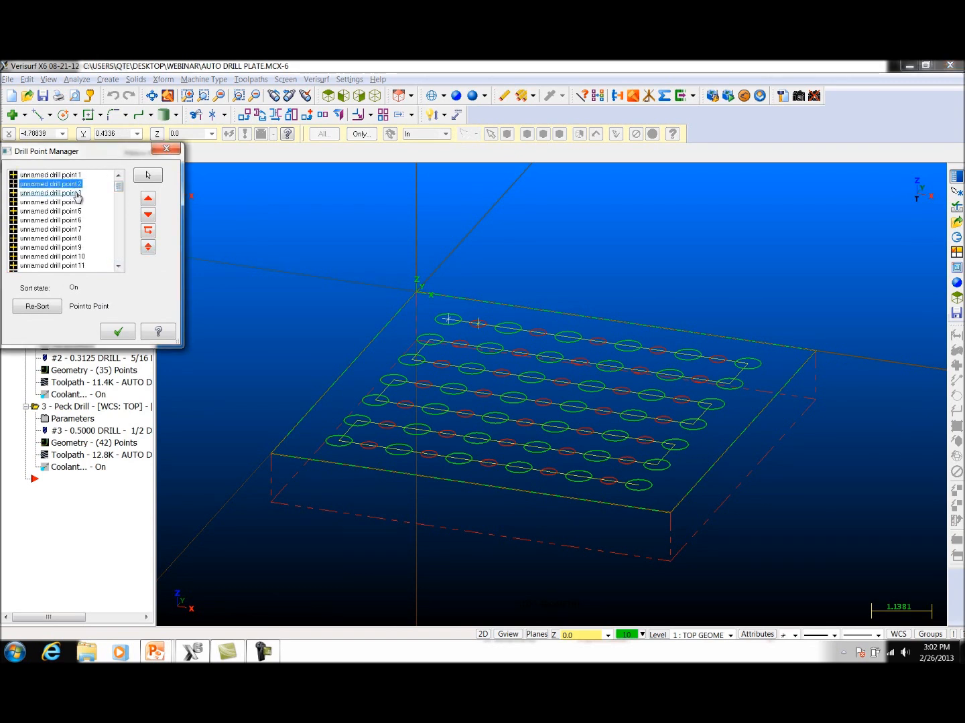
left_click(76, 194)
left_click(76, 203)
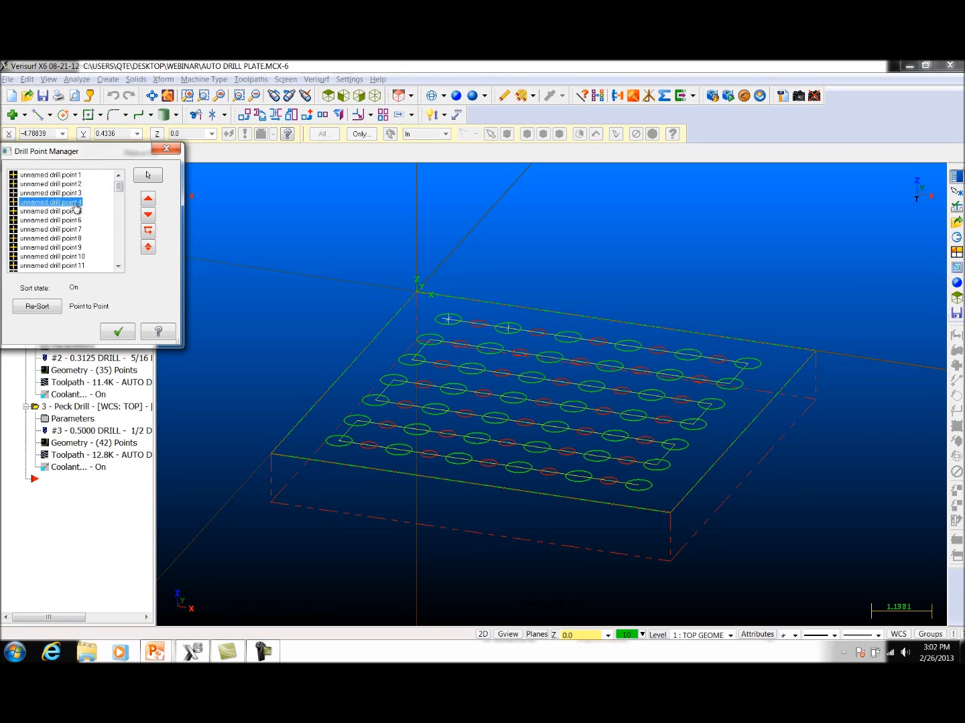
left_click(117, 332)
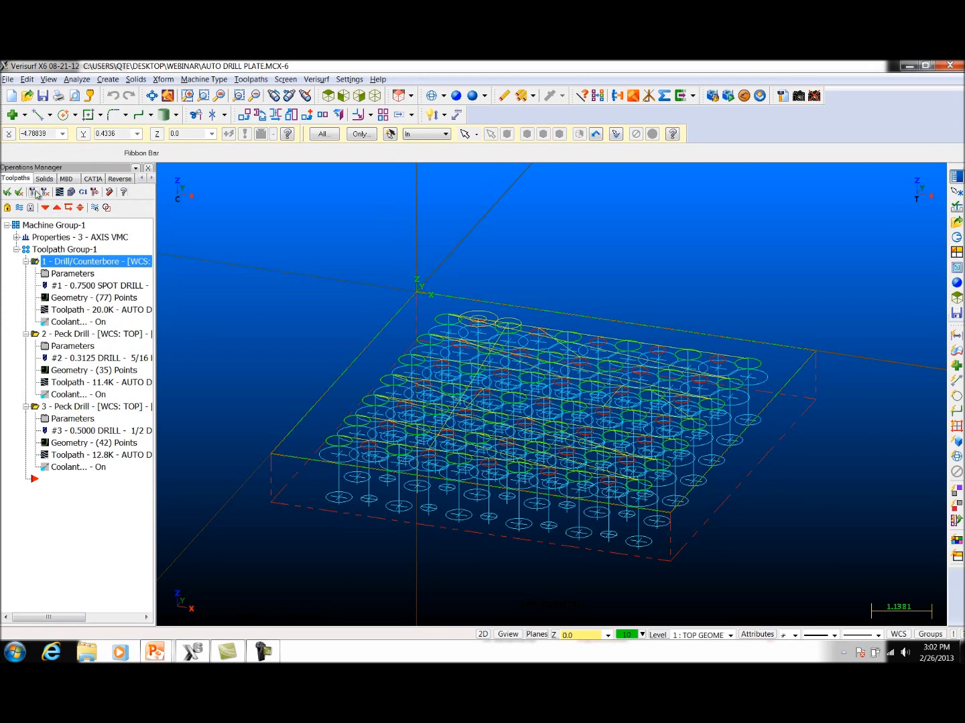
Step: Regenerate the spot drill operation, verify it at varied playback speeds, close the simulation and inspect the resulting toolpath order
left_click(36, 194)
left_click(72, 194)
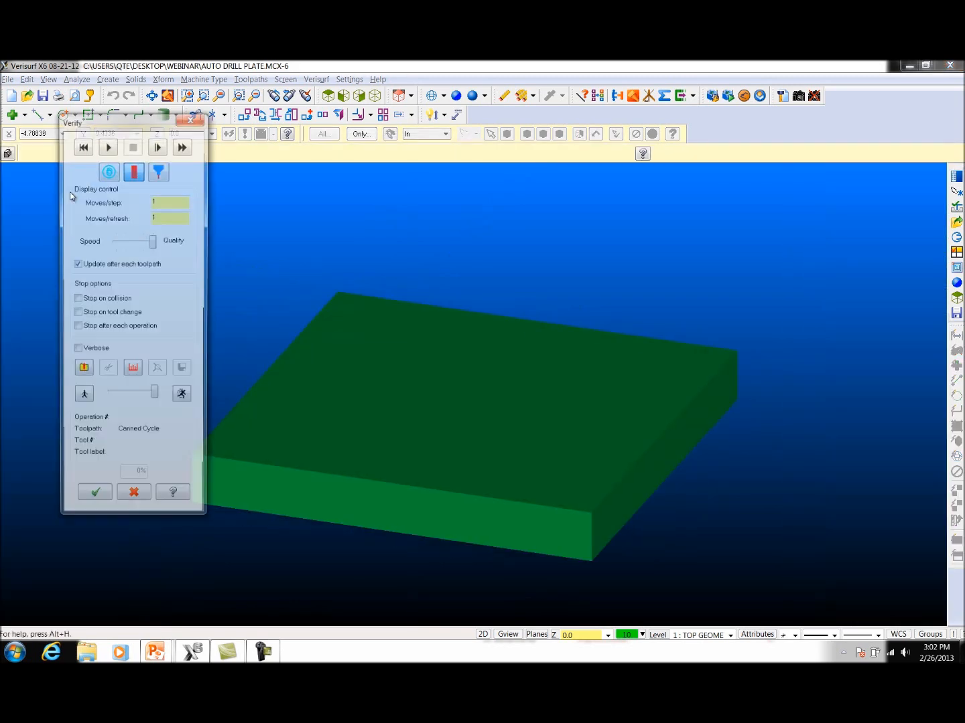
left_click_drag(156, 400, 148, 400)
left_click(109, 146)
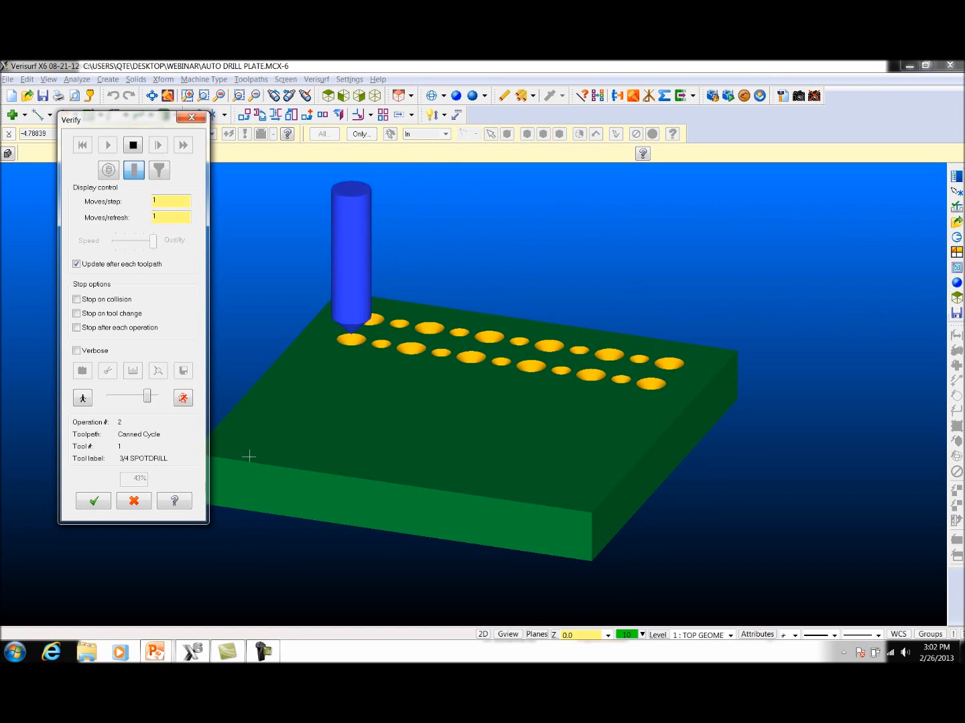
left_click_drag(148, 396, 154, 401)
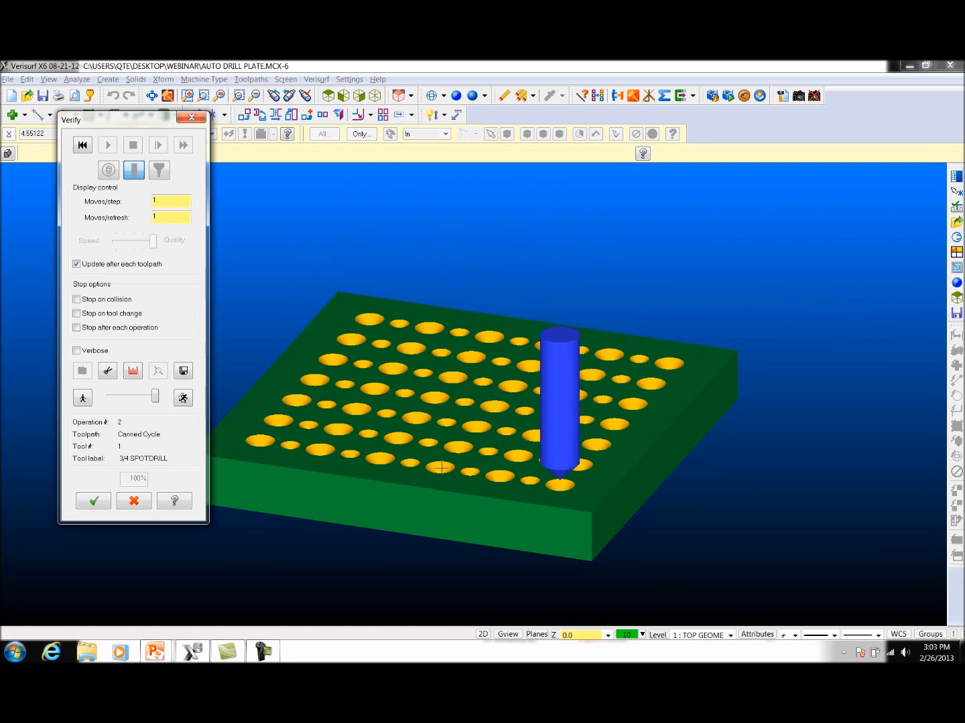
left_click(191, 117)
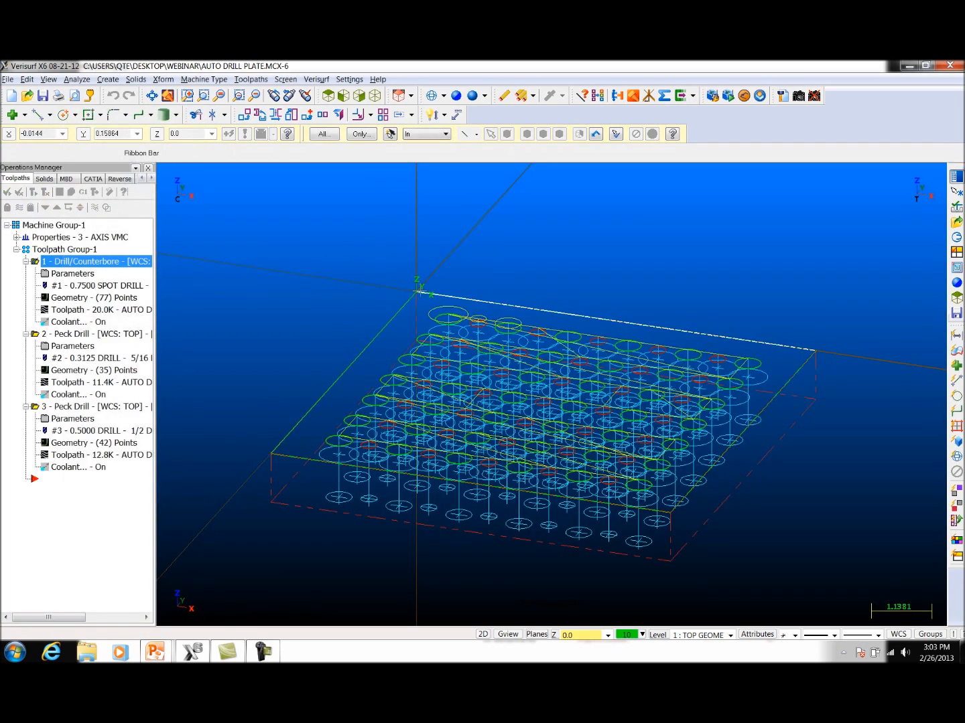
middle_click_drag(420, 292, 393, 362)
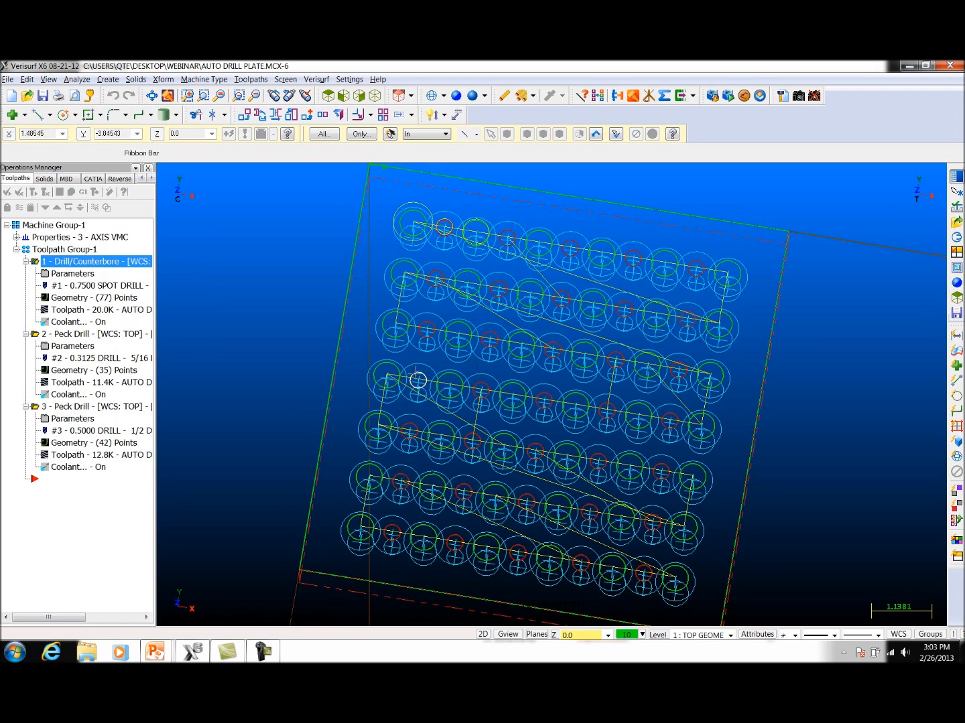
middle_click_drag(443, 394, 456, 316)
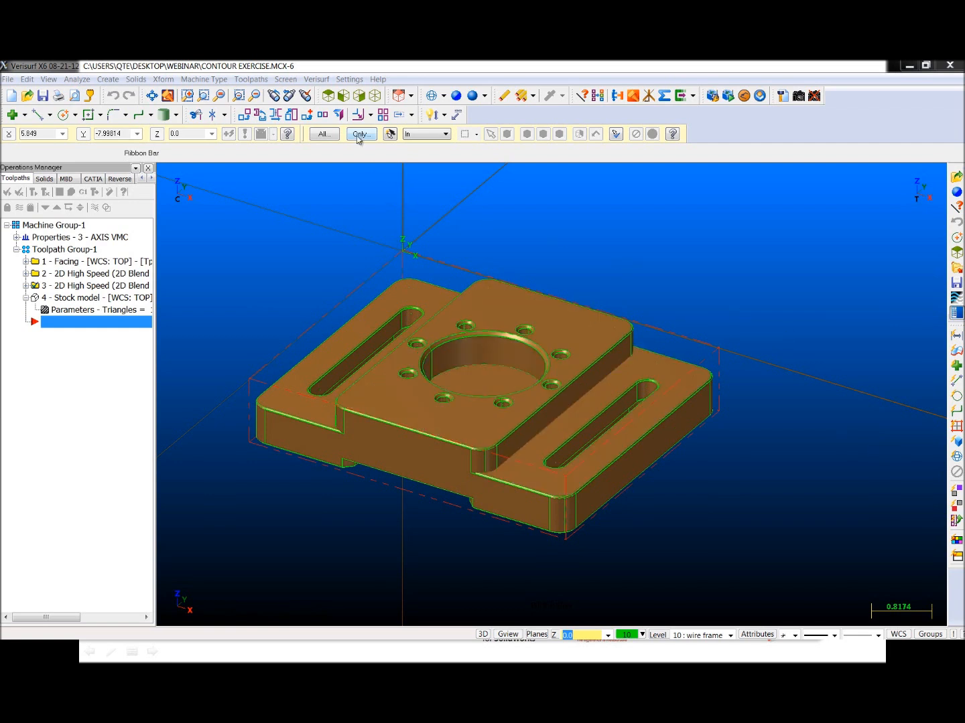
Step: Create a Circle Mill operation on the bottom edge of the large central bore, with translucent shading on for entity selection
left_click(256, 79)
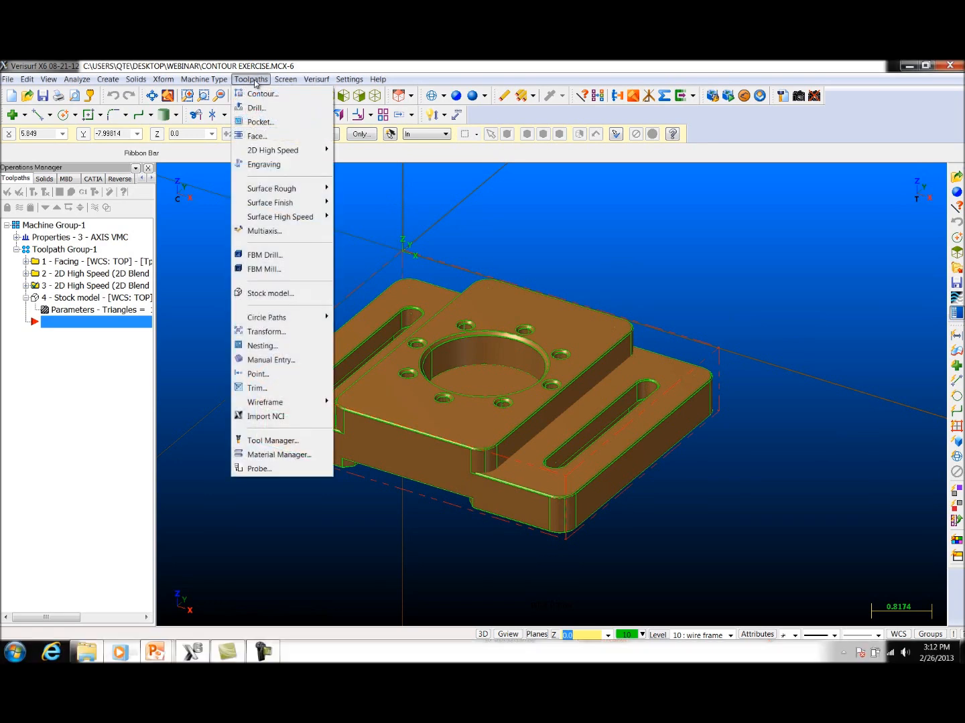
mouse_move(289, 320)
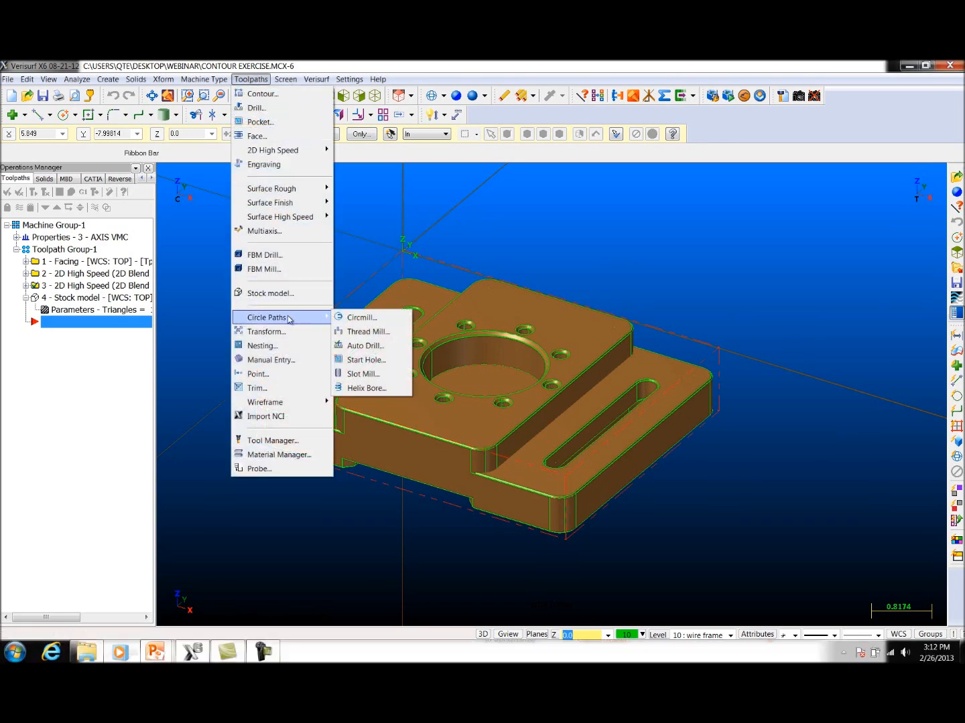
left_click(361, 318)
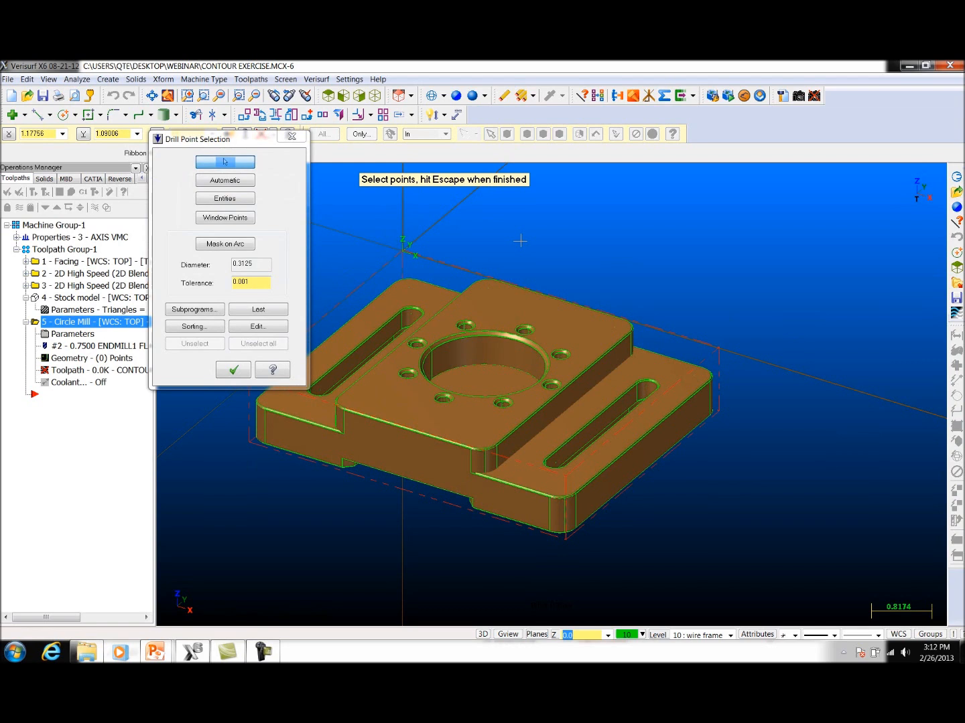
left_click(224, 199)
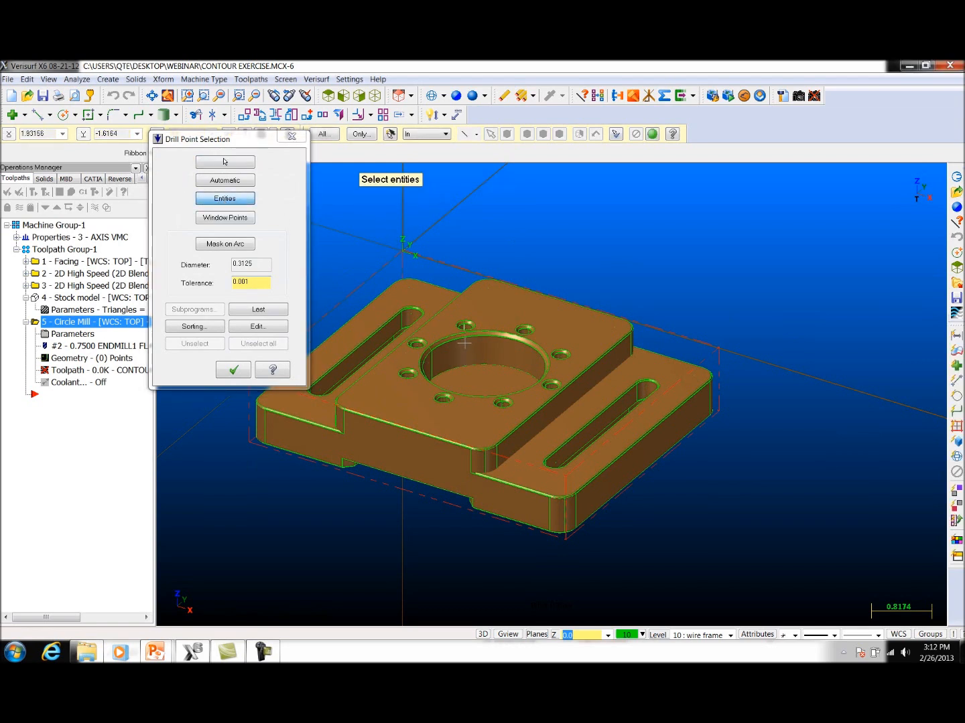
left_click(455, 95)
scroll(502, 418, "up", 5)
middle_click_drag(502, 418, 491, 392)
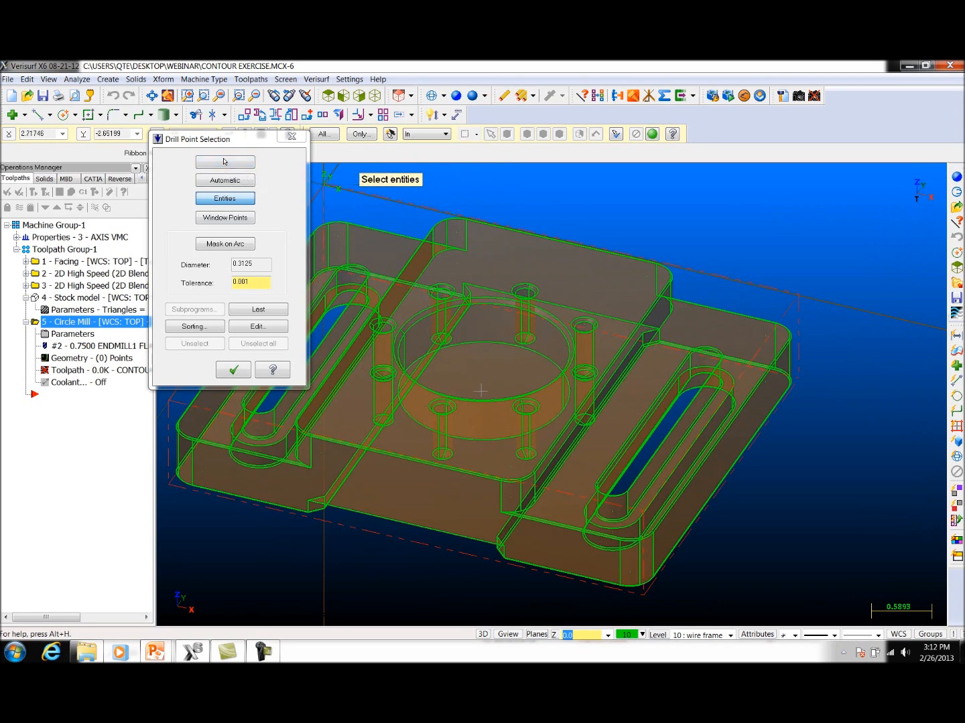
left_click(486, 345)
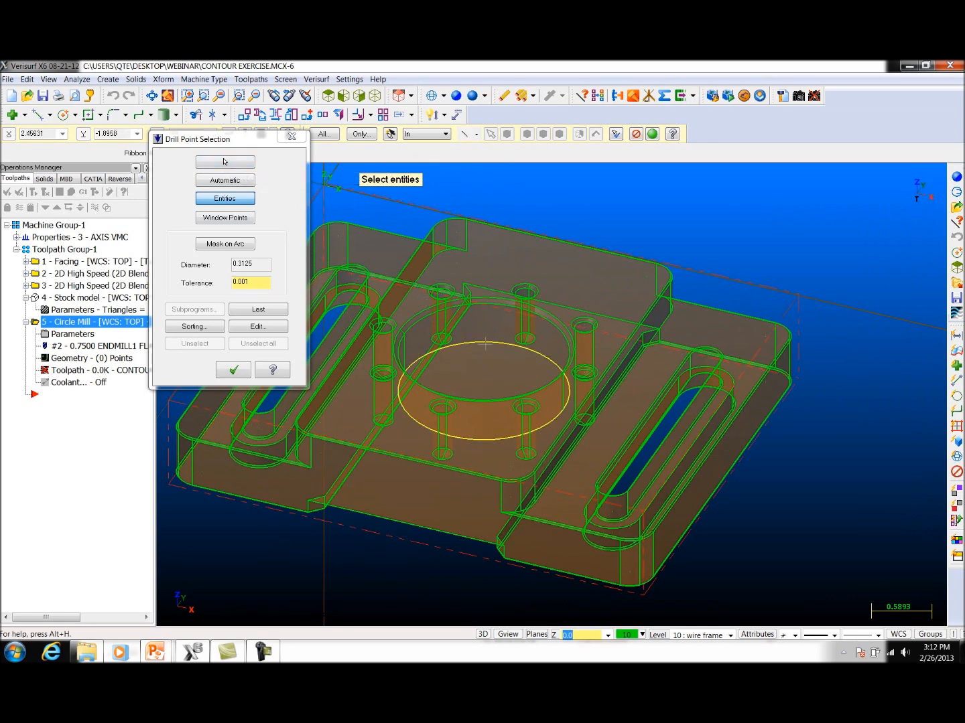
left_click(234, 370)
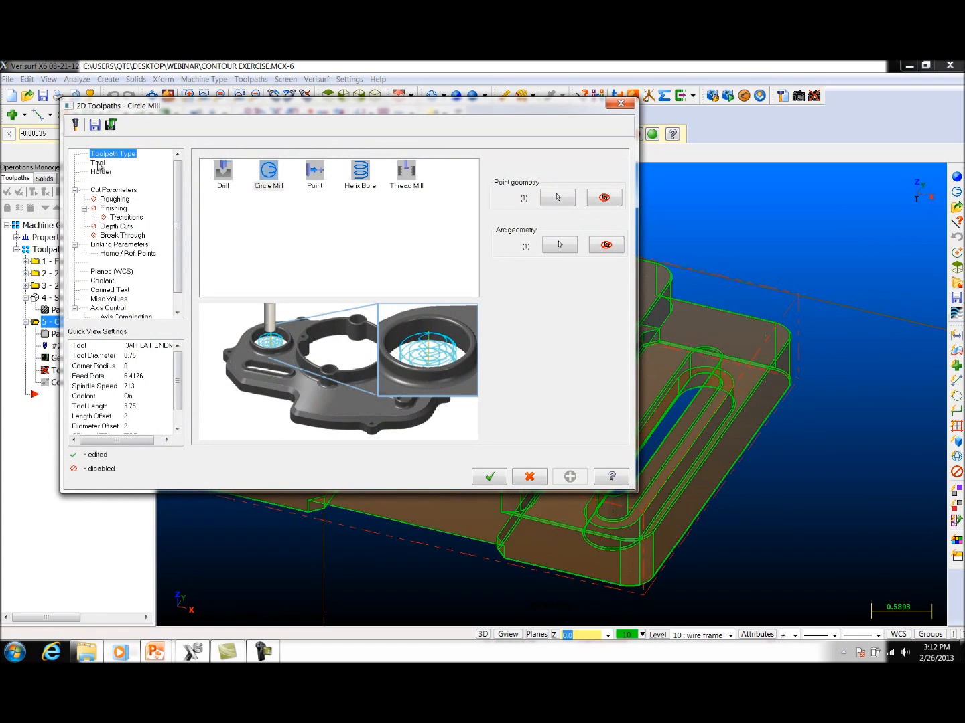
Step: Change the toolpath type to Helix Bore and choose the 1 INCH FLAT ENDMILL from the tool library
left_click(370, 178)
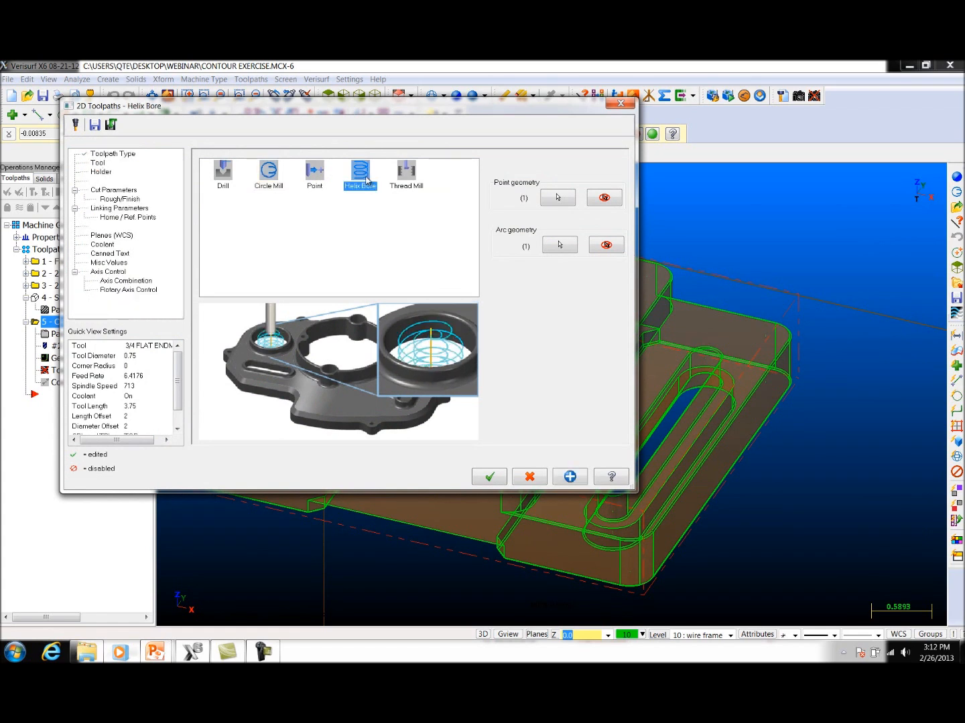
left_click(97, 164)
left_click(227, 359)
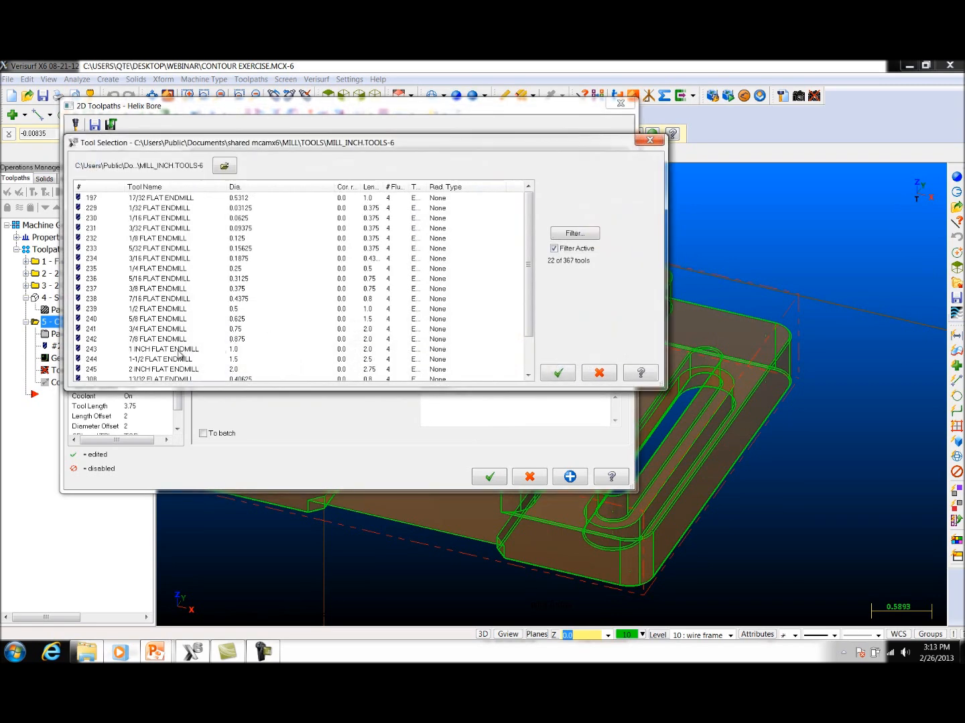
left_click(204, 349)
left_click(552, 374)
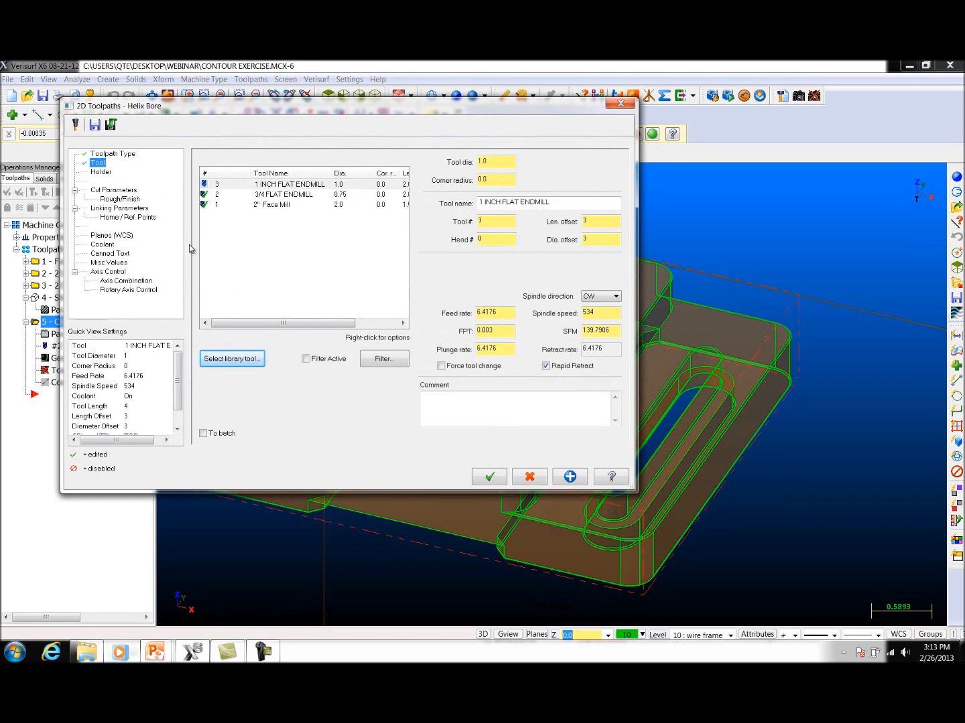
Step: Set the Helix Bore's compensation type to Wear
left_click(110, 190)
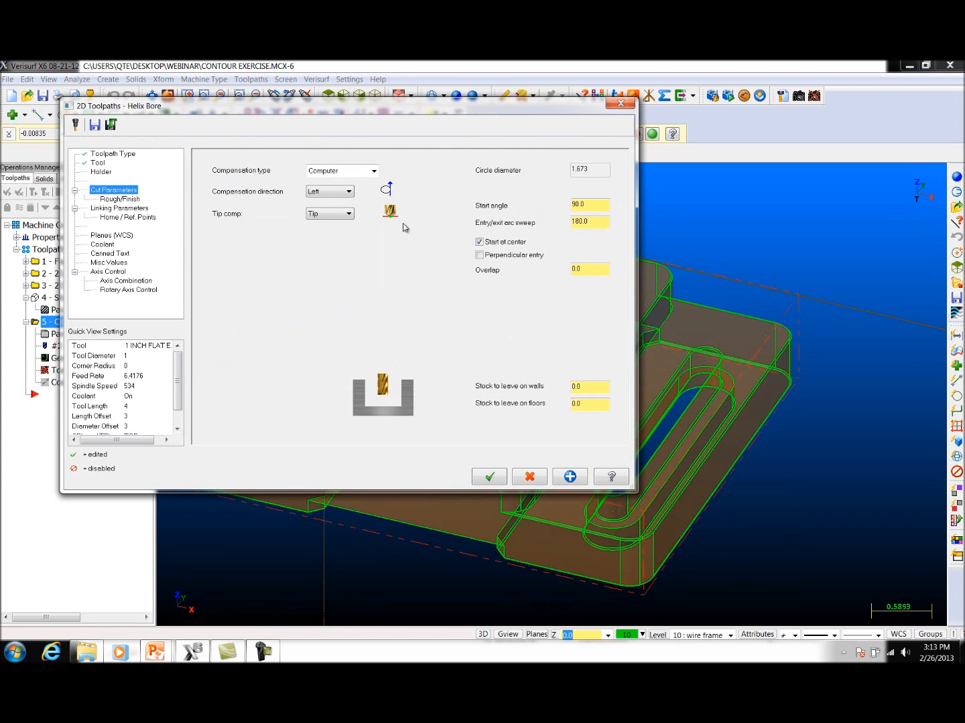
left_click(375, 172)
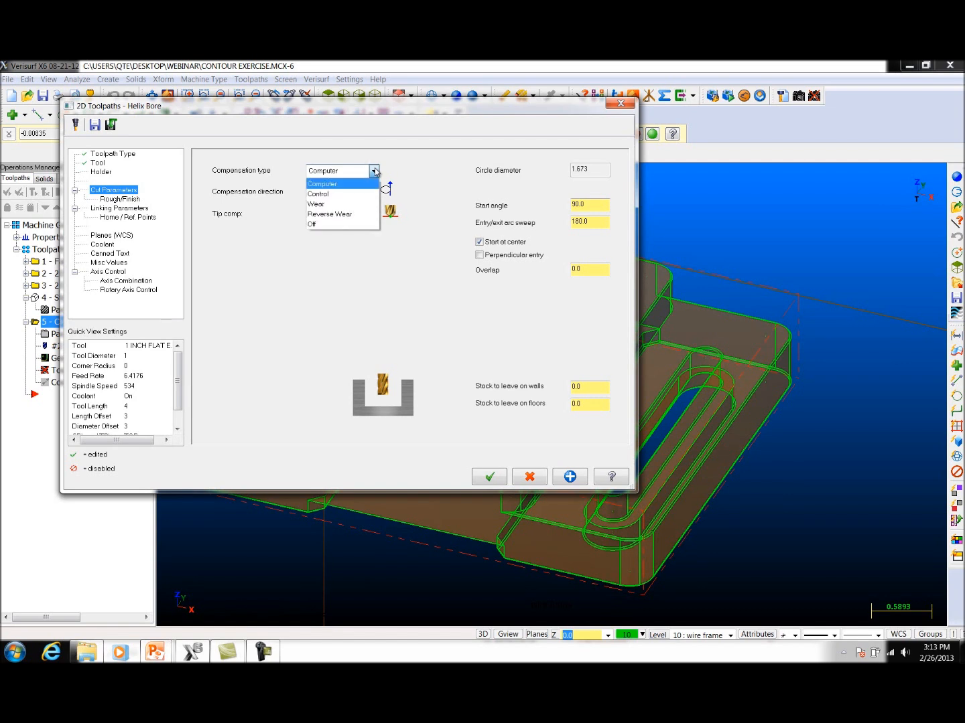
left_click(363, 204)
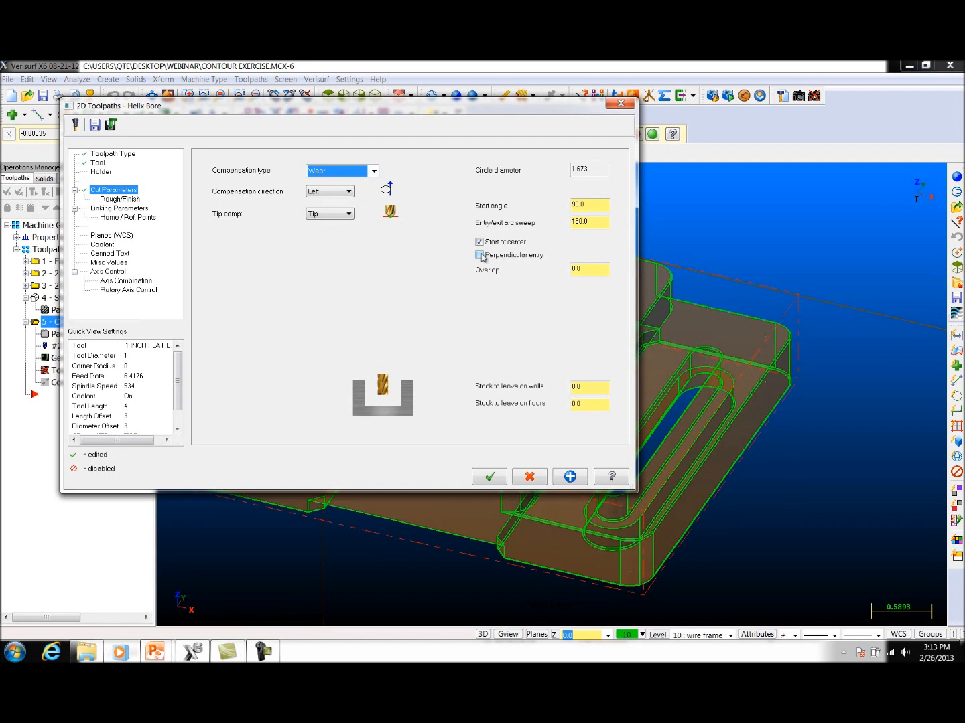
Step: Review the Helix Bore's rough pitch, rough passes and final-depth feedrate, and try the Finish option
left_click(133, 200)
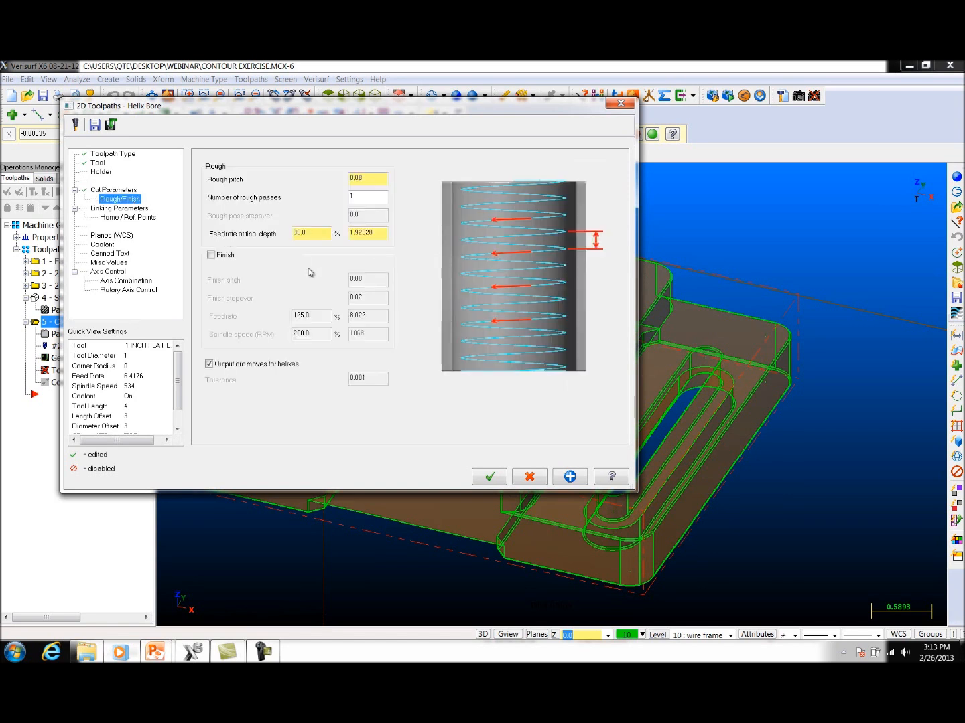
left_click(372, 201)
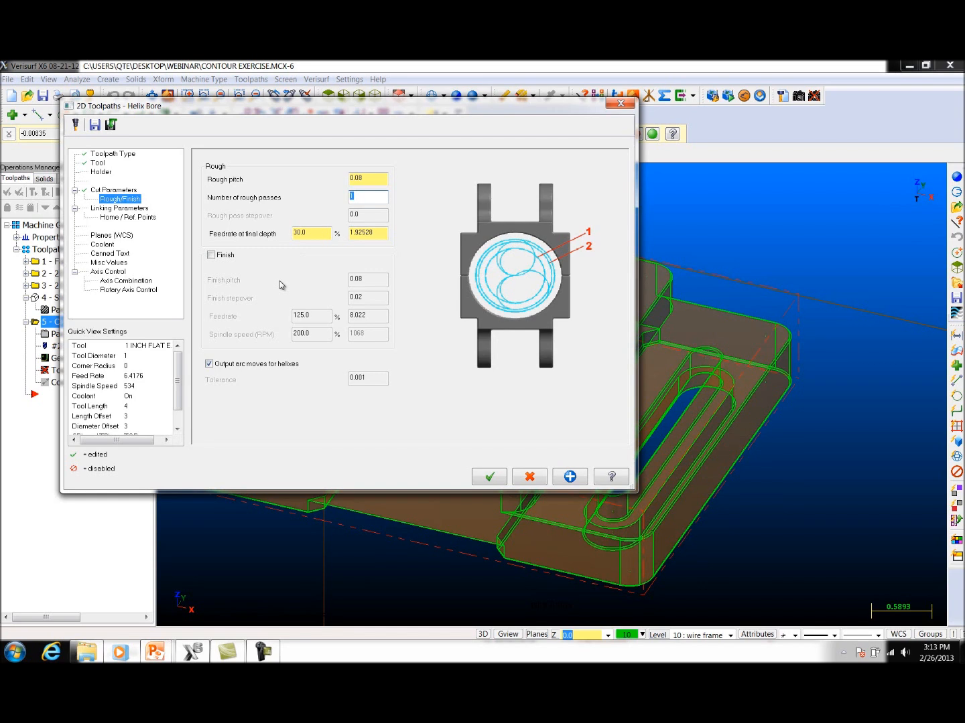
double_click(385, 232)
left_click(213, 258)
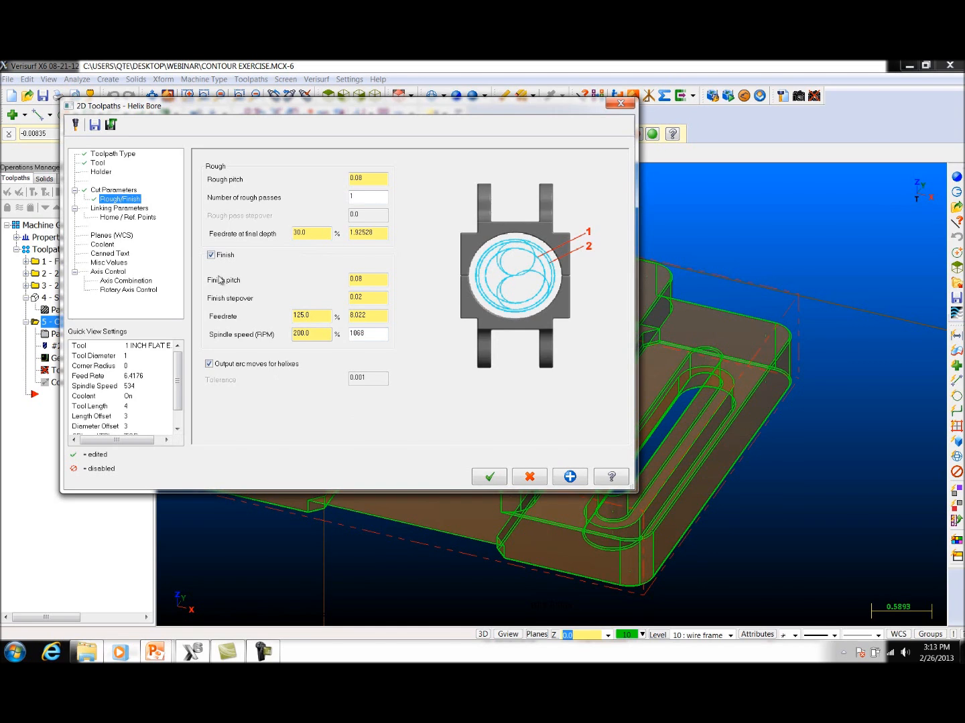
left_click(211, 255)
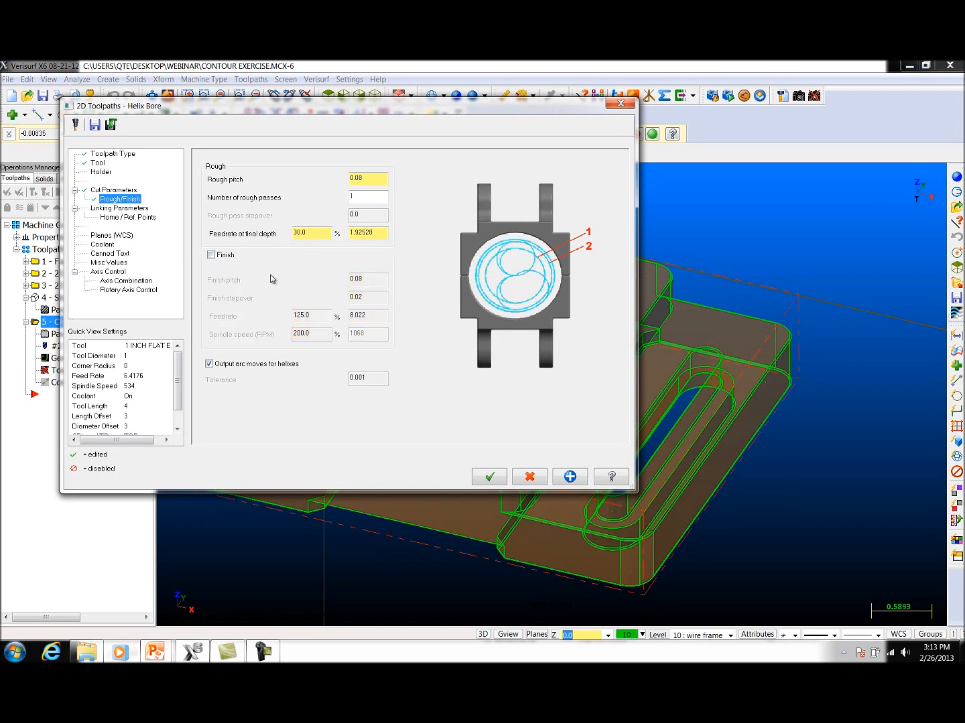
Step: Review the linking parameters, generate the Helix Bore toolpath and switch the part back to opaque shading
left_click(143, 210)
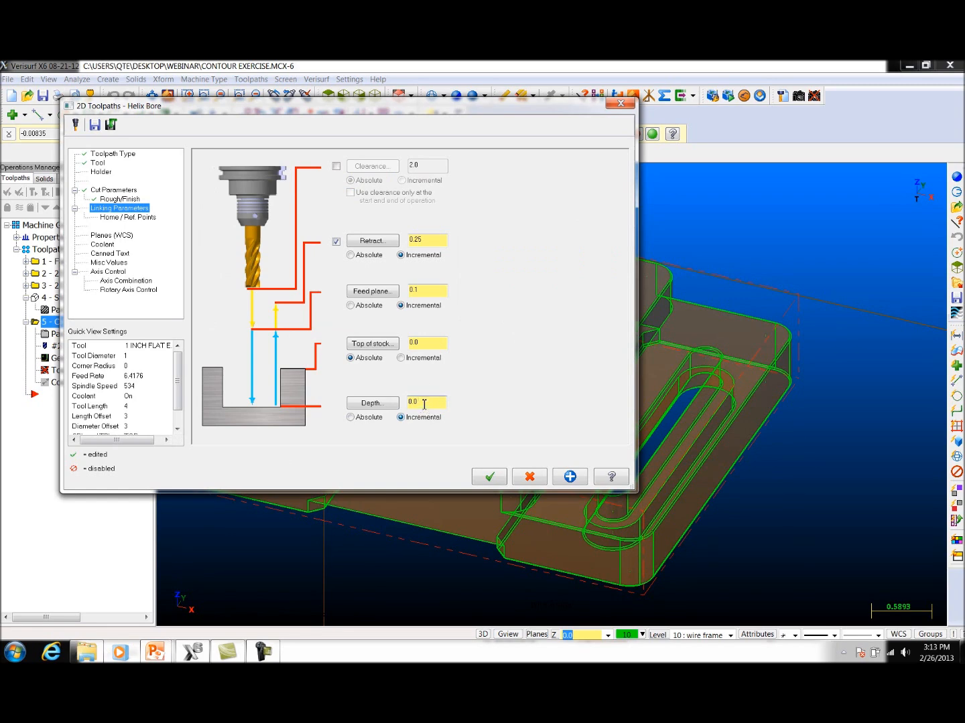
left_click(489, 476)
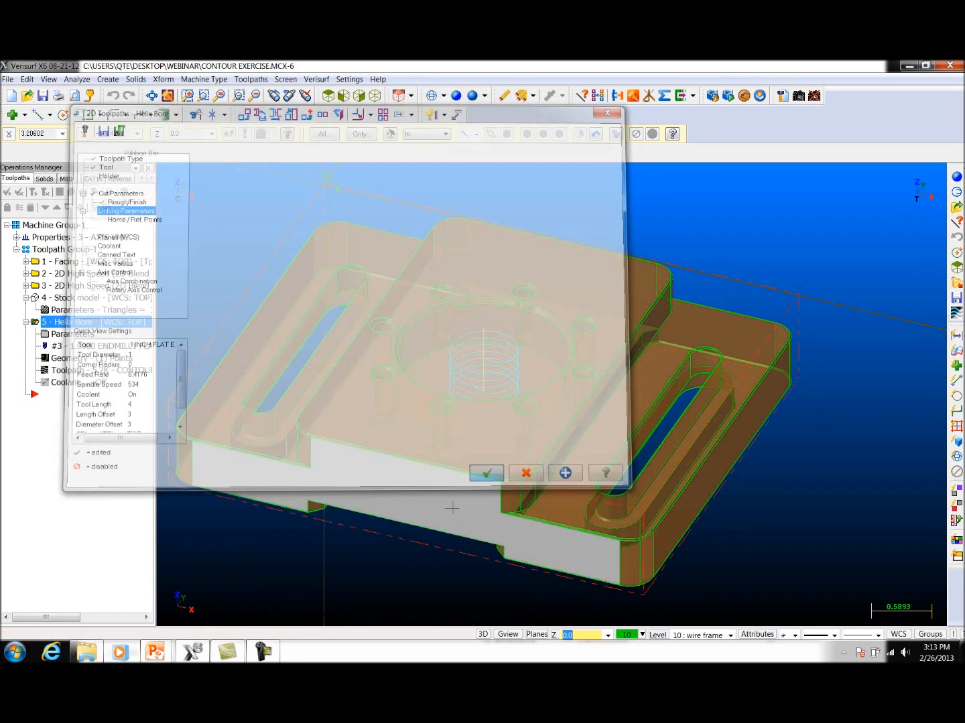
left_click(458, 95)
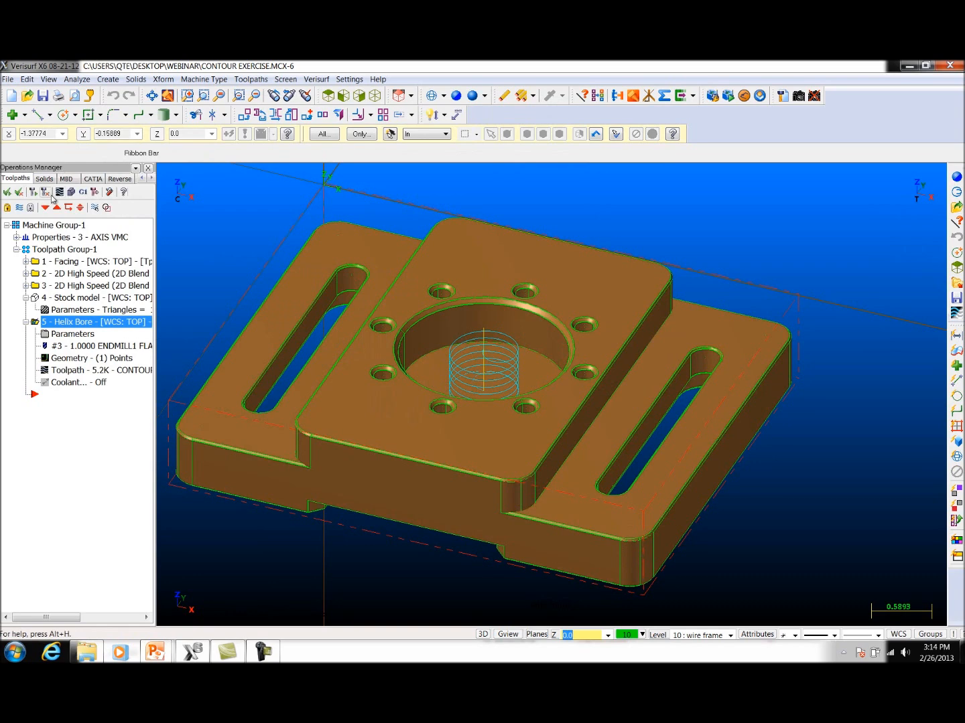
Step: Backplot the Helix Bore toolpath in the central bore, play the tool motion through and close the backplot
left_click(60, 193)
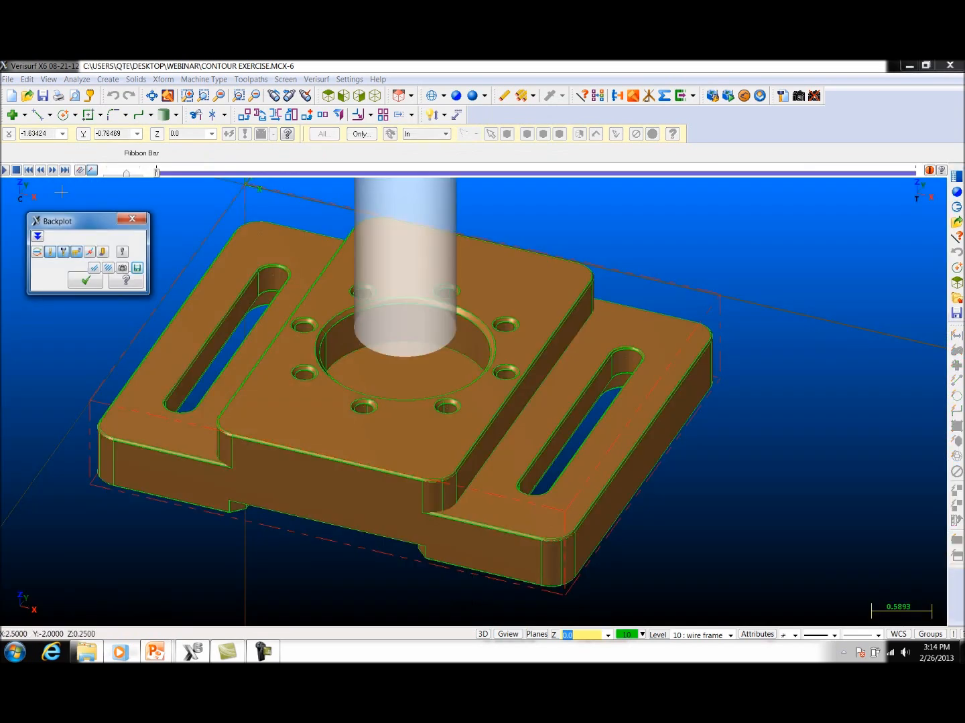
left_click(4, 171)
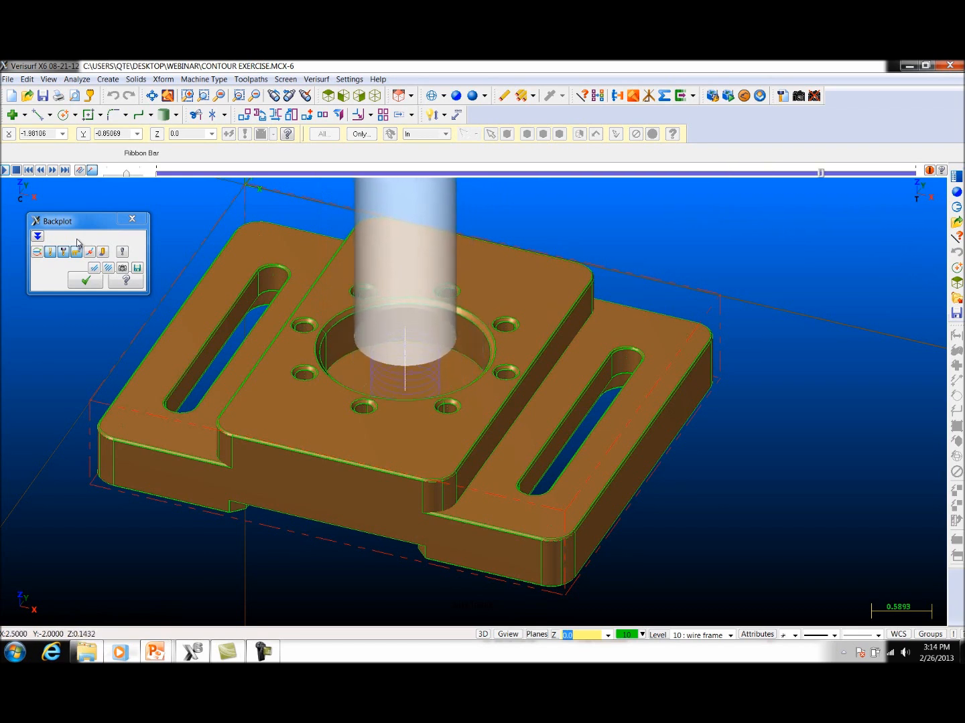
left_click(132, 219)
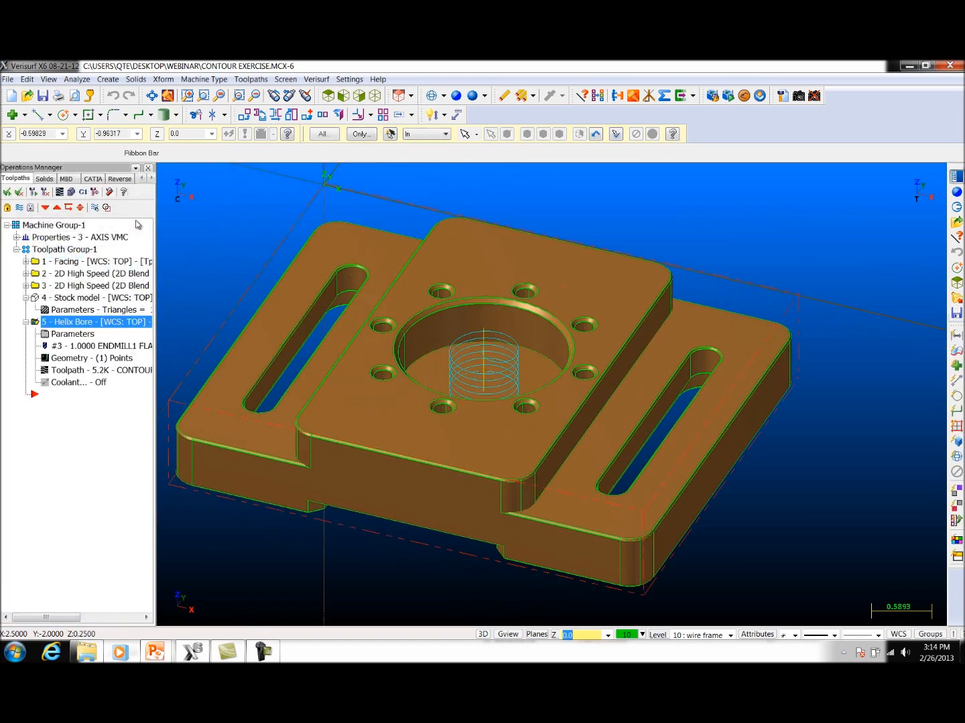
Step: Review the Helix Bore's cut parameters, including compensation, start angle and entry options, and accept them
left_click(75, 334)
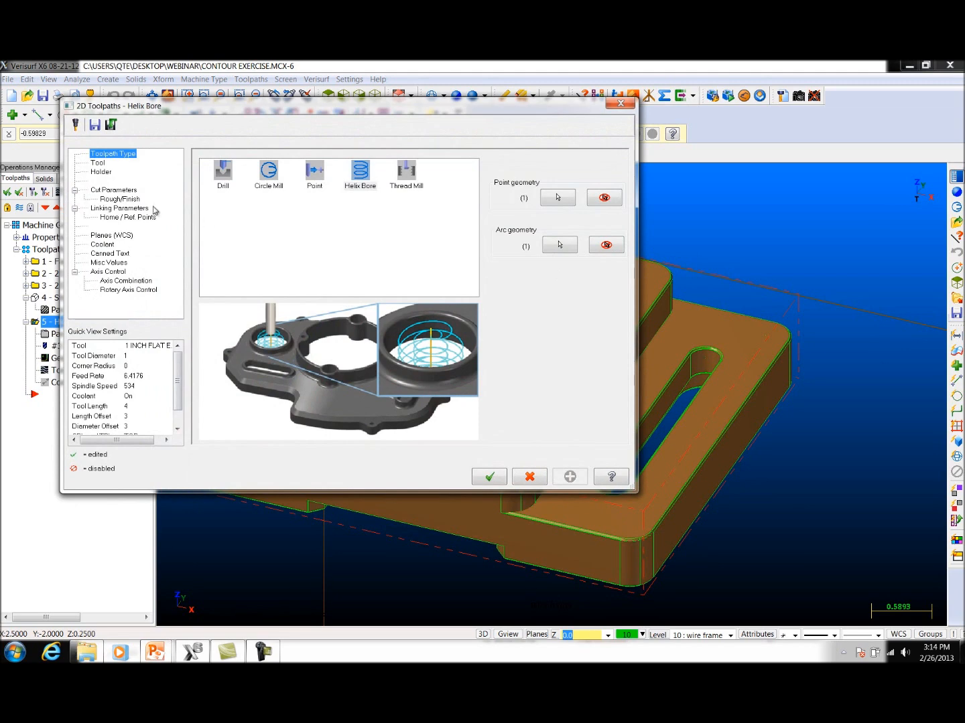
left_click(122, 192)
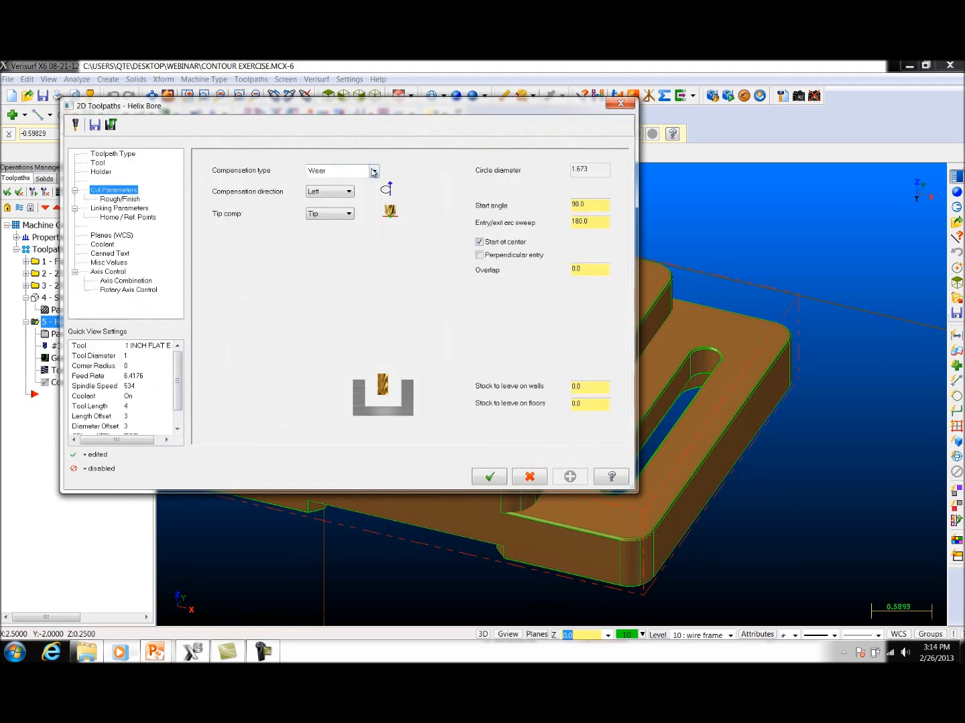
left_click(490, 476)
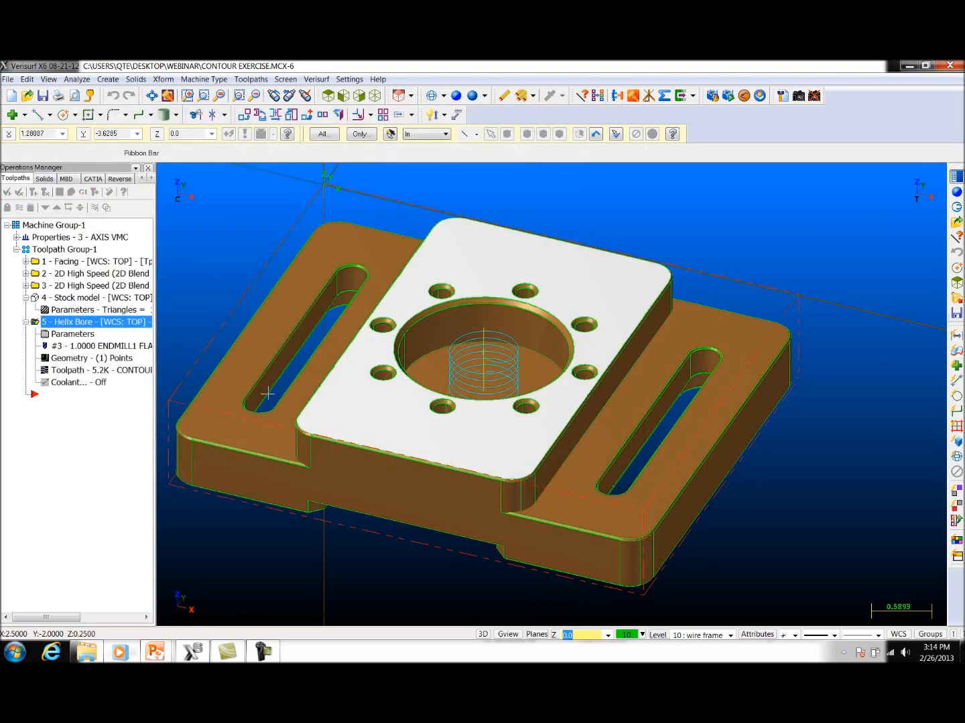
Step: Post only the Helix Bore operation to CONTOUR EXERCISE.NC, examine the G41 arc move on line N170 and close the NC editor
left_click(83, 191)
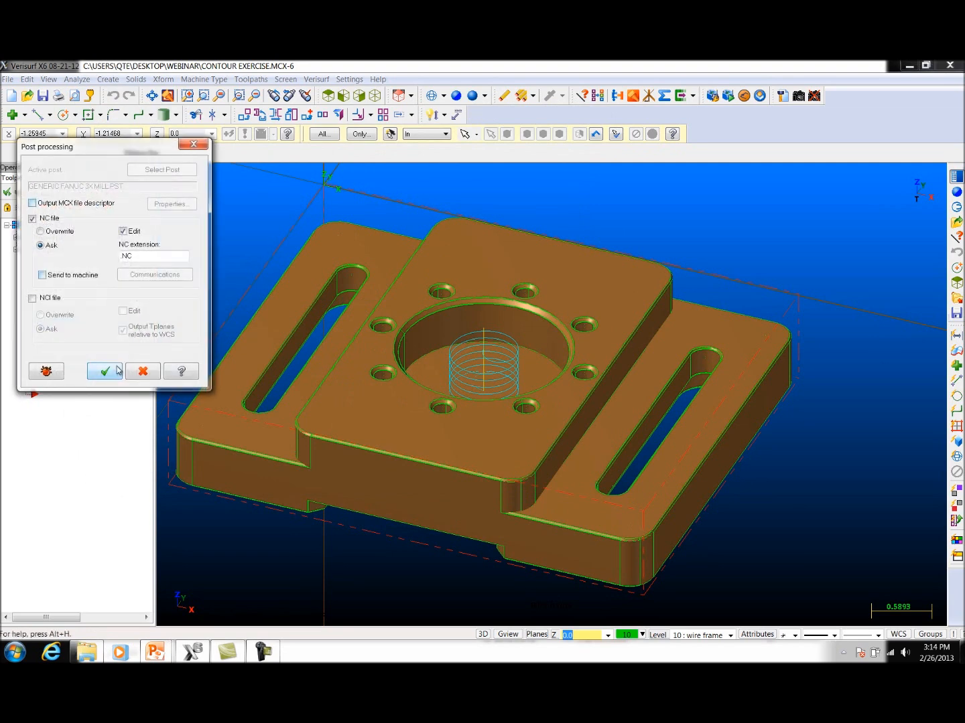
left_click(105, 370)
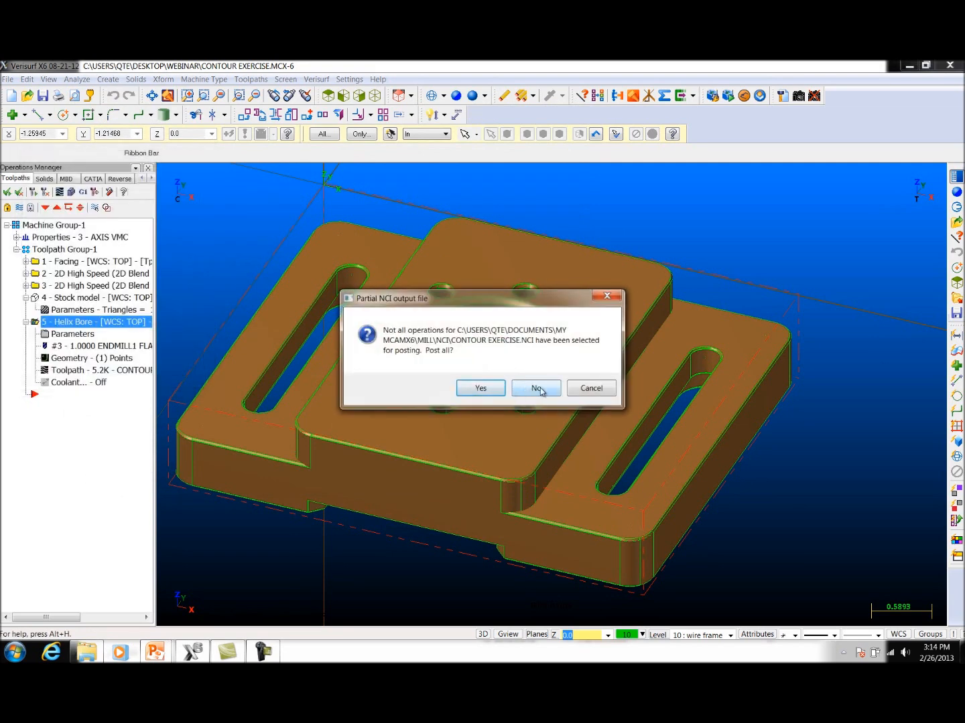
left_click(540, 391)
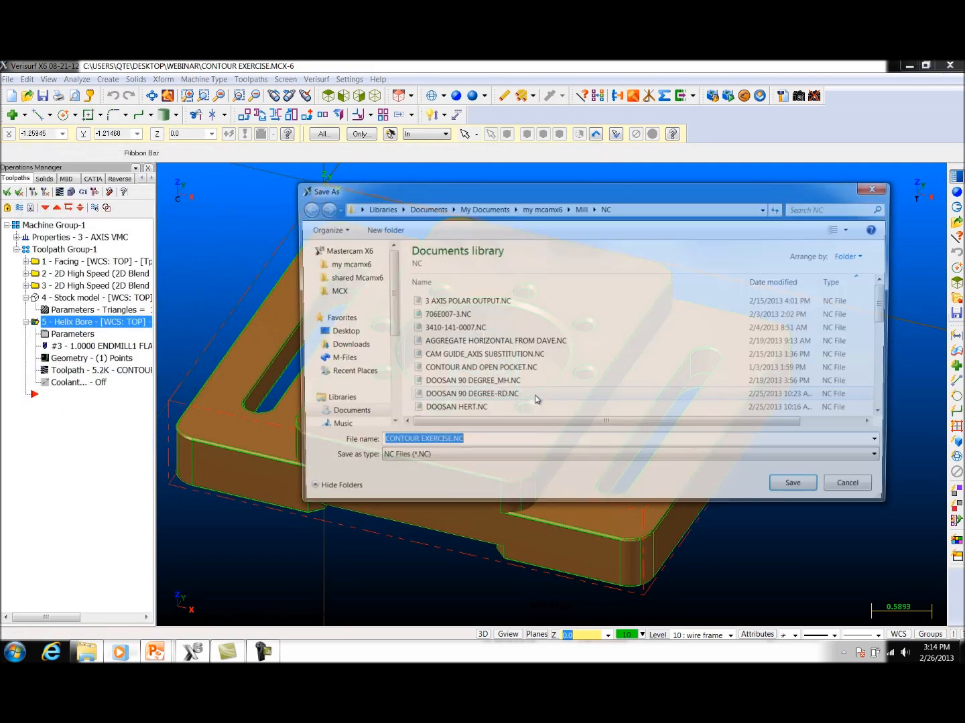
left_click(798, 488)
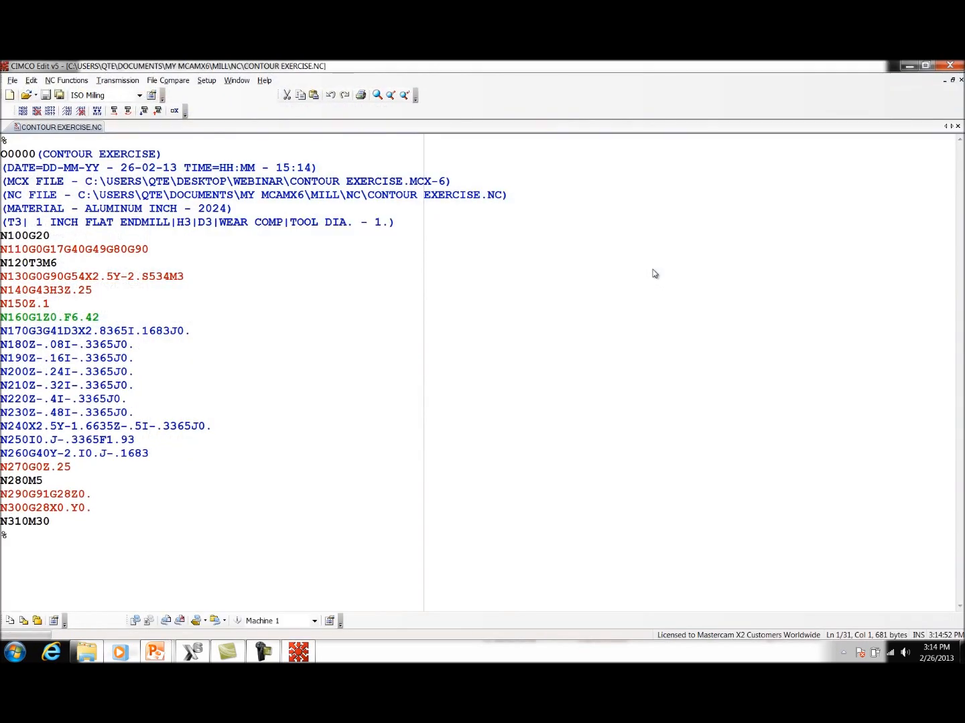
left_click_drag(197, 333, 32, 335)
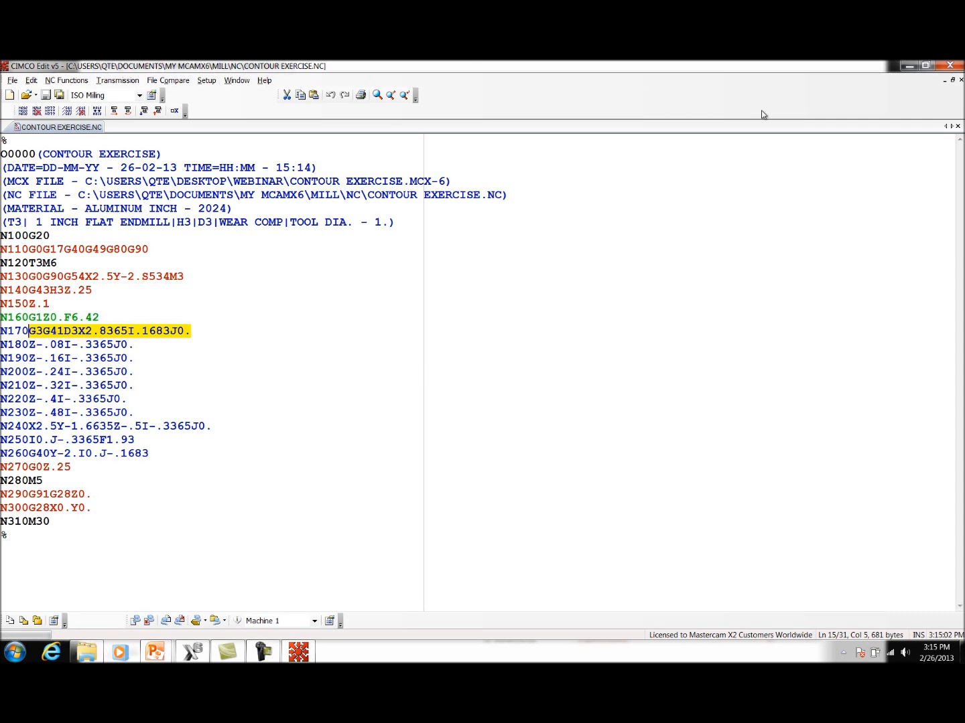
left_click(949, 65)
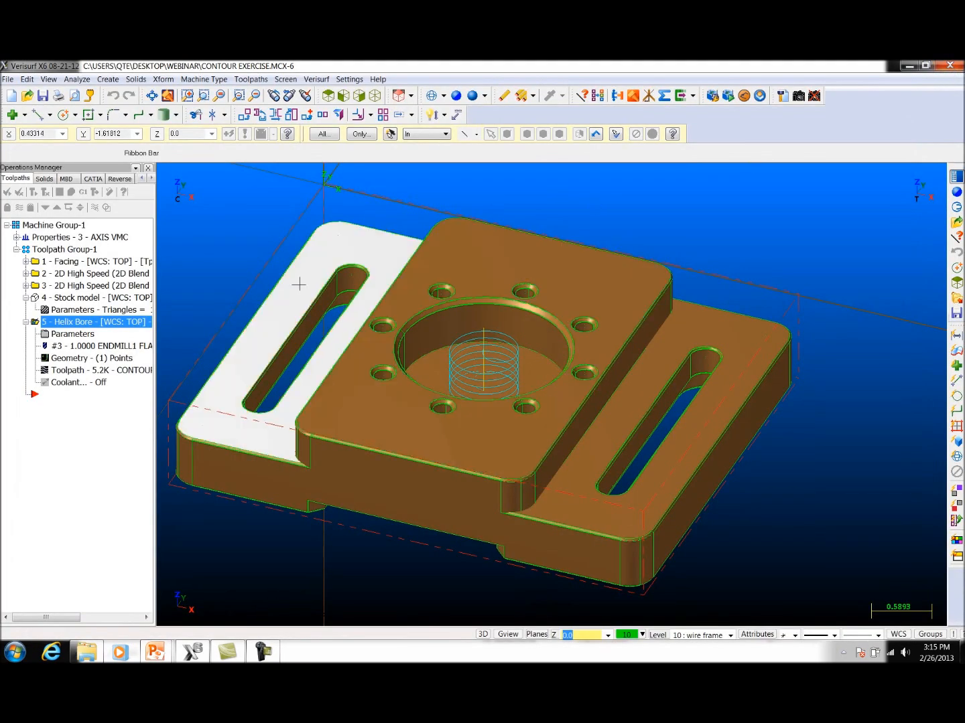
Step: Turn on perpendicular entry for the Helix Bore, regenerate its toolpath and inspect the entry move in the central bore
left_click(78, 335)
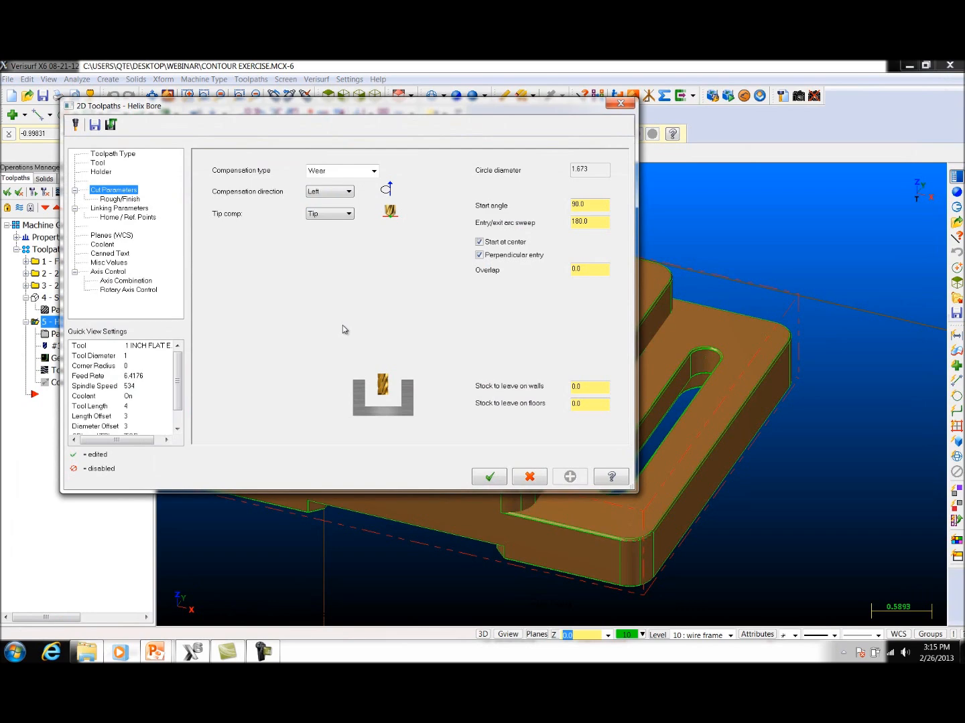
left_click(487, 479)
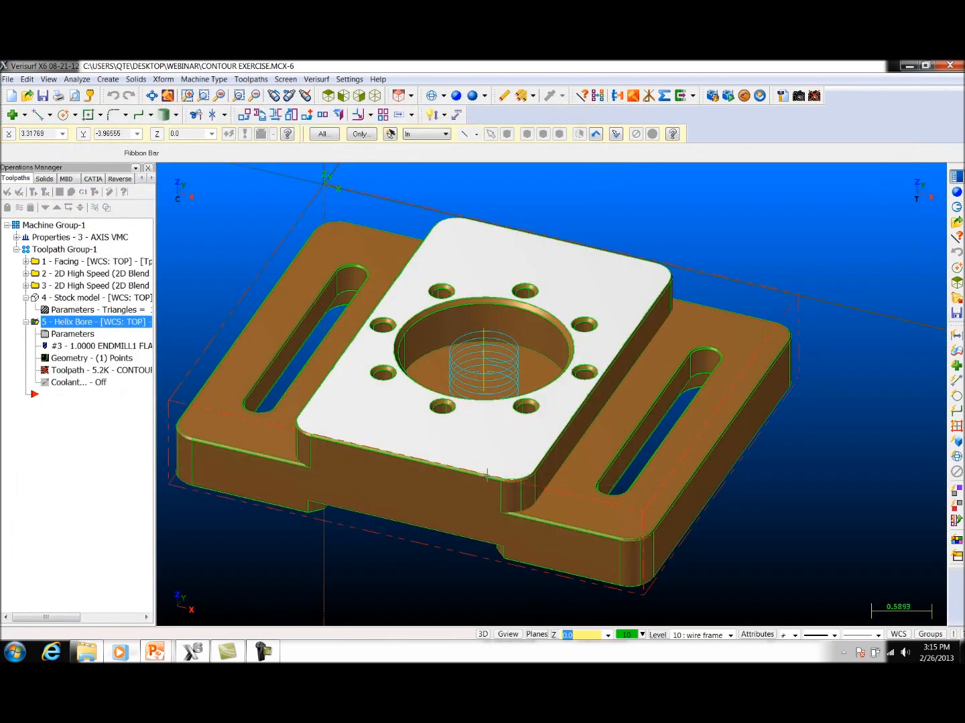
left_click(47, 192)
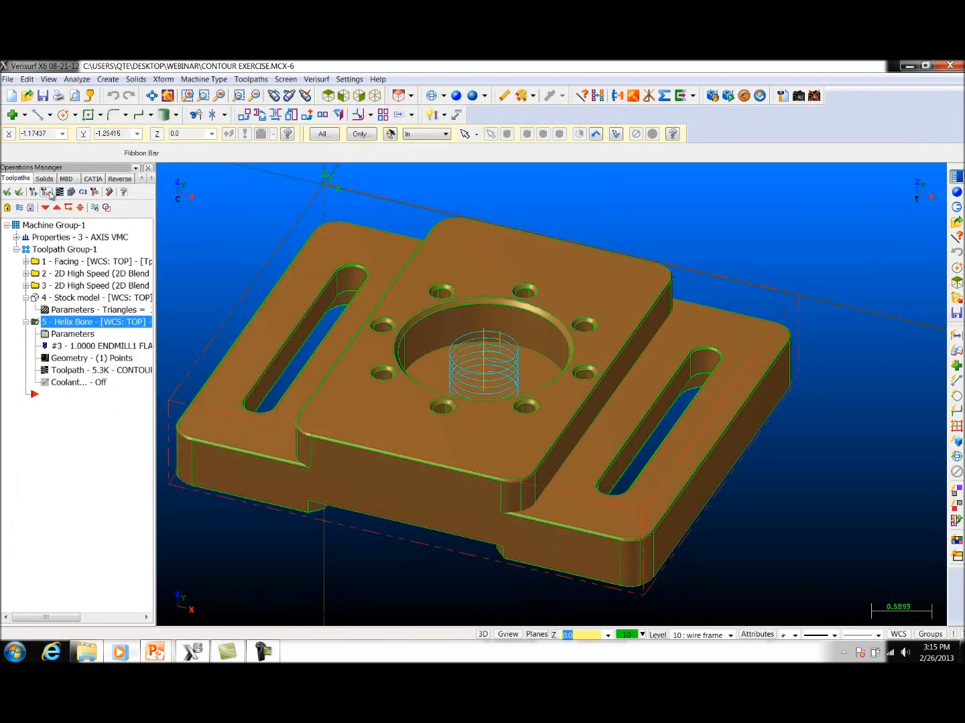
scroll(525, 372, "up", 8)
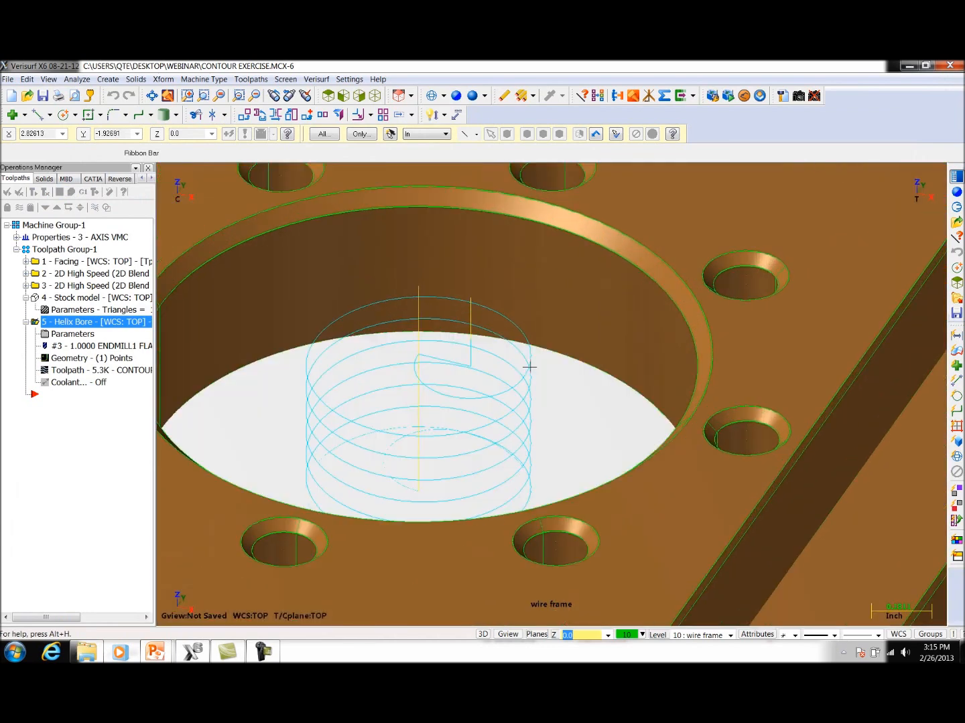
middle_click_drag(525, 373, 489, 439)
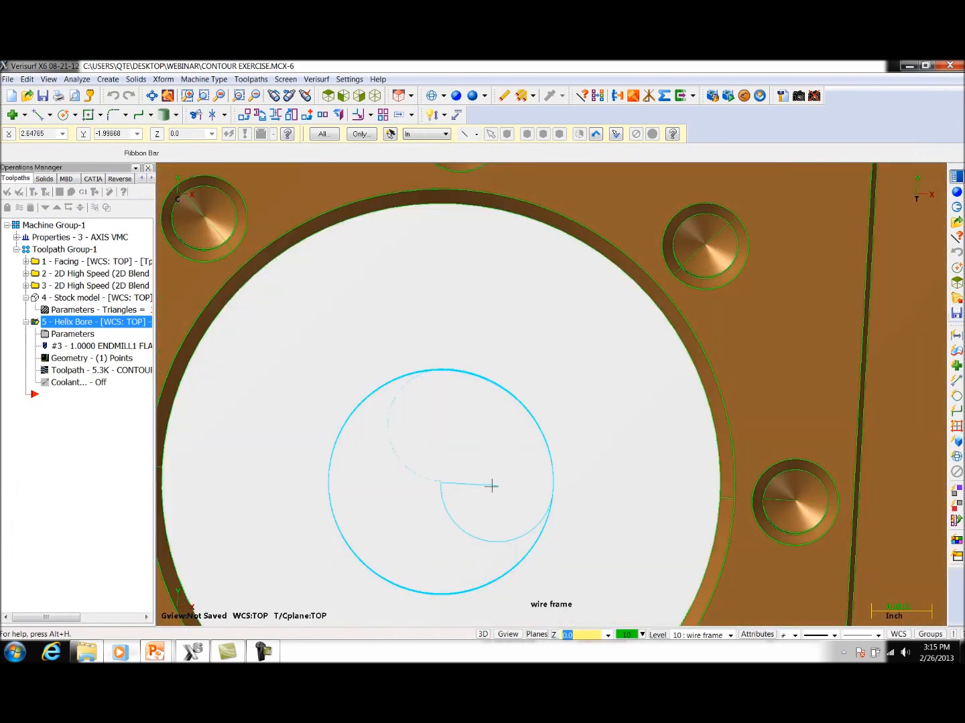
middle_click_drag(506, 448, 567, 366)
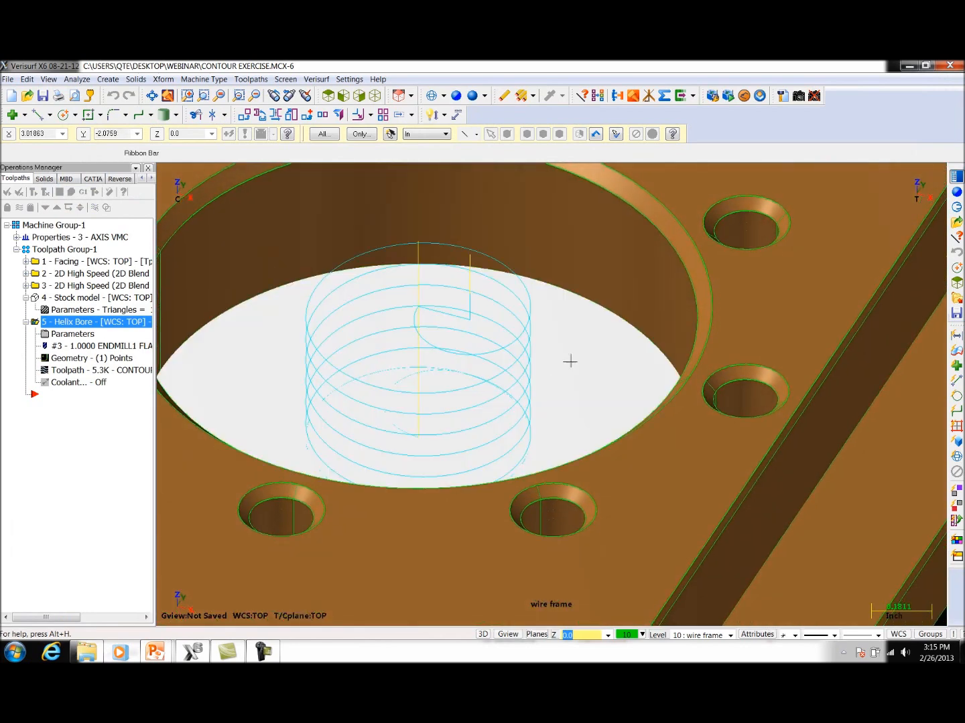
scroll(579, 353, "down", 4)
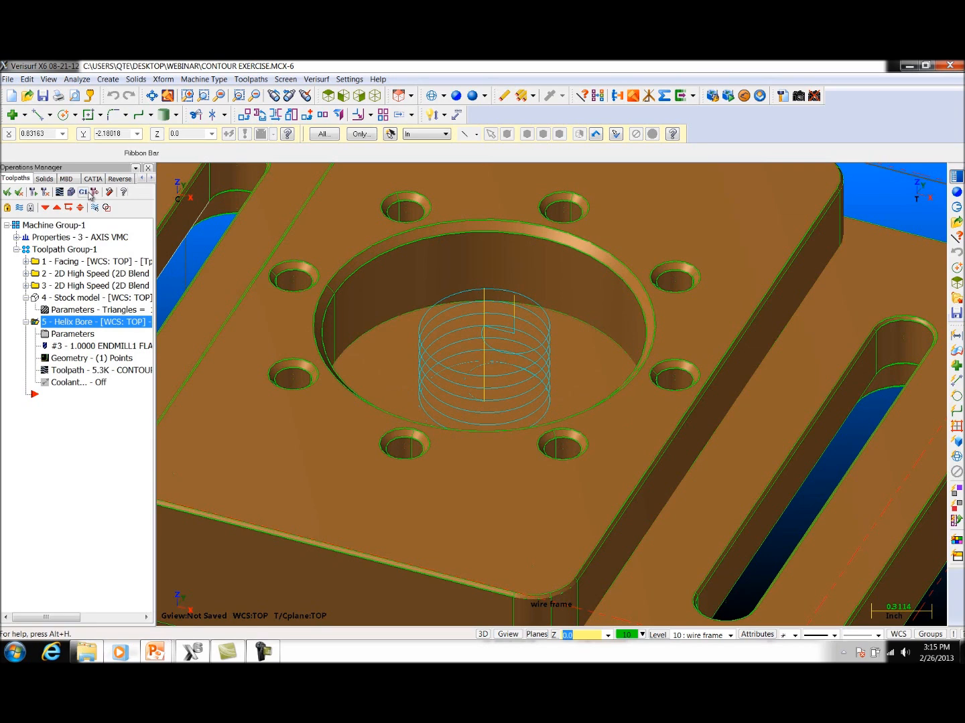
Step: Repost only the Helix Bore operation, replacing the existing CONTOUR EXERCISE.NC file
left_click(59, 192)
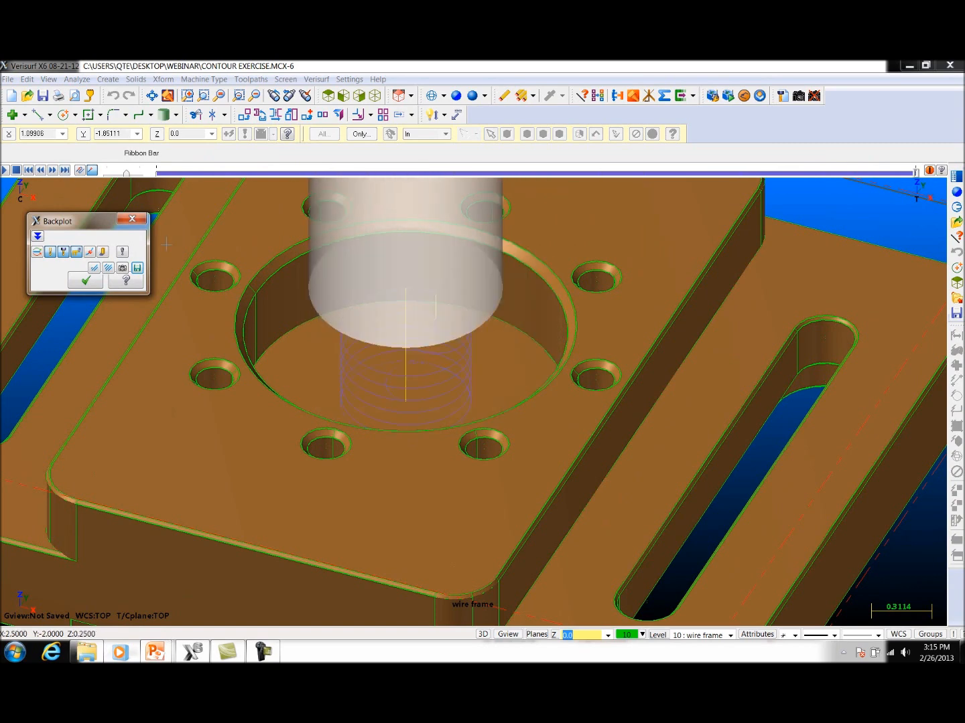
left_click(132, 219)
left_click(83, 193)
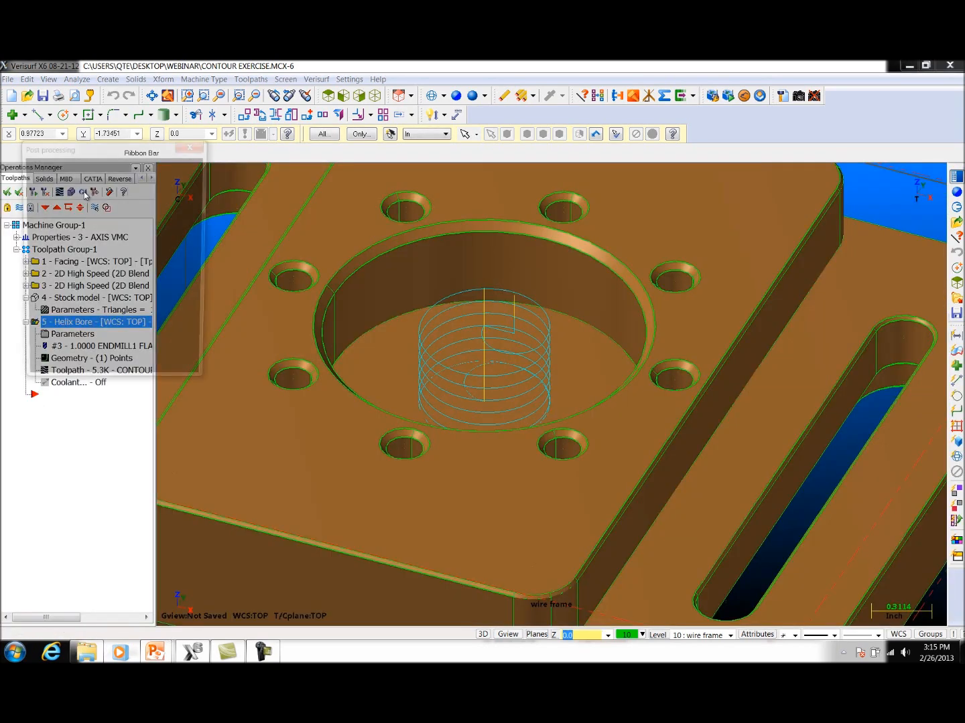
left_click(105, 372)
left_click(527, 390)
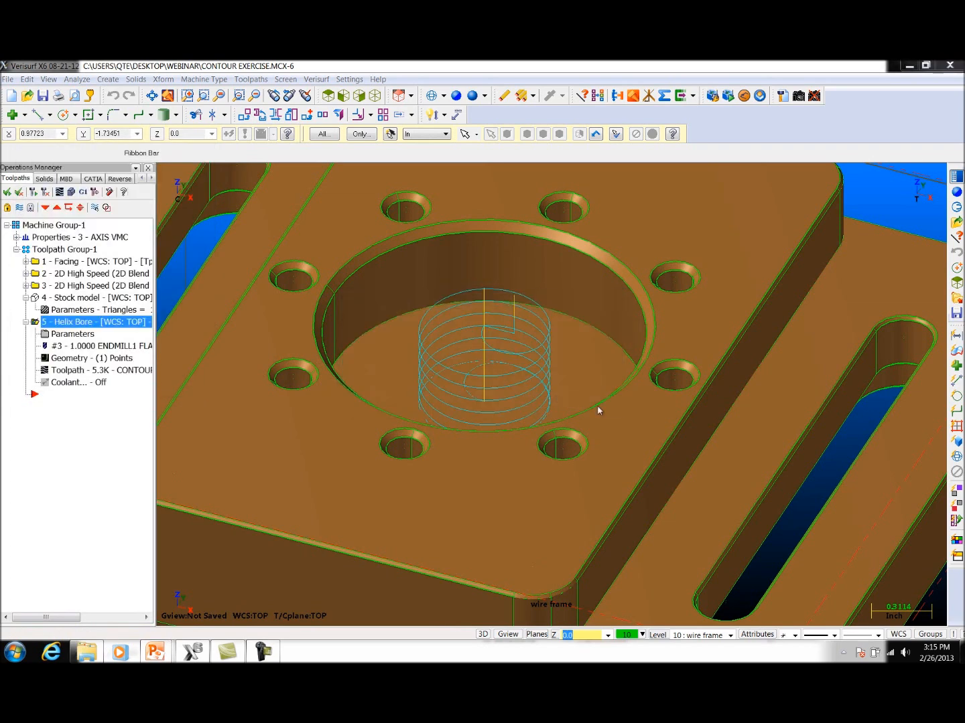
left_click(797, 488)
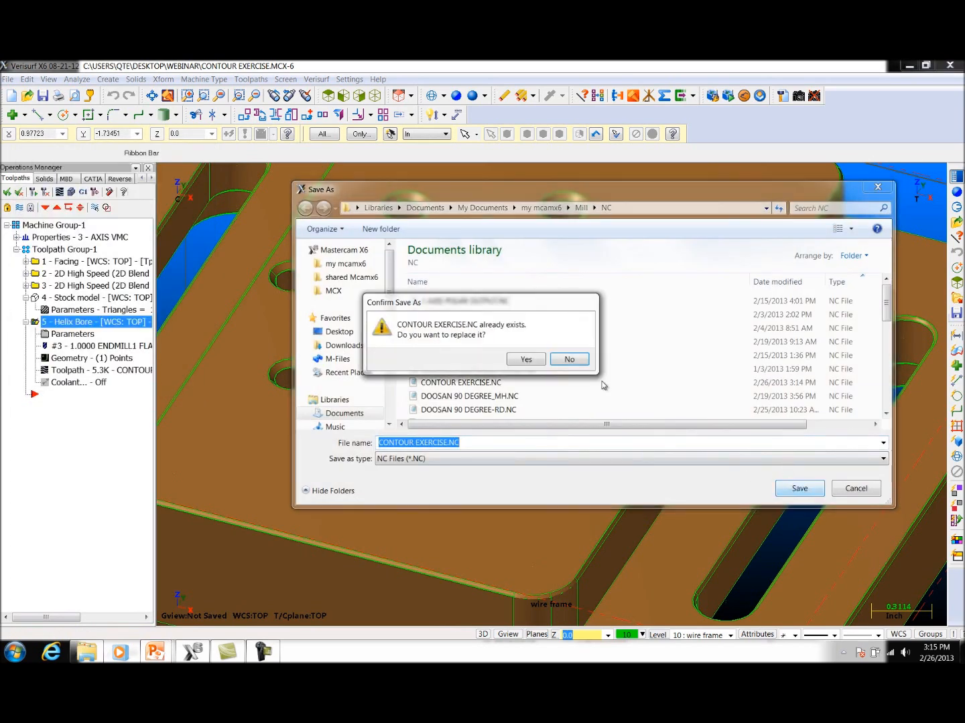
left_click(527, 360)
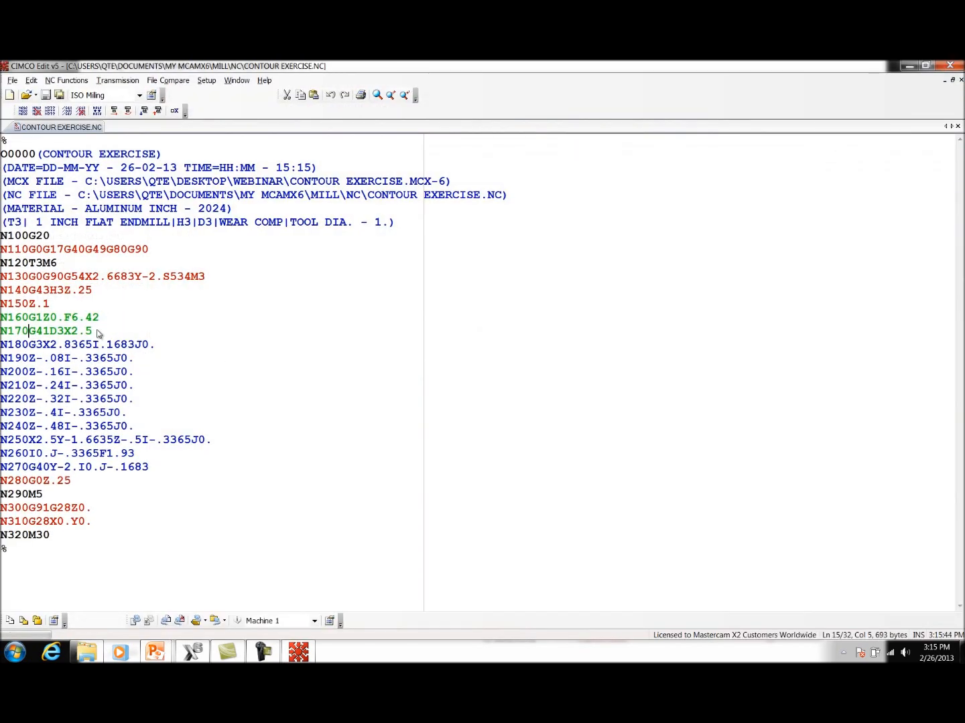
Step: Examine the G41 line N170 and the G40 line N270 in the posted NC code, and close the NC editor
left_click_drag(93, 330, 7, 333)
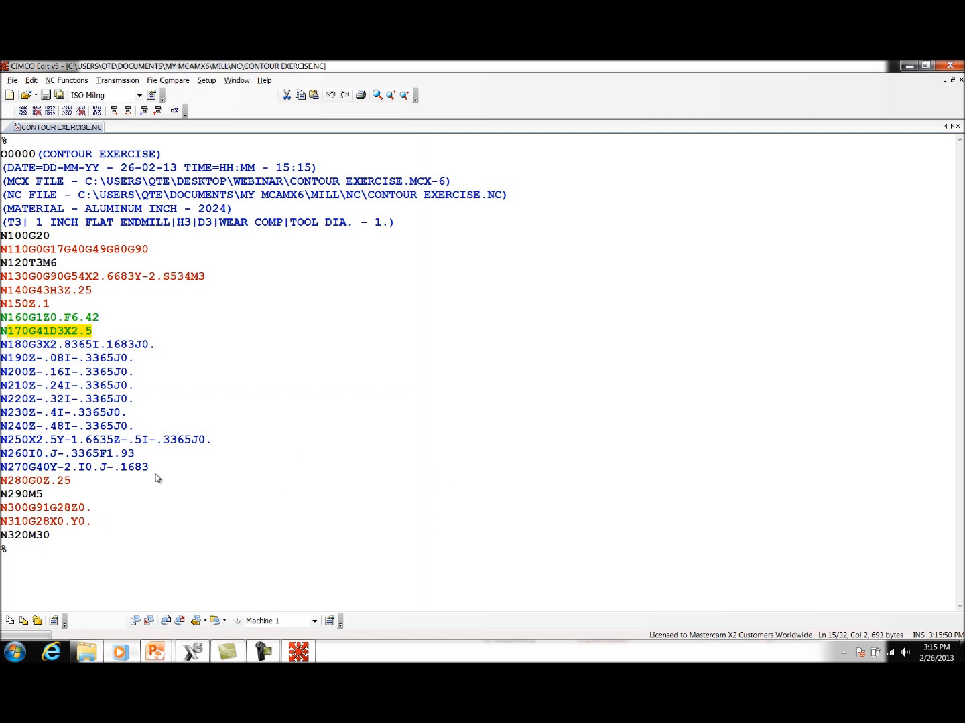
left_click_drag(155, 472, 2, 473)
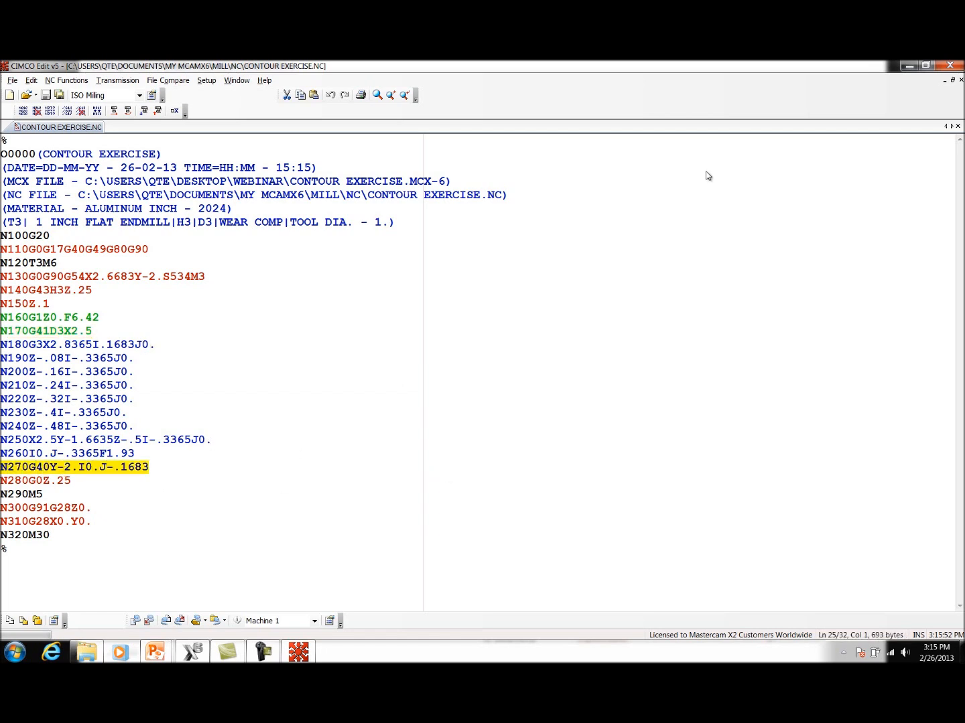
left_click(948, 66)
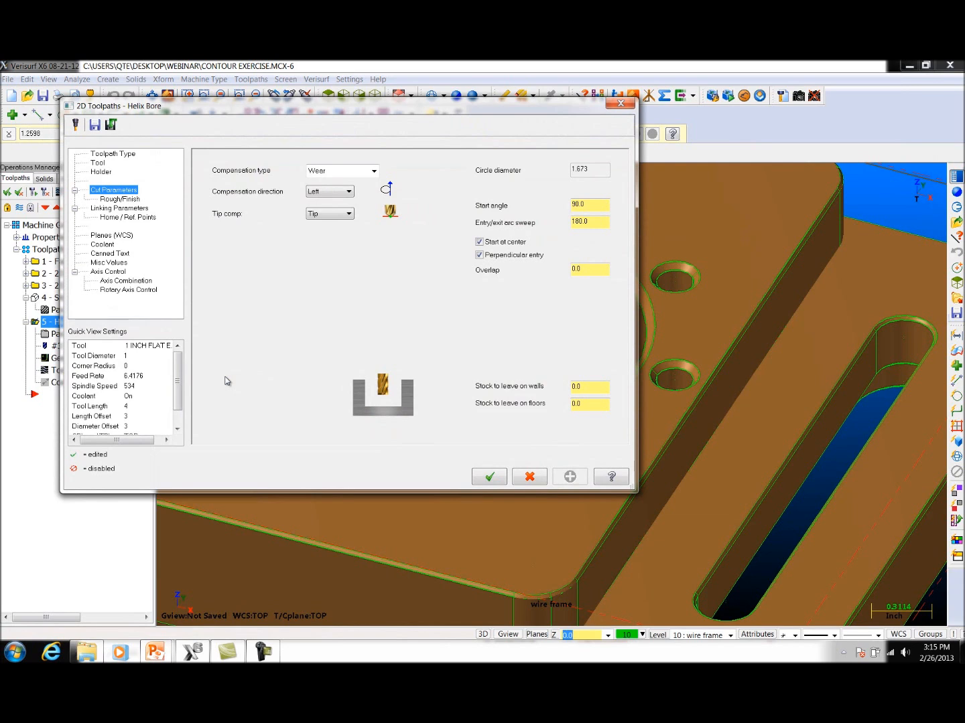
Step: Enable the Finish option in the Helix Bore's rough/finish parameters and regenerate the toolpath
left_click(131, 200)
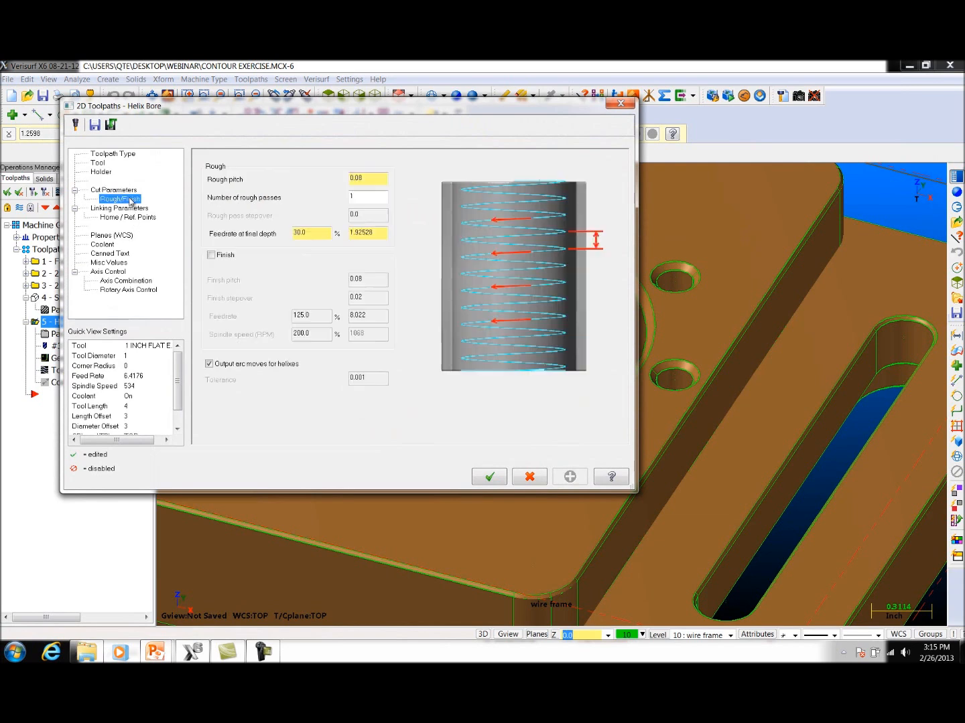
left_click(213, 256)
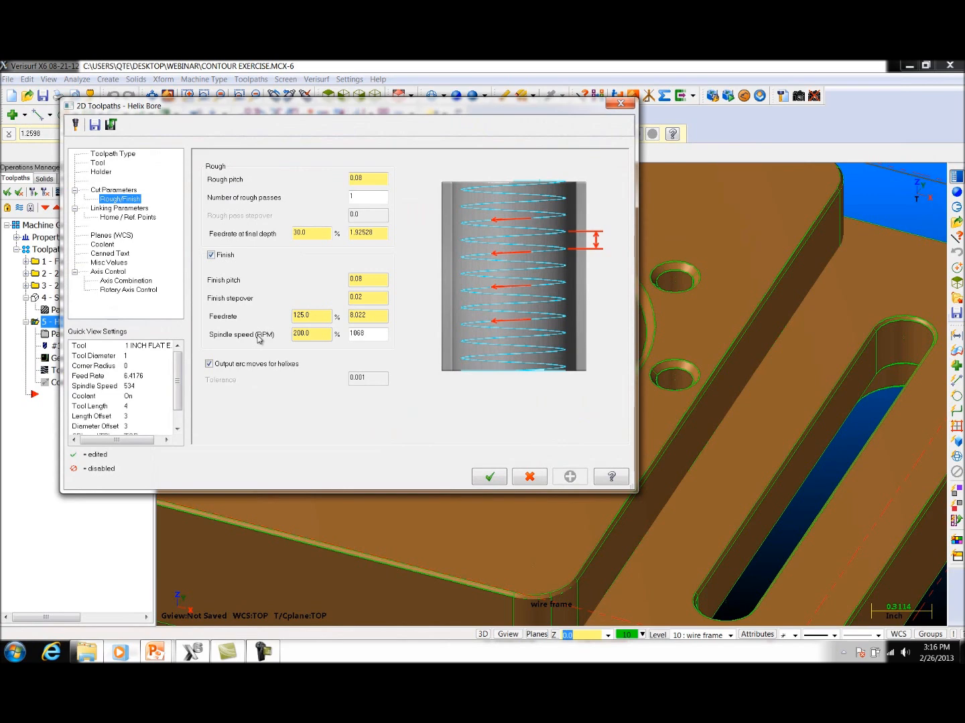
left_click(491, 477)
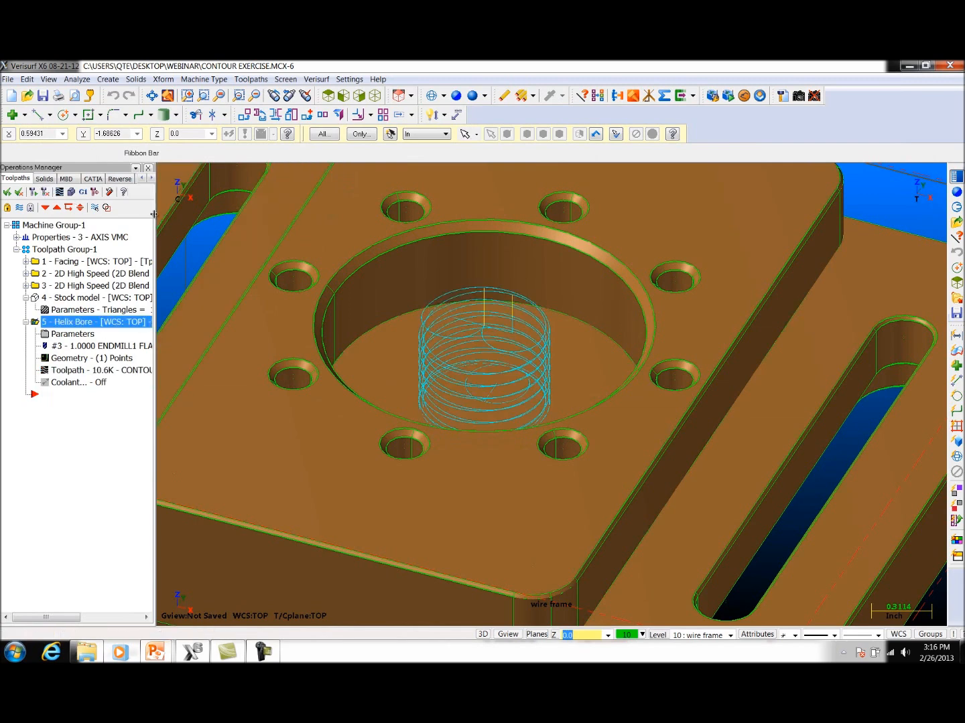
Step: Backplot the Helix Bore's rough and finish passes, adjust the playback speed during the run and close the backplot
left_click(59, 192)
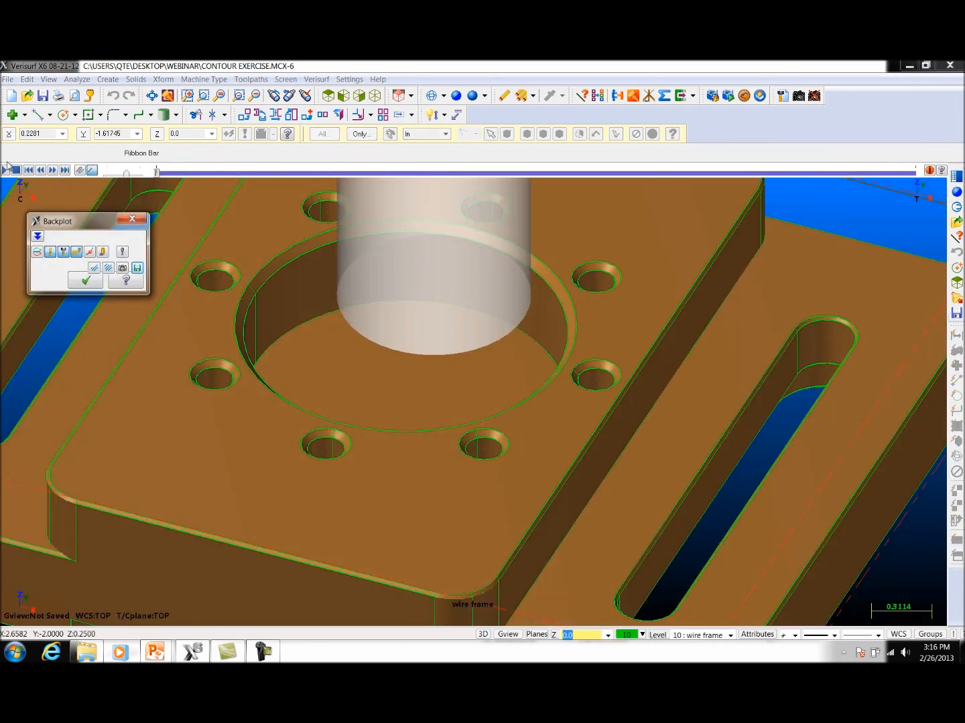
left_click(6, 172)
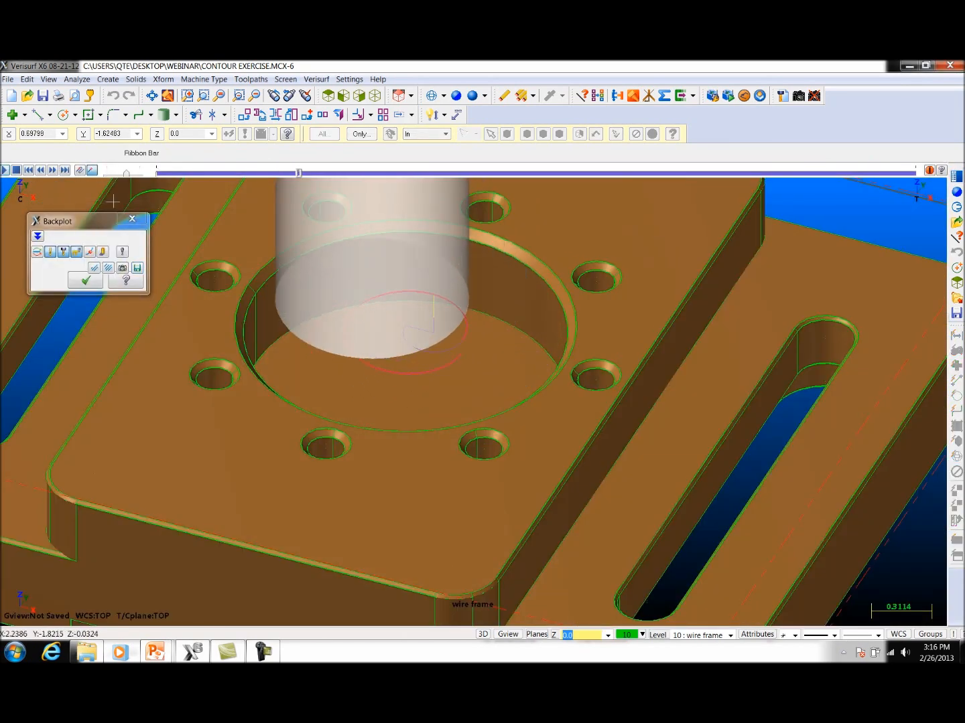
left_click_drag(127, 176, 134, 174)
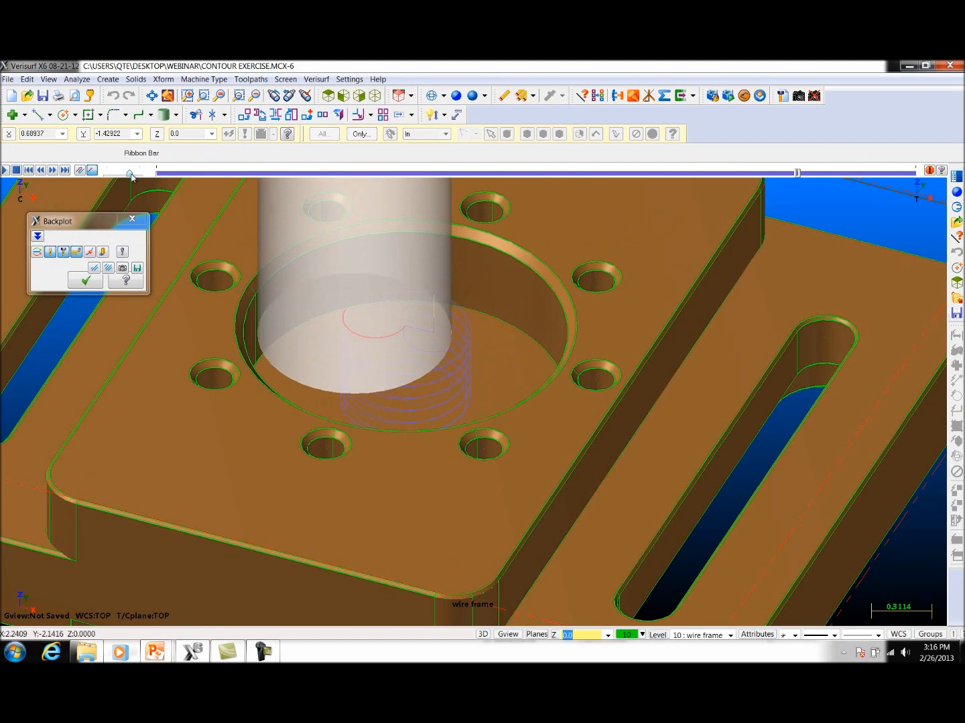
left_click(132, 219)
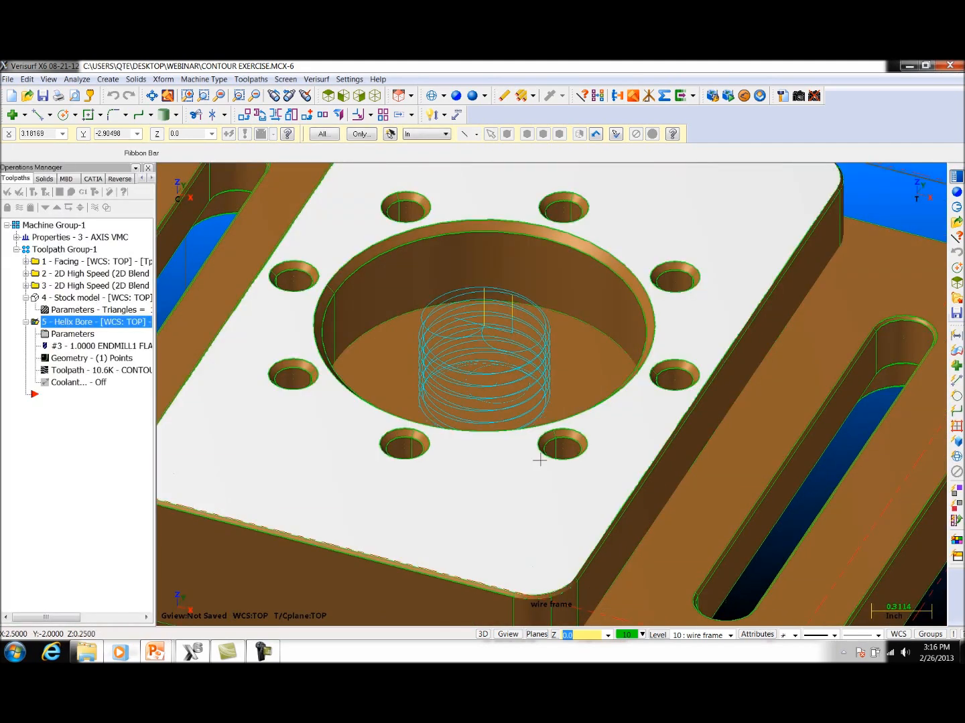
Step: Start a Slot Mill toolpath and chain the inner ledge edges of both long slots using C-plane chaining
scroll(540, 460, "down", 5)
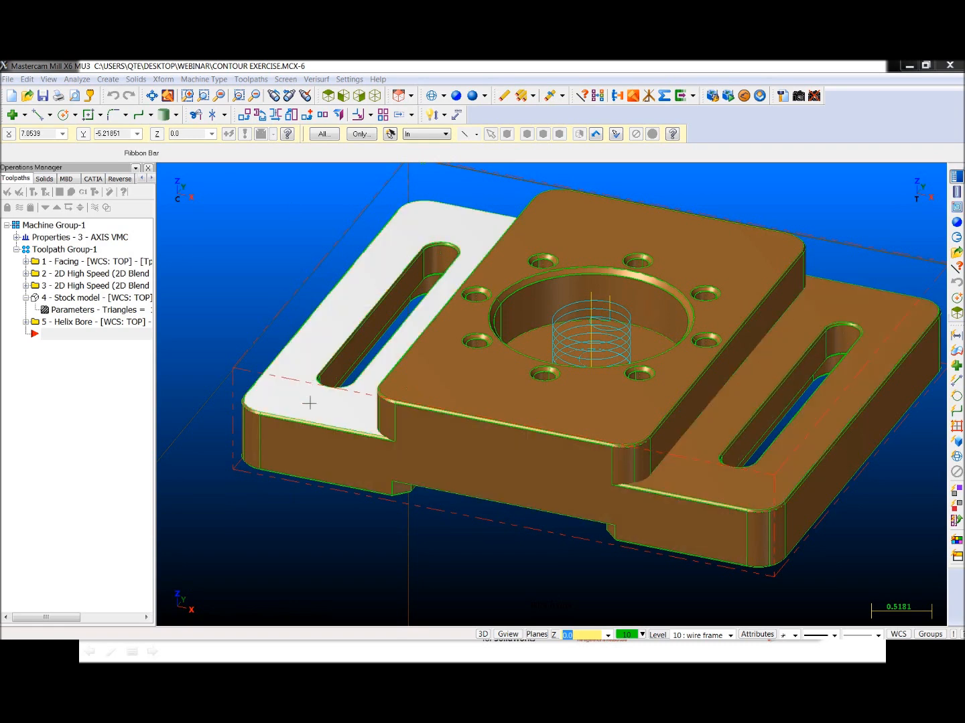
left_click(256, 80)
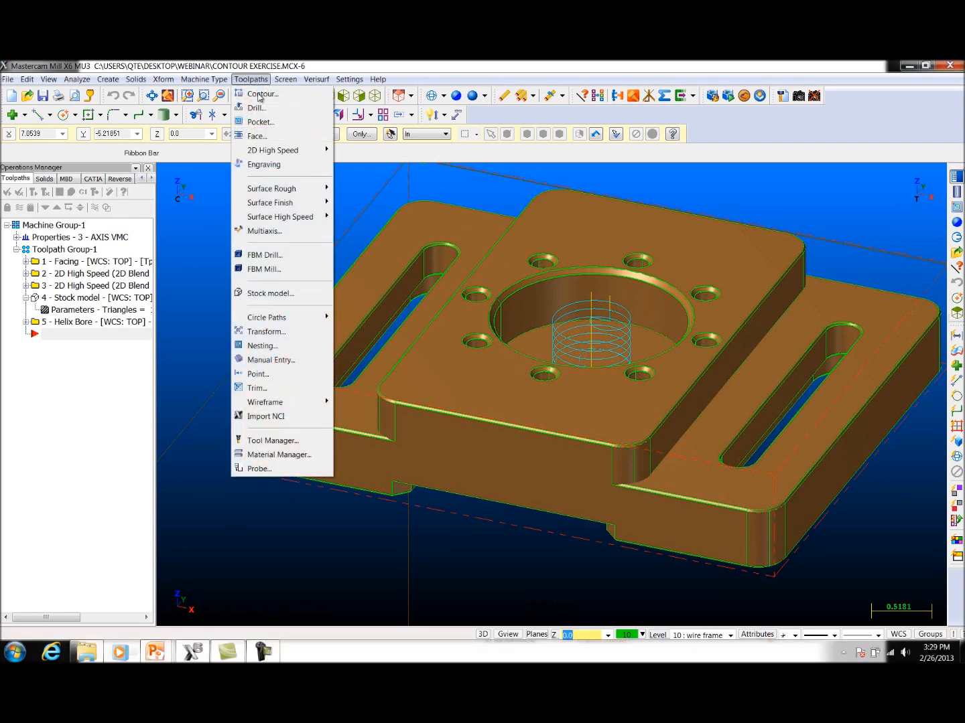
mouse_move(276, 319)
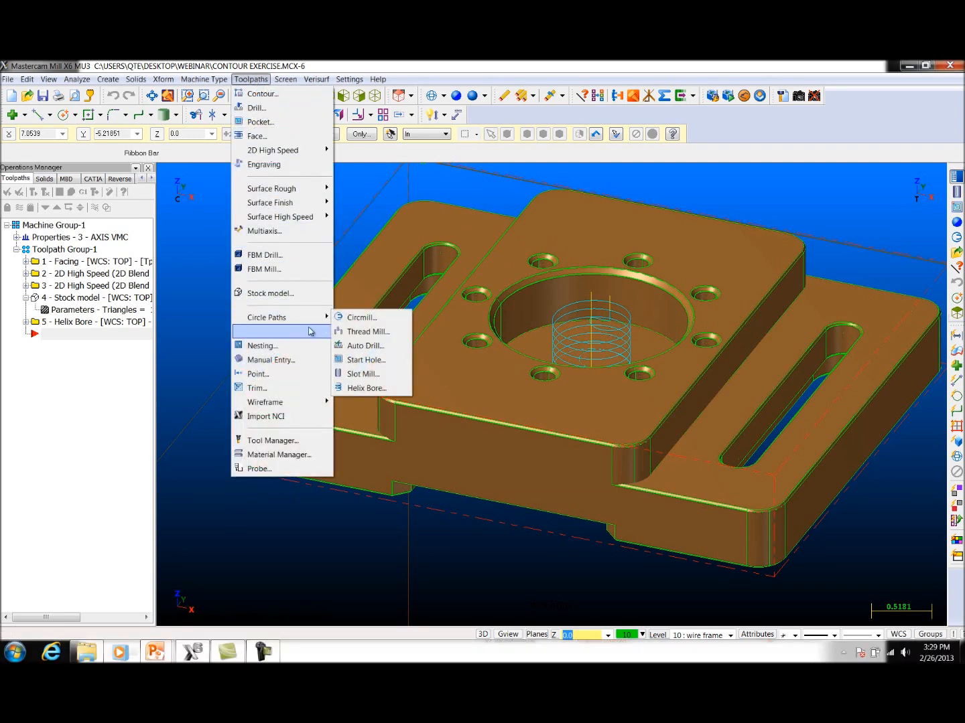
left_click(362, 375)
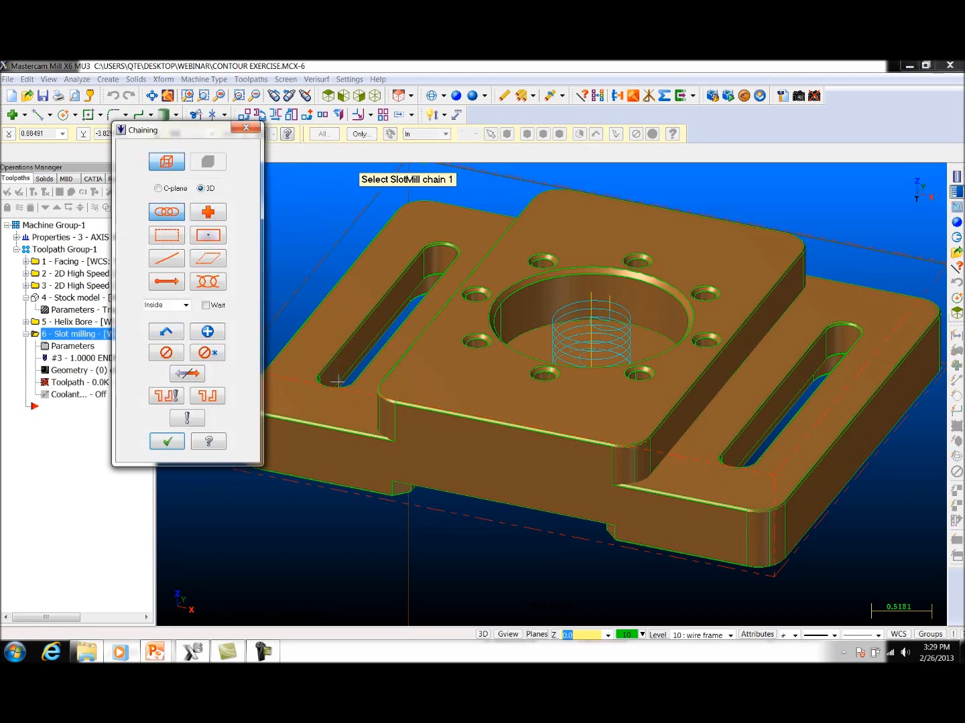
left_click(169, 191)
scroll(830, 369, "up", 5)
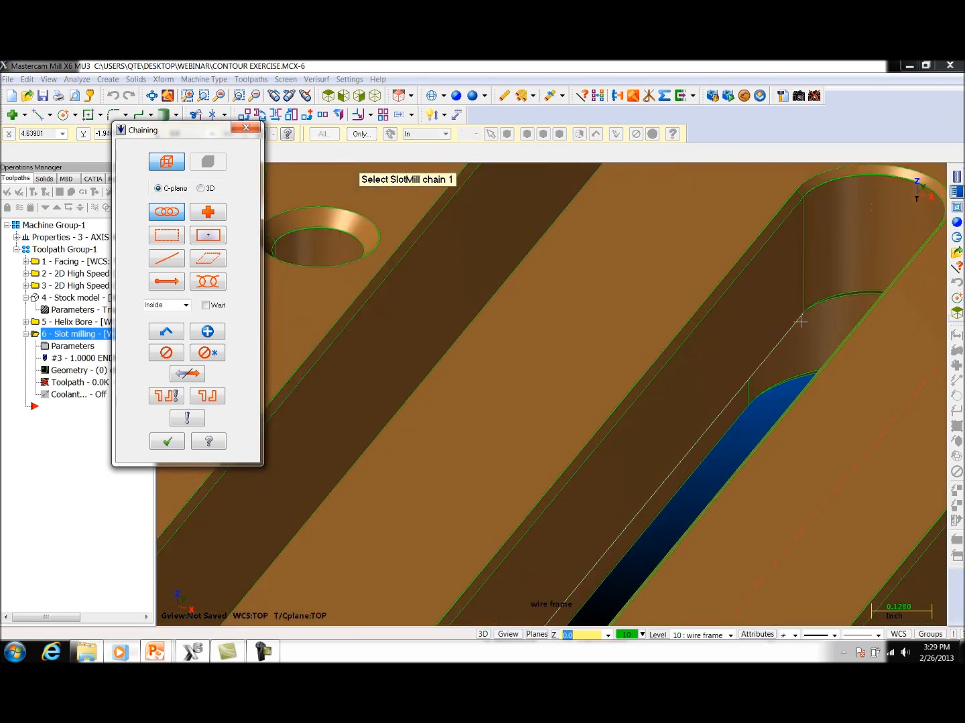
left_click(801, 322)
scroll(801, 322, "down", 4)
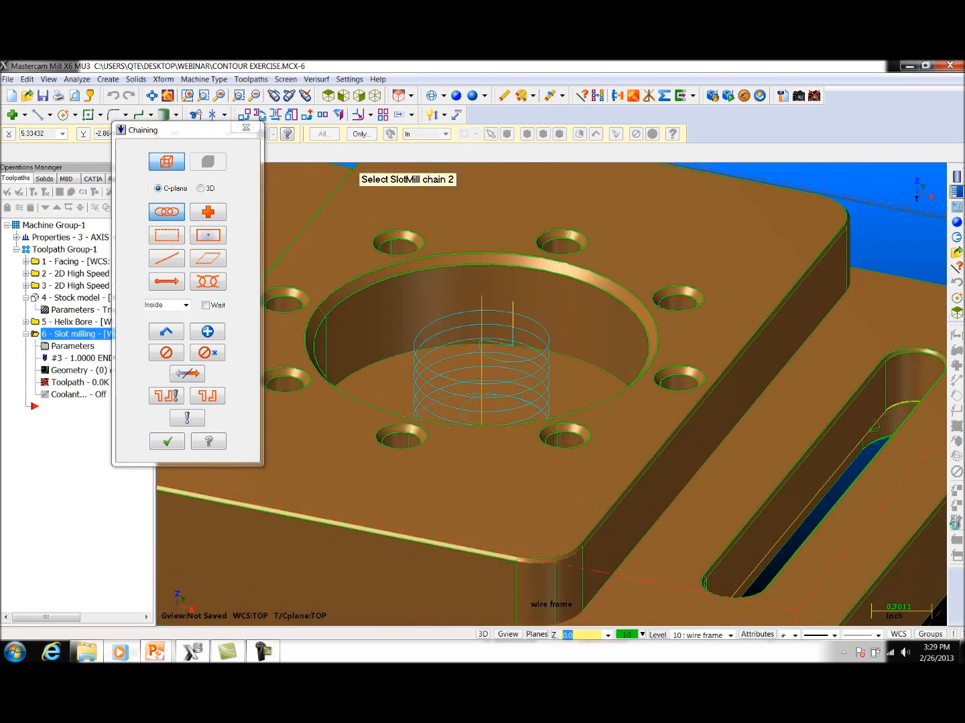
scroll(797, 315, "down", 2)
scroll(310, 295, "up", 5)
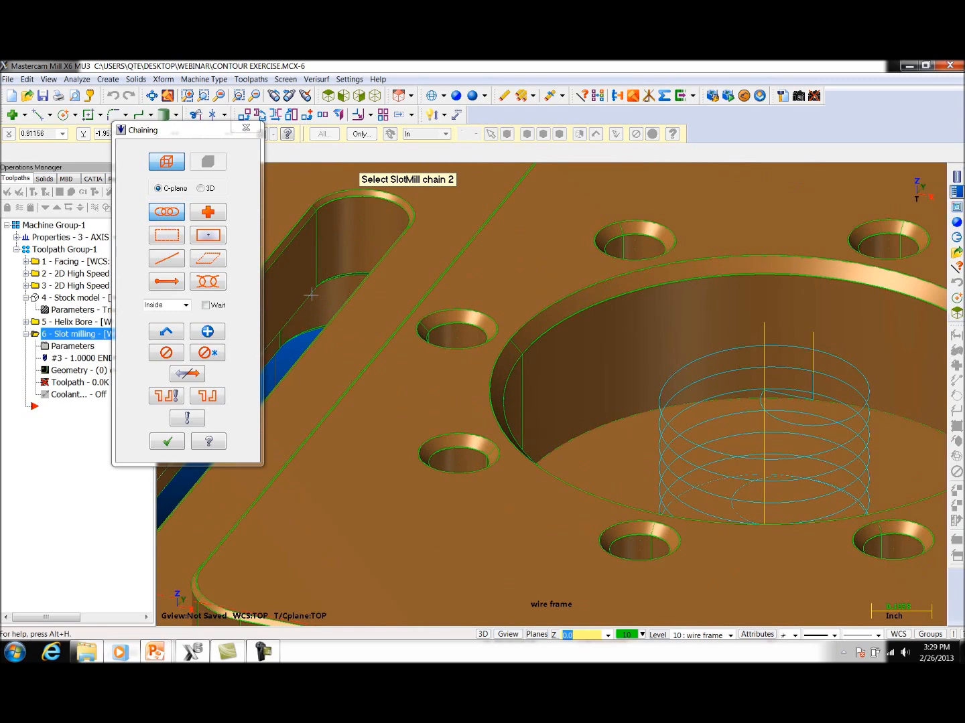
left_click(312, 294)
left_click(167, 442)
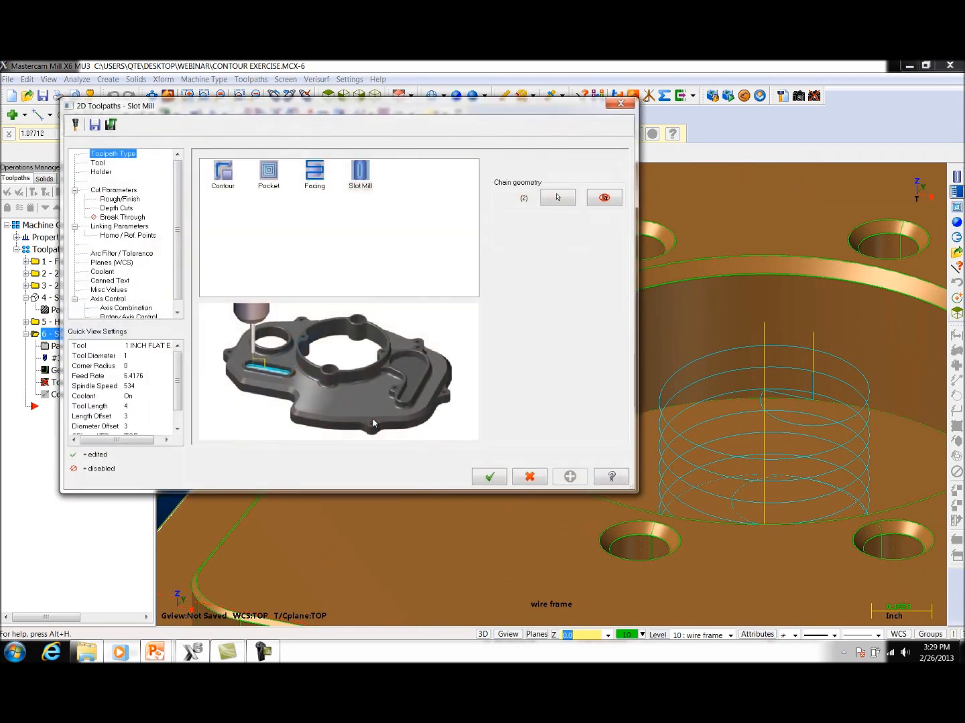
Step: Select the 3/16 FLAT ENDMILL for the slot milling and review the perpendicular entry option in the cut parameters
left_click(98, 163)
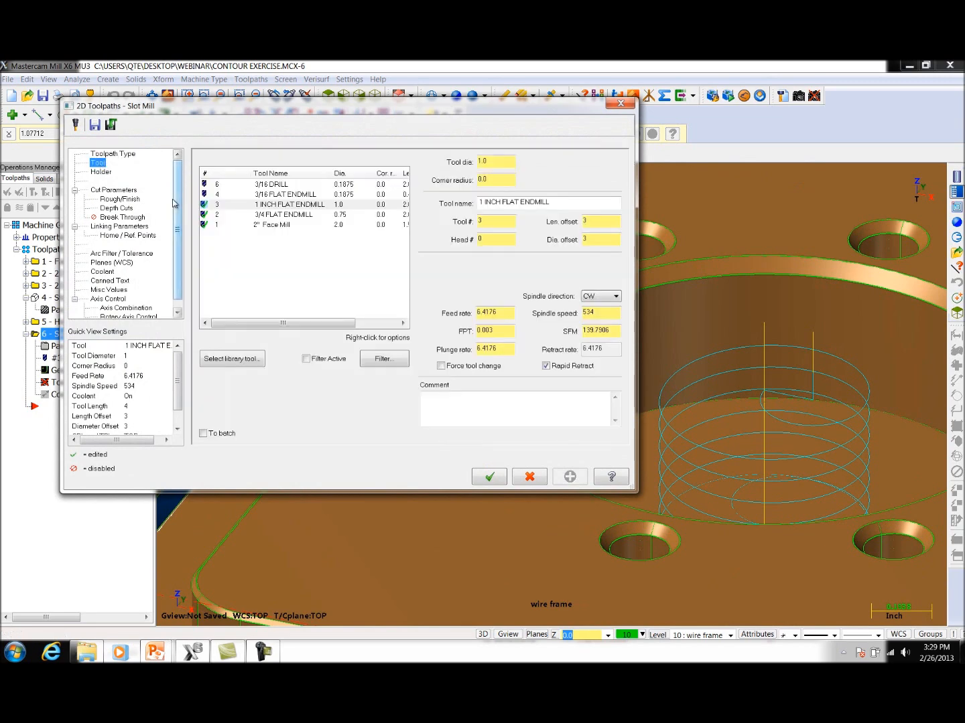
left_click(279, 195)
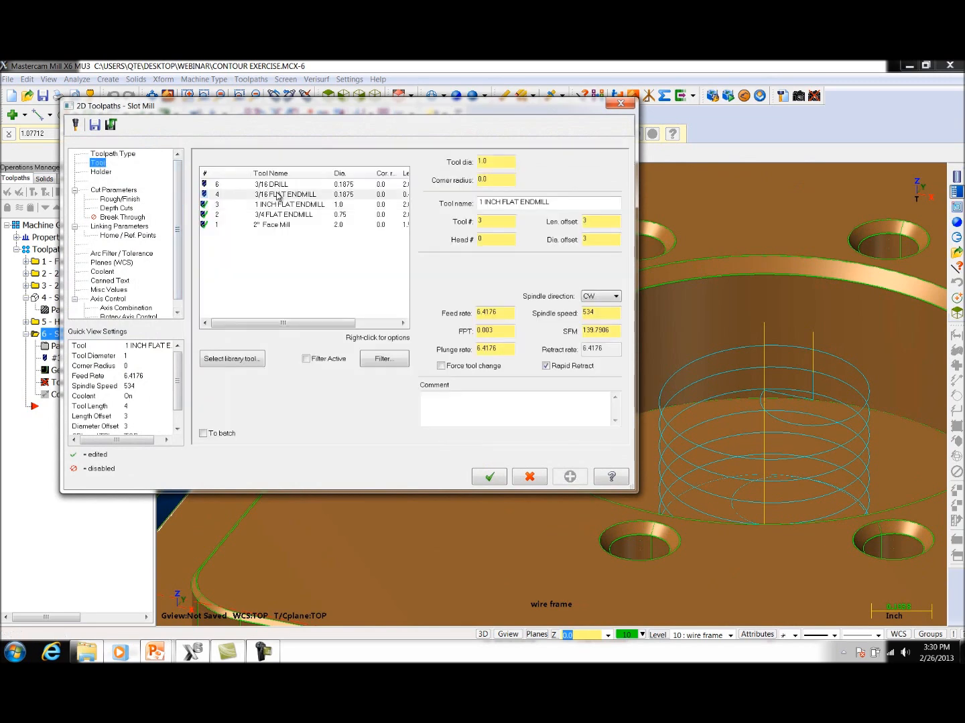
left_click(113, 191)
left_click(436, 211)
left_click(436, 211)
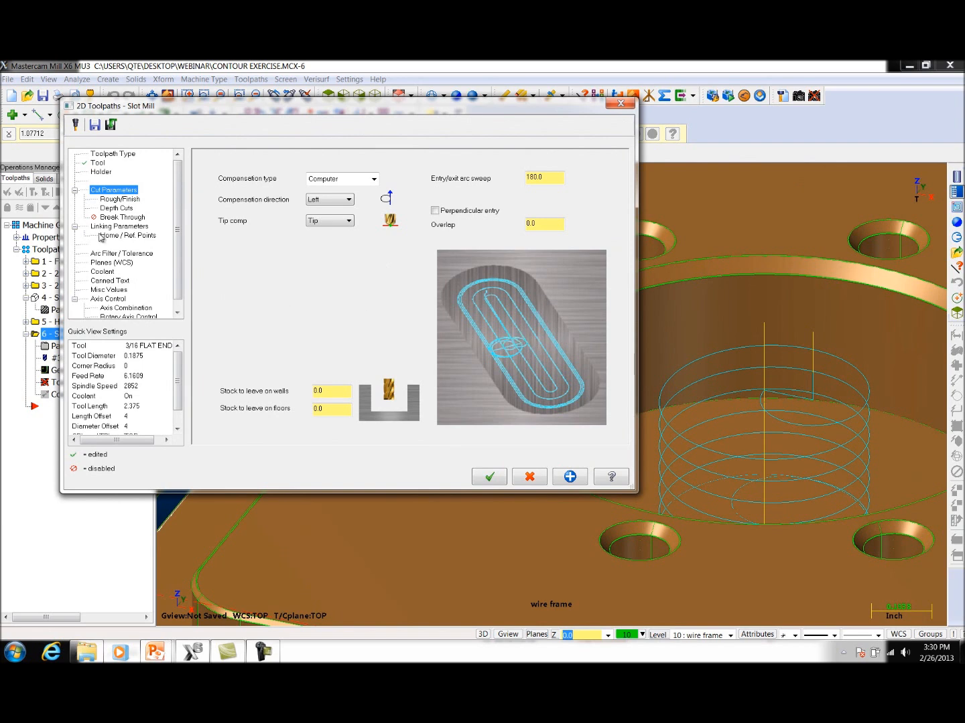
Step: Set the slot milling's plunge angle to 1.5 and the finishing pass spacing to .005
left_click(119, 200)
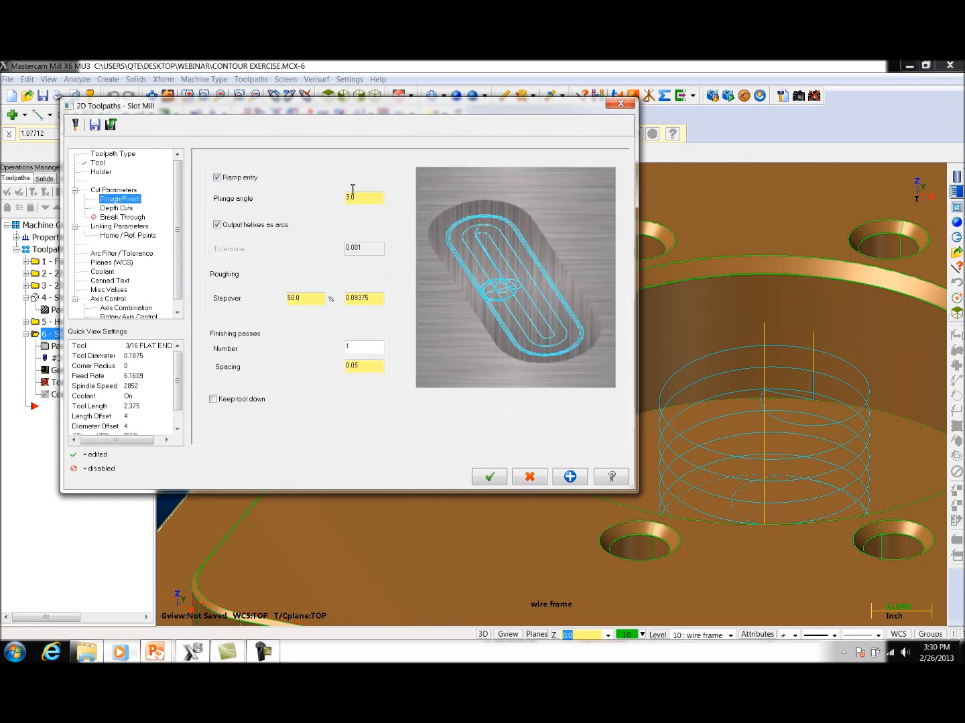
left_click(379, 199)
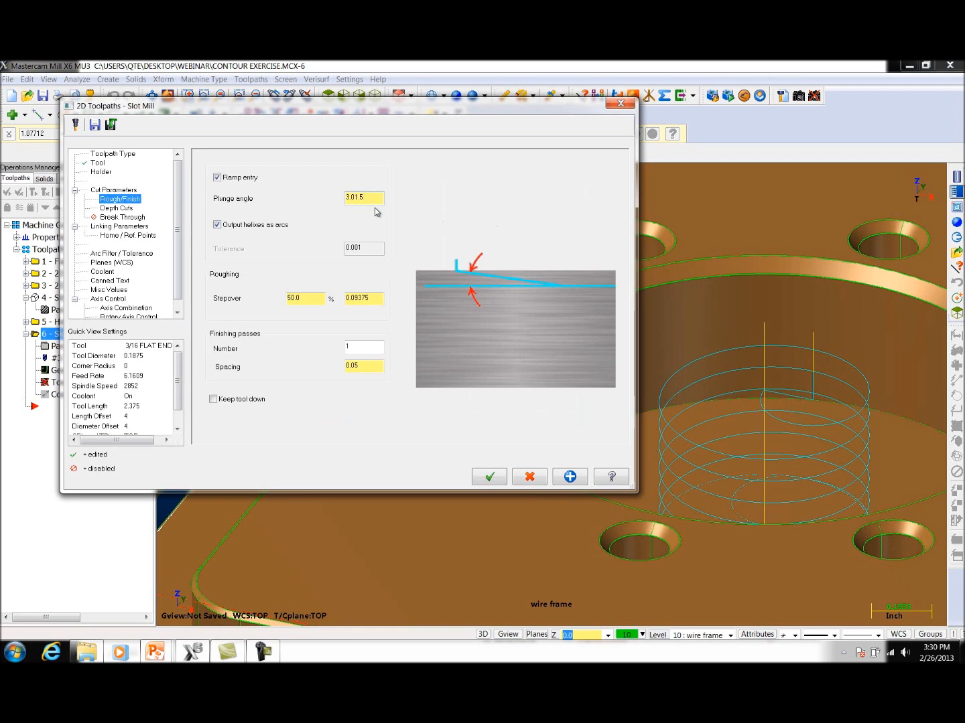
left_click_drag(373, 197, 300, 207)
type("1.5")
left_click(360, 352)
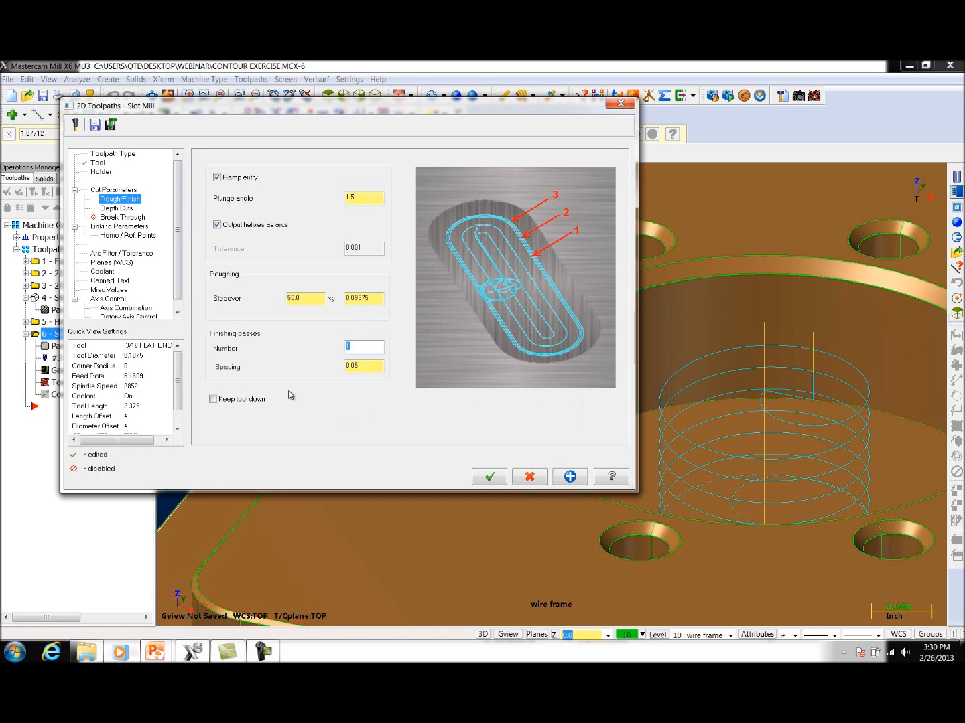
key("Tab")
key("BackSpace")
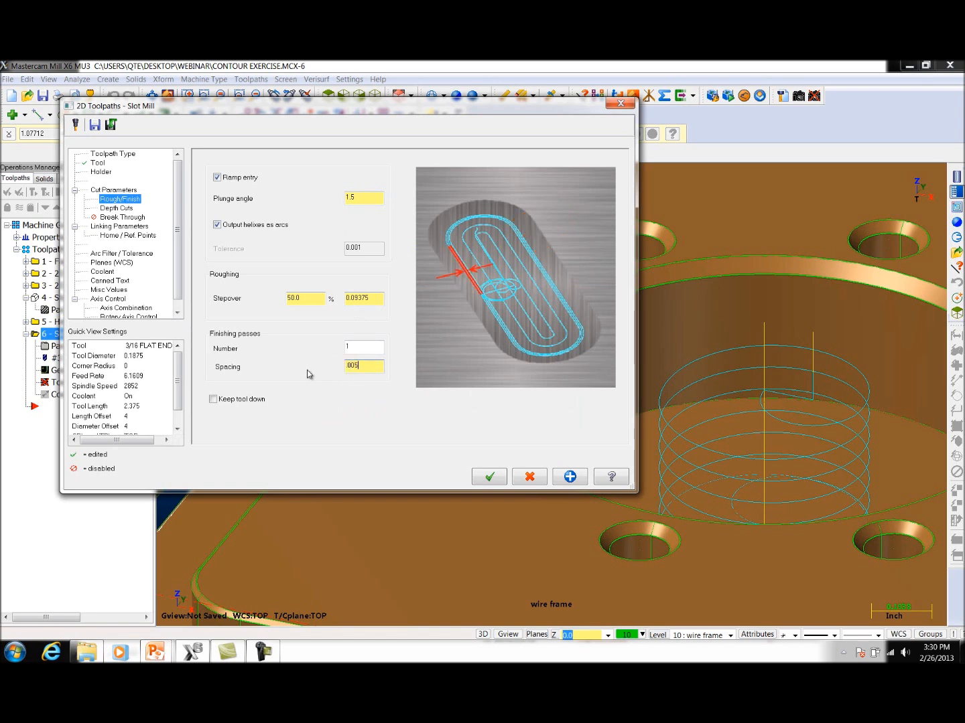
Step: Enable Keep tool down for the slot's depth cuts and set the incremental depth to -0.05
left_click(120, 208)
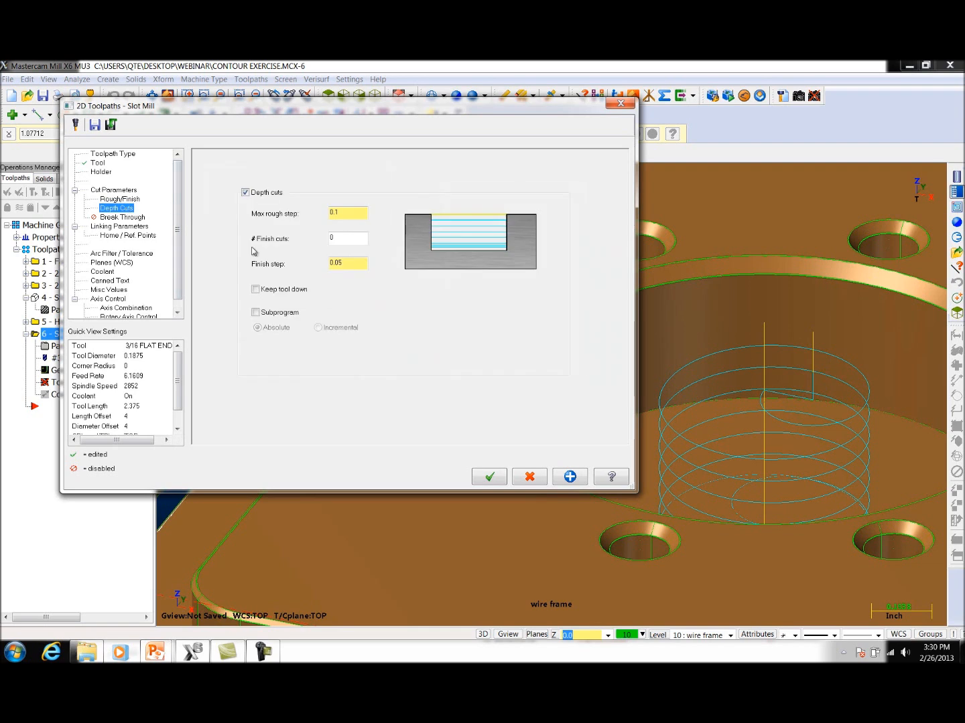
left_click(256, 290)
left_click(105, 228)
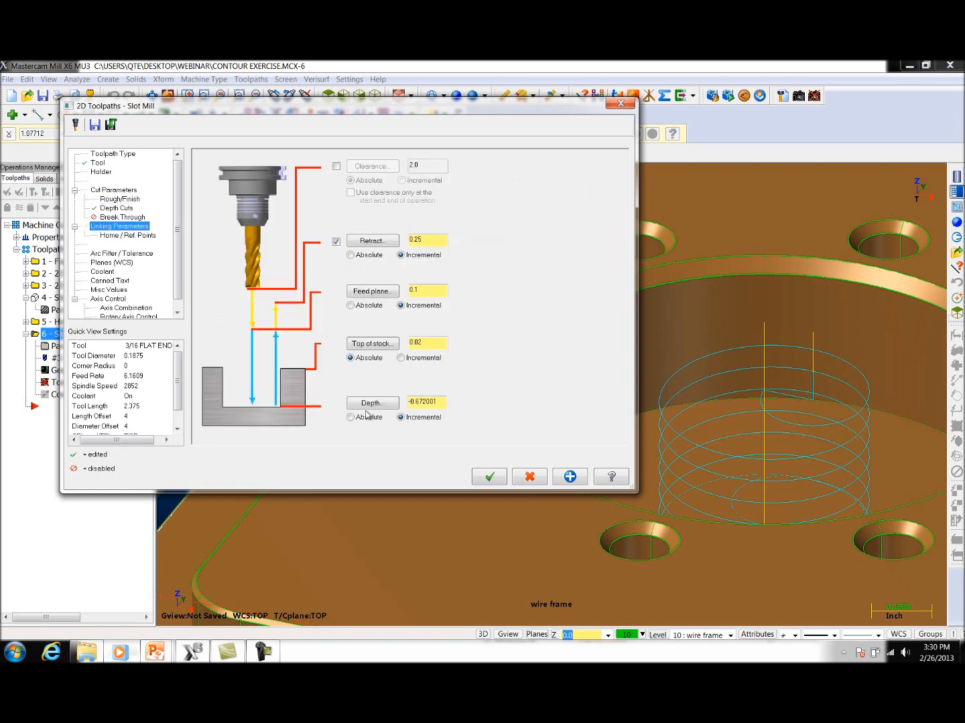
left_click_drag(441, 401, 394, 401)
type("-.05")
key("Return")
Step: Pick the top of stock from the raised block's base corner on the lower step, make the retract absolute and generate the slot toolpath
left_click(365, 344)
scroll(571, 334, "down", 3)
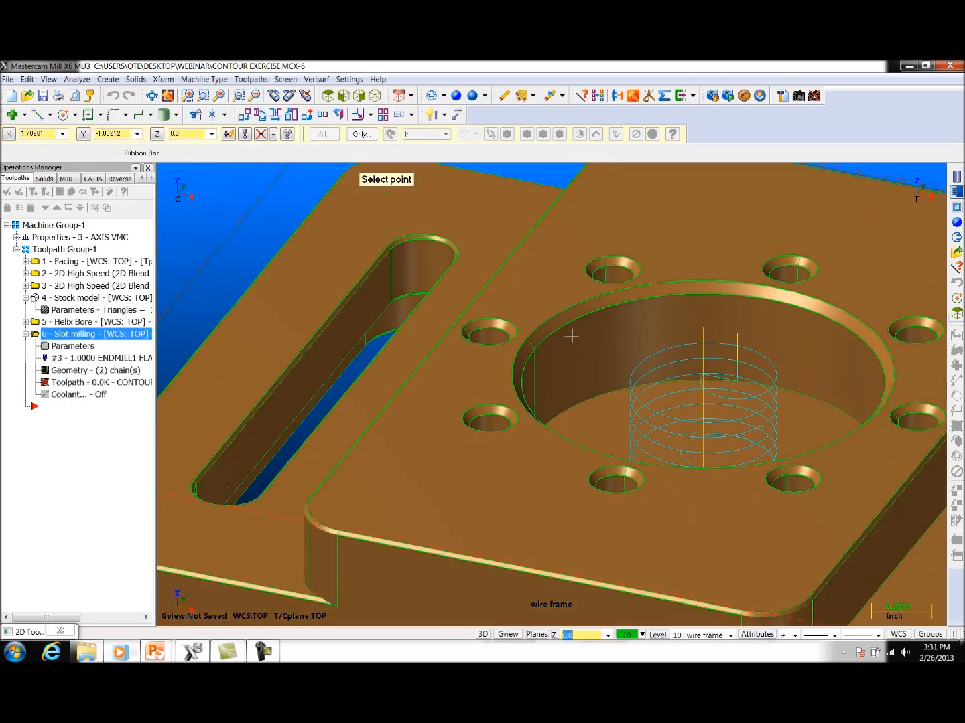
scroll(570, 336, "up", 1)
middle_click_drag(570, 336, 426, 329)
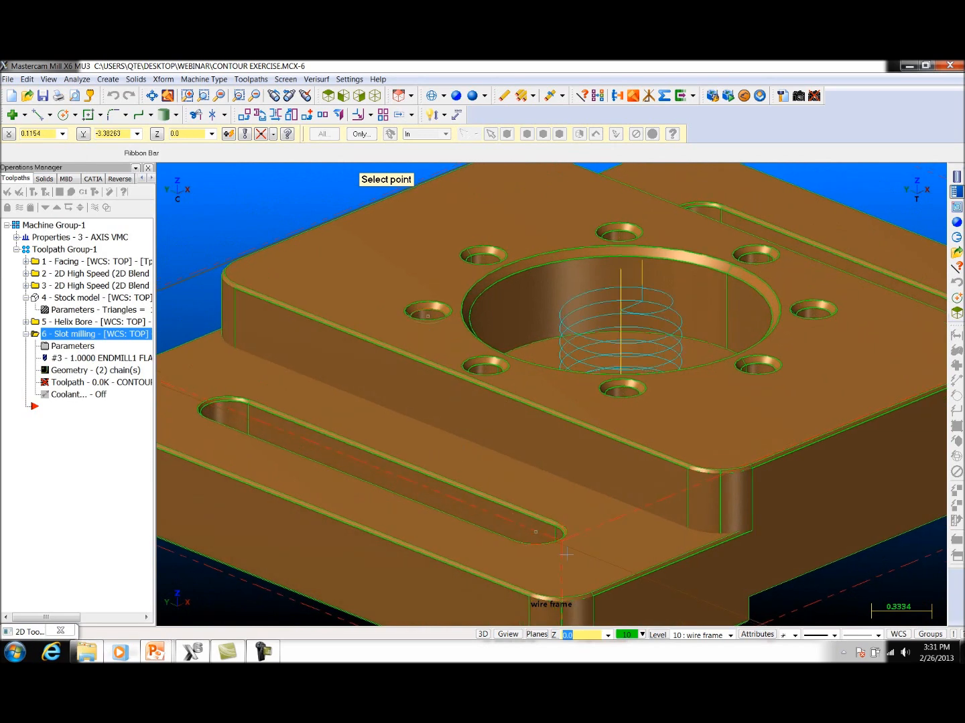
left_click(687, 529)
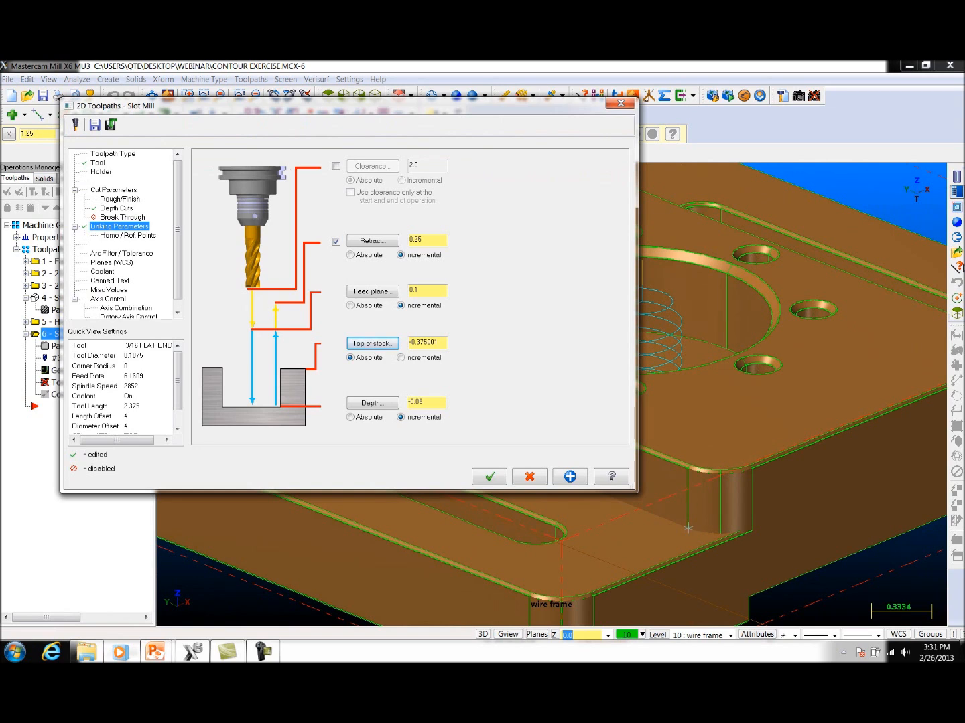
left_click(361, 259)
left_click(499, 481)
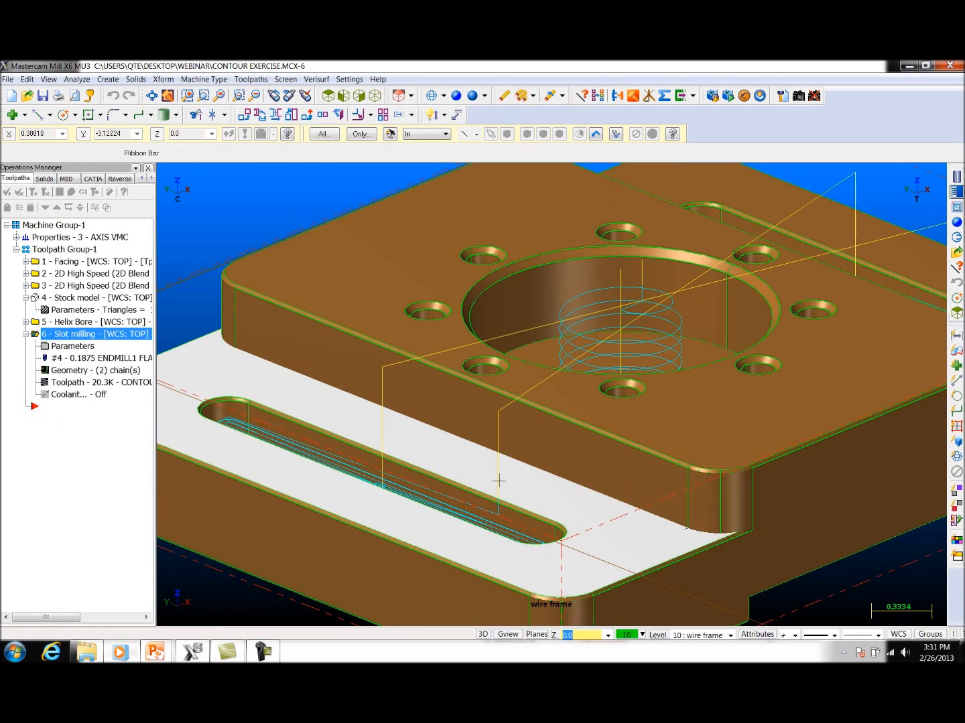
Step: Verify the slot milling on the stock model, inspect both slots from different angles during the cut and close the simulation
middle_click_drag(450, 454, 530, 420)
scroll(475, 393, "down", 3)
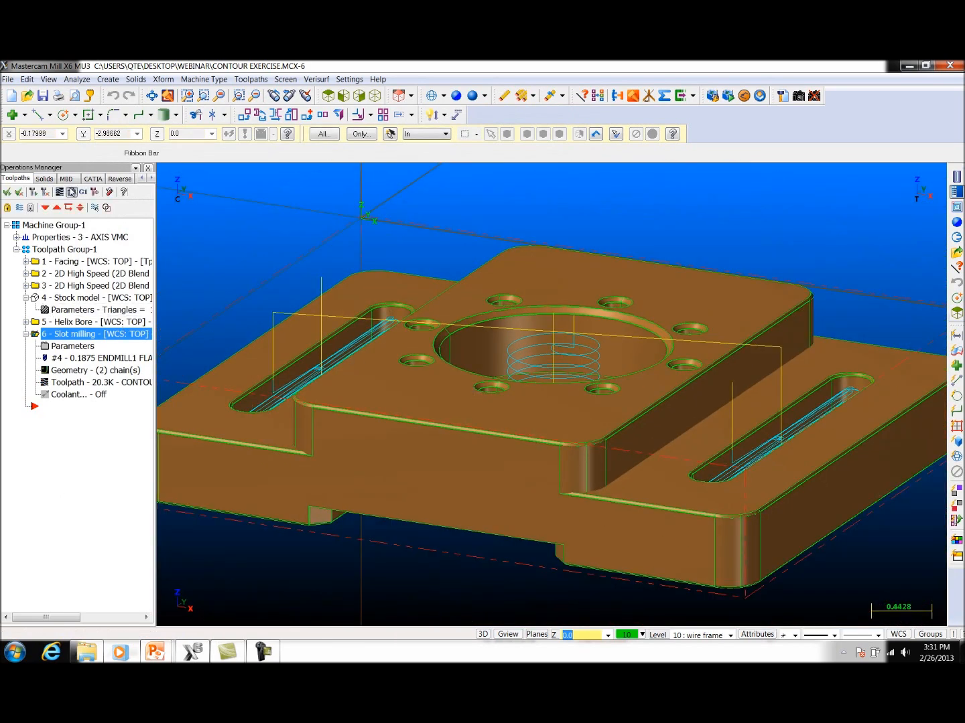
left_click(71, 192)
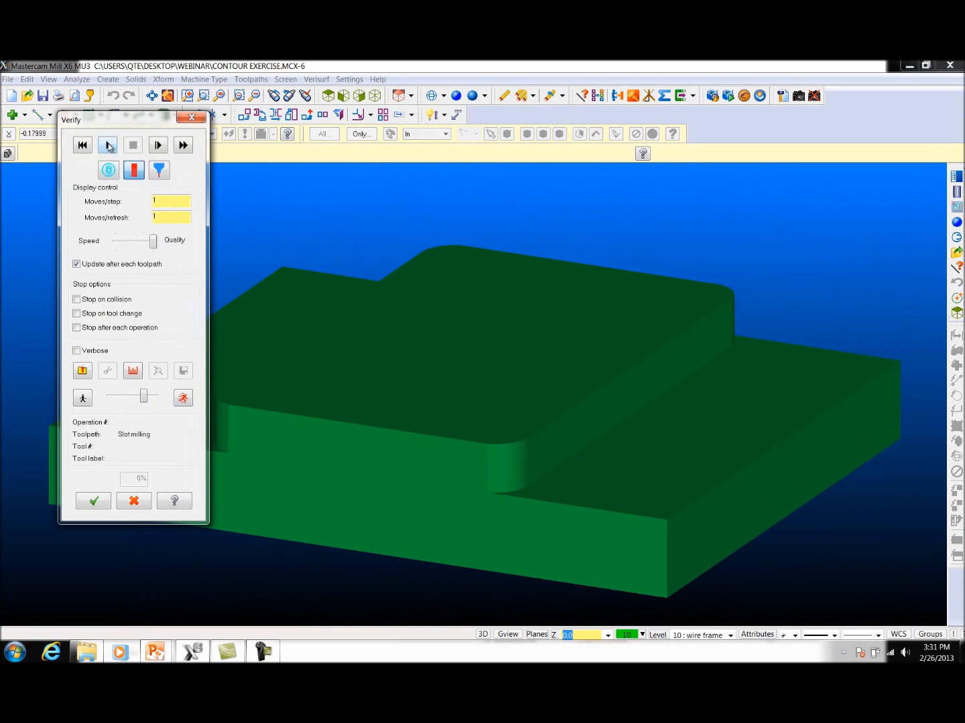
left_click(108, 146)
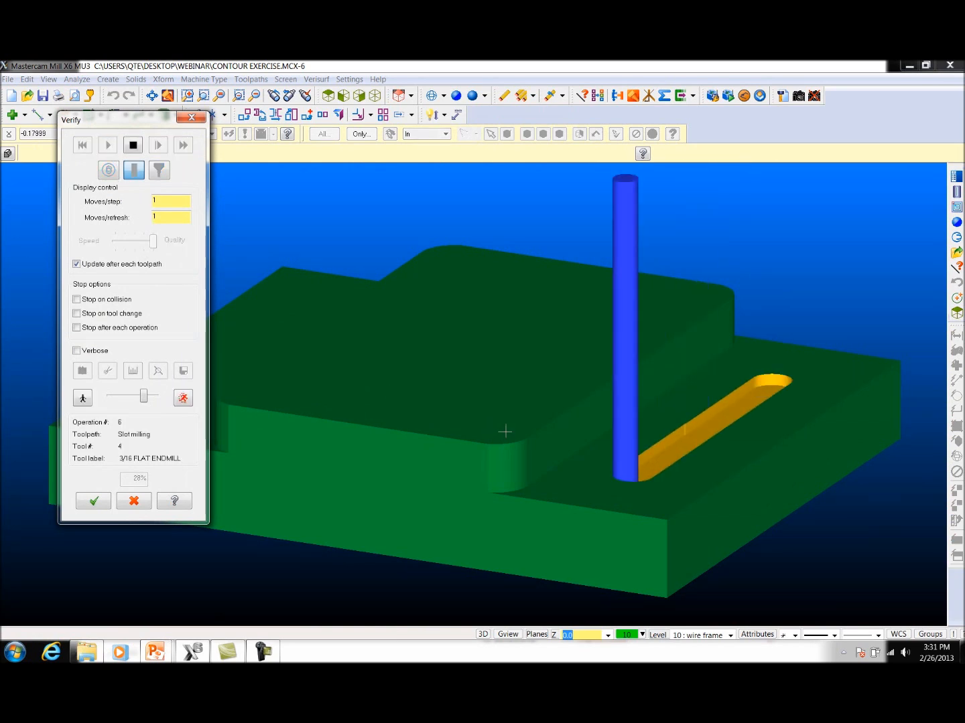
middle_click_drag(520, 430, 487, 448)
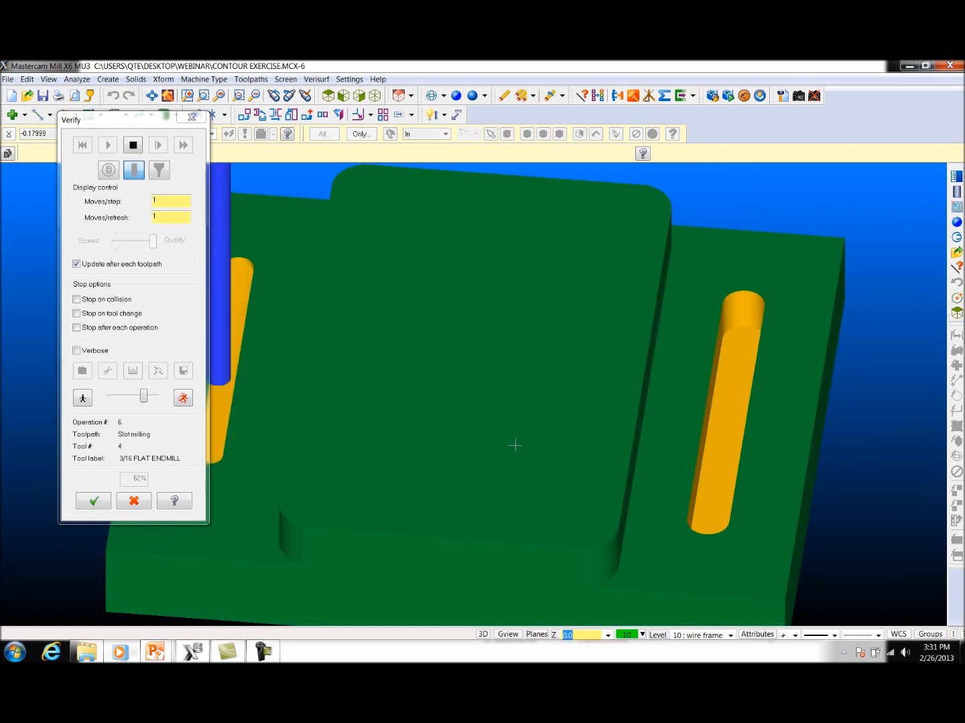
middle_click_drag(547, 452, 581, 480)
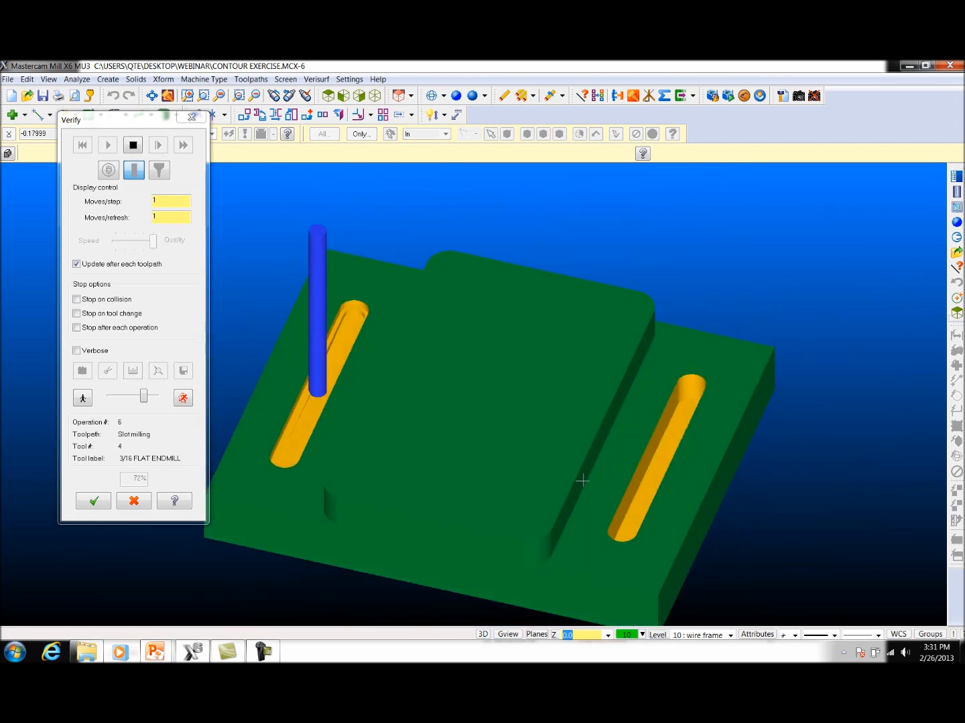
left_click(191, 116)
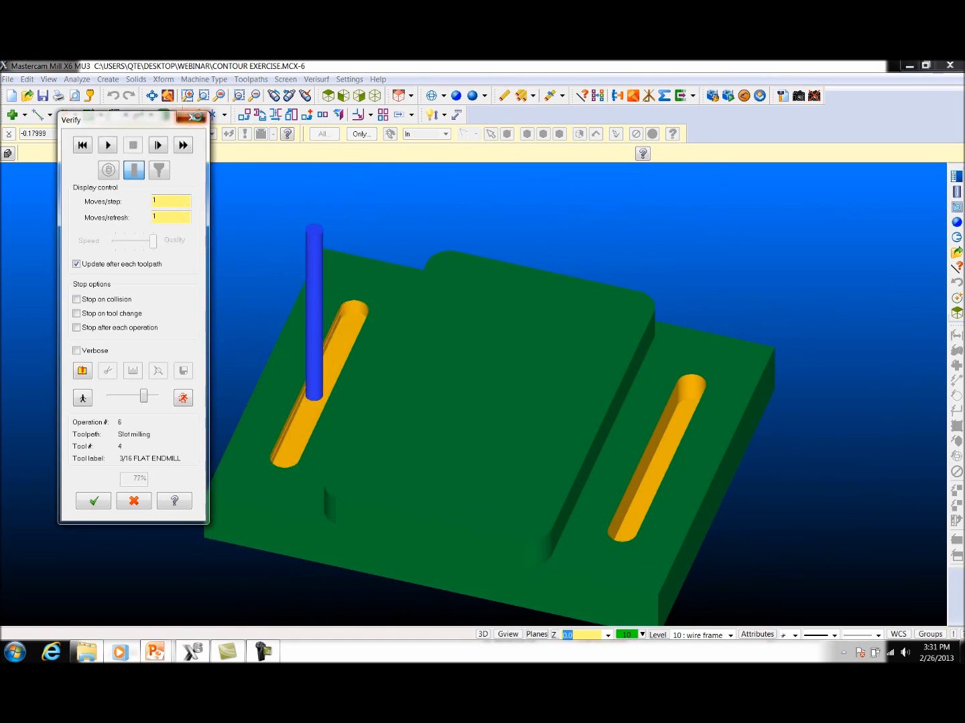
Step: Replace the slot milling tool with the 1/8 FLAT ENDMILL from the tool library and regenerate the toolpath
left_click(73, 347)
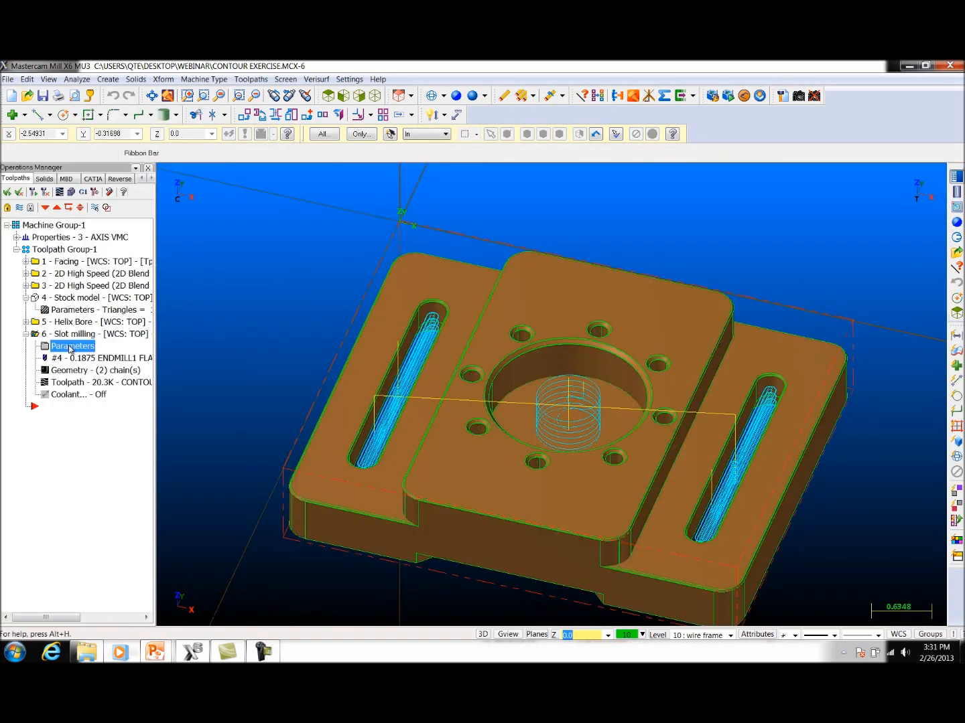
left_click(95, 164)
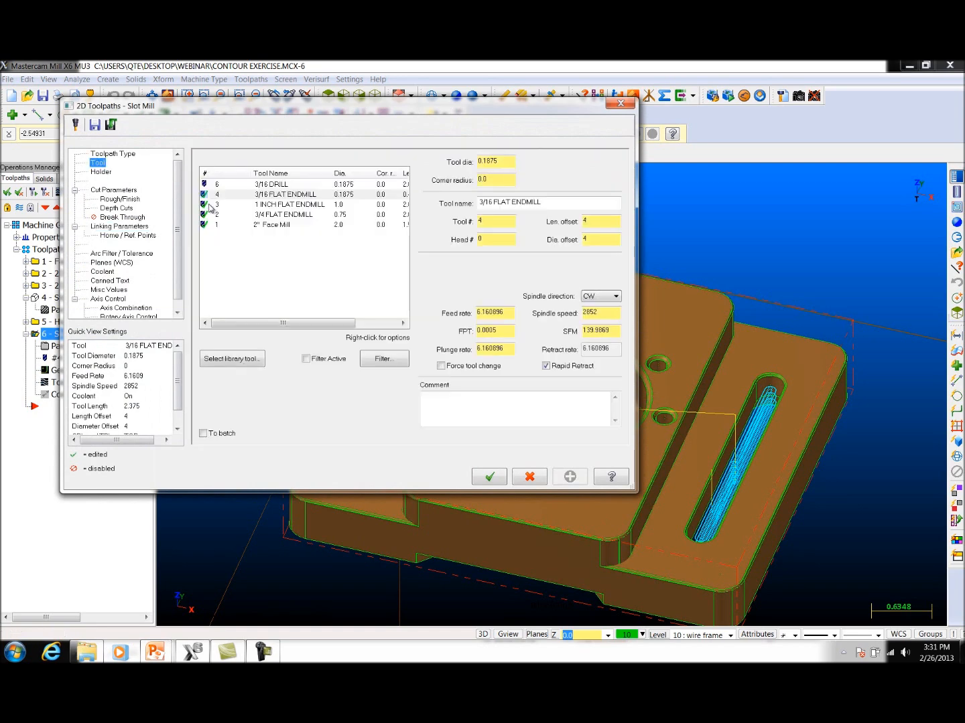
left_click(226, 362)
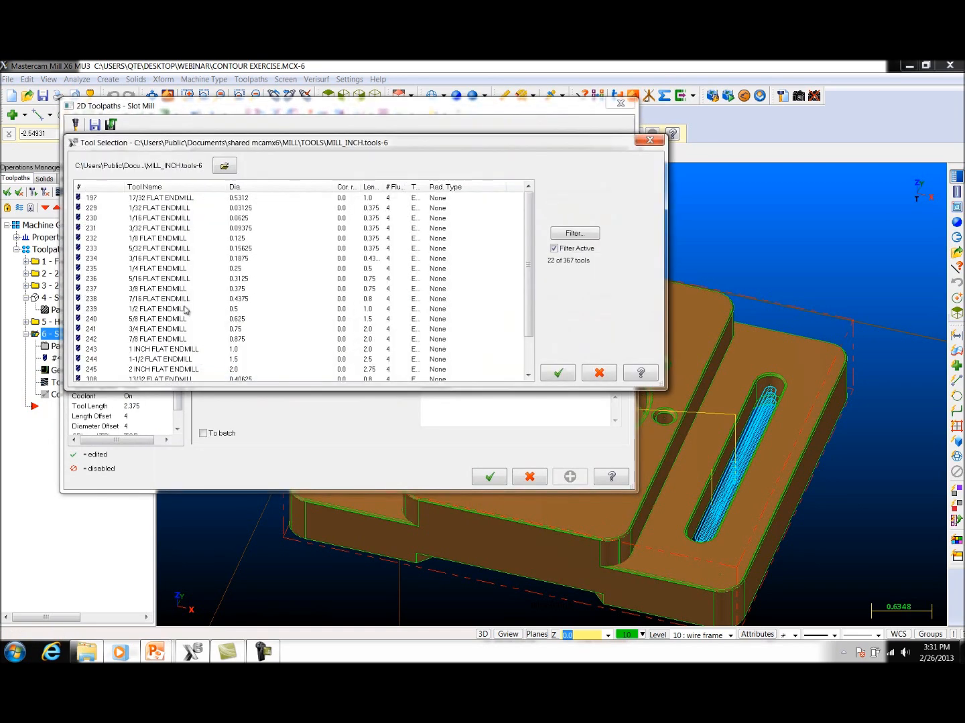
left_click(154, 241)
left_click(558, 372)
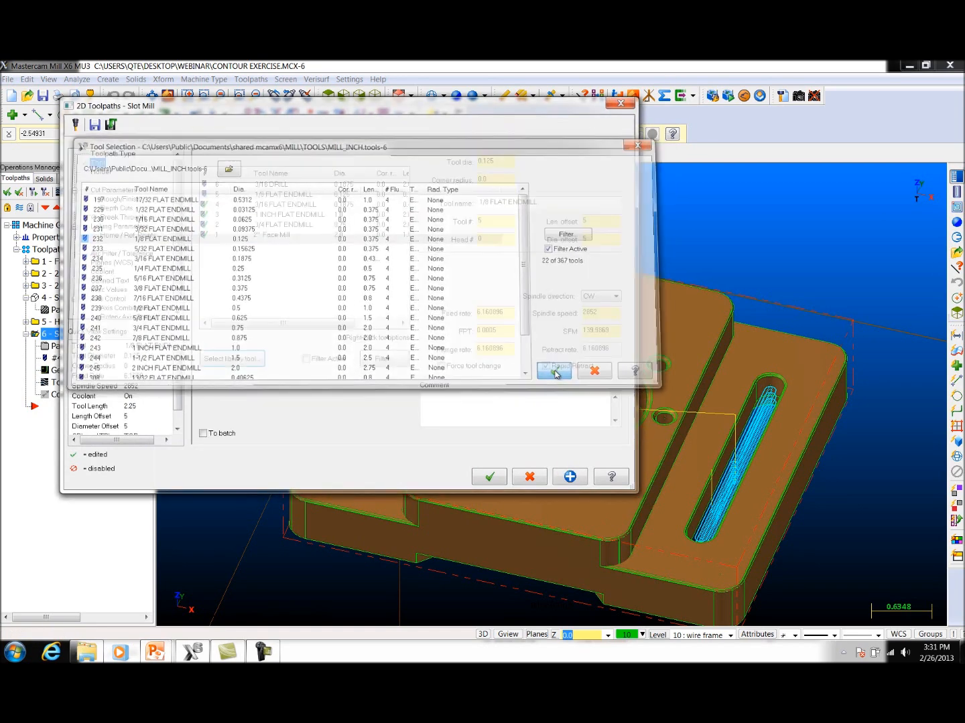
left_click(489, 477)
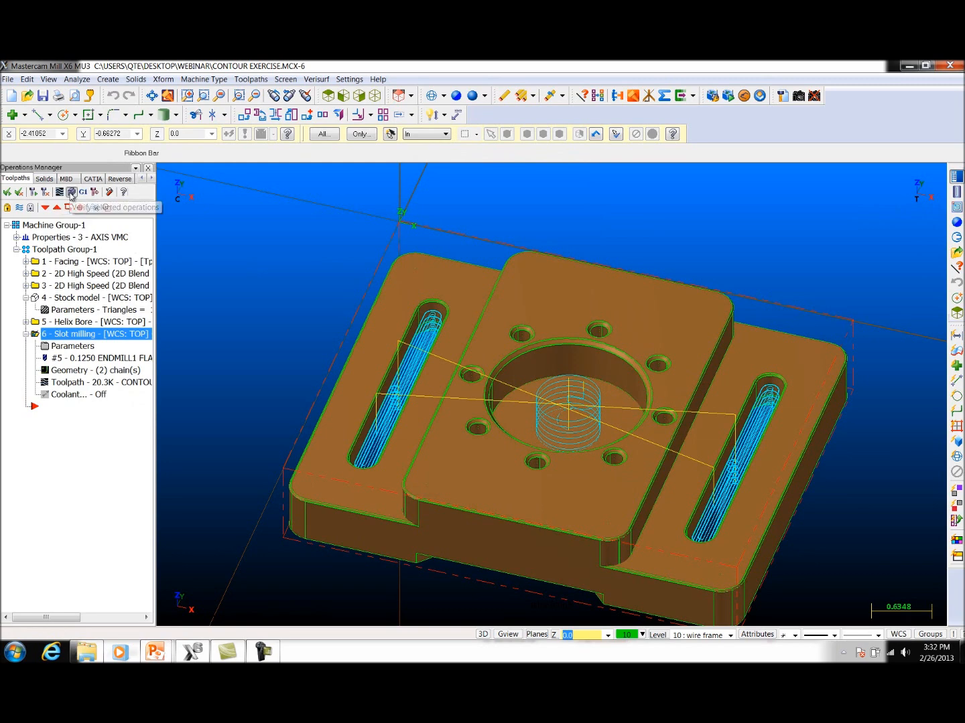
Step: Verify the slot milling with the 1/8 endmill and close the simulation
left_click(70, 193)
left_click(108, 144)
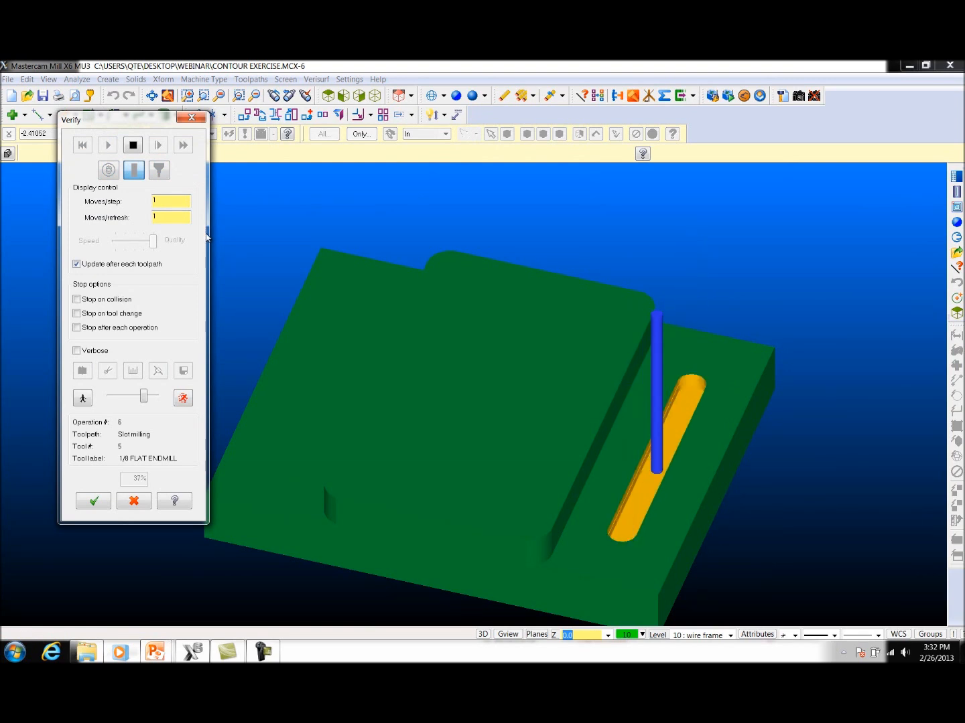
left_click(193, 118)
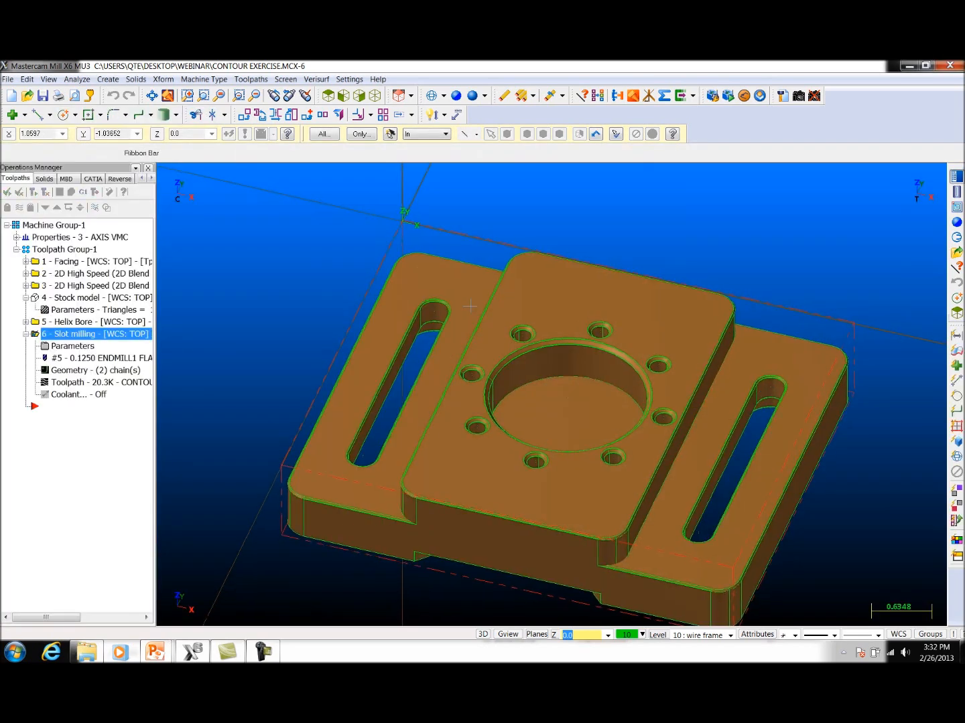
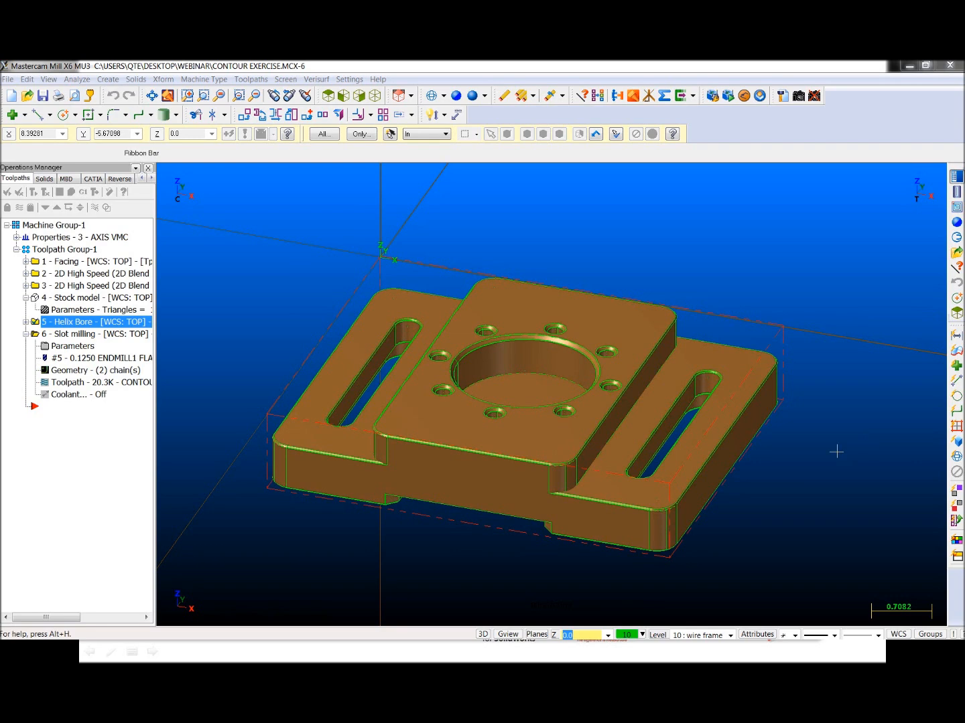
Step: Start a Thread Mill circle path toolpath on the circular edge of the large centre bore
left_click(251, 79)
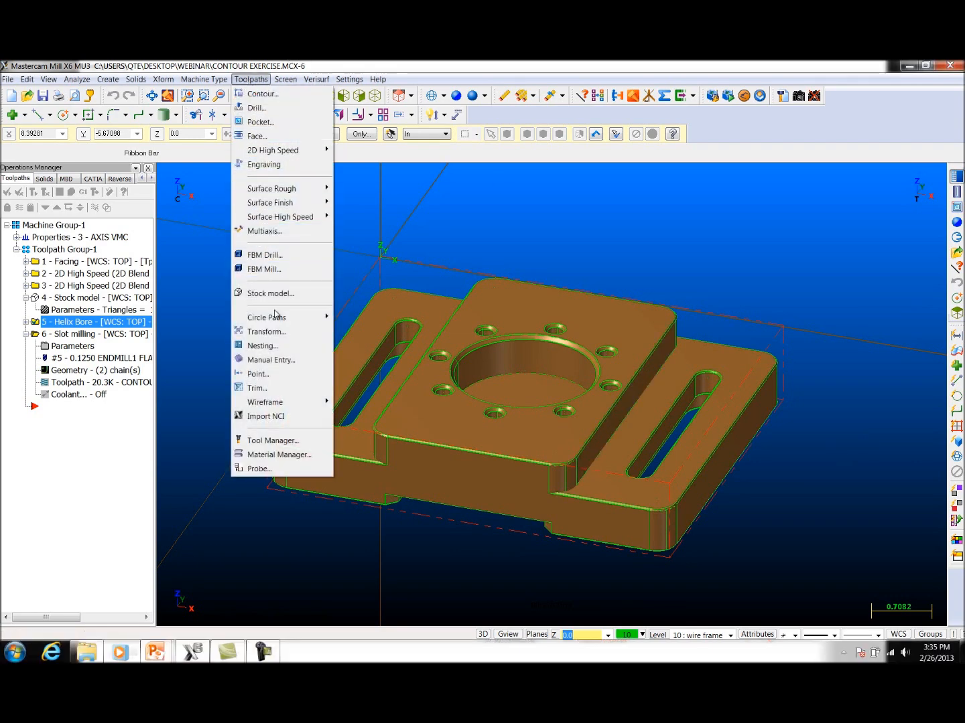
mouse_move(276, 317)
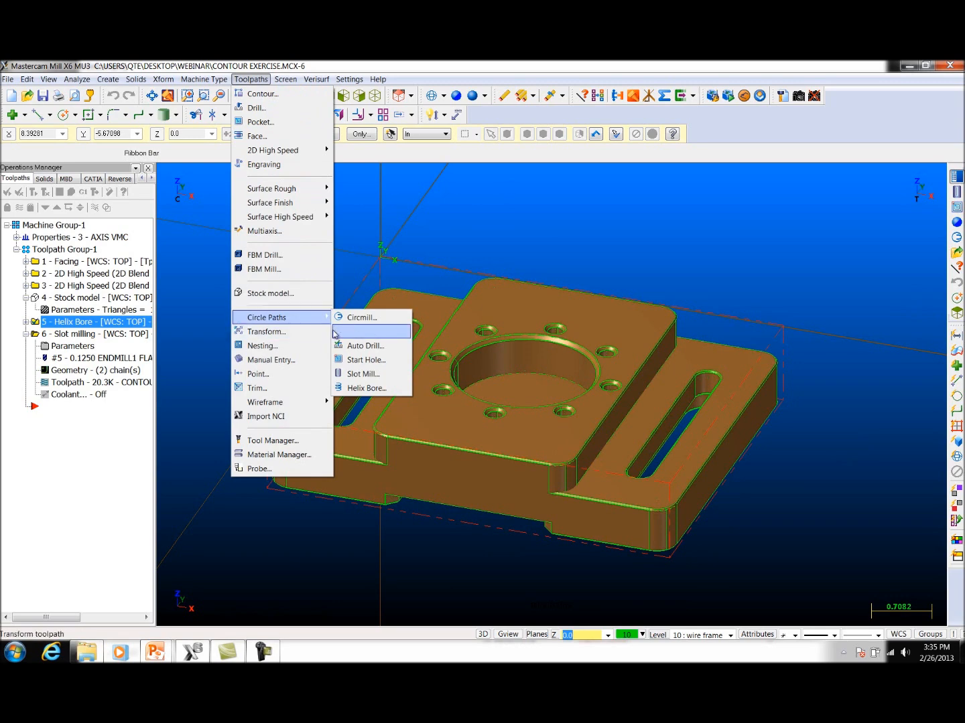
left_click(359, 331)
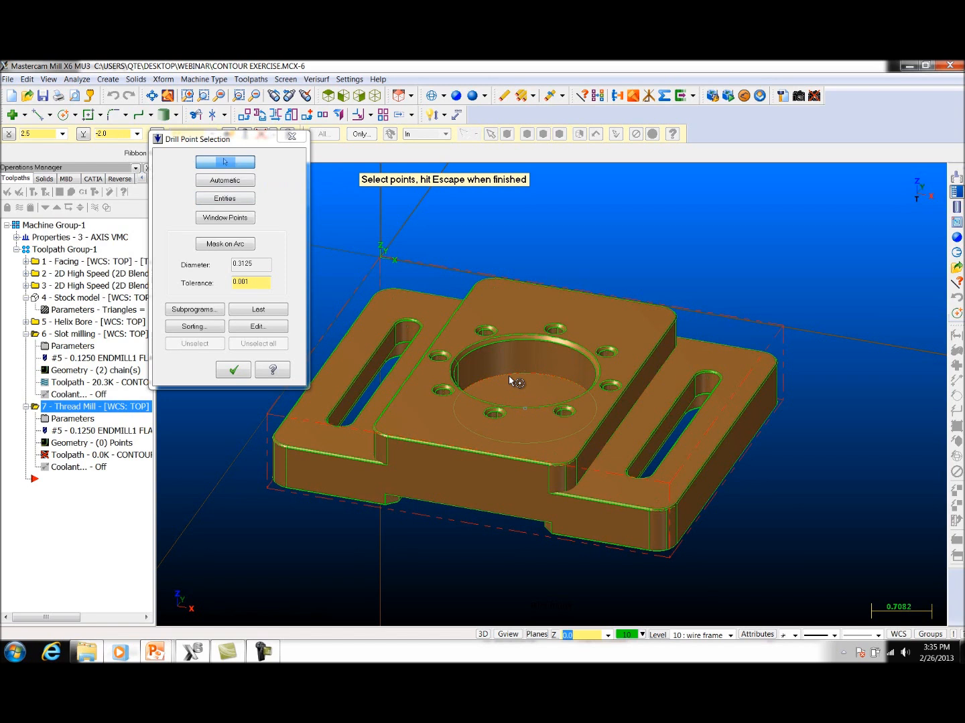
left_click(223, 200)
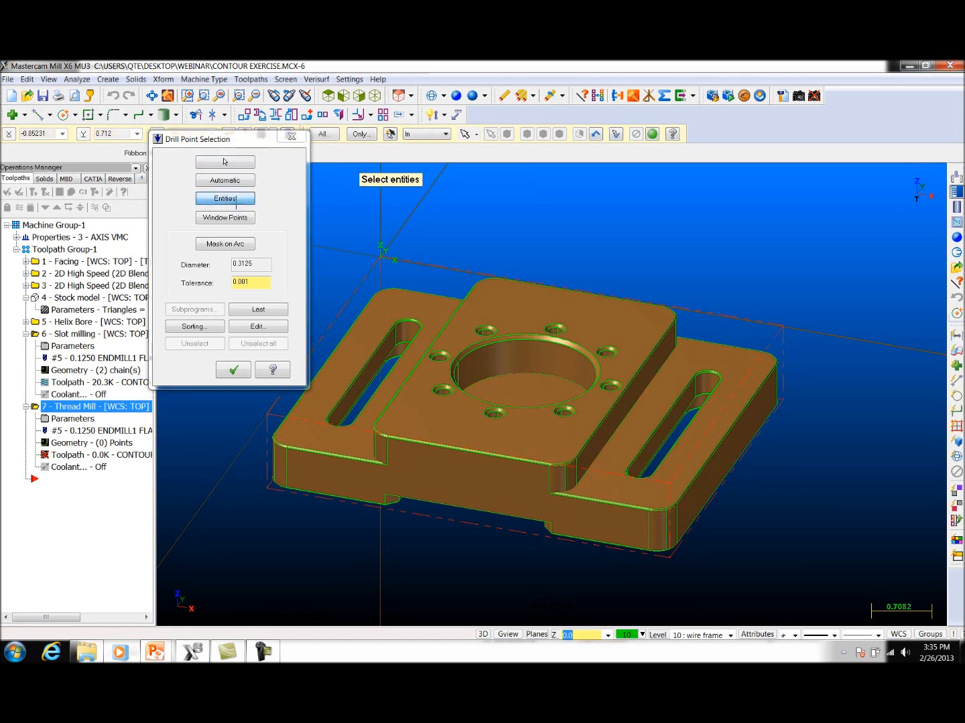
left_click(527, 334)
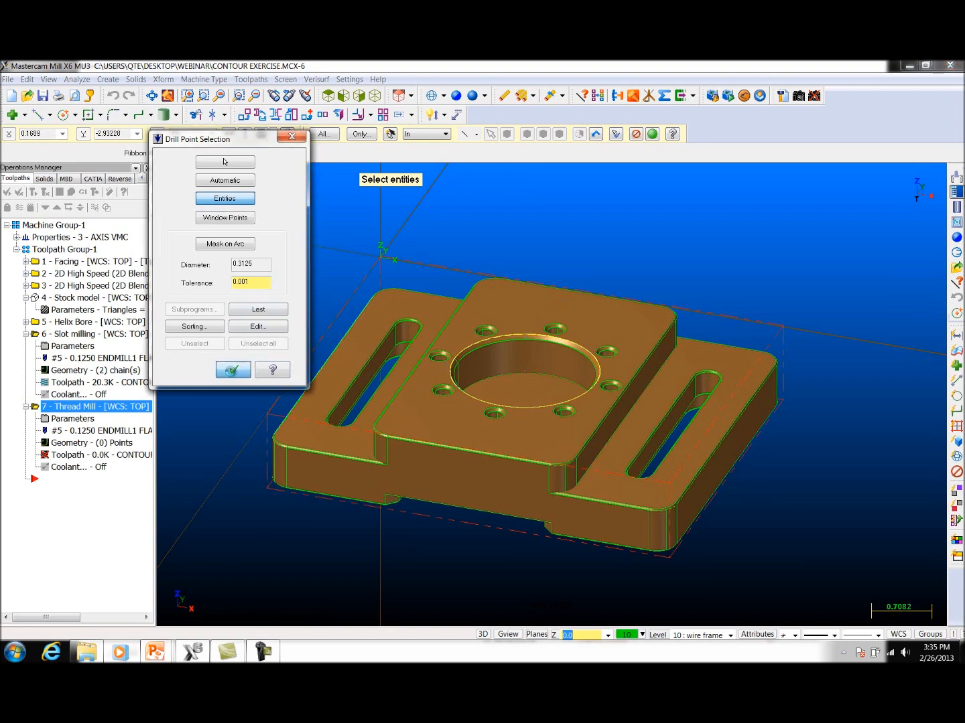
left_click(233, 370)
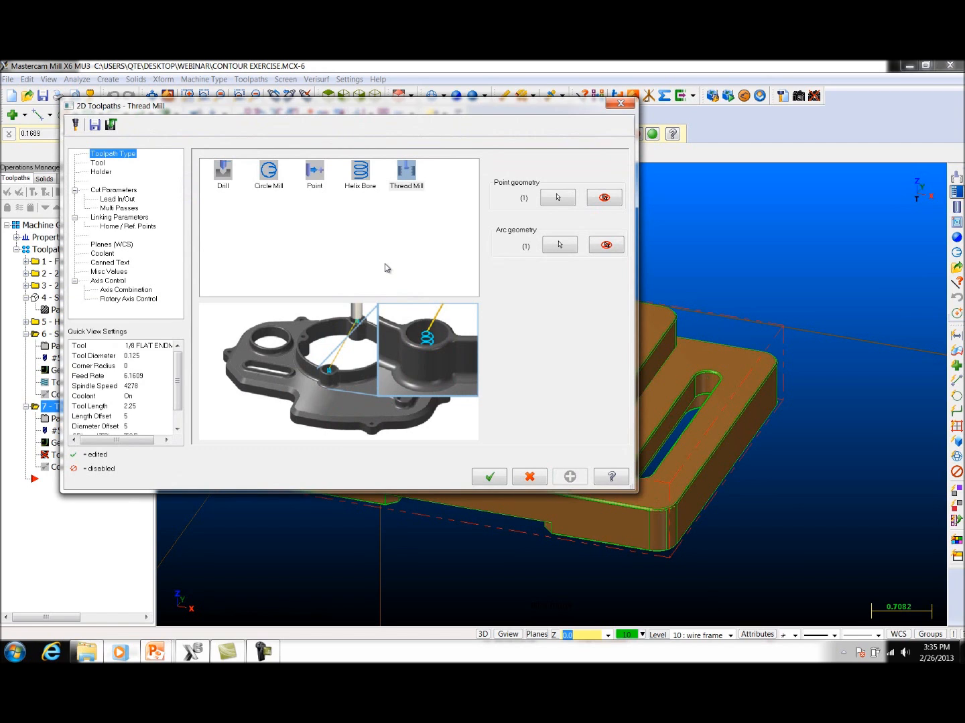
Step: Add another 3/4 FLAT ENDMILL from the tool library as the thread milling tool
left_click(96, 163)
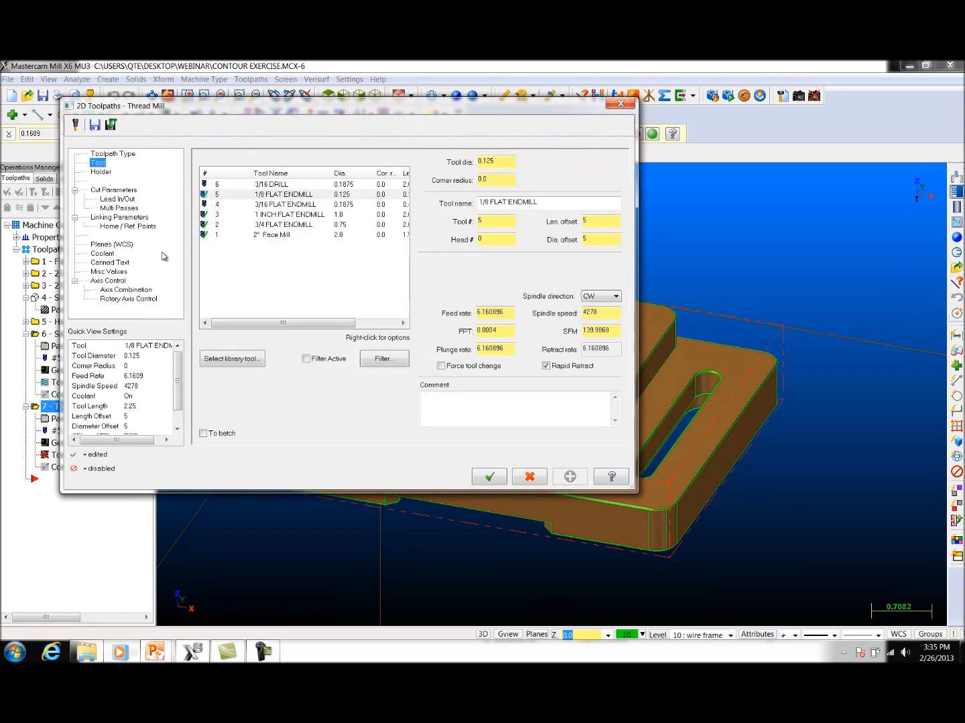
left_click(243, 359)
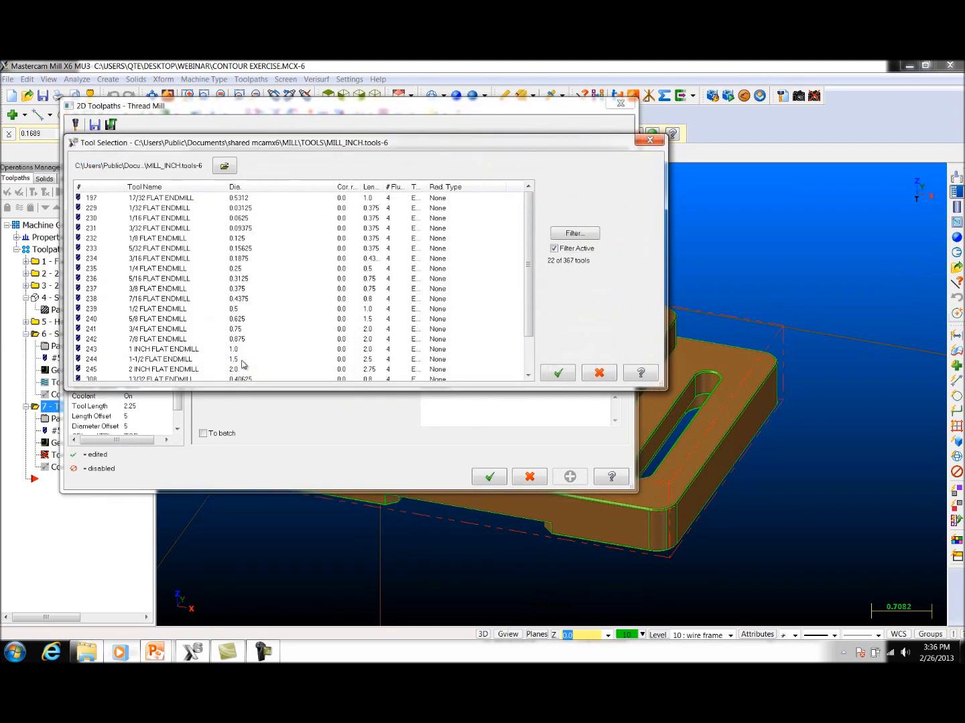
left_click(174, 329)
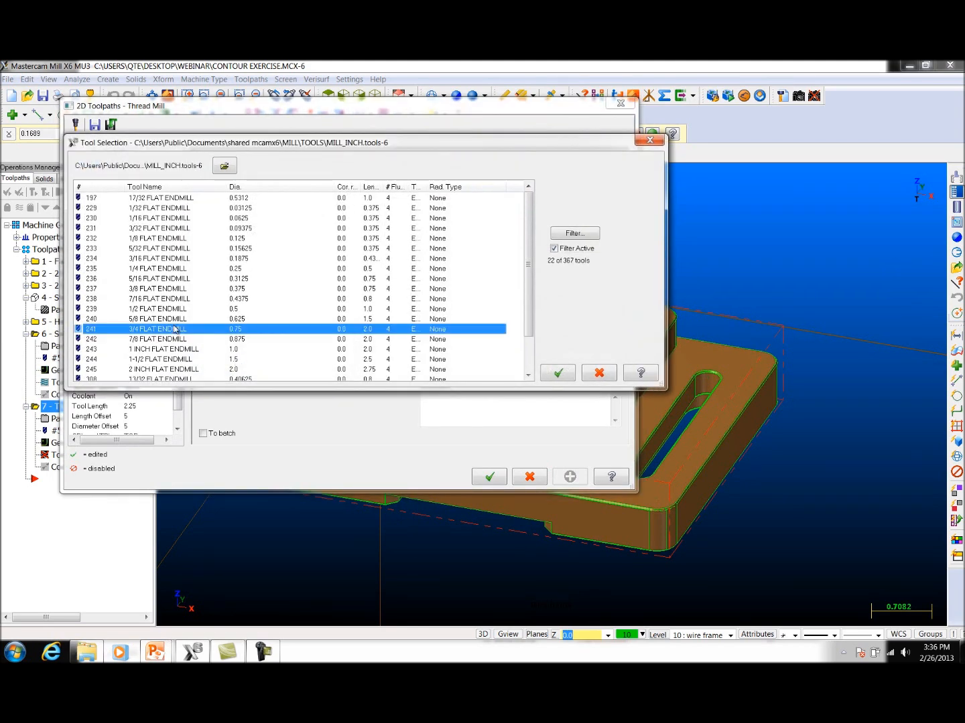
left_click(559, 374)
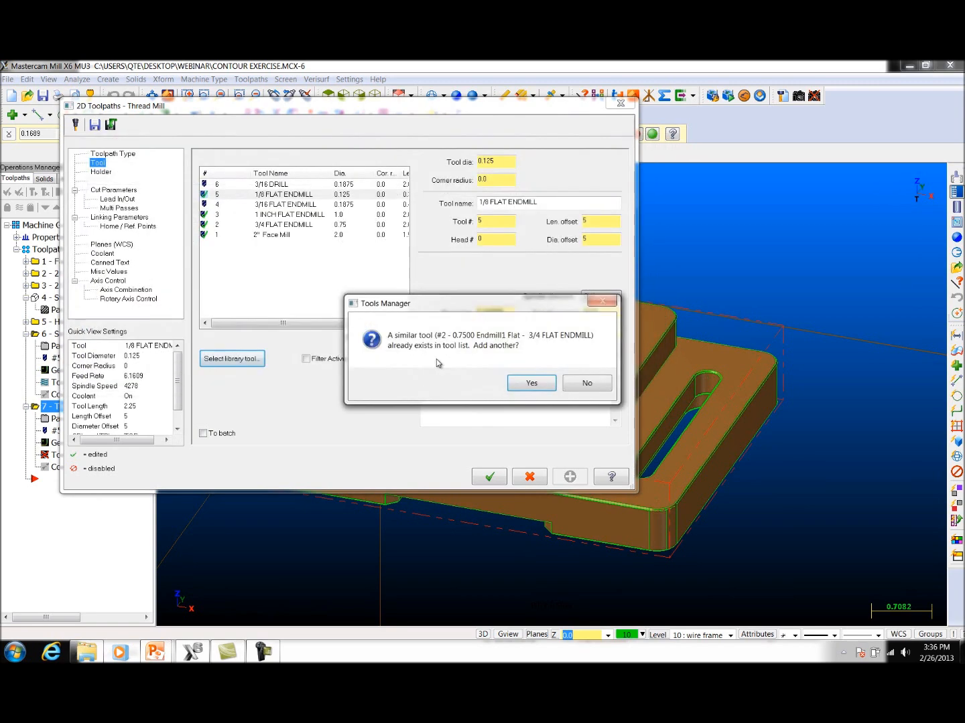
left_click(532, 383)
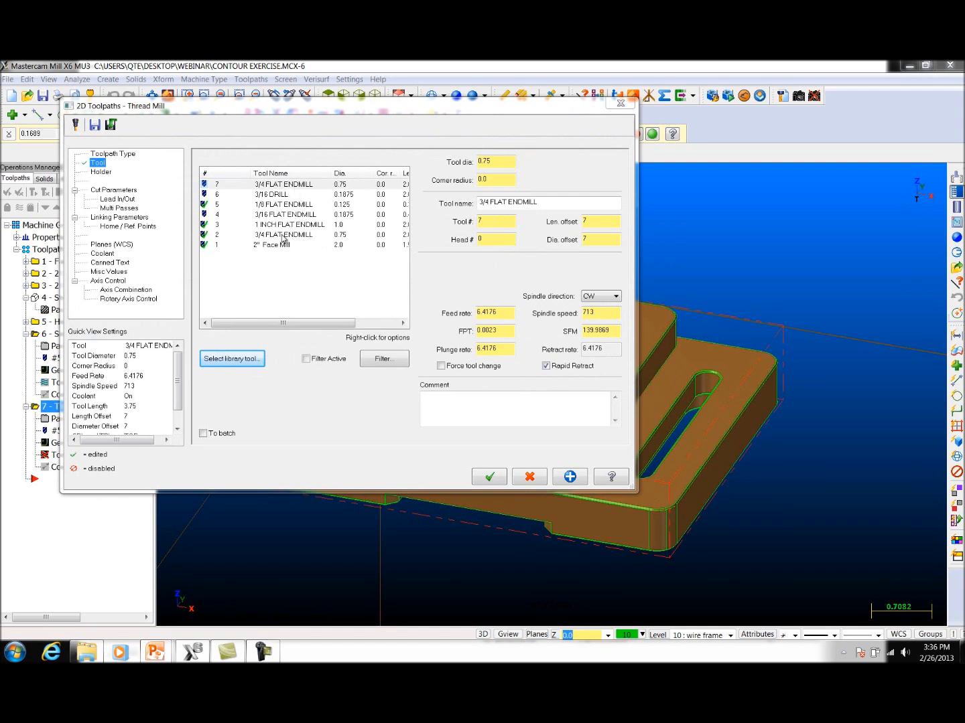
Step: Set the thread mill's number of active teeth to 10 and the thread pitch to 1/14
left_click(109, 191)
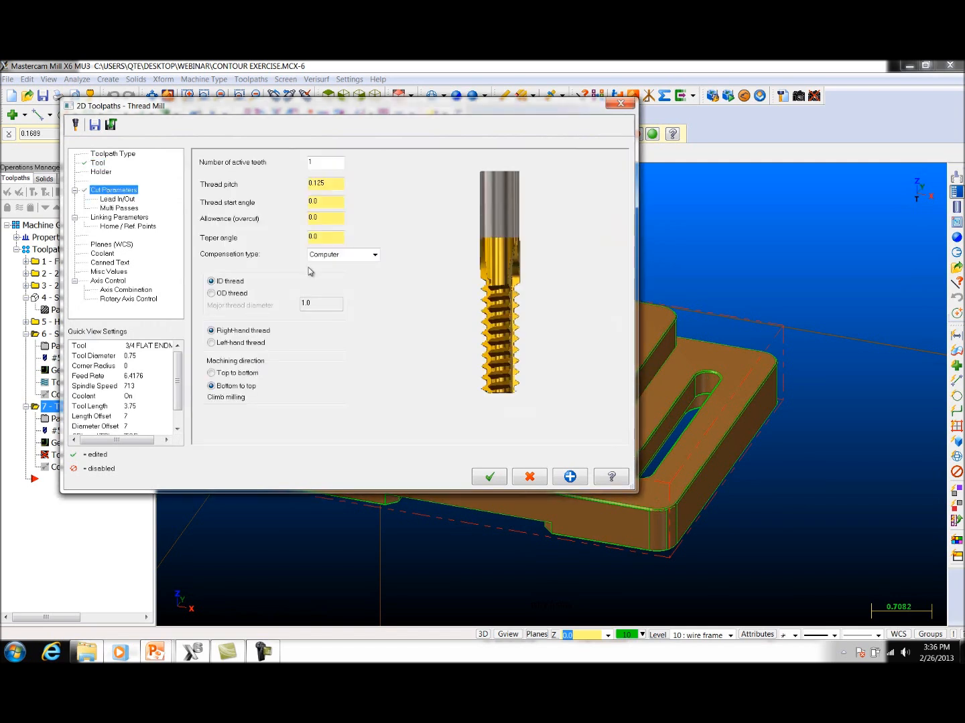
double_click(326, 163)
type("10")
key("Return")
key("Tab")
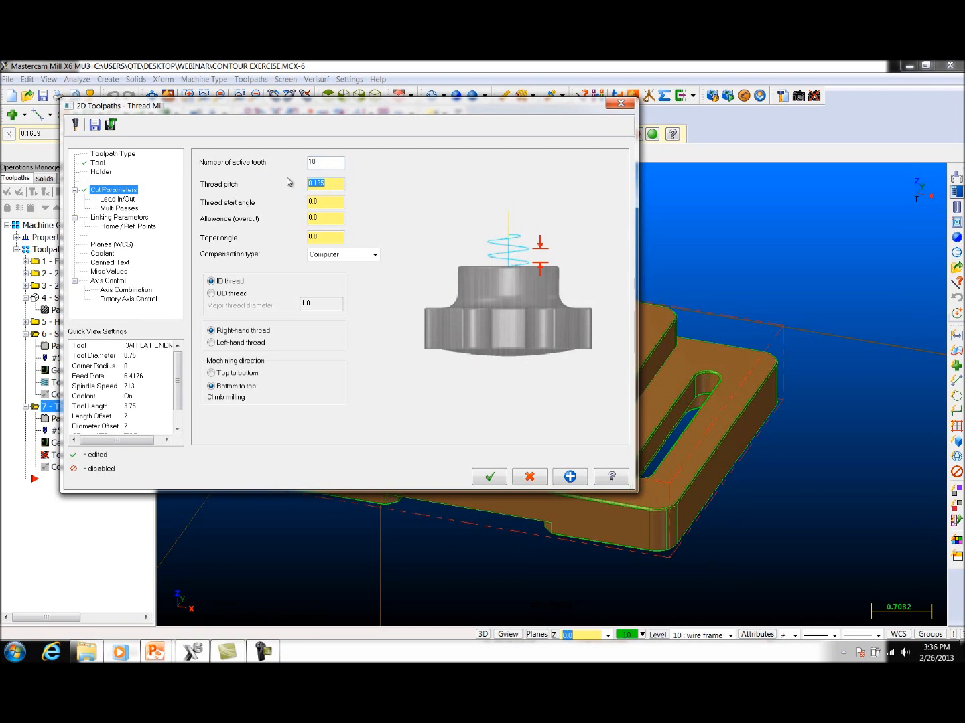
type("1/14")
key("Return")
left_click(126, 207)
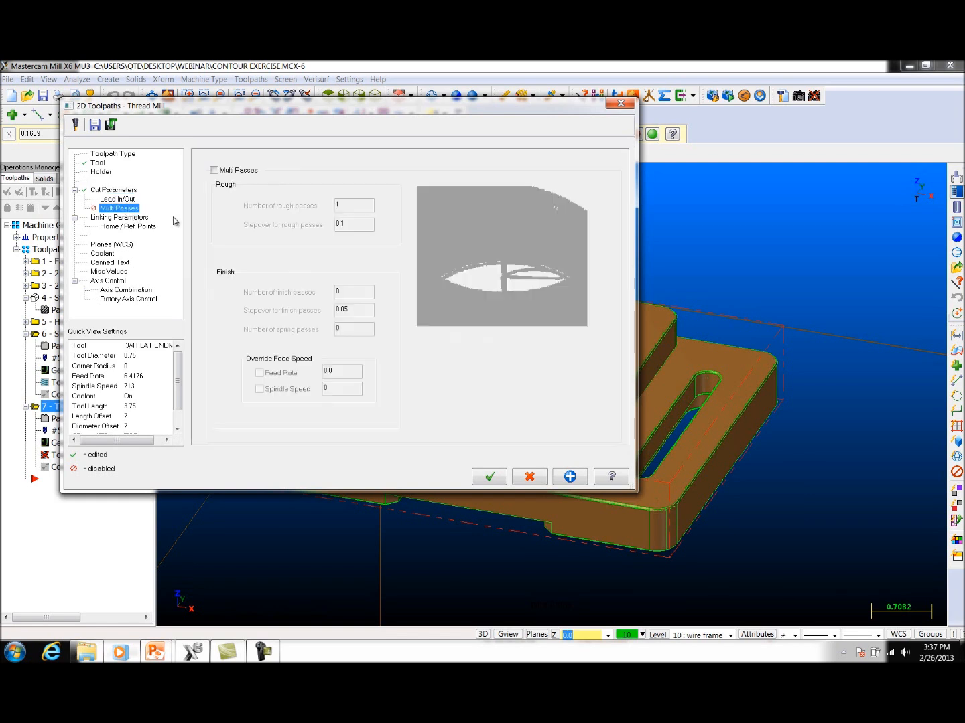
left_click(213, 171)
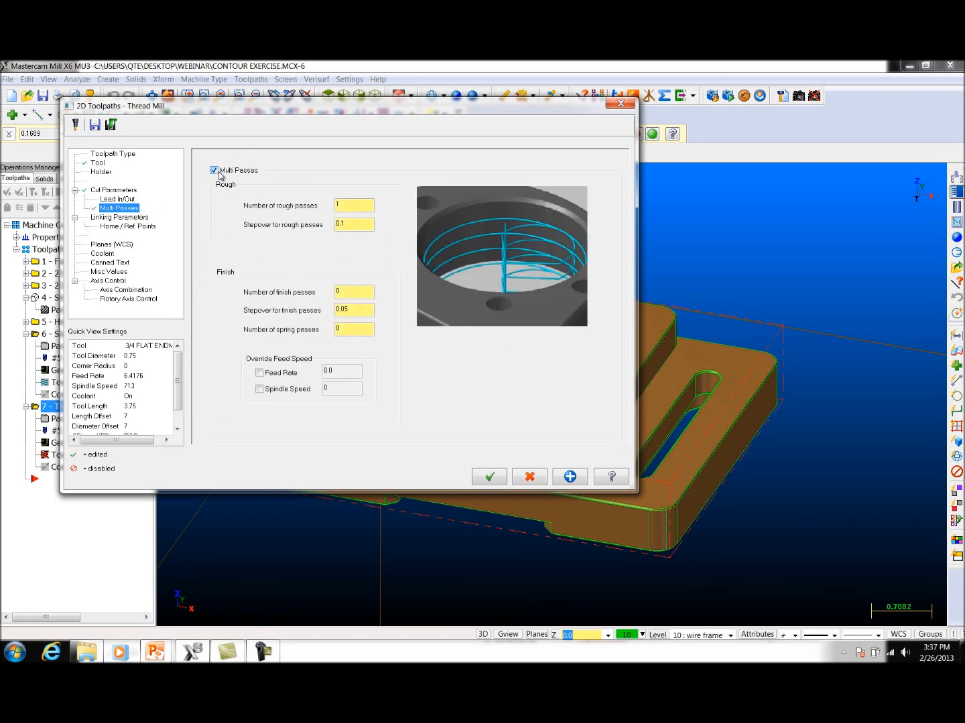
left_click(214, 171)
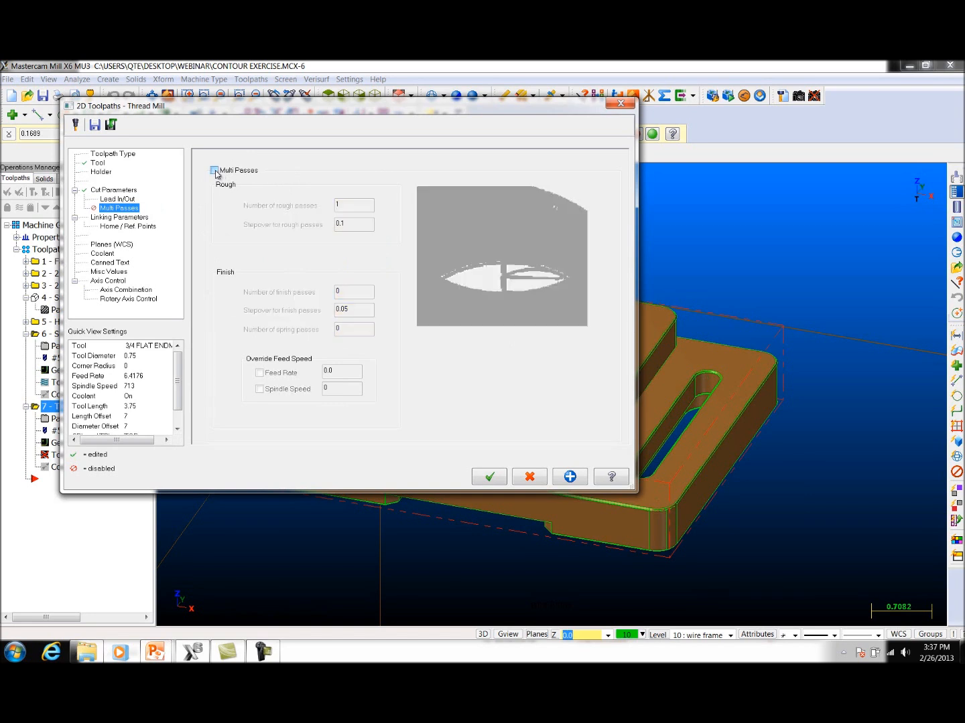
Step: Enable perpendicular entry for the thread mill's lead in/out and set the compensation type to Control
left_click(109, 199)
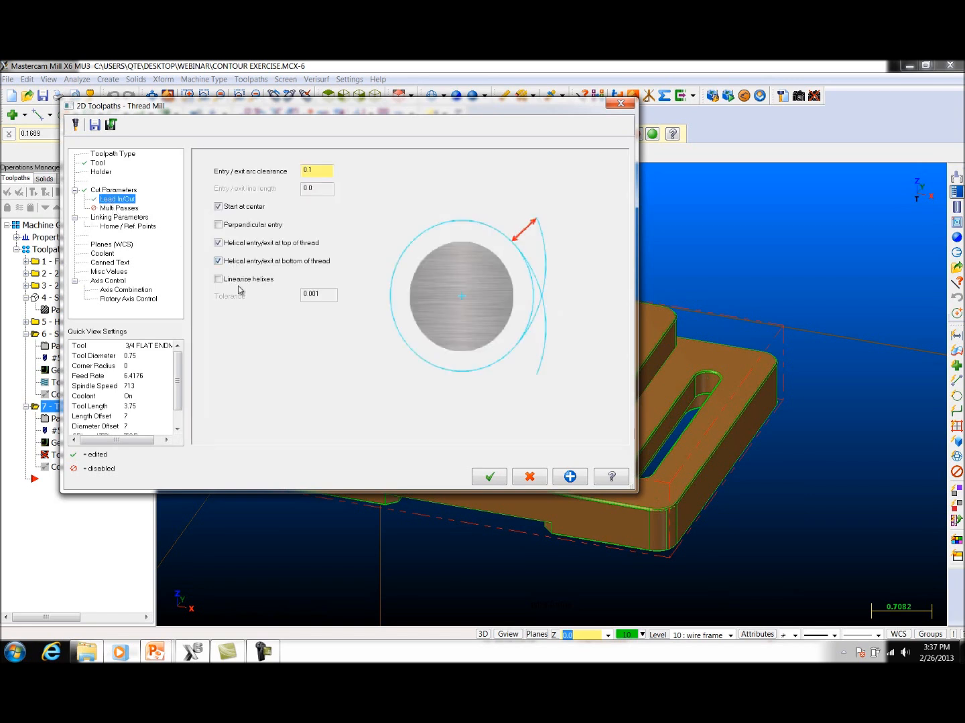
left_click(225, 228)
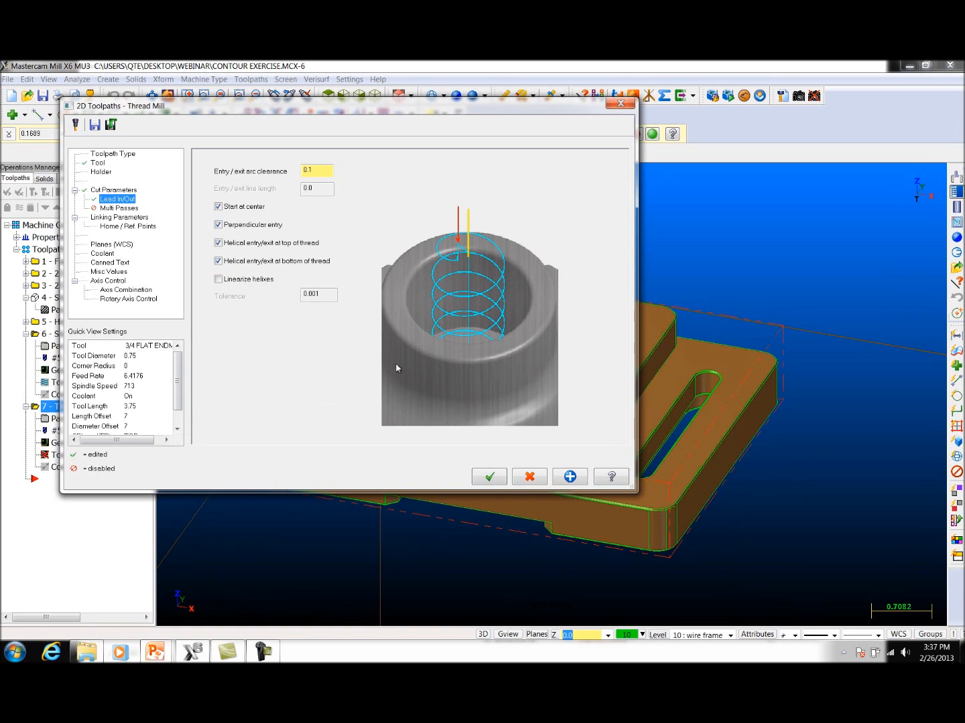
left_click(124, 190)
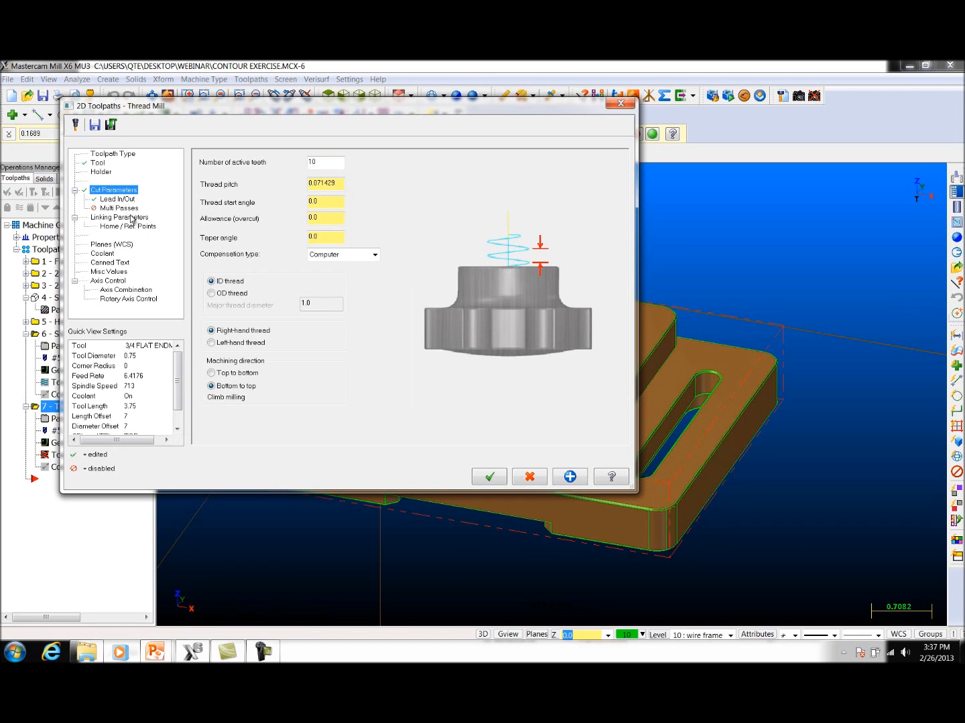
left_click(374, 255)
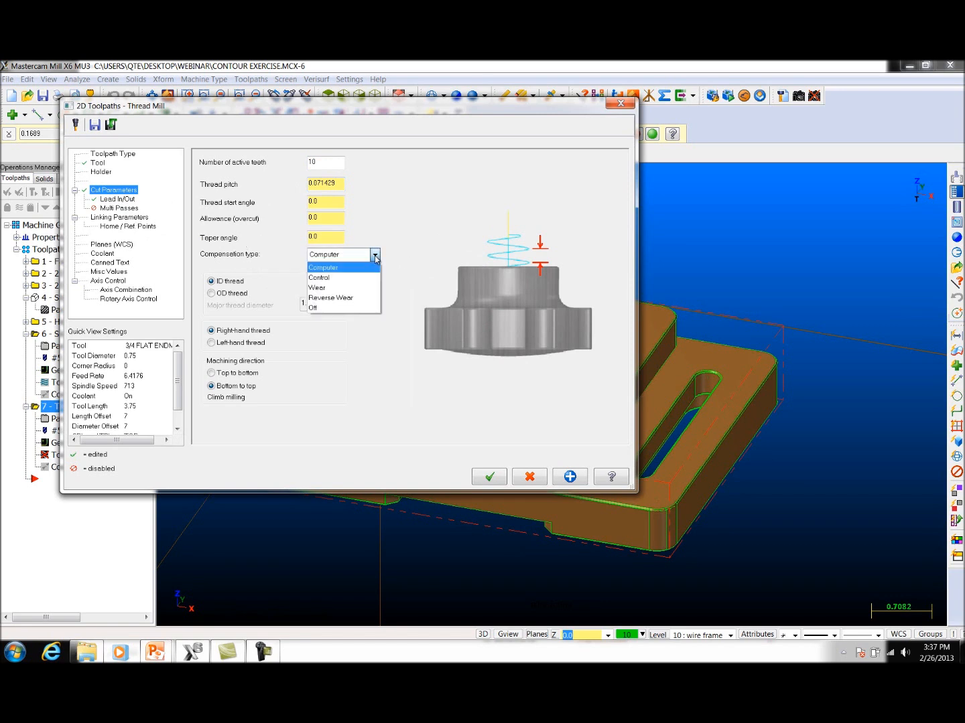
left_click(335, 277)
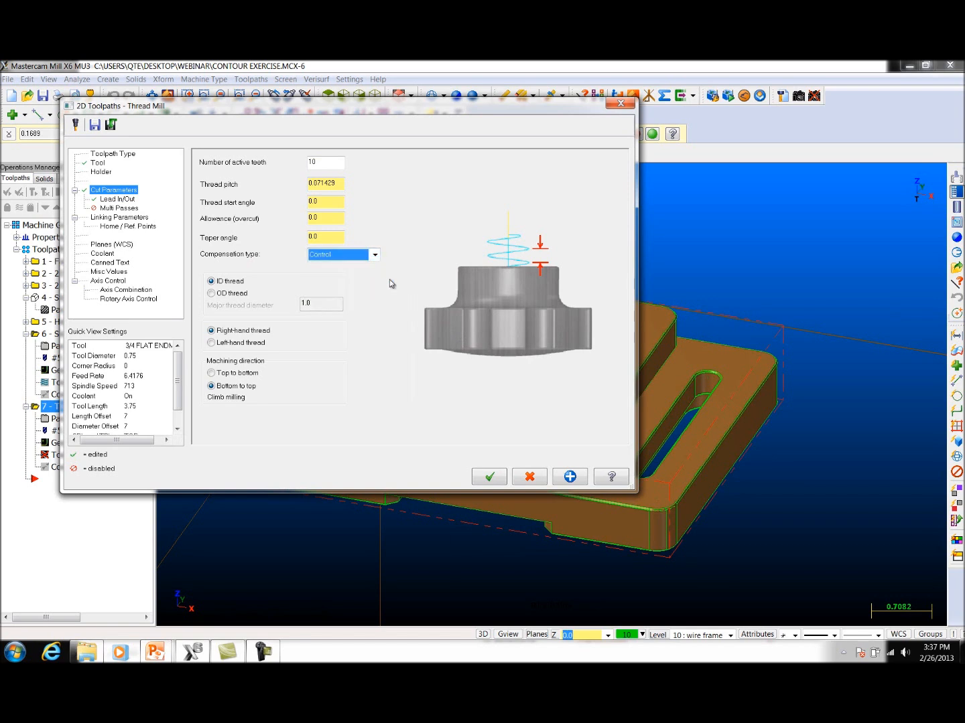
Step: Make the thread depth absolute, take it from the Z coordinate of the bore's bottom circle centre and generate the toolpath
left_click(114, 217)
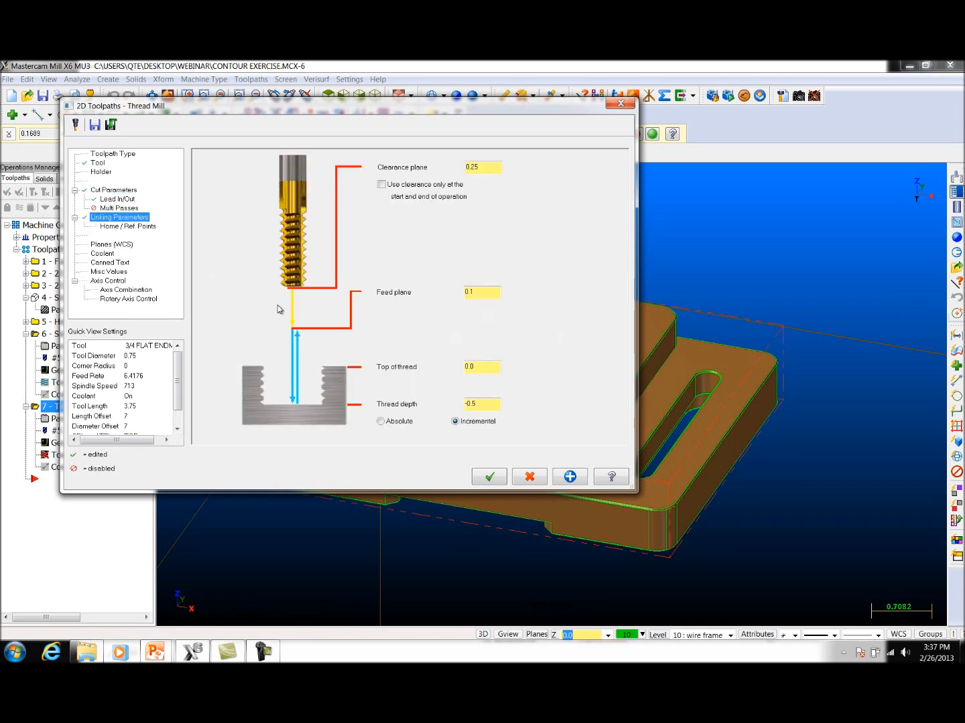
left_click(400, 423)
left_click(456, 423)
right_click(483, 406)
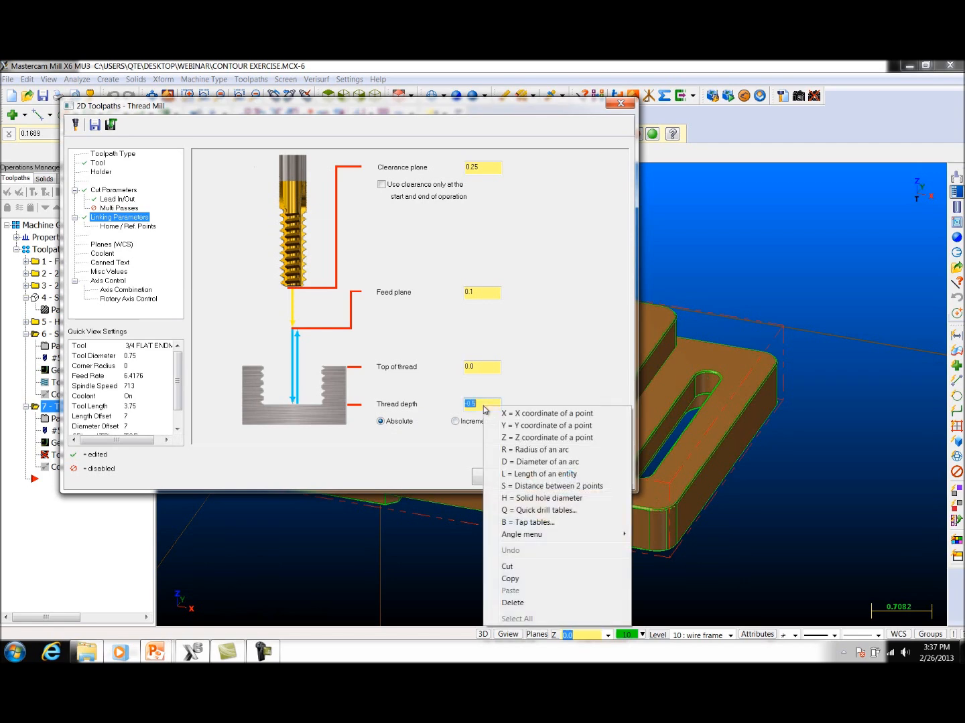
left_click(524, 438)
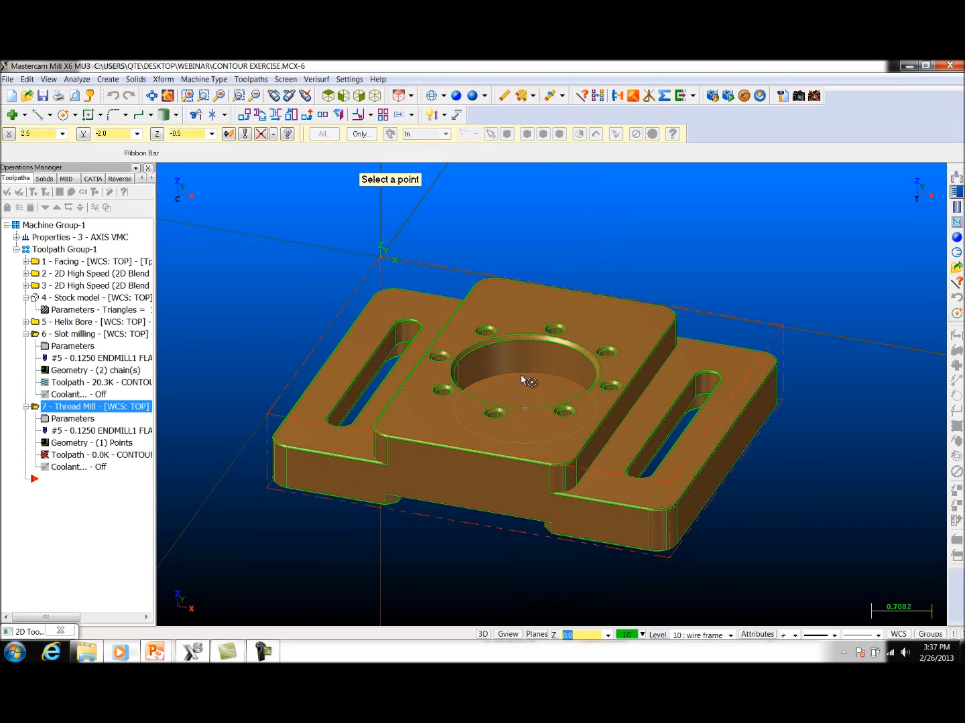
left_click(521, 376)
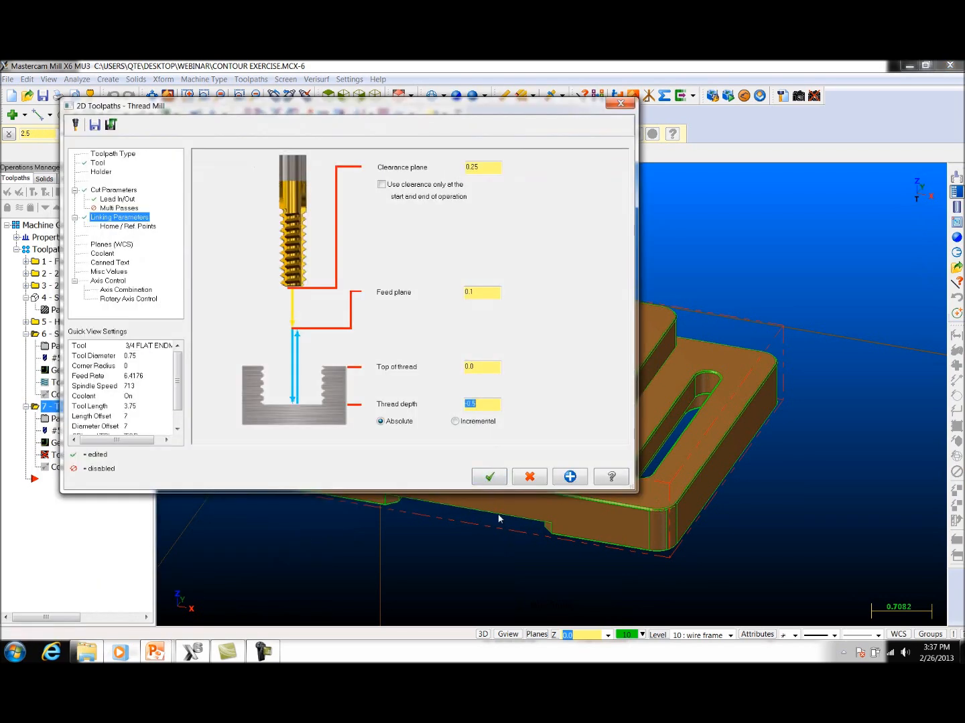
left_click(489, 477)
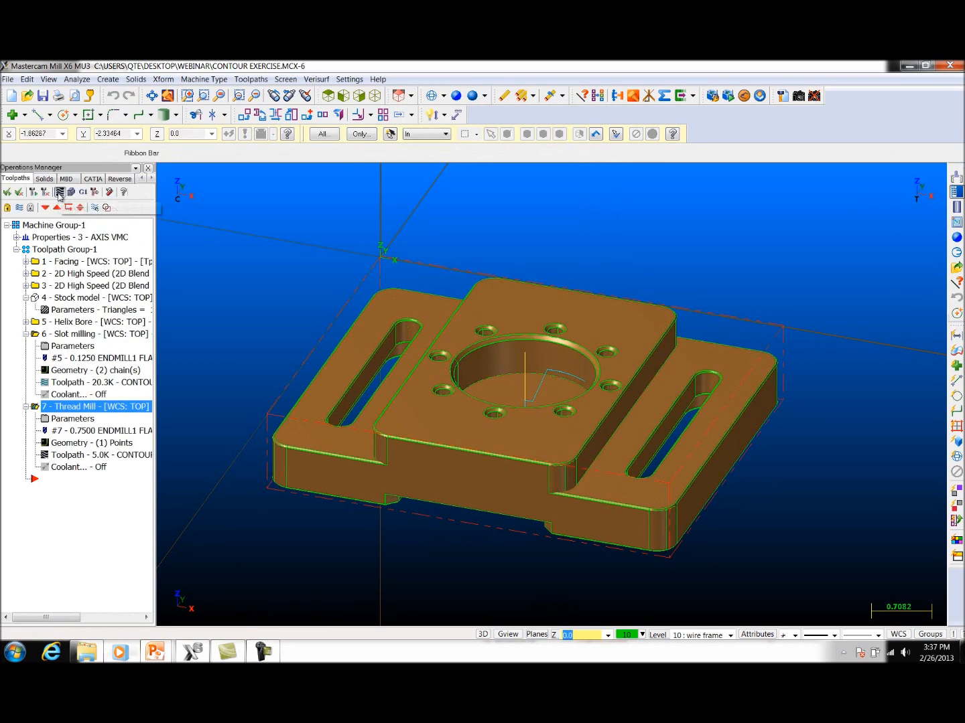
Step: Backplot the thread mill toolpath at an adjusted speed, inspect the tool motion inside the centre bore and close the backplot
left_click(59, 192)
key("s")
key("s")
key("s")
key("s")
key("s")
key("s")
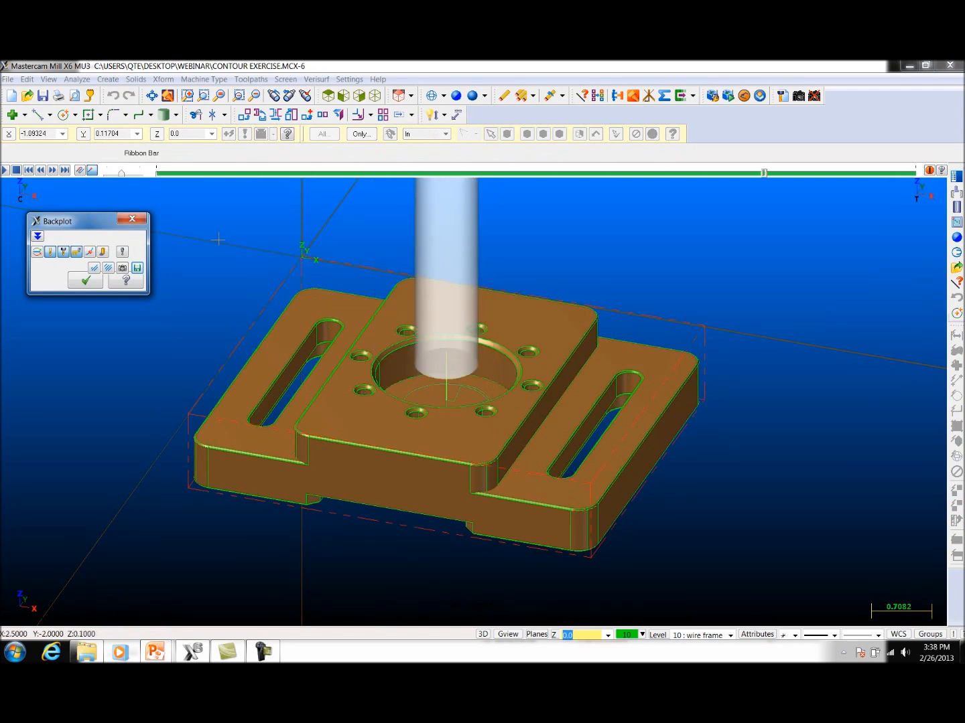
mouse_move(361, 355)
middle_mouse_down()
mouse_move(425, 360)
mouse_move(418, 349)
mouse_move(377, 369)
middle_mouse_up()
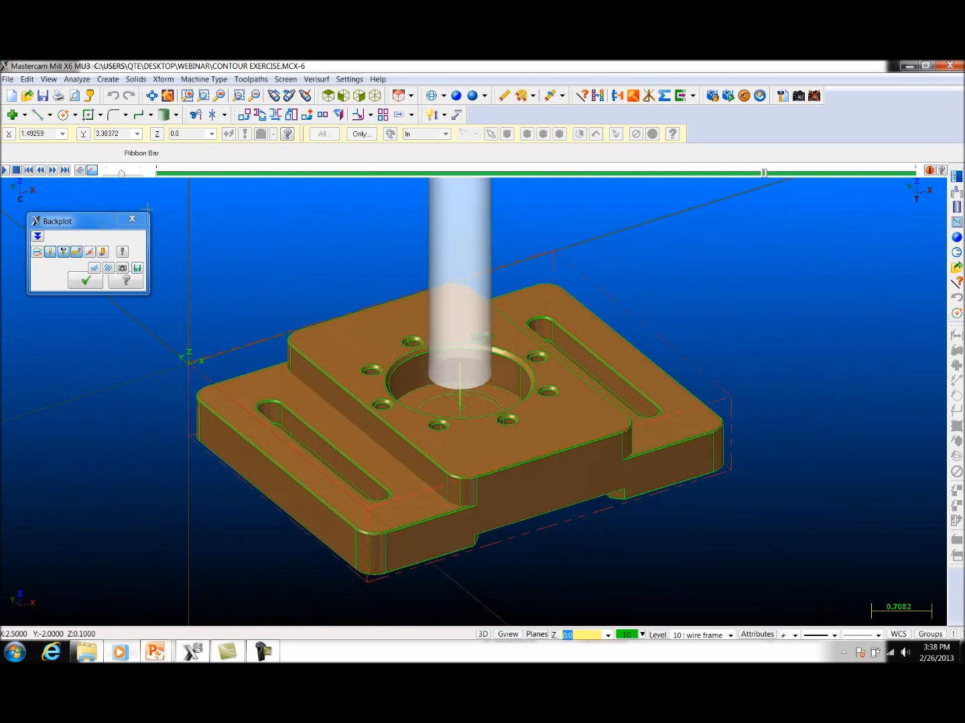
left_click(4, 172)
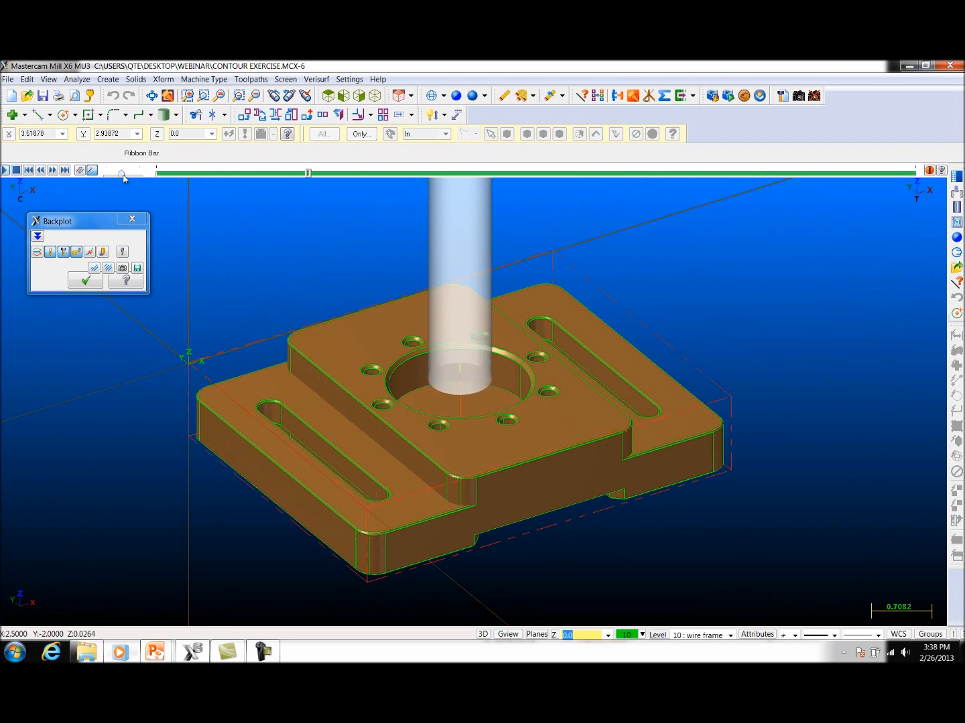
left_click_drag(123, 175, 134, 176)
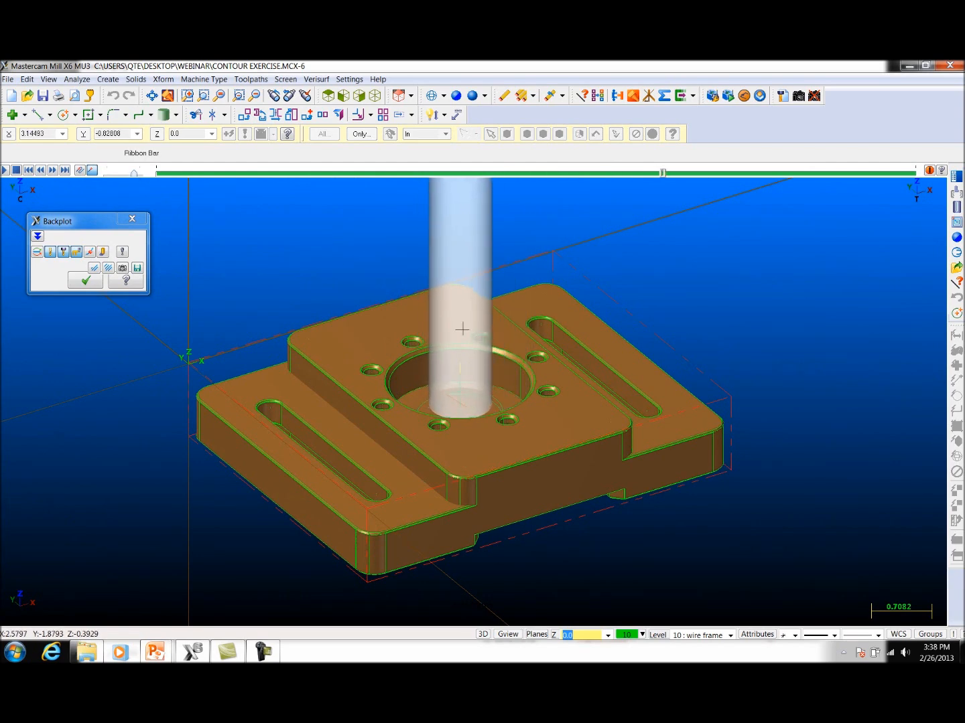
scroll(449, 420, "up", 5)
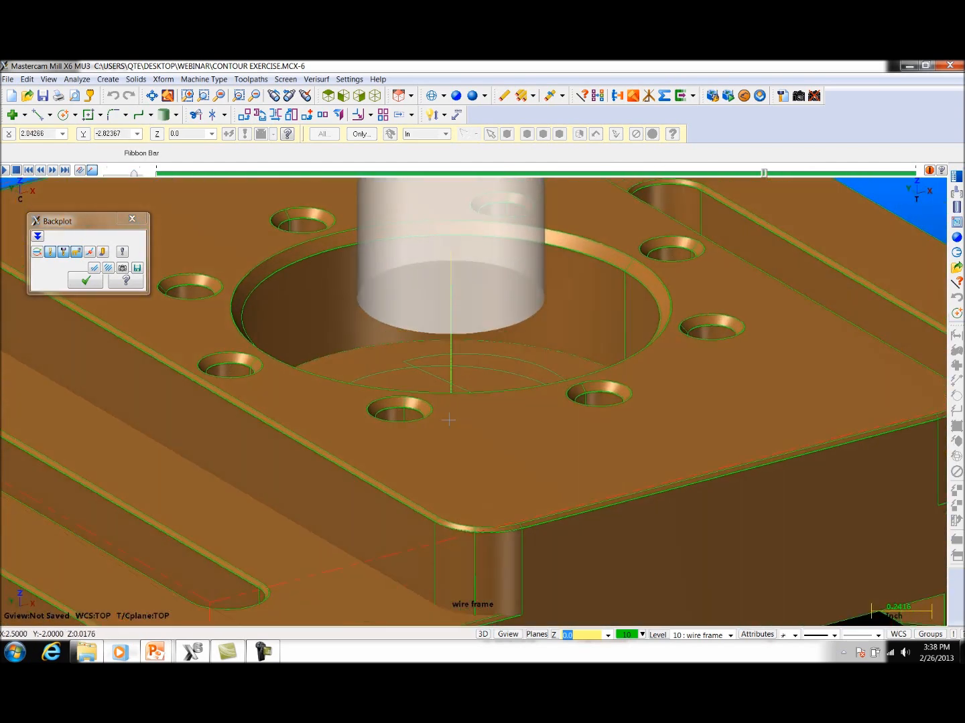
middle_click_drag(449, 420, 537, 484)
left_click(132, 221)
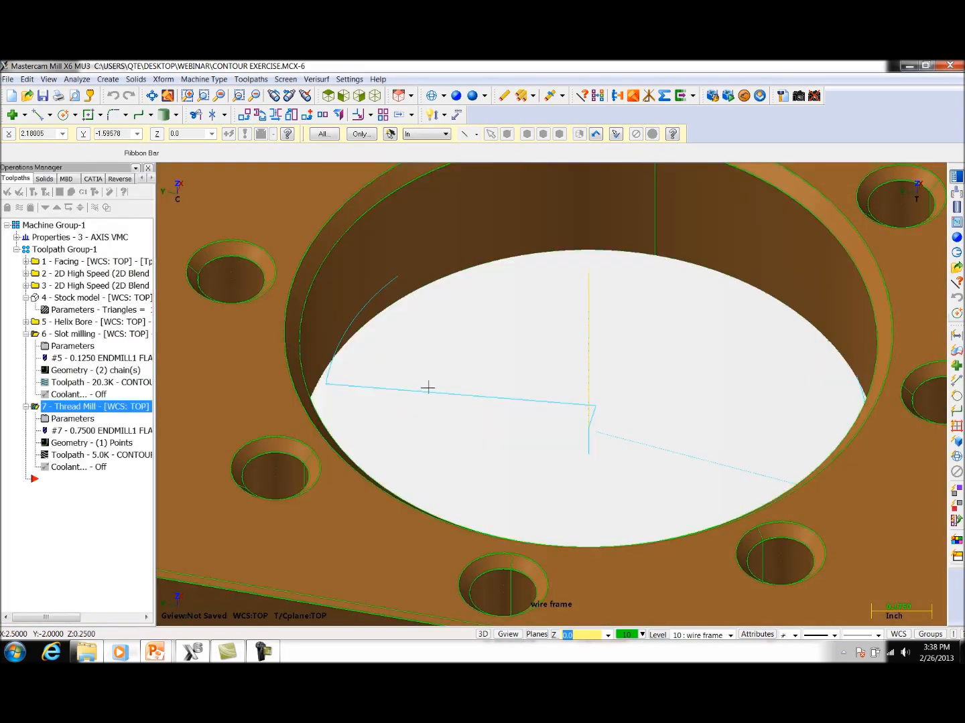
Step: Backplot the thread mill toolpath in top view with translucent shading and the tool display off, then close the backplot
left_click(328, 96)
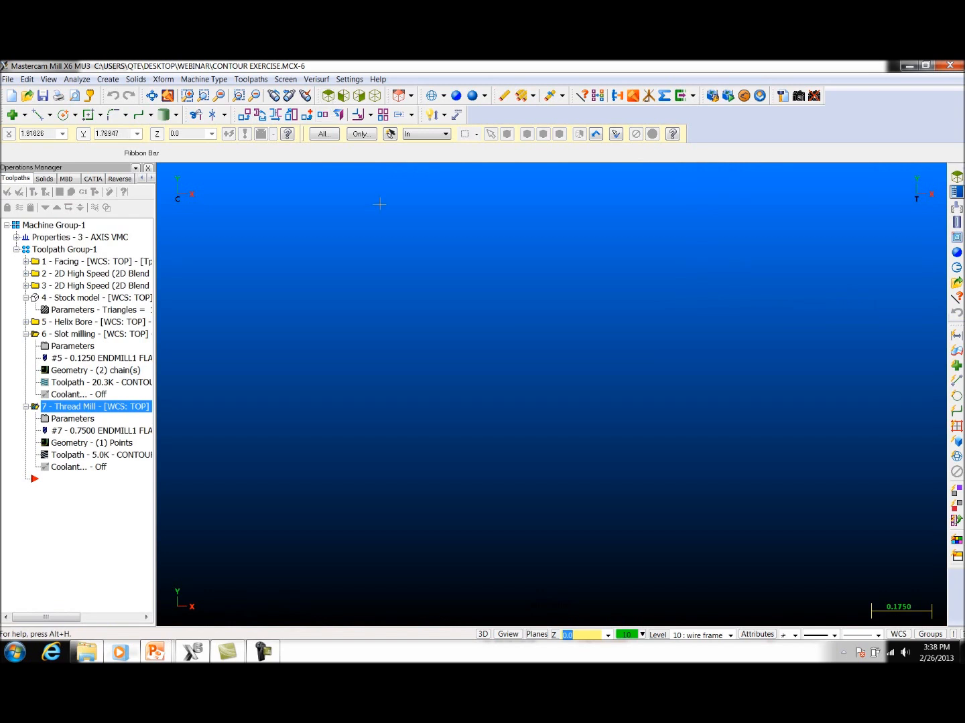
left_click(154, 96)
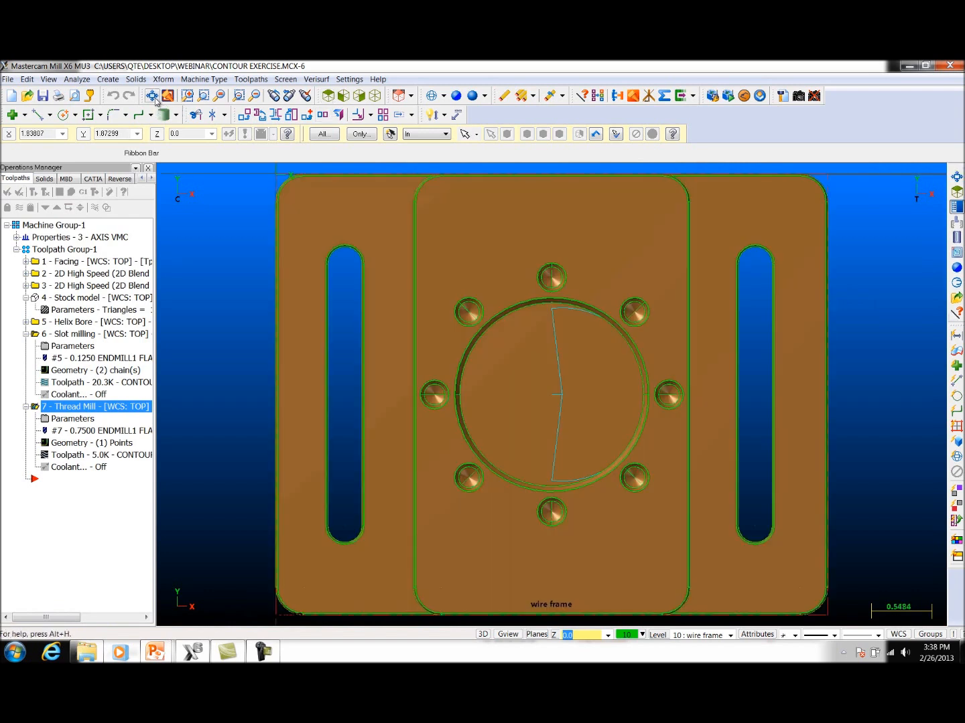
left_click(456, 98)
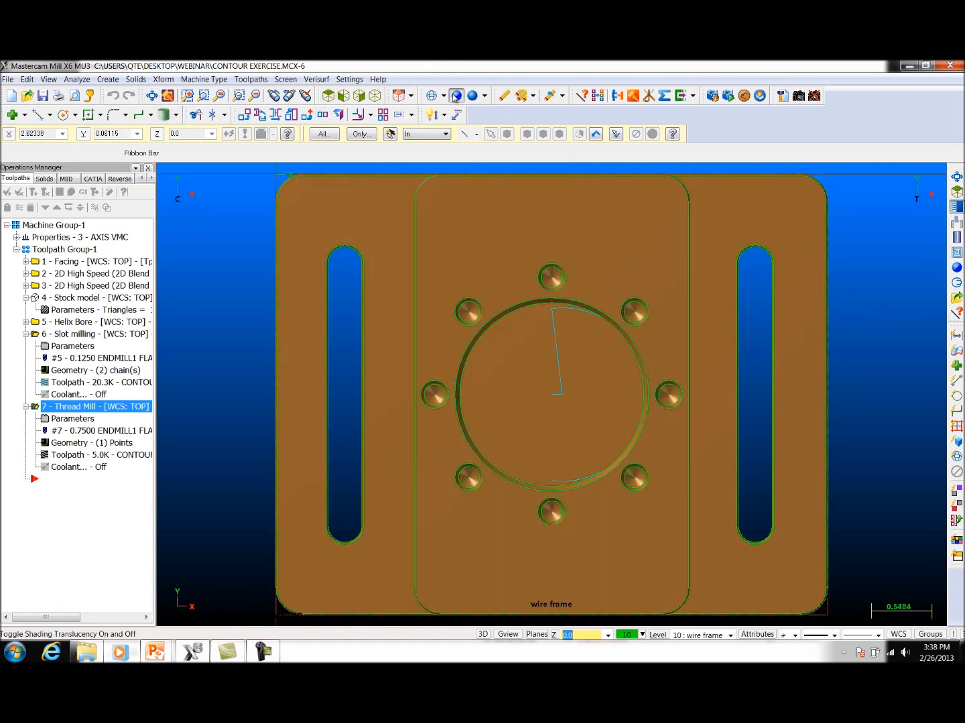
scroll(714, 428, "up", 2)
scroll(718, 428, "up", 1)
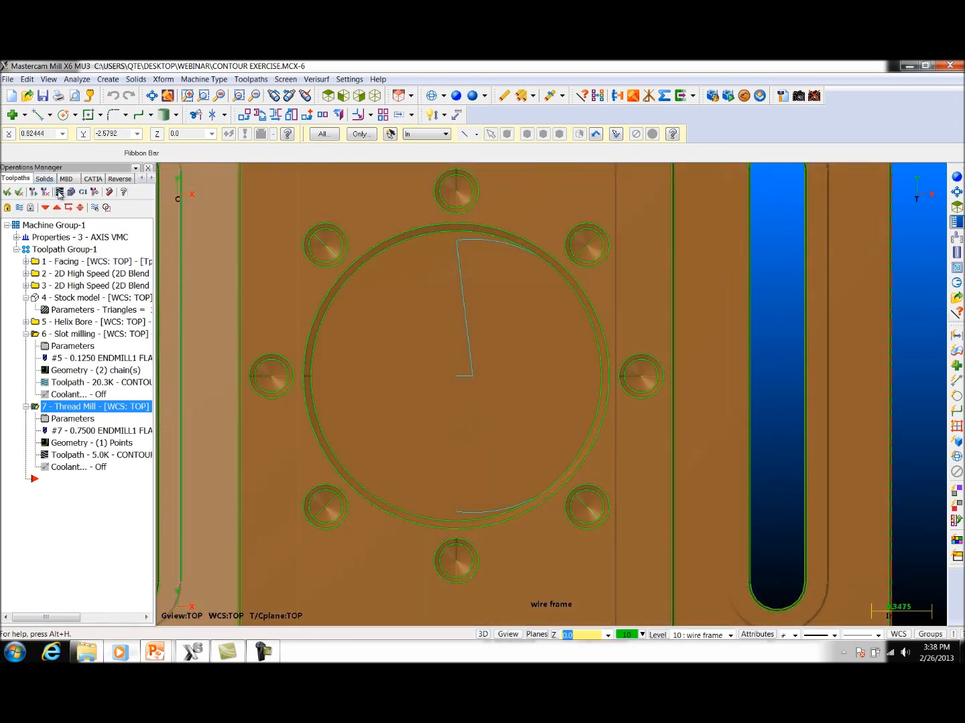
left_click(59, 193)
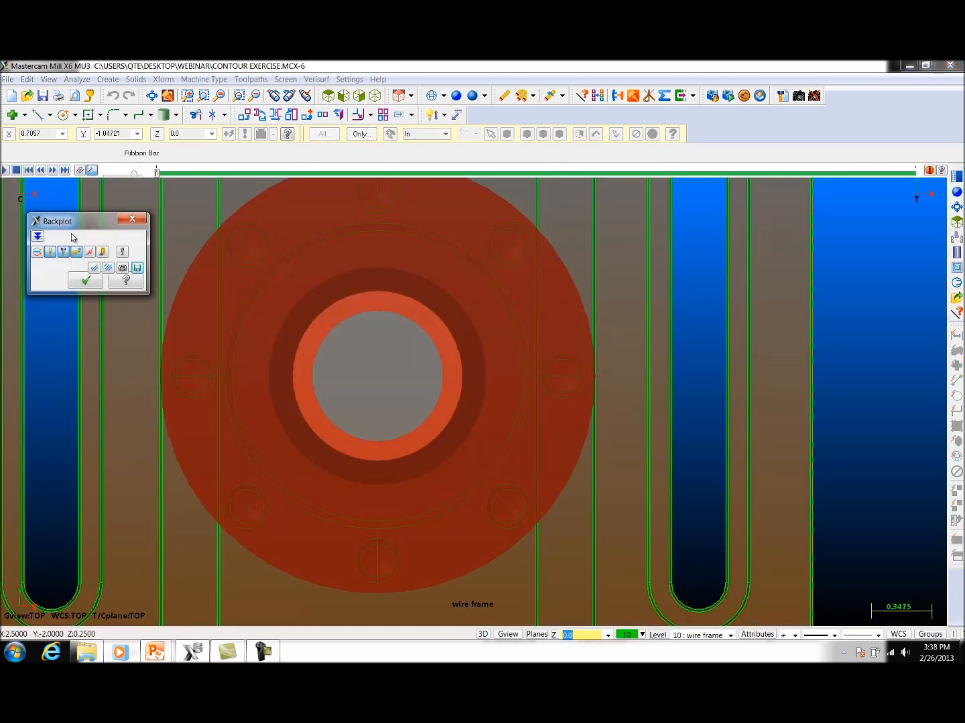
left_click(66, 253)
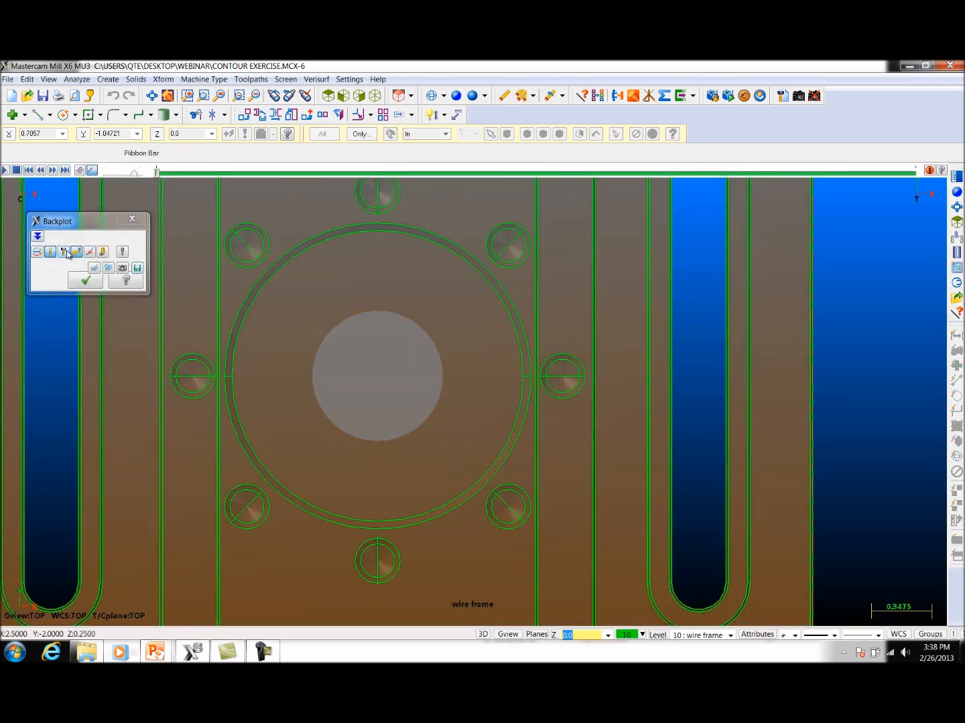
left_click(5, 171)
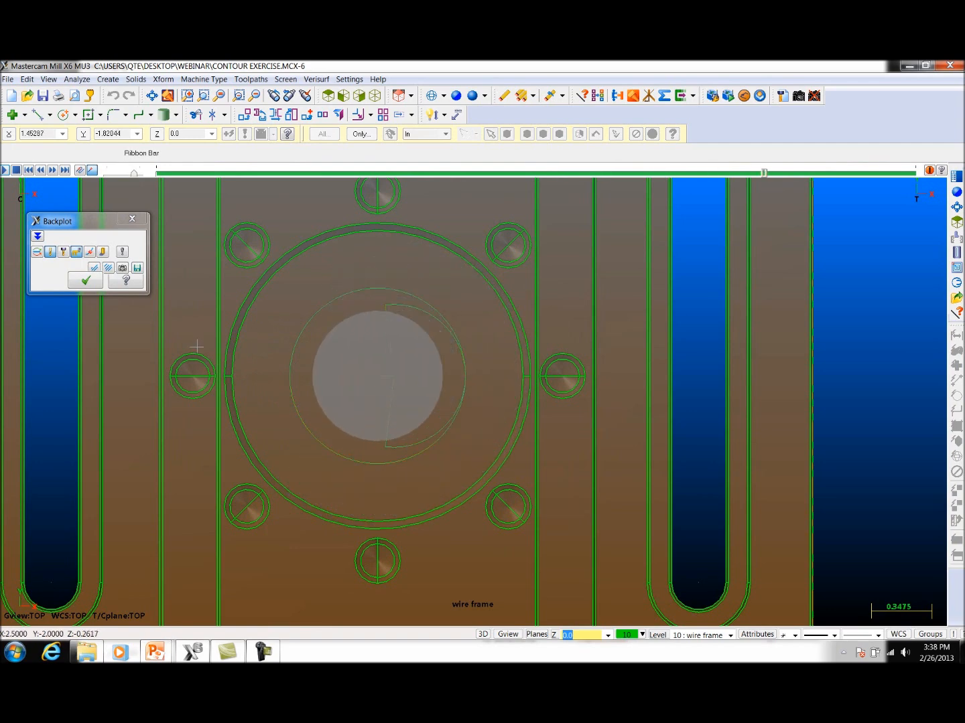
left_click(132, 219)
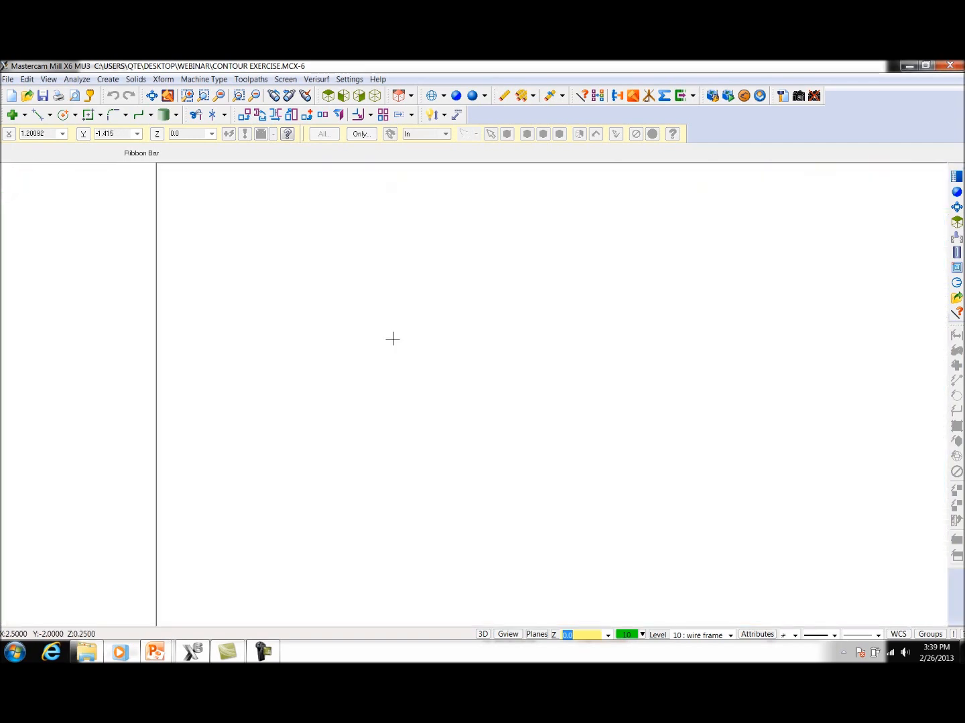
Step: Turn off shading translucency and examine the thread mill path in the centre bore from an angled view and the top view
mouse_move(459, 390)
middle_mouse_down()
mouse_move(484, 335)
mouse_move(526, 303)
middle_mouse_up()
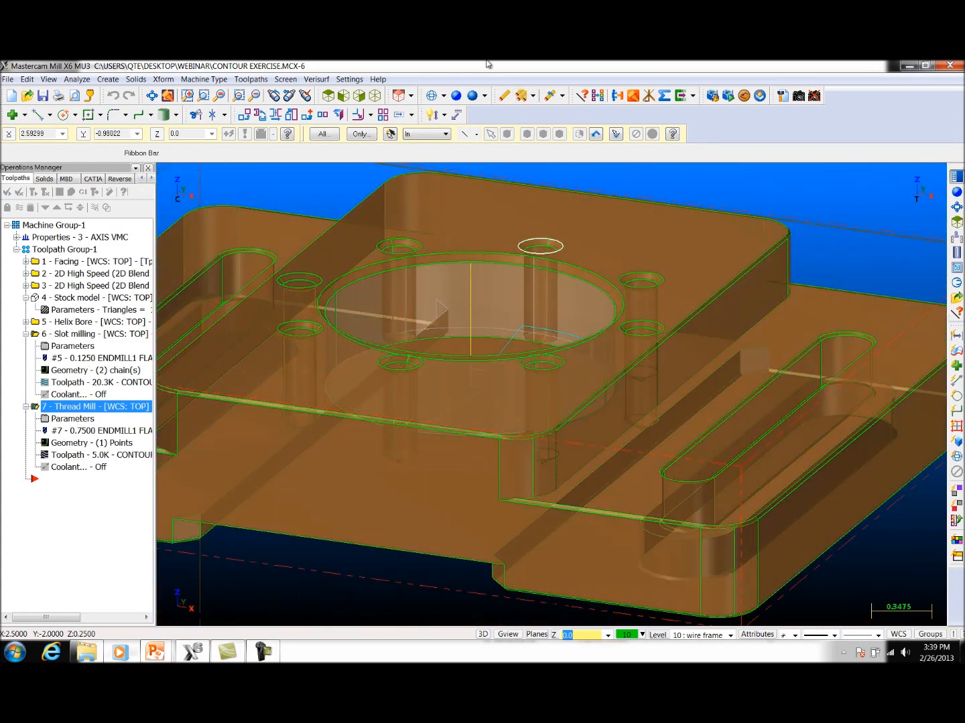
left_click(474, 96)
left_click(456, 98)
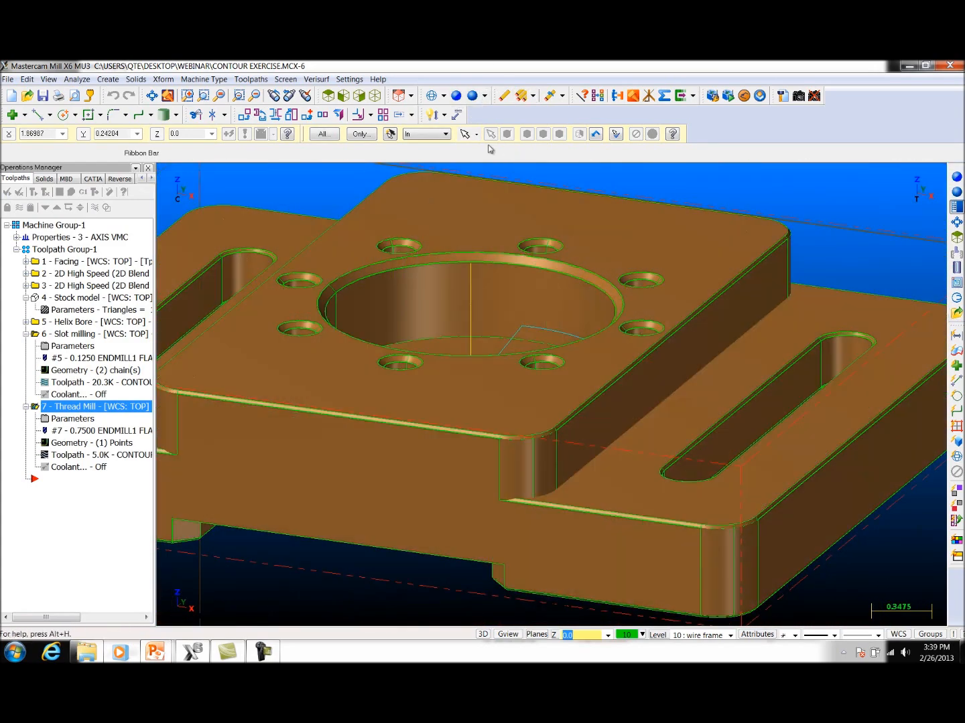
scroll(578, 265, "up", 3)
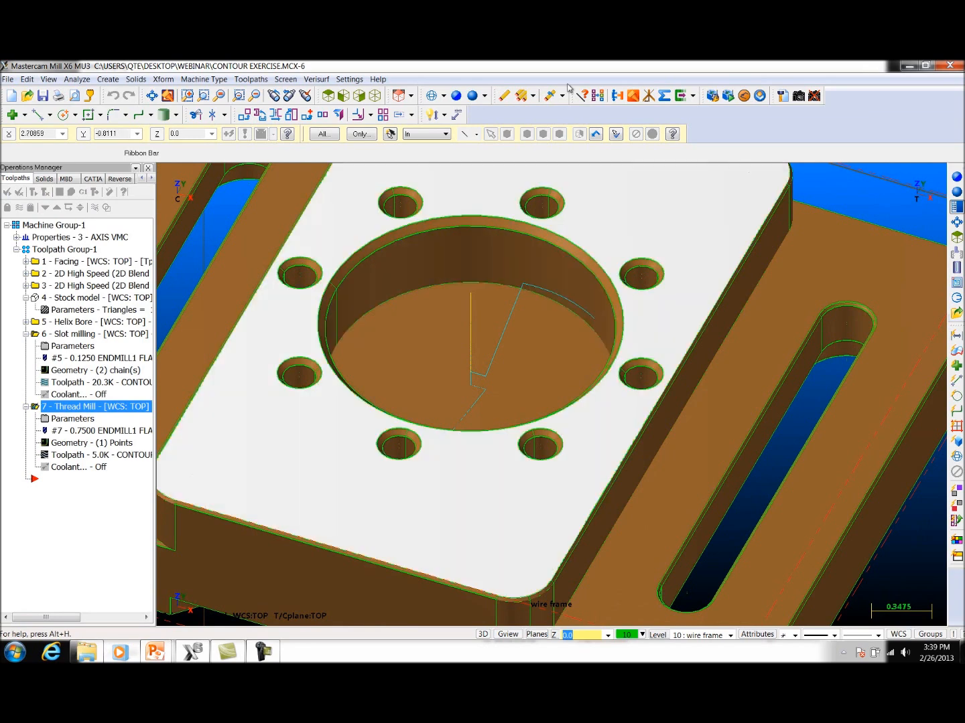
left_click(328, 96)
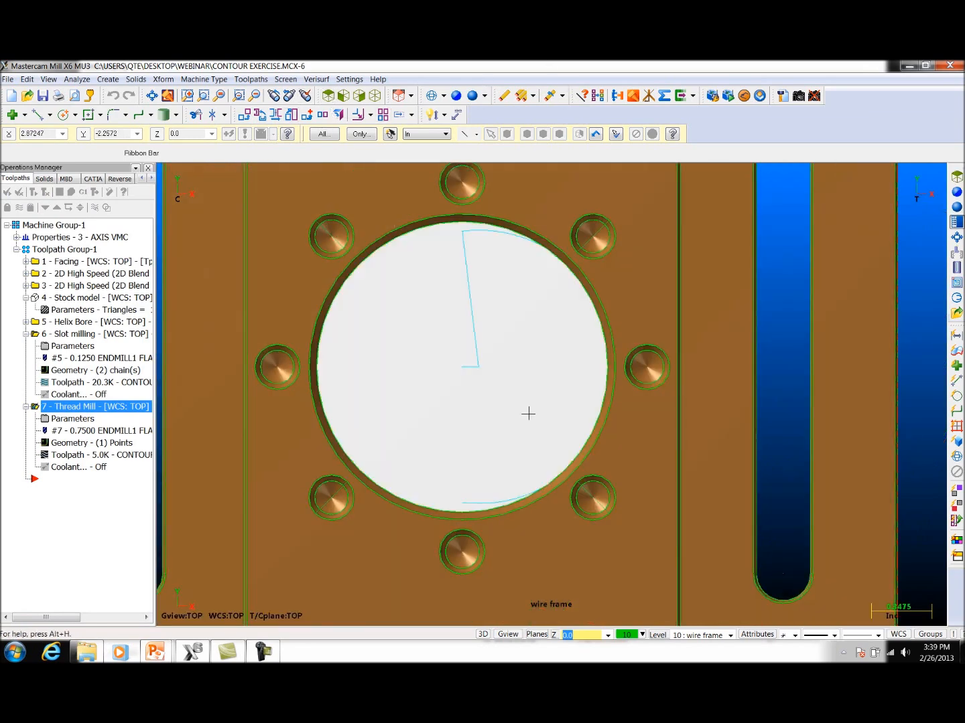
scroll(525, 414, "down", 5)
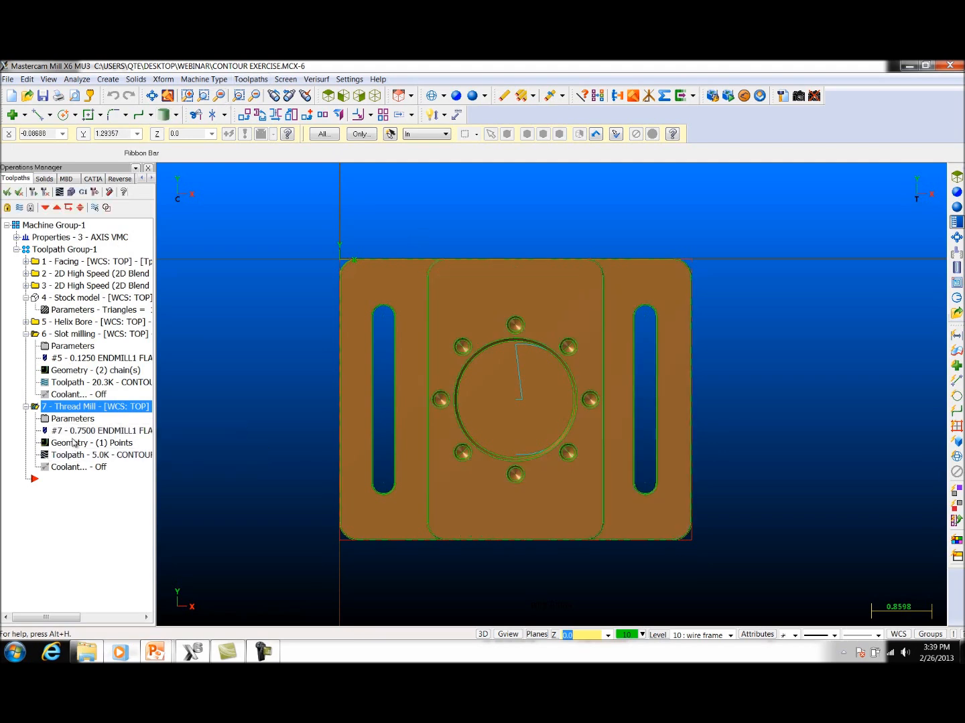
Step: Edit the thread mill operation's tool settings and create a new tool of type Undefined
left_click(71, 418)
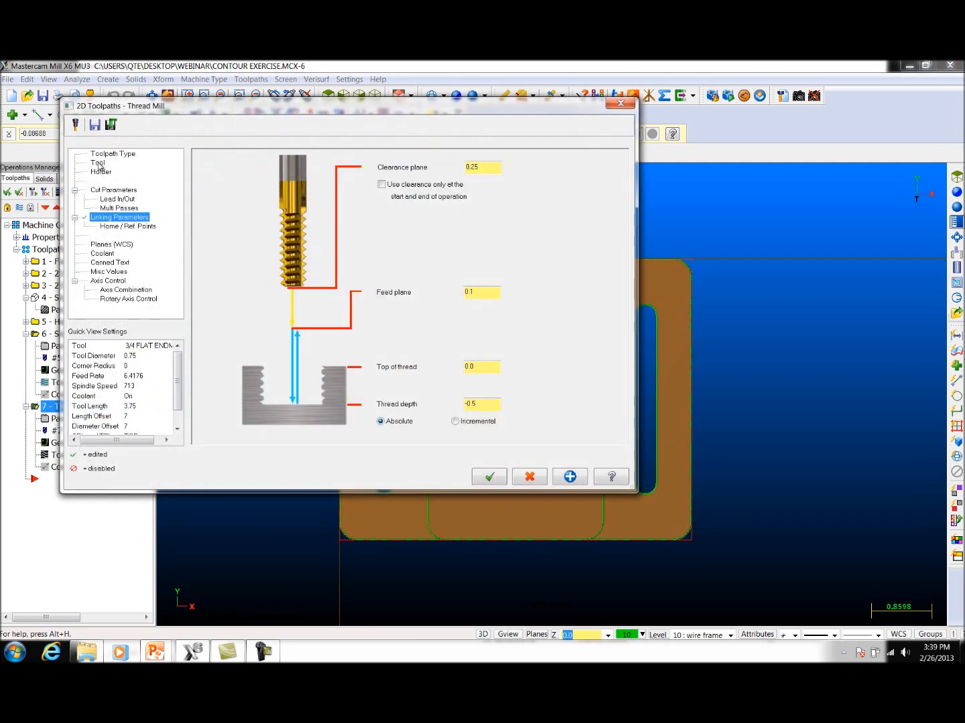
left_click(99, 164)
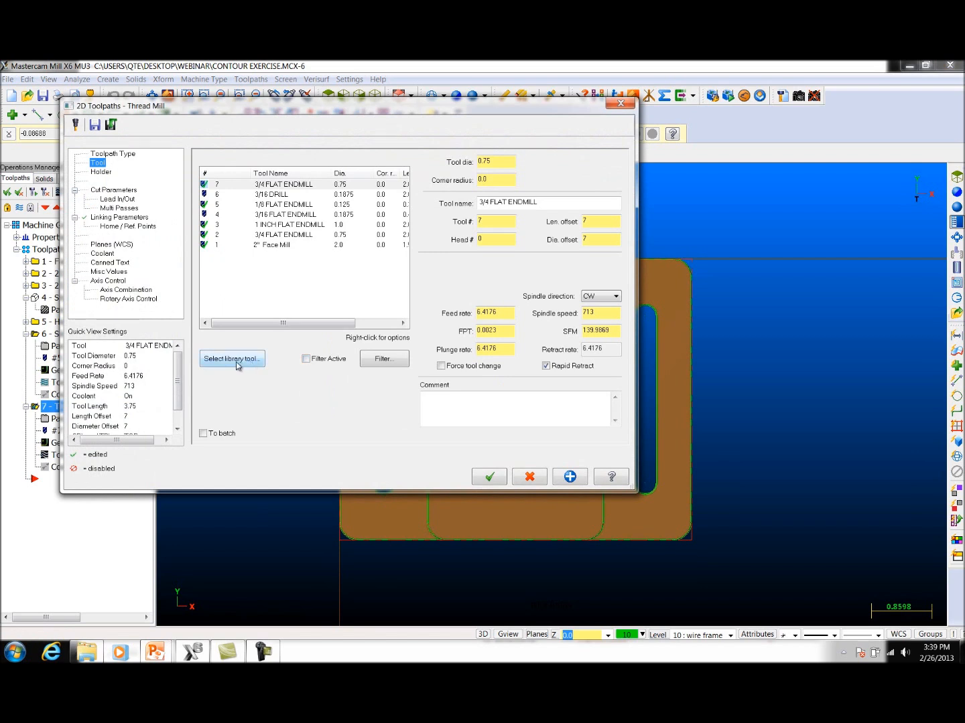
right_click(261, 277)
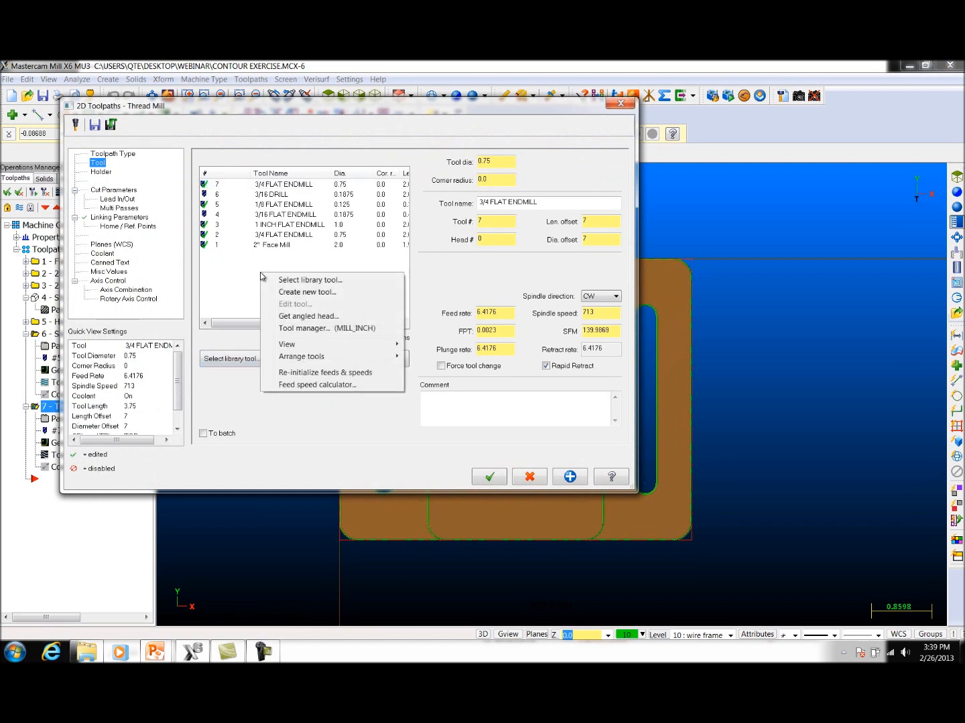
left_click(302, 293)
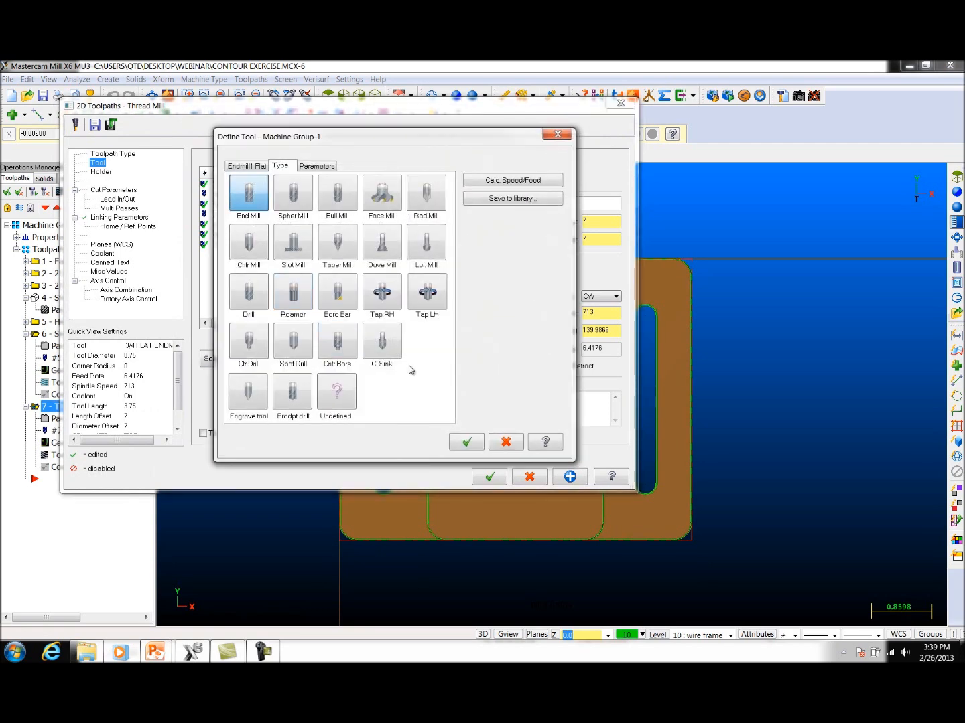
left_click(340, 394)
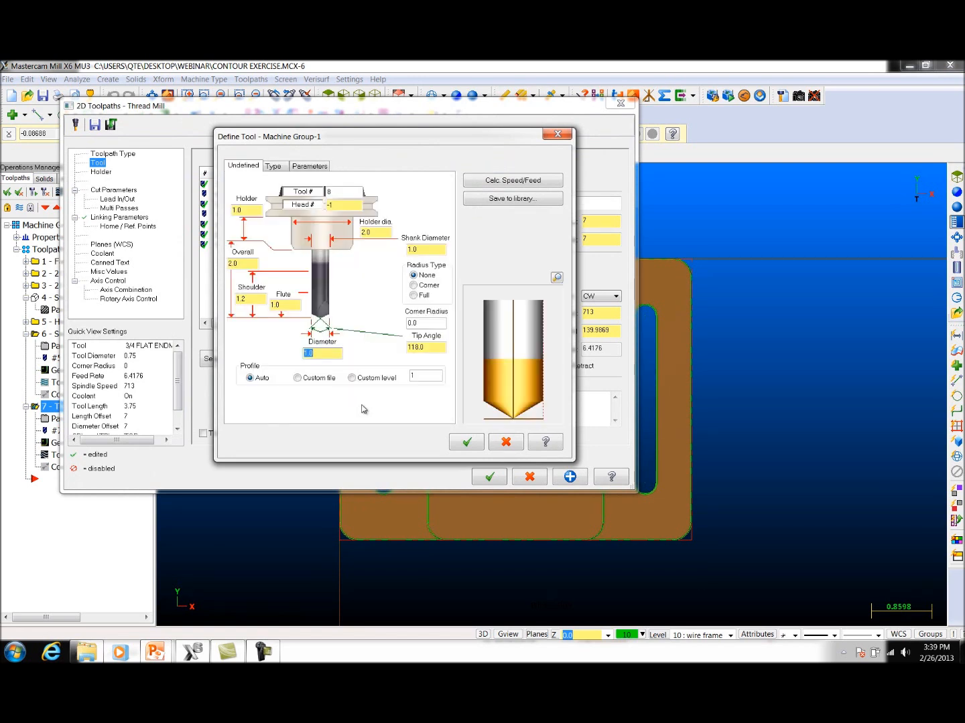
Step: Try the Custom file and Custom level profile options for the undefined tool, cancelling the file selection each time
left_click(297, 378)
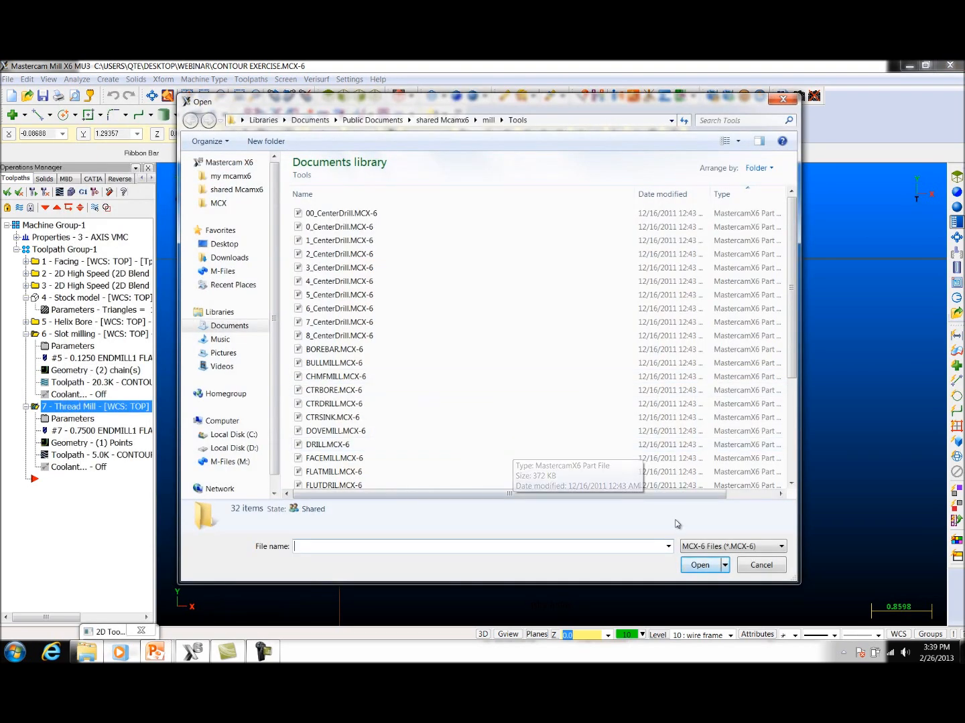
left_click(774, 564)
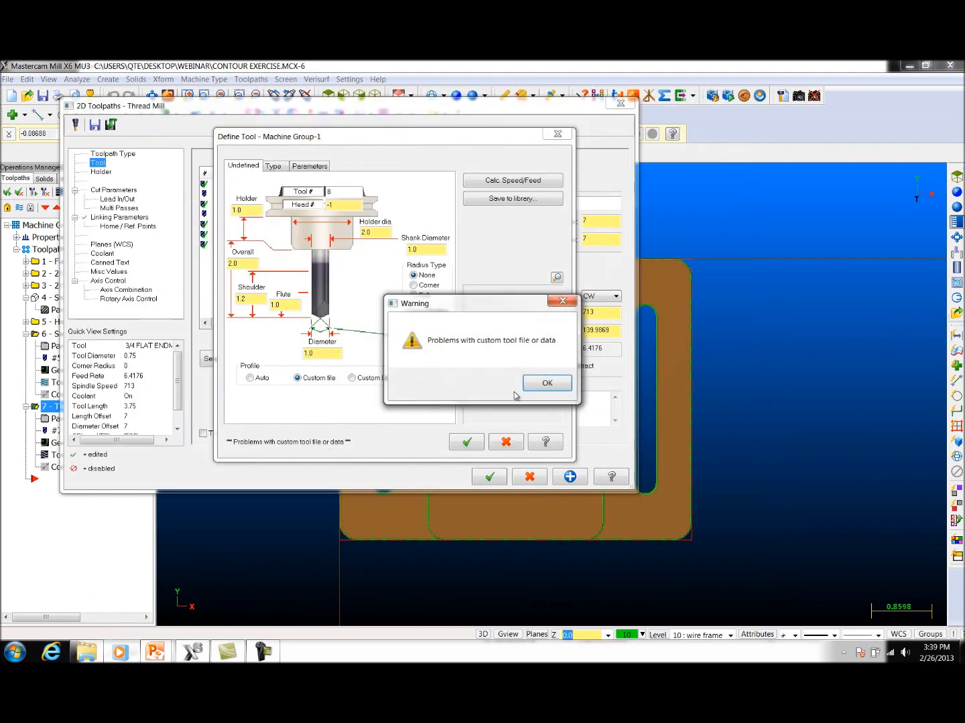
left_click(545, 384)
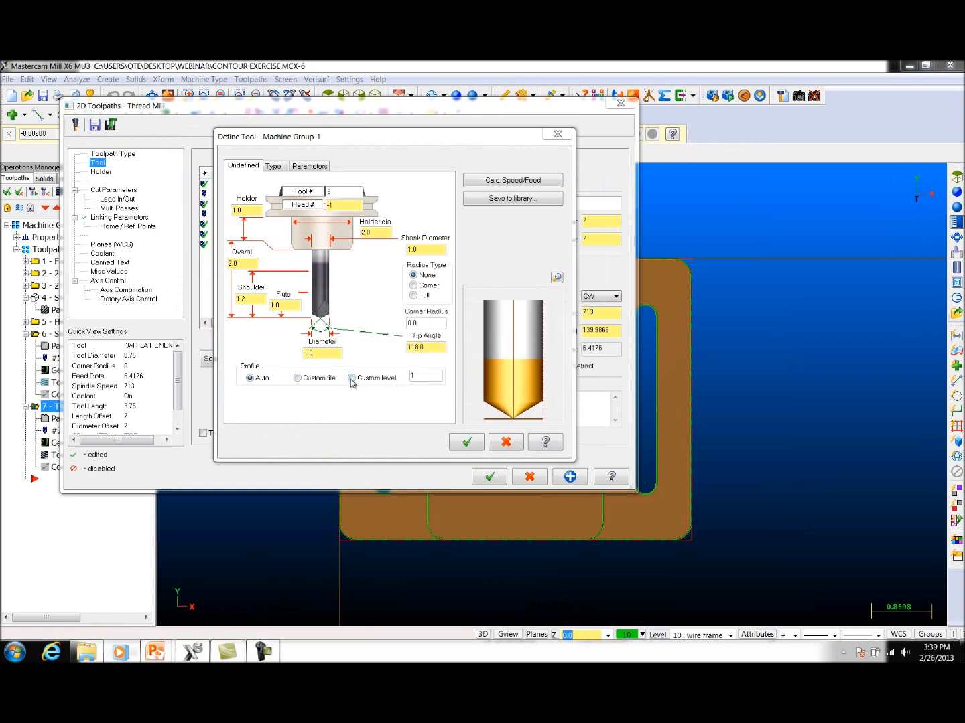
left_click(351, 379)
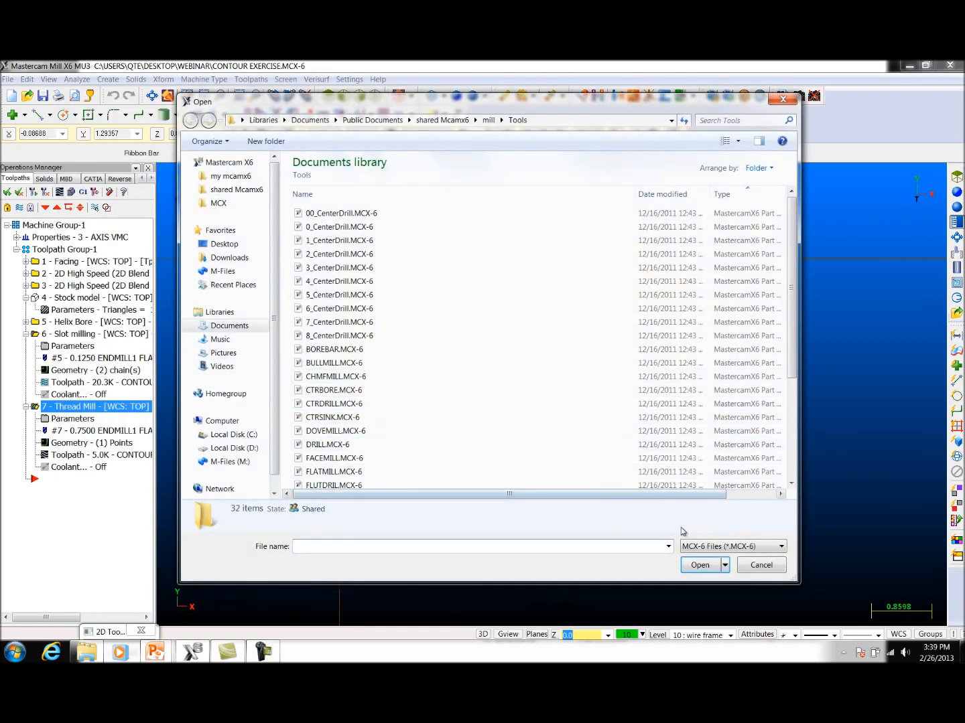
left_click(759, 565)
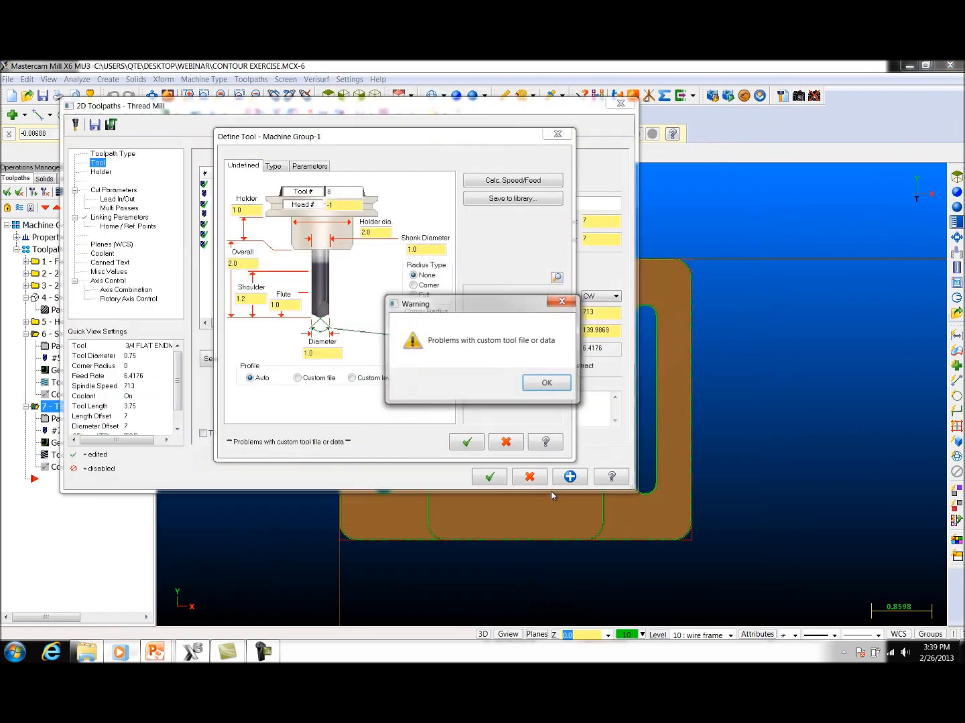
left_click(529, 383)
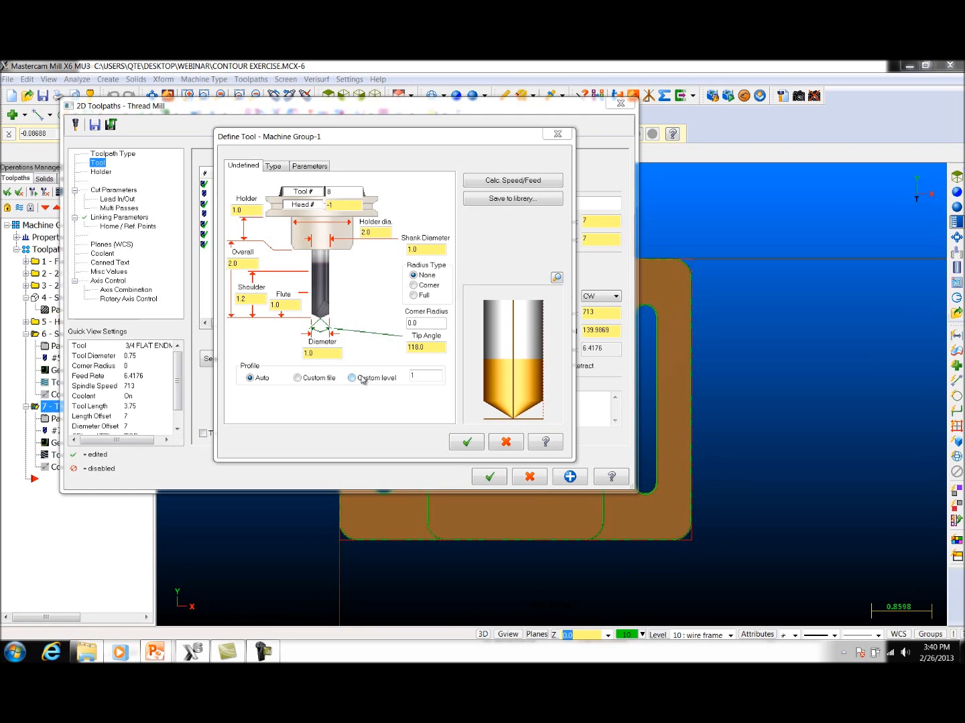
Step: Accept the undefined tool with the Auto profile and apply it to the thread mill operation
left_click(469, 444)
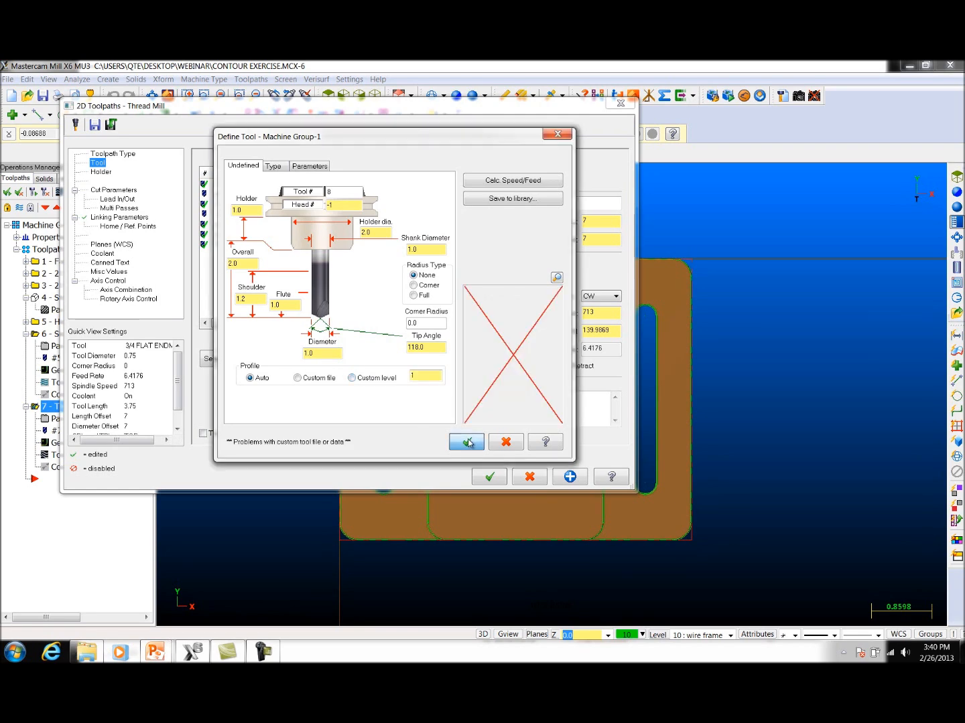
left_click(492, 476)
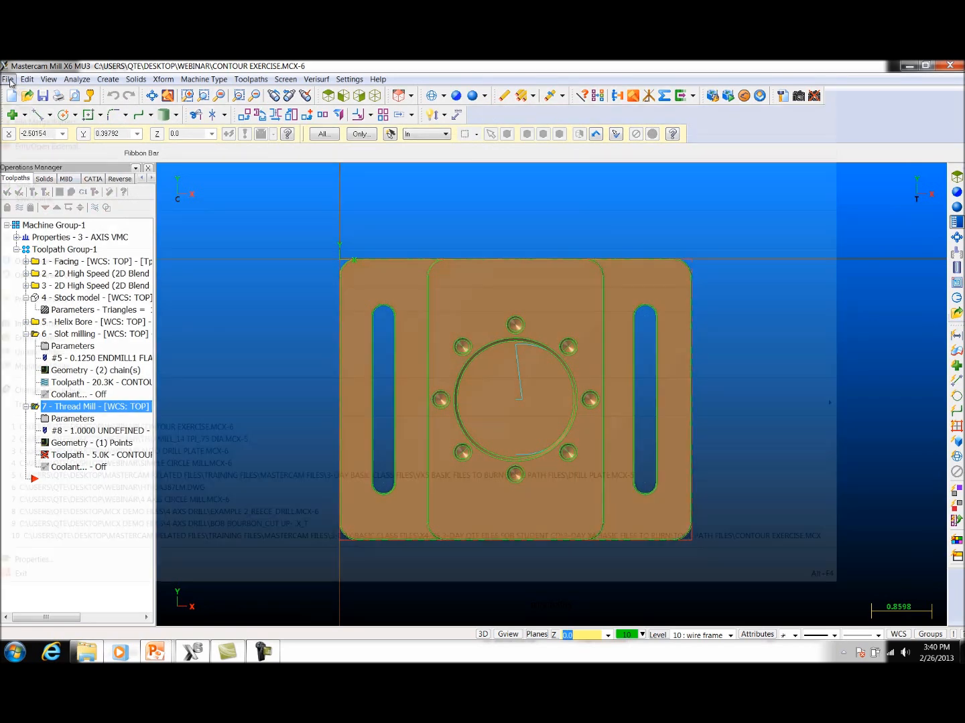
Step: Merge the file THD MILL_14 TPI_.75 DIA.MCX-5 into the part and inspect the merged thread mill profile
left_click(8, 79)
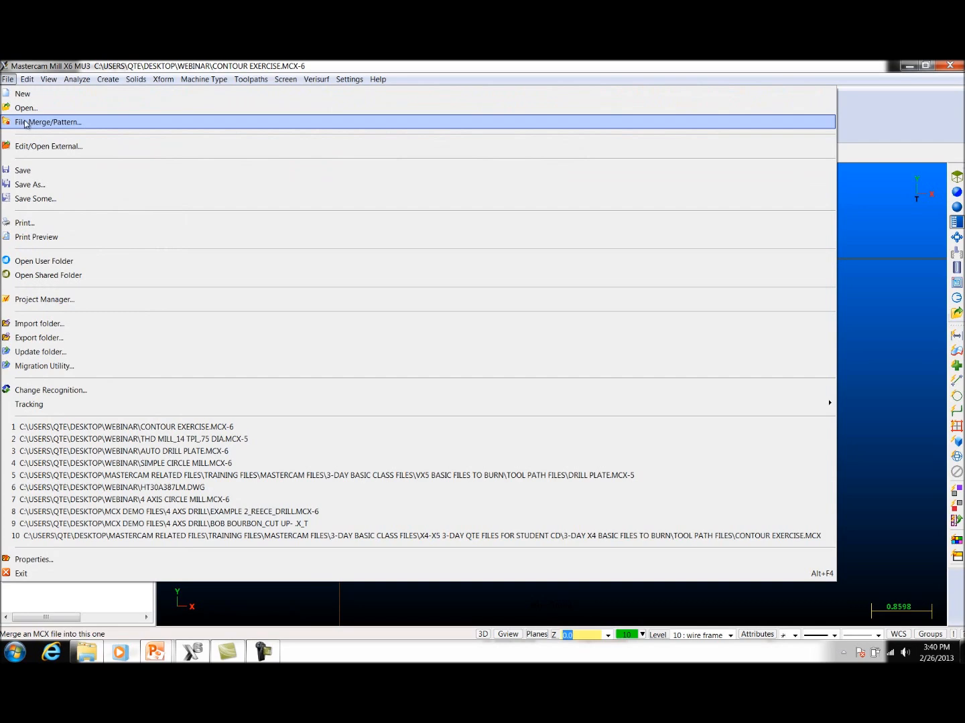
left_click(47, 122)
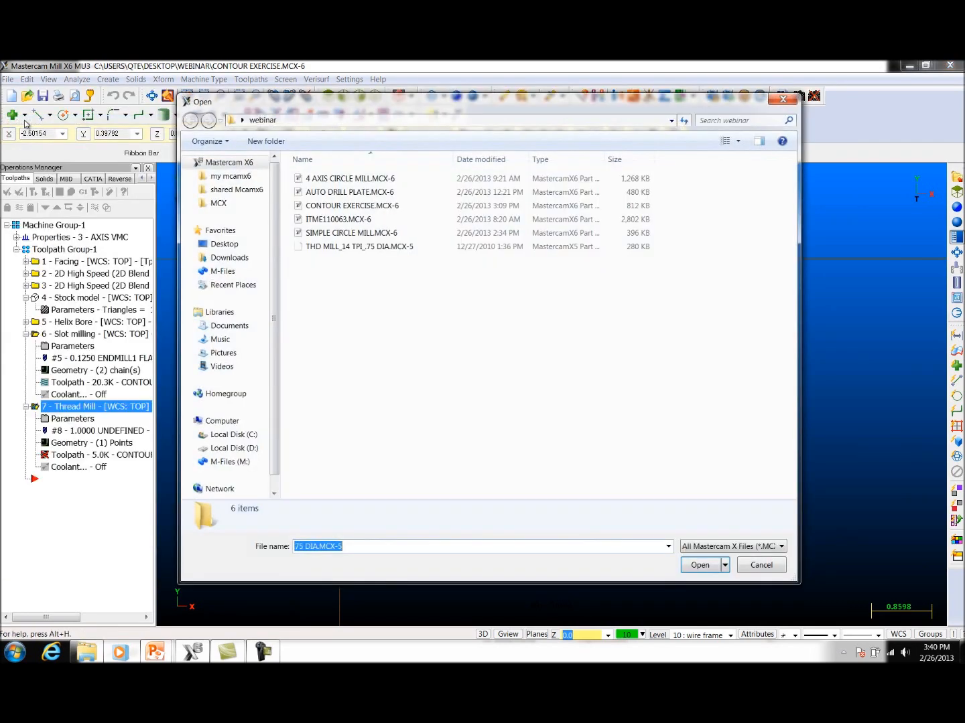
left_click(369, 249)
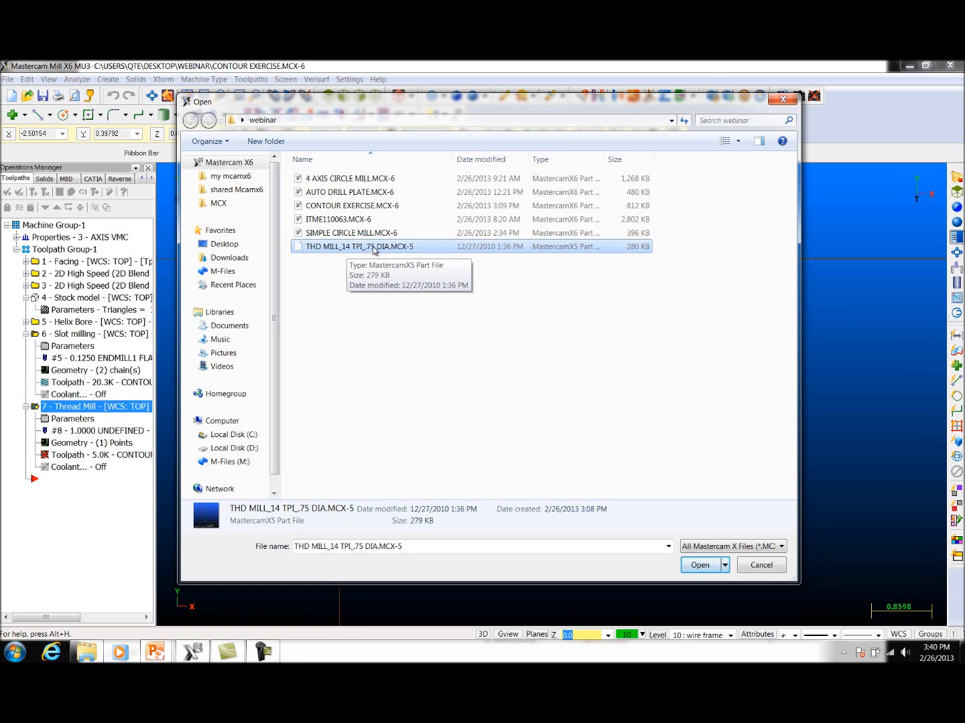
left_click(702, 566)
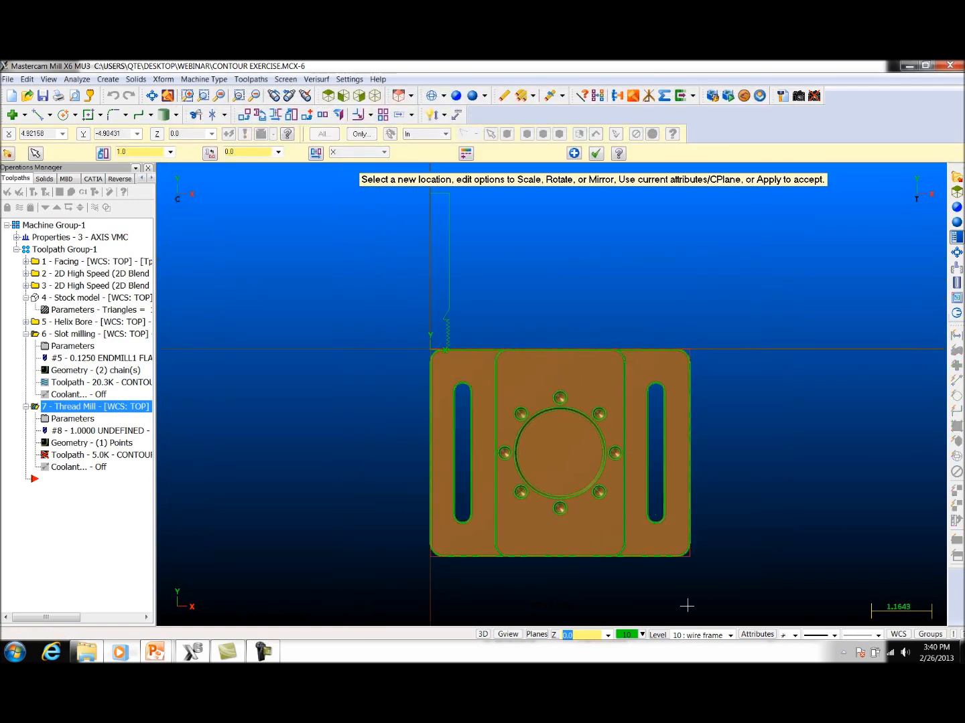
scroll(543, 327, "up", 4)
scroll(523, 283, "down", 3)
scroll(593, 316, "down", 2)
scroll(550, 211, "up", 3)
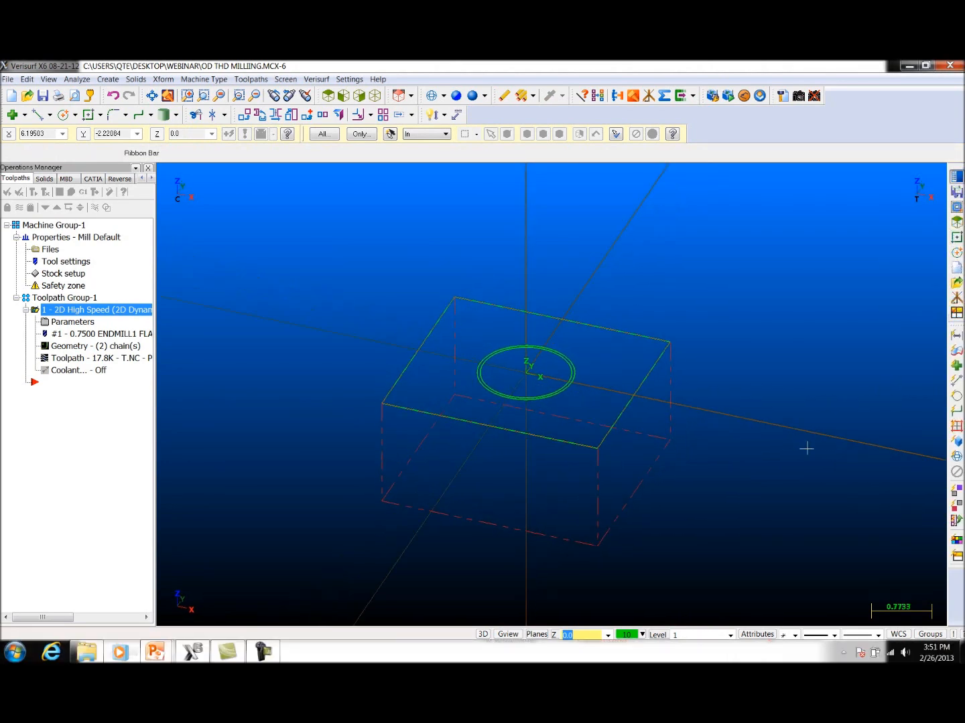
Step: Start a circle-path Thread Mill toolpath and select the inner of the two concentric circles as its geometry
middle_click_drag(806, 448, 806, 444)
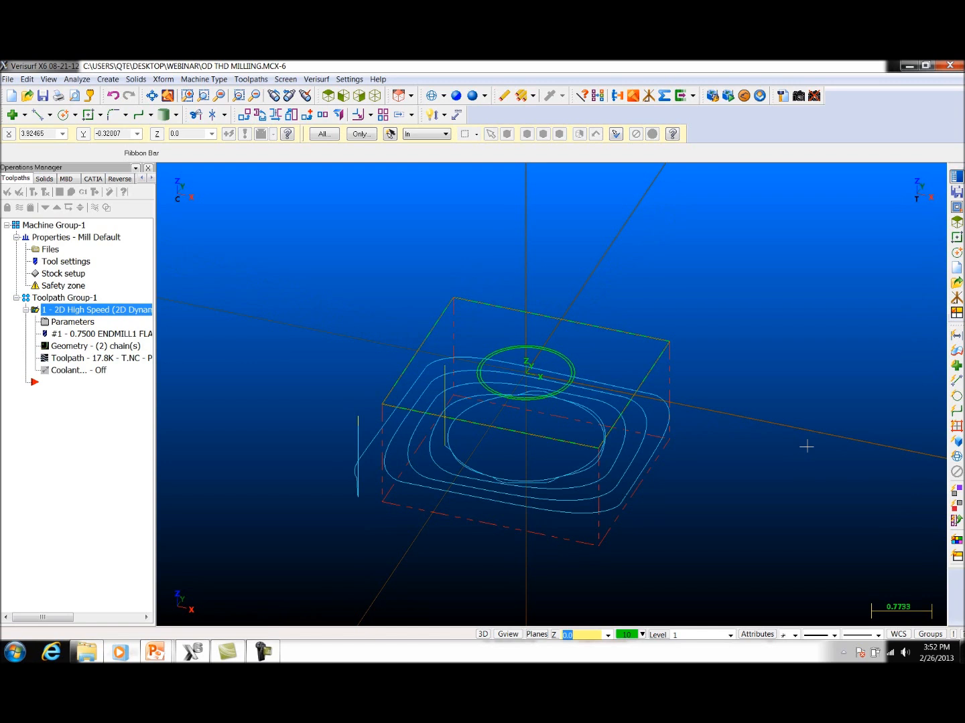
left_click(265, 80)
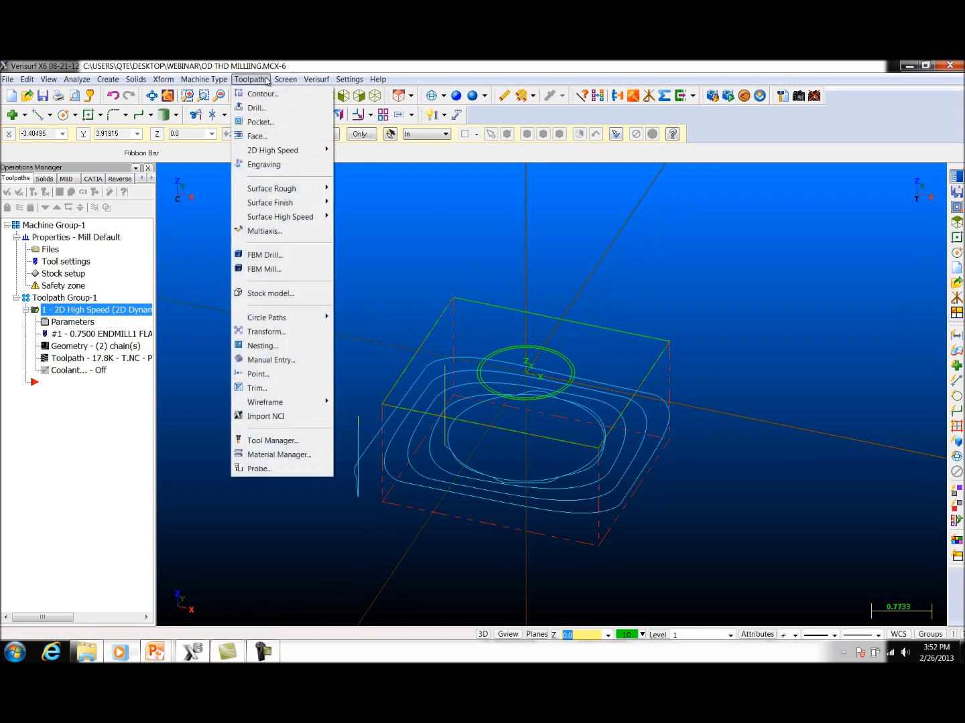
mouse_move(282, 318)
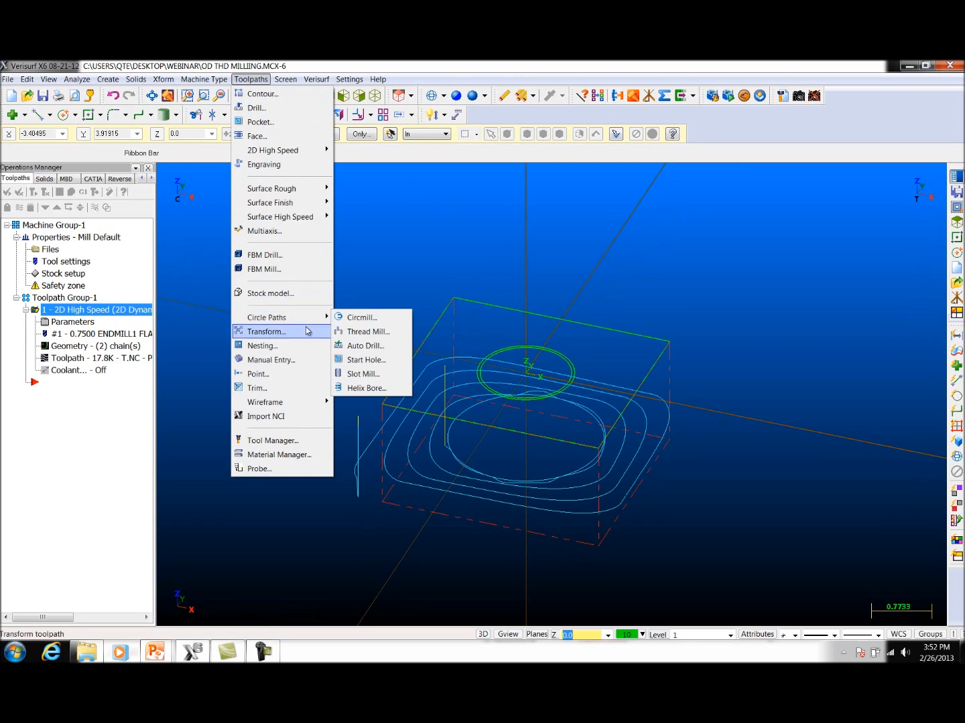
left_click(355, 332)
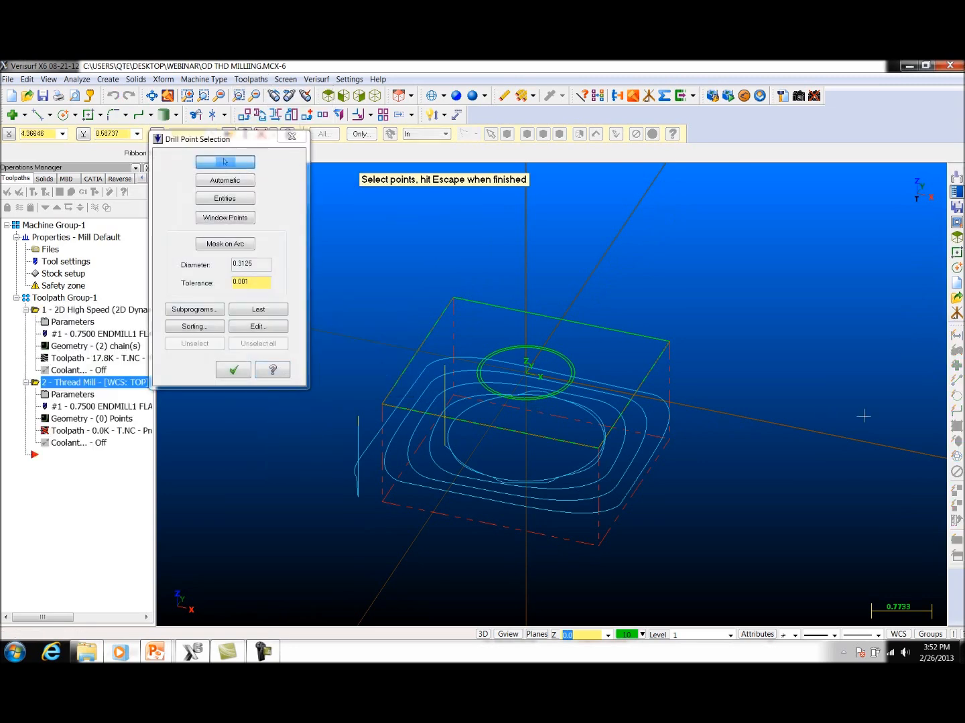
middle_click_drag(809, 416, 796, 436)
scroll(796, 437, "up", 1)
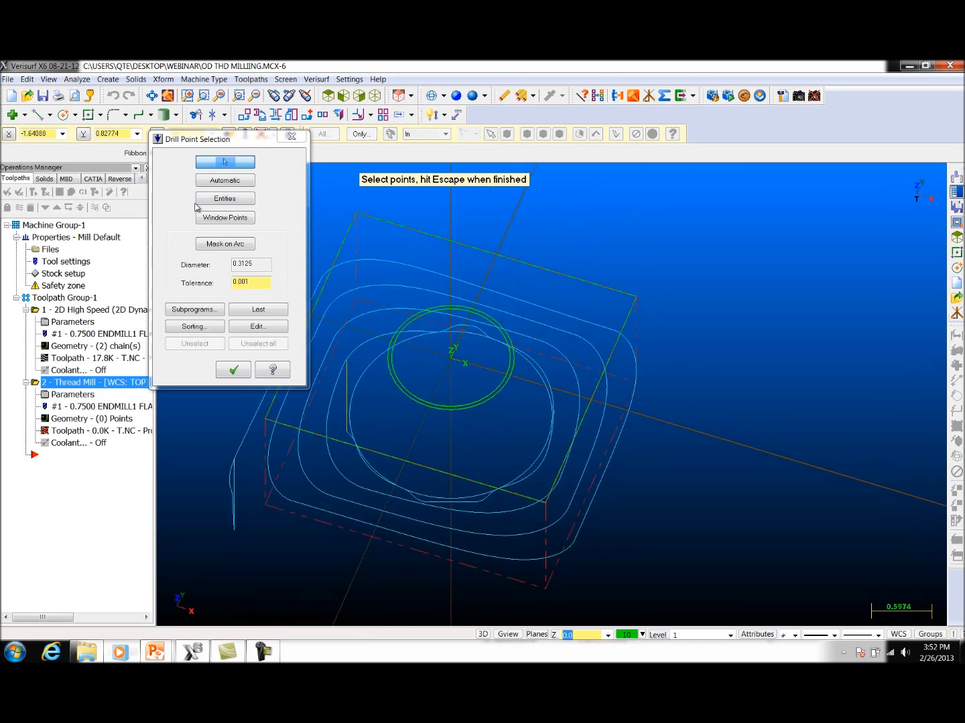
left_click(223, 199)
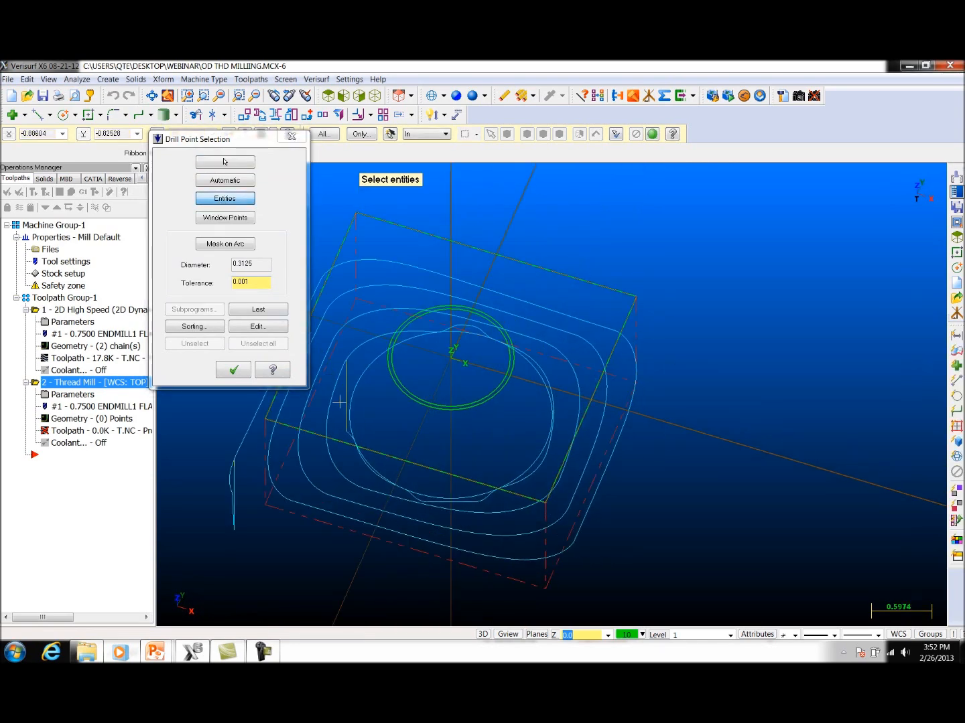
scroll(350, 436, "up", 2)
scroll(350, 436, "up", 1)
left_click(453, 326)
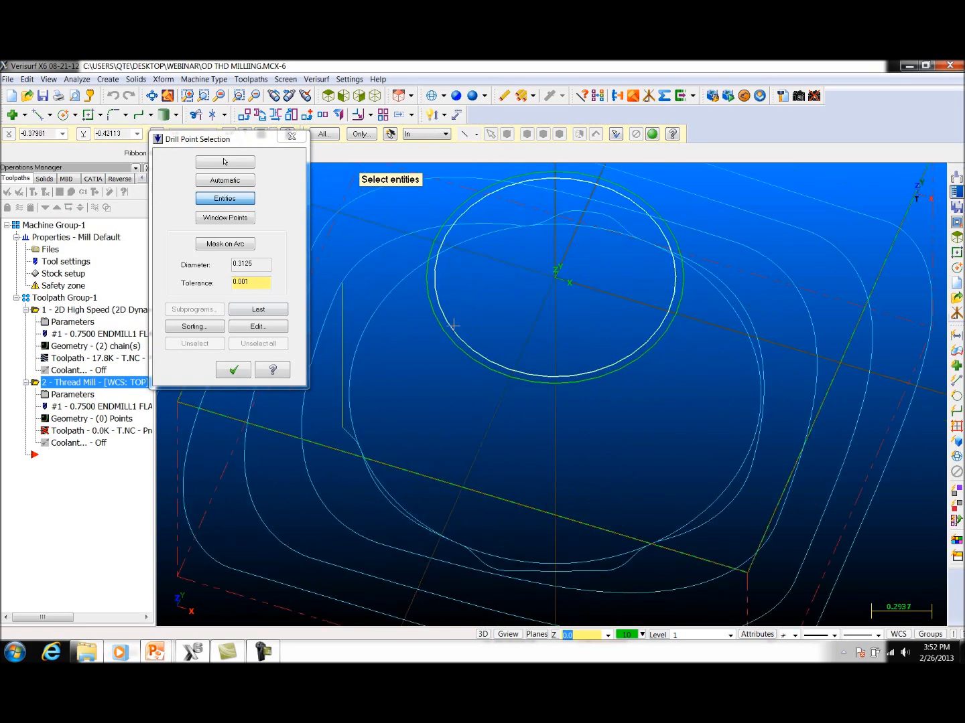
left_click(453, 326)
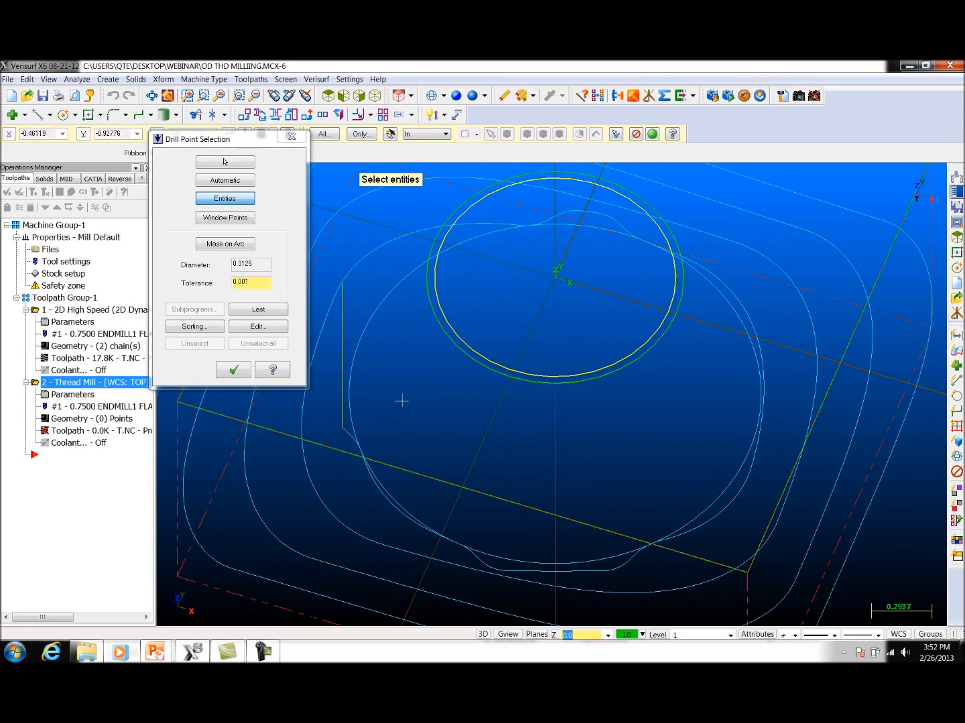
left_click(231, 370)
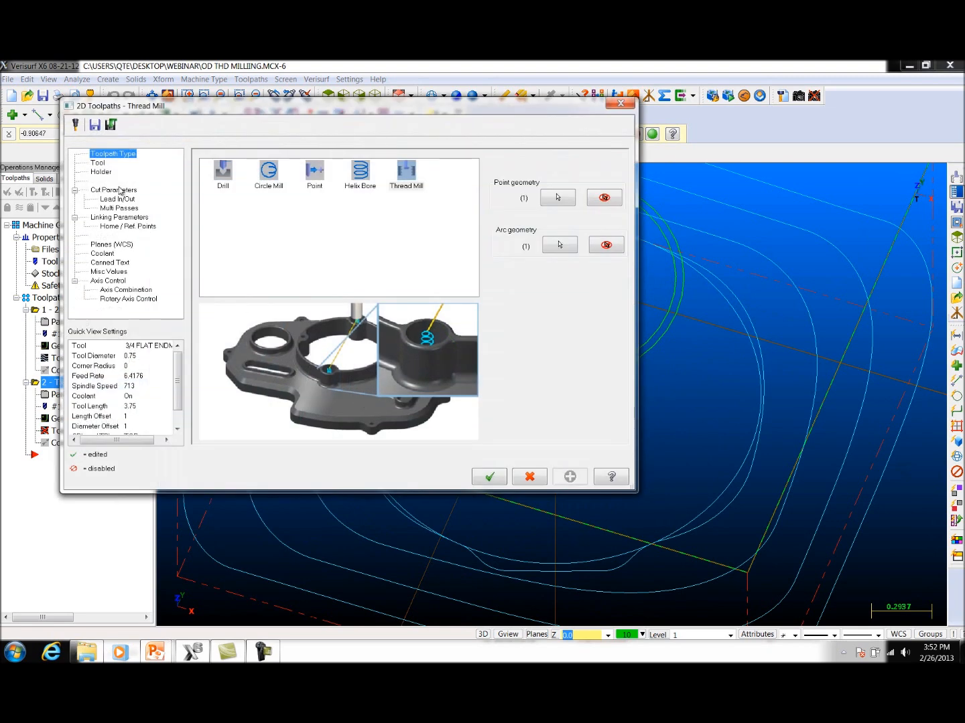
Step: Create a new tool of type Undefined for the thread mill operation
left_click(94, 164)
right_click(230, 221)
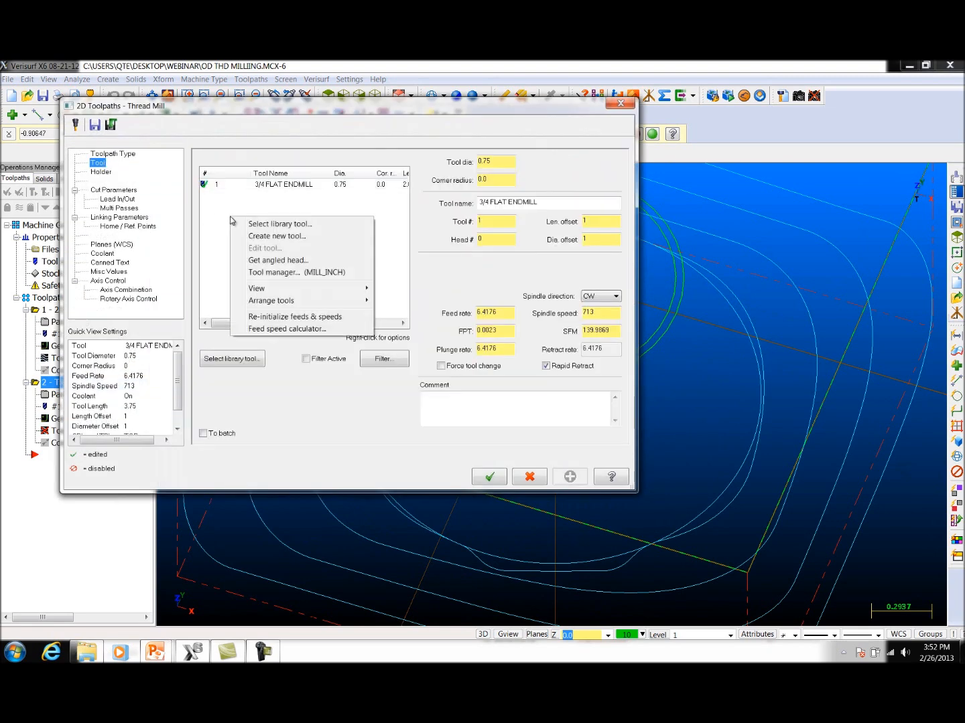
left_click(276, 238)
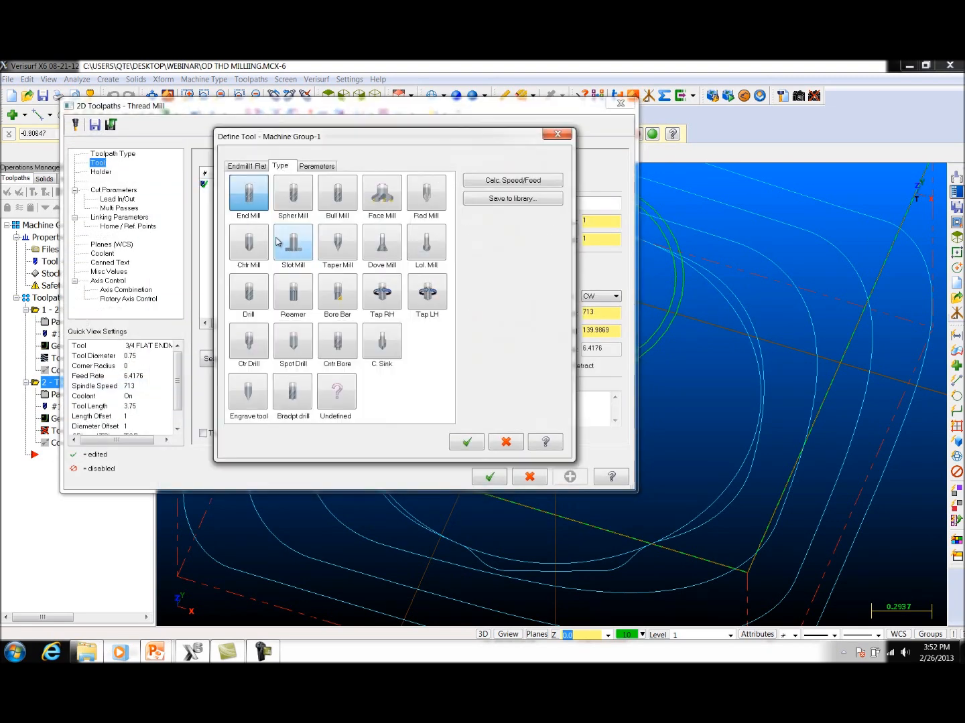
left_click(340, 401)
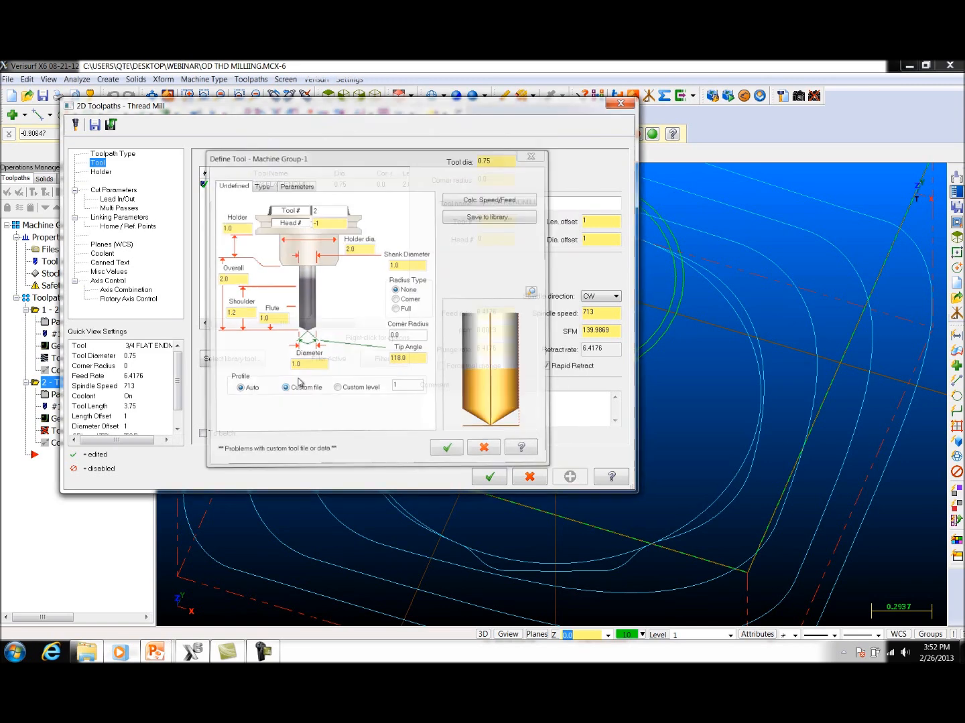
Step: Load THD MILL_14 TPI_.75 DIA.MCX-5 from the desktop's webinar folder as the undefined tool's custom file profile
left_click(298, 378)
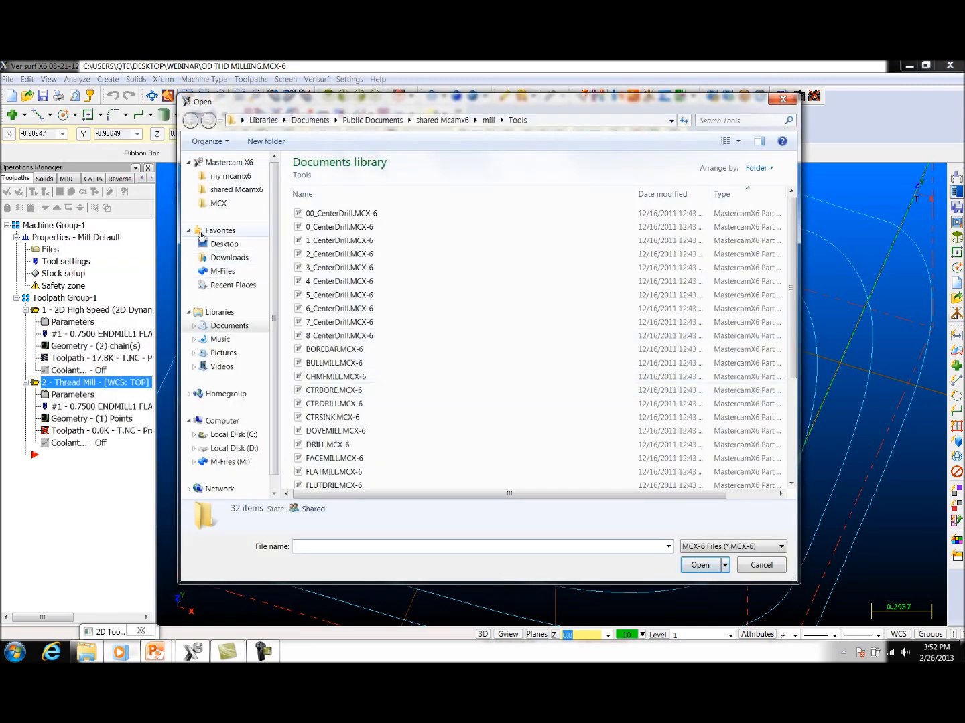
left_click(201, 245)
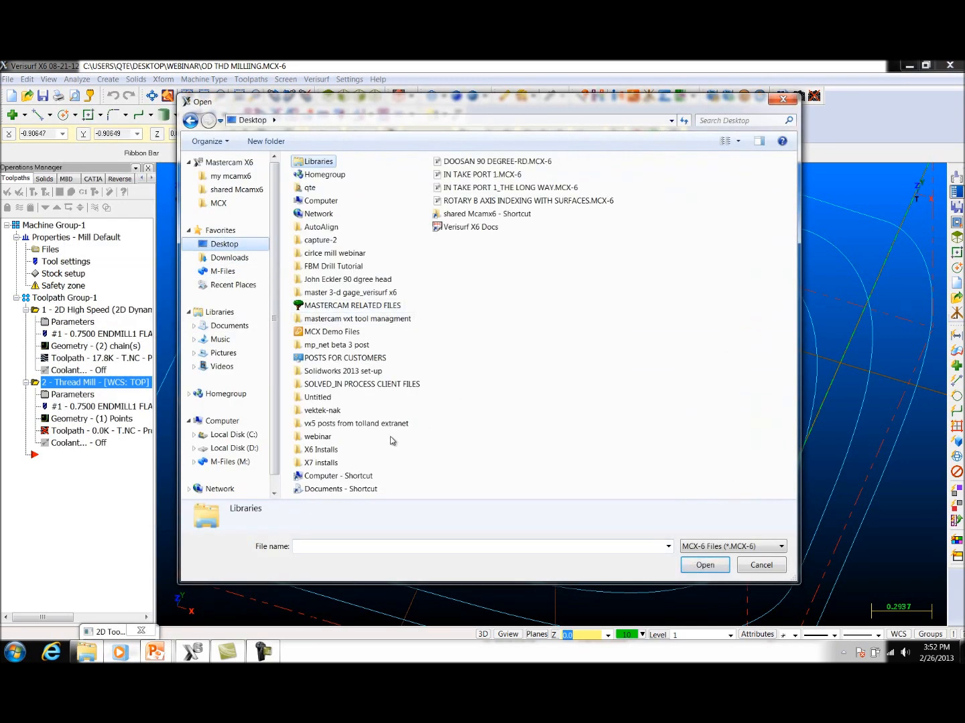
left_click(326, 437)
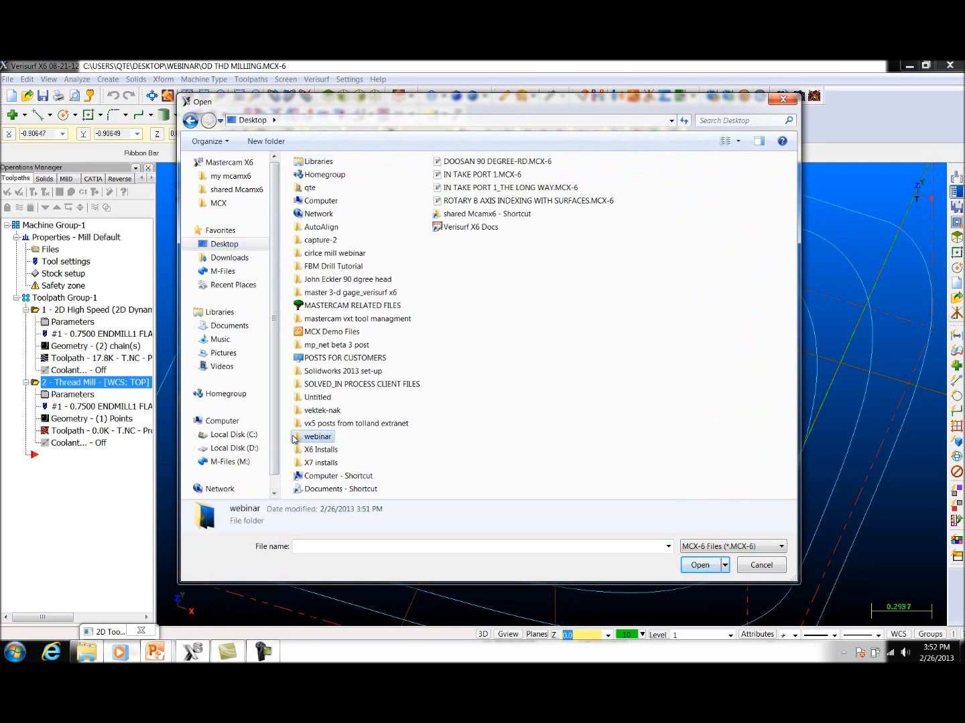
double_click(298, 439)
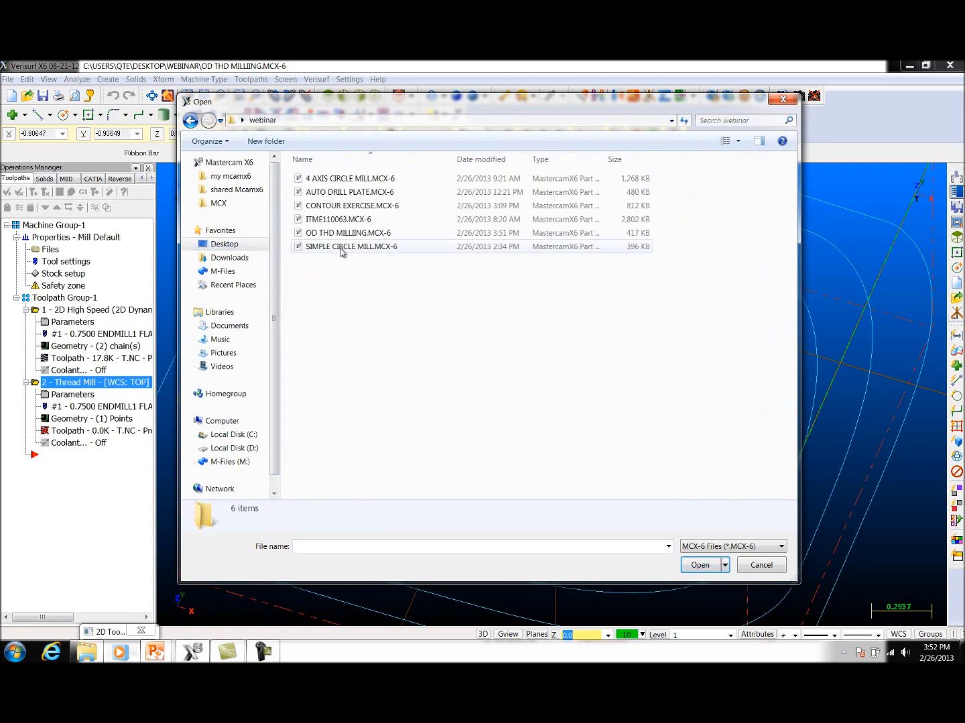
left_click(780, 547)
left_click(771, 569)
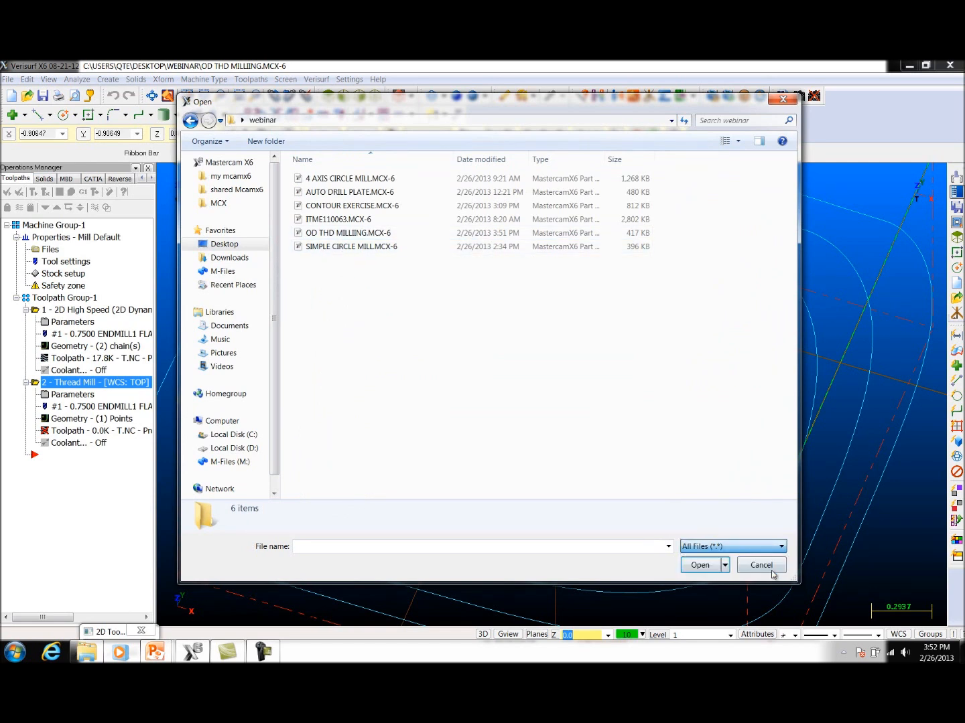
left_click(322, 275)
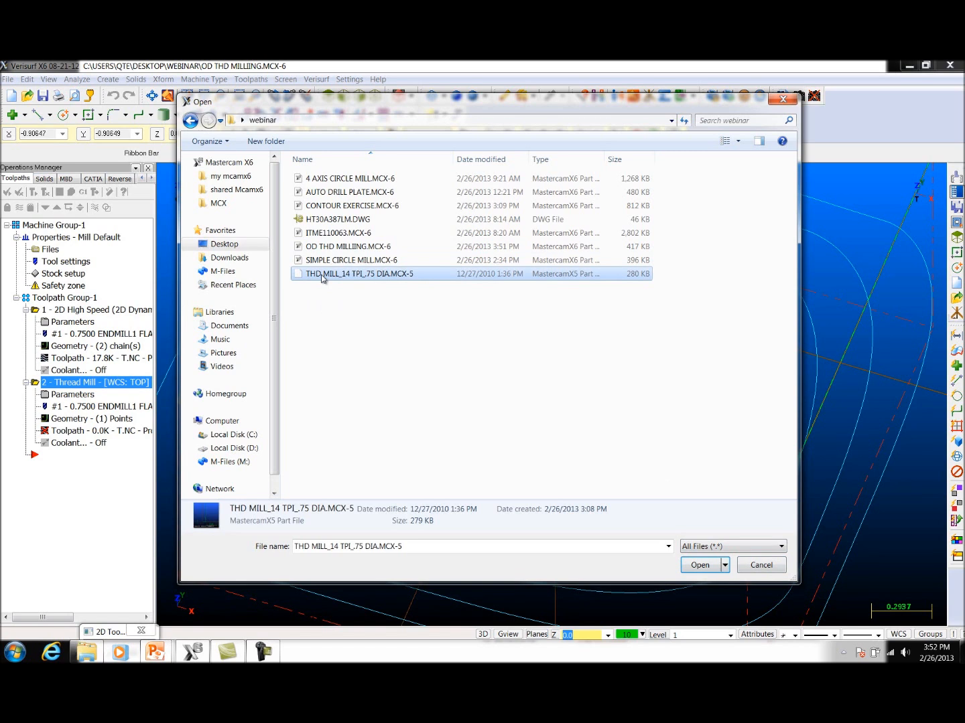
left_click(697, 566)
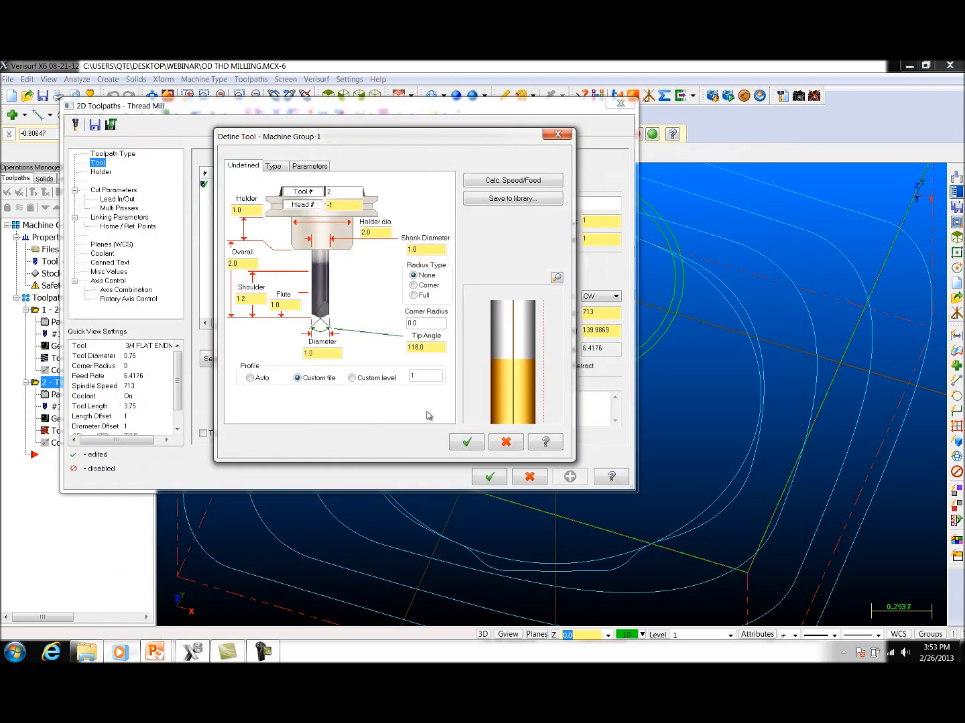
Step: Set the custom tool's diameter to 0.75 and calculate its speed and feed
left_click_drag(334, 355, 281, 354)
type(".75")
key("Return")
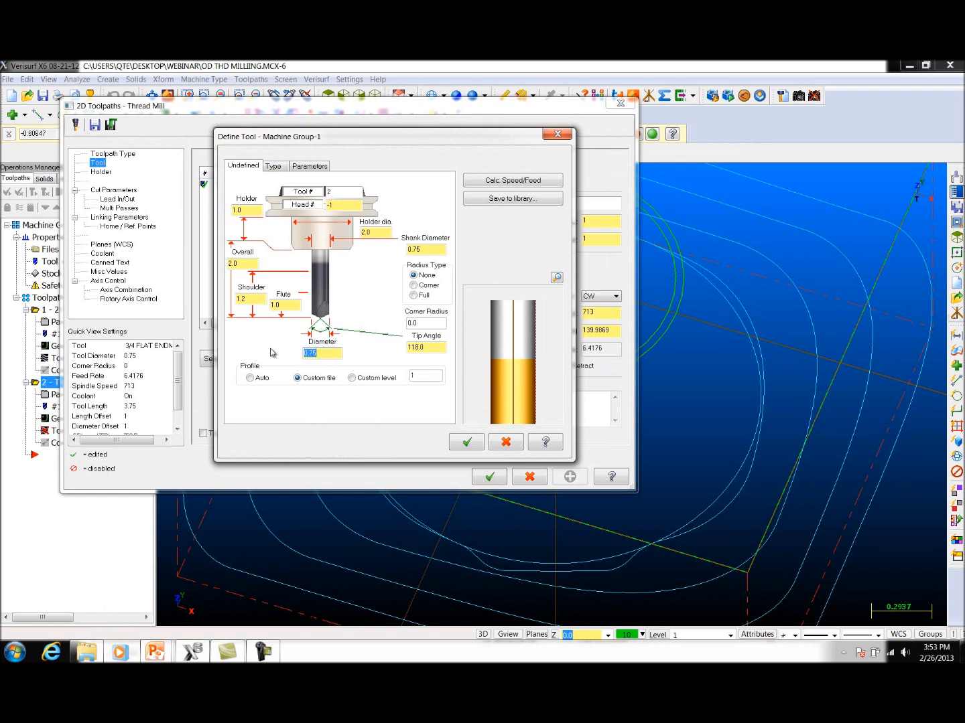
left_click(516, 180)
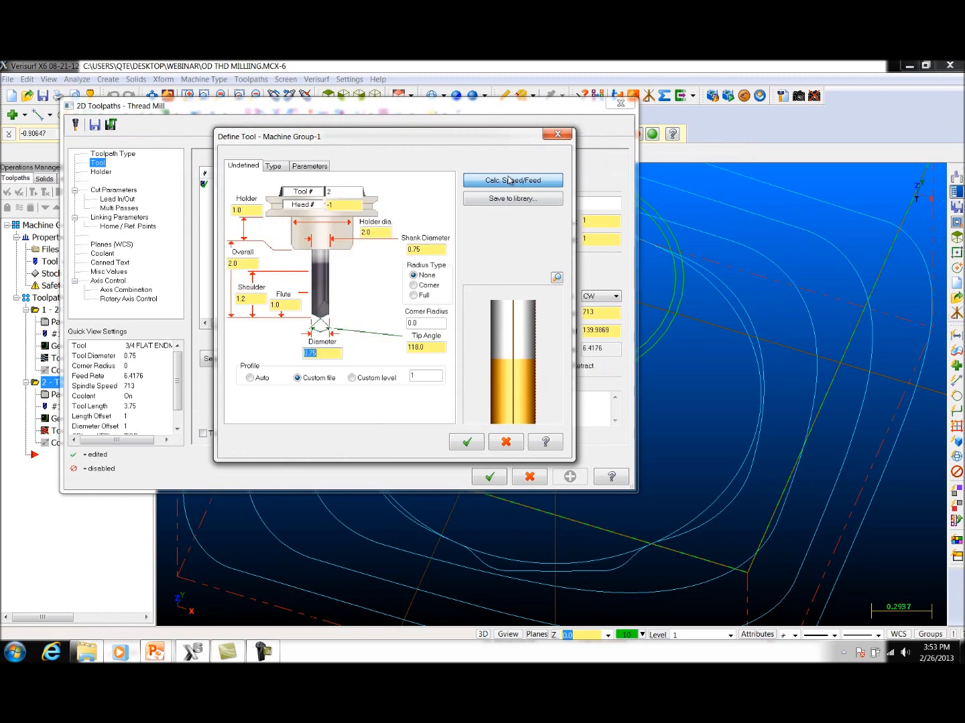
Step: Set the tool's feed rate and plunge rate to 4 and spindle speed to 2100, and accept the tool
left_click(302, 167)
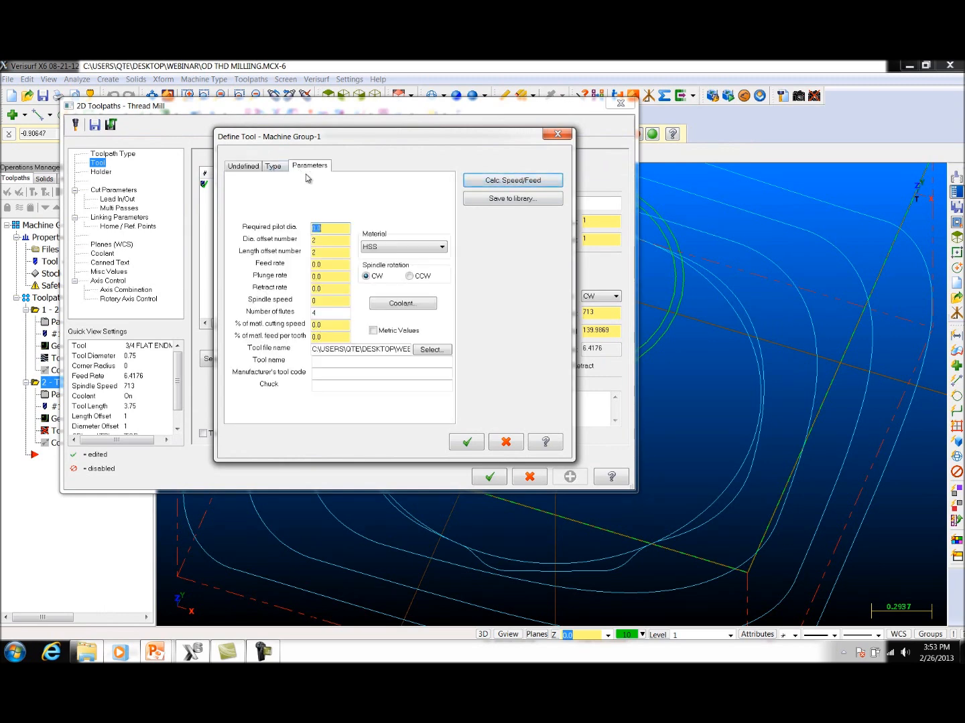
left_click(337, 265)
left_click(337, 265)
type("4")
key("Tab")
left_click_drag(326, 276, 288, 284)
type("4")
left_click_drag(334, 303, 273, 302)
left_click(466, 442)
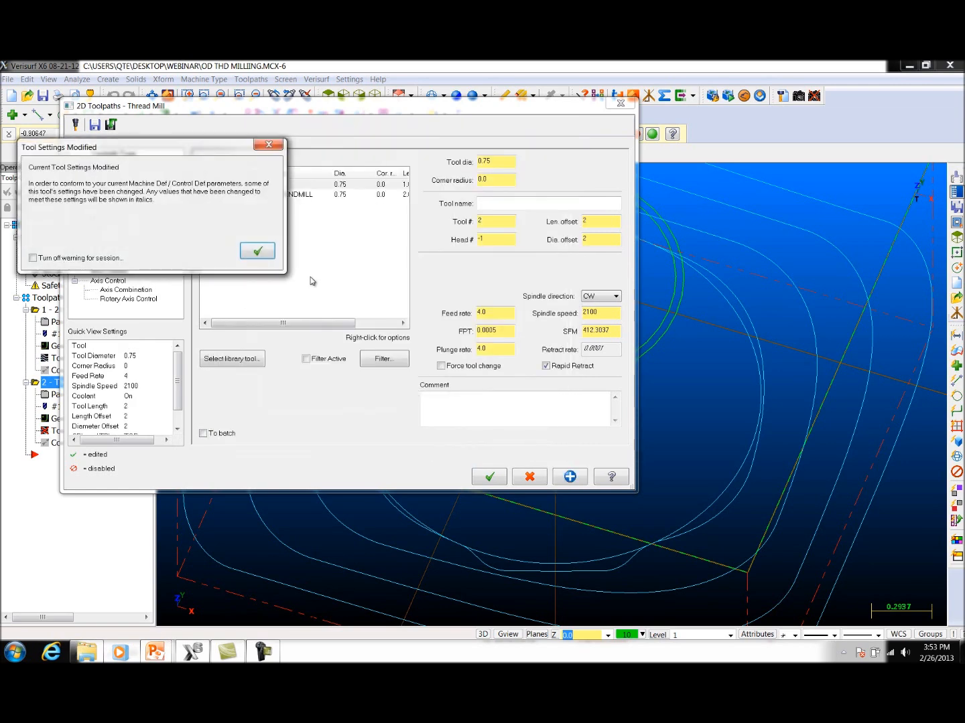
left_click(258, 253)
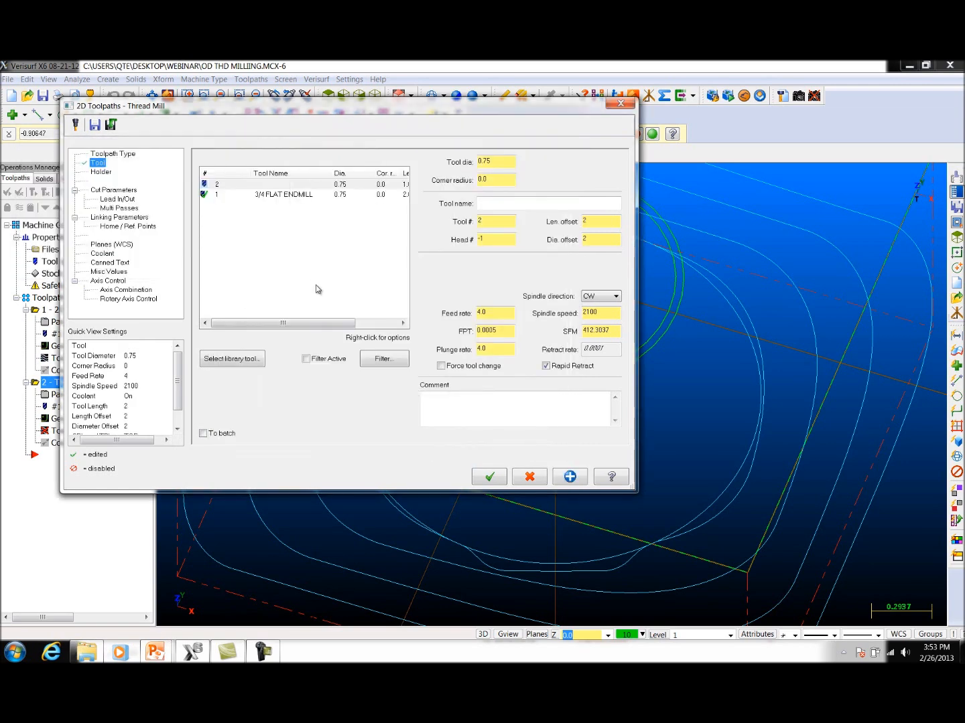
Step: Set the cut parameters to 7 active teeth, thread pitch 1/14, OD thread and bottom-to-top machining
left_click(114, 190)
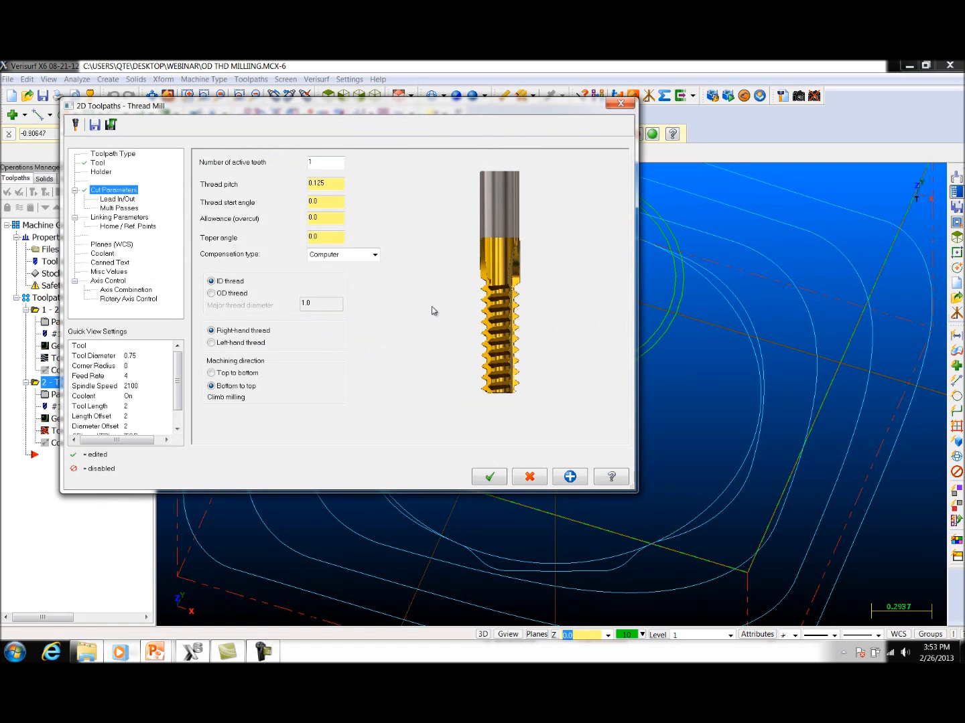
double_click(327, 167)
double_click(324, 183)
type("1/14")
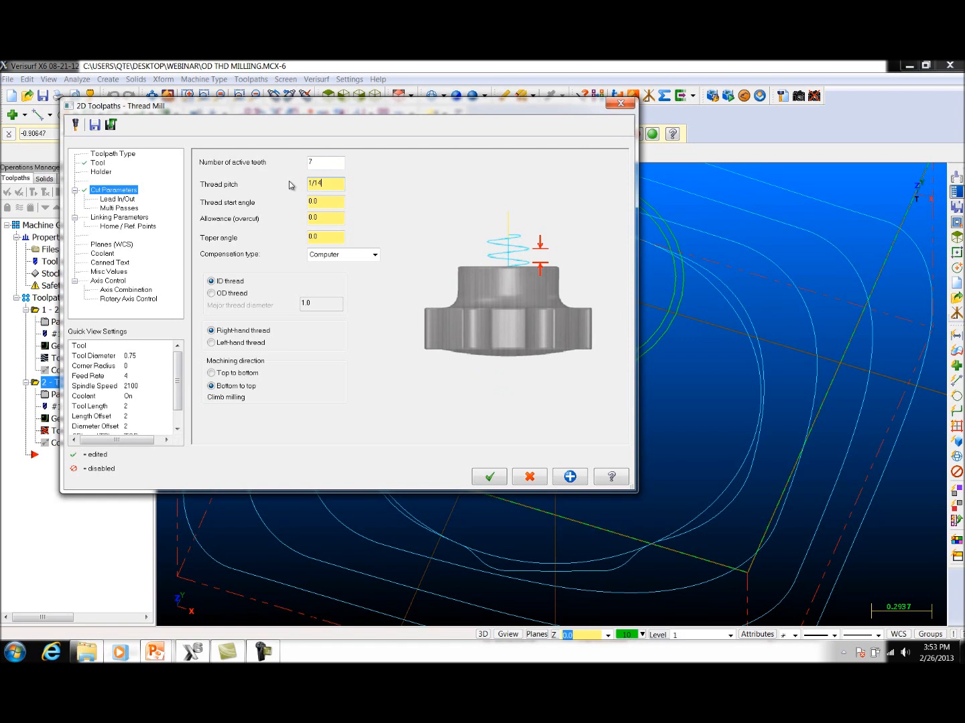
key("Return")
left_click(225, 295)
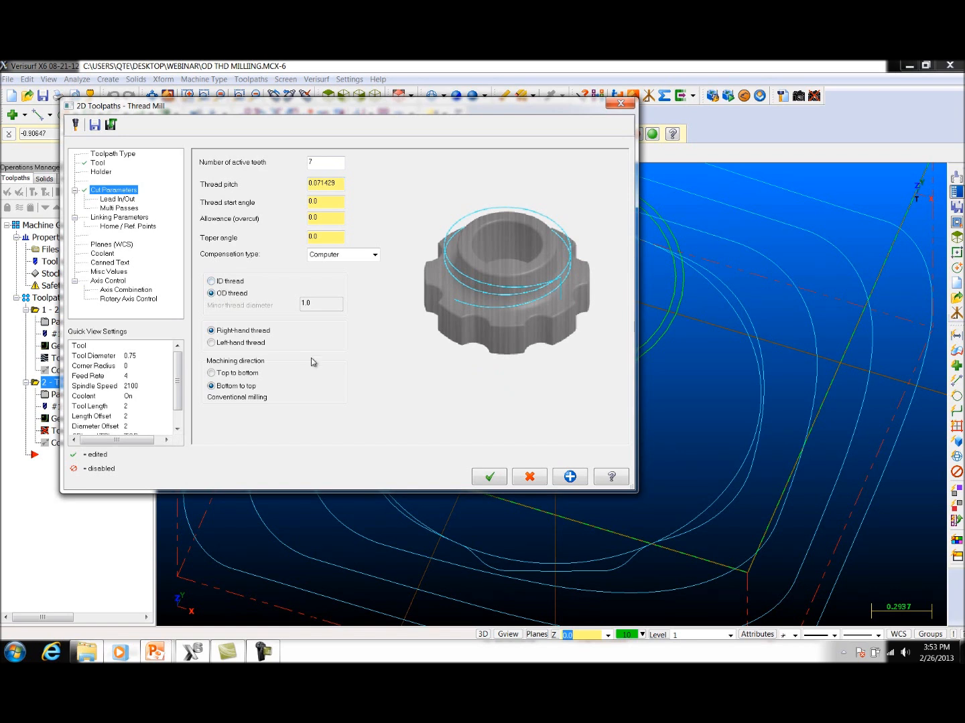
left_click(223, 373)
left_click(213, 386)
Step: Set the linking parameters to an absolute thread depth of -0.9 and generate the thread mill toolpath
left_click(119, 217)
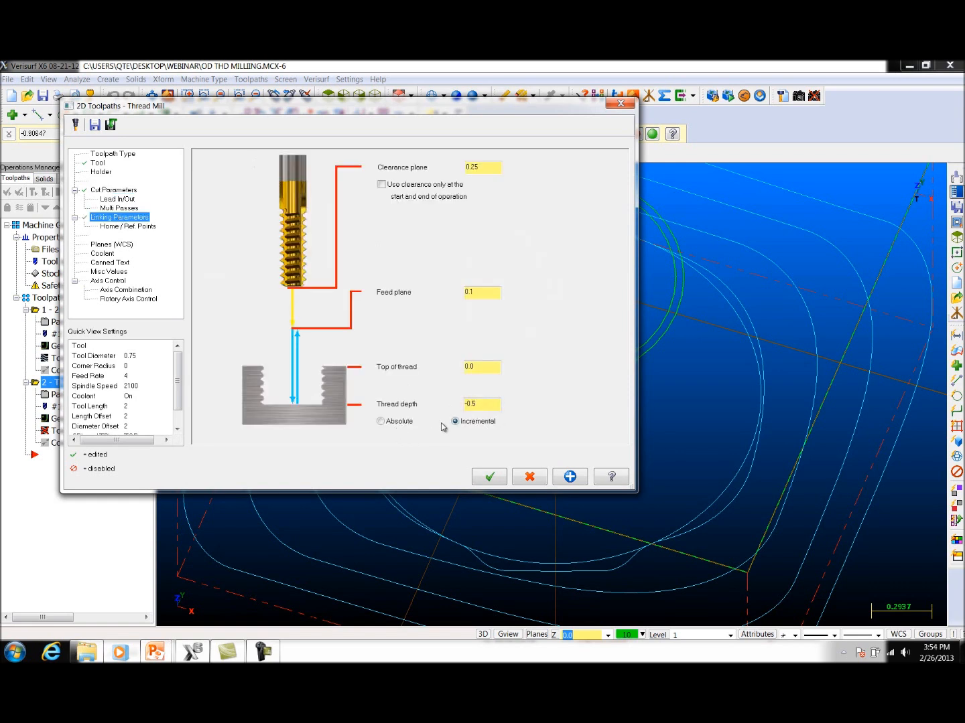
left_click(381, 422)
left_click_drag(493, 404, 414, 412)
type("-.9")
left_click(487, 478)
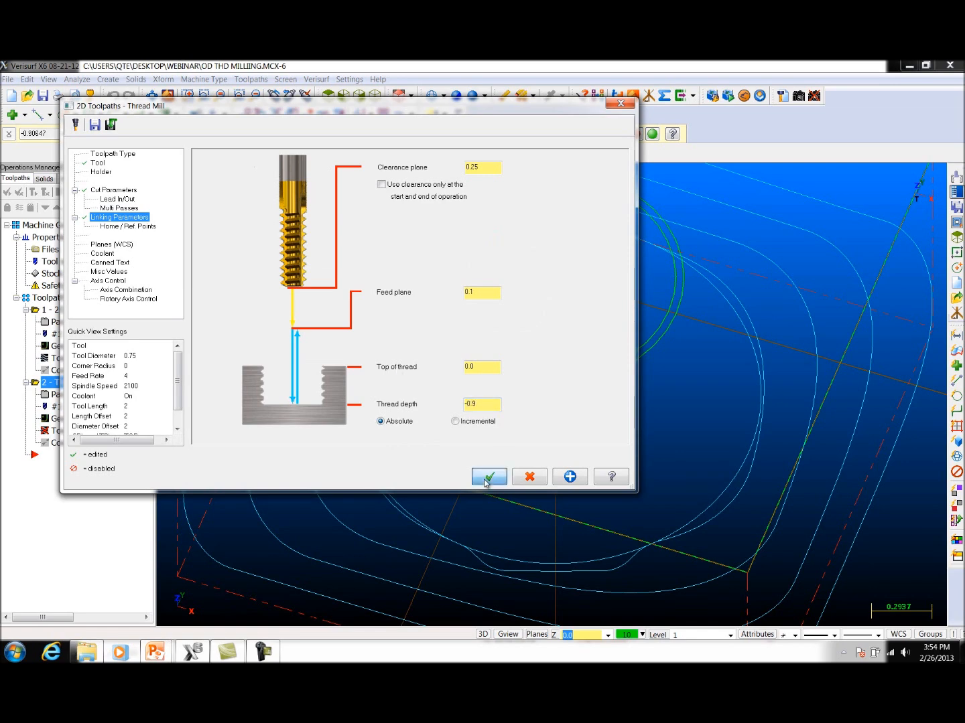
Step: Verify all operations in Toolpath Group-1 and inspect the milled outside thread and the custom cutter up close
scroll(486, 403, "down", 10)
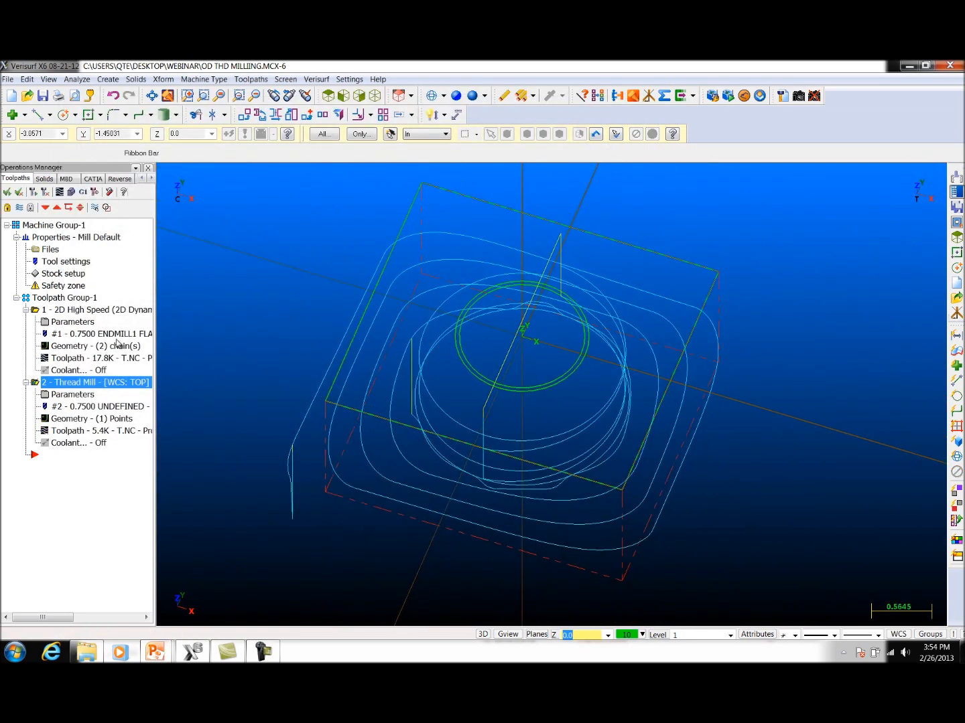
left_click(64, 298)
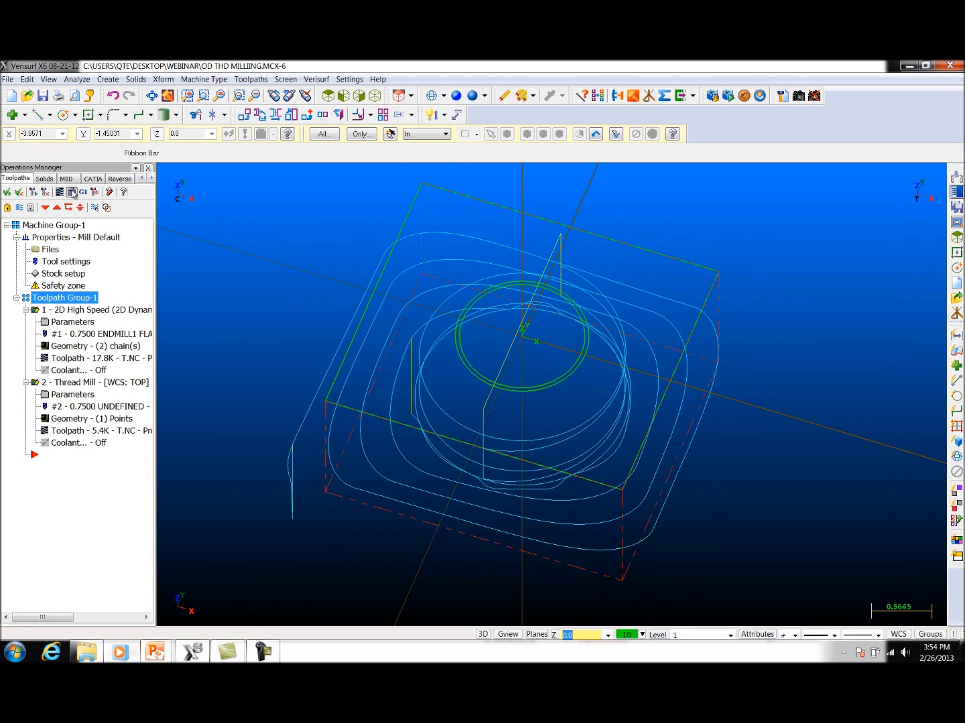
left_click(71, 194)
left_click(108, 147)
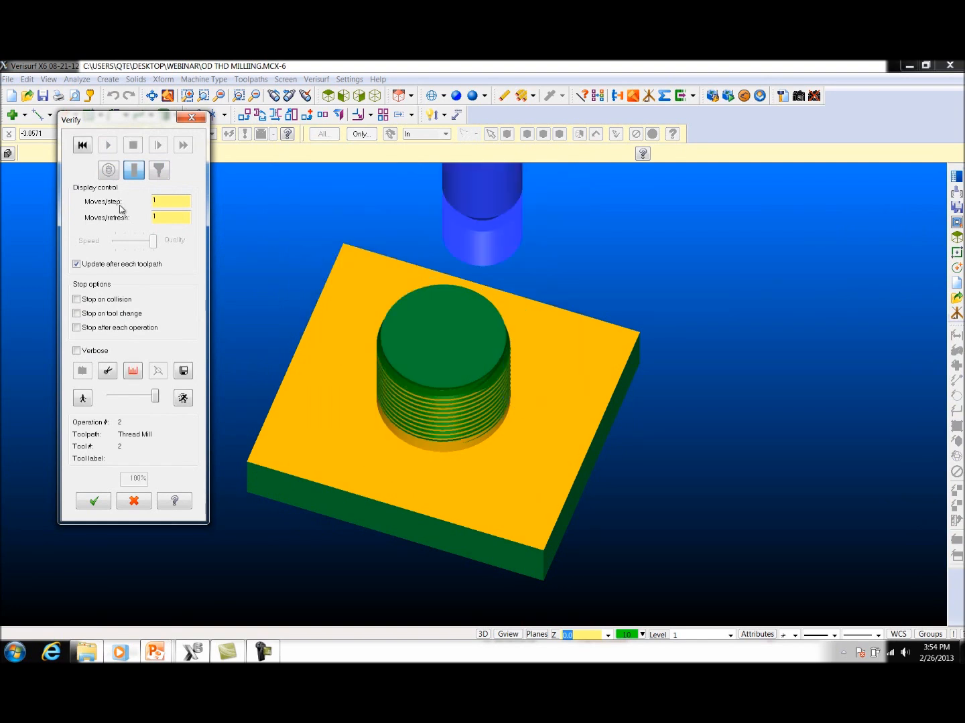
middle_click_drag(564, 387, 652, 449)
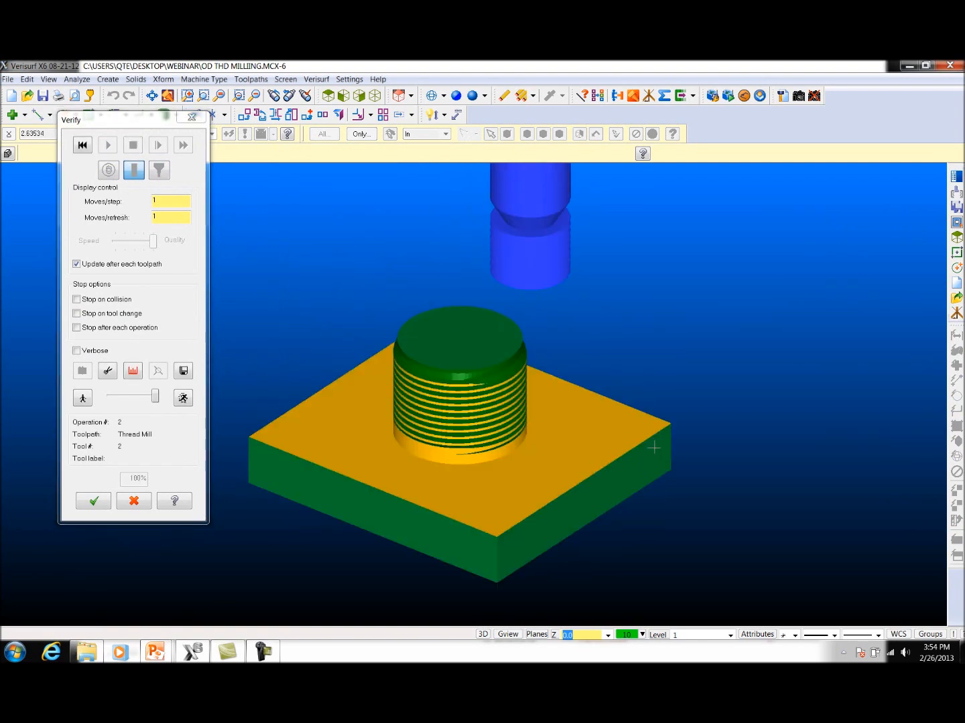
mouse_move(567, 334)
middle_mouse_down()
mouse_move(574, 330)
mouse_move(556, 347)
middle_mouse_up()
middle_click_drag(537, 402, 537, 416)
scroll(541, 285, "up", 2)
scroll(540, 285, "up", 1)
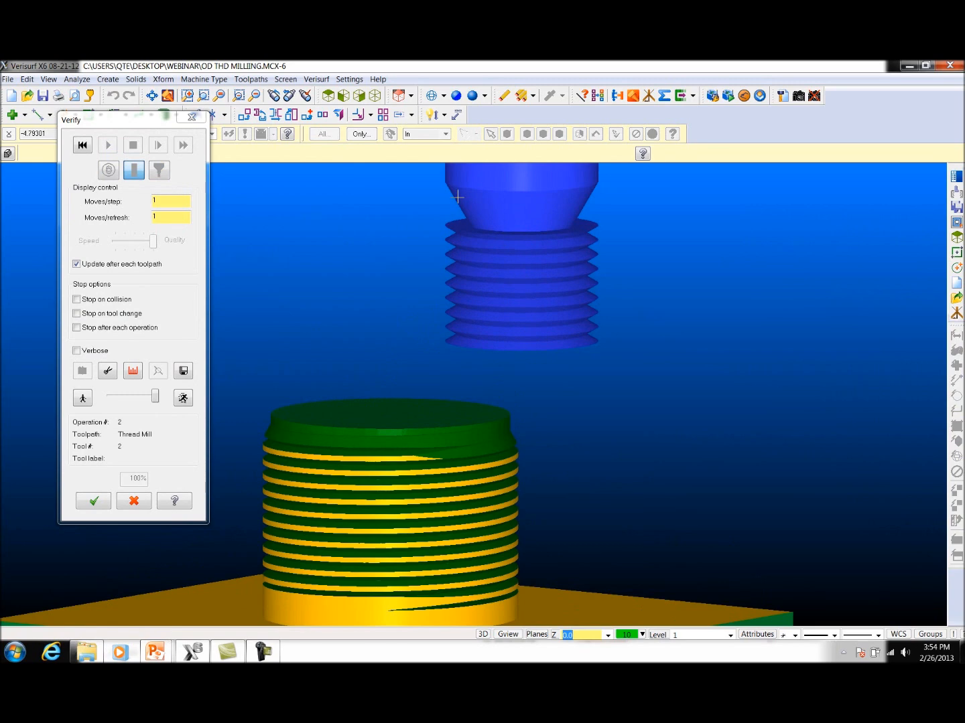
mouse_move(564, 430)
middle_mouse_down()
mouse_move(560, 403)
mouse_move(553, 422)
mouse_move(569, 433)
middle_mouse_up()
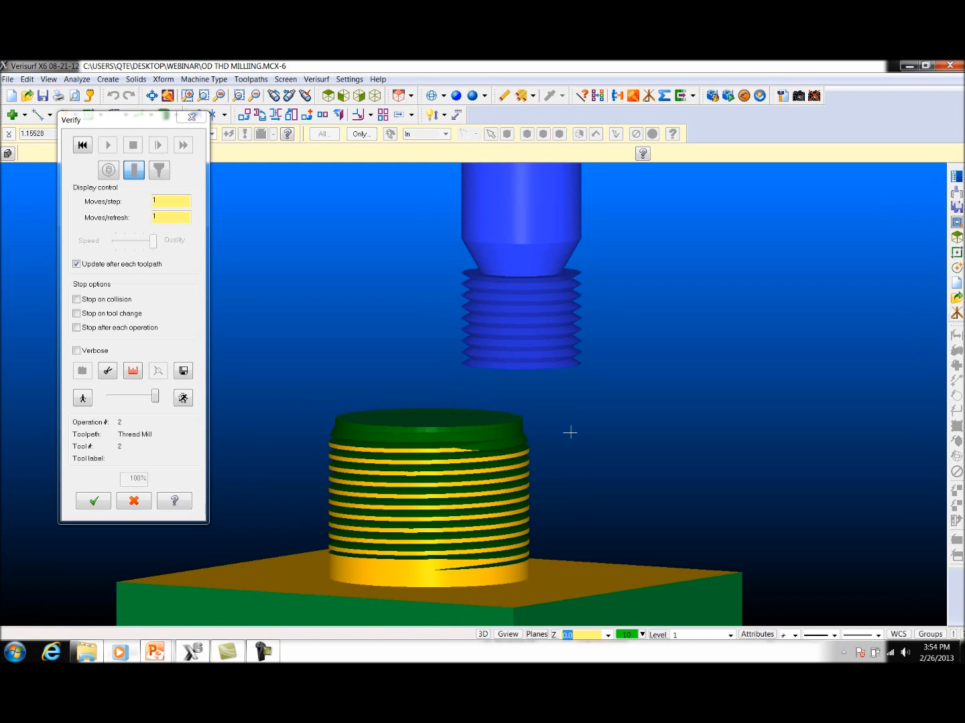
Step: Inspect the milled thread from above, leave the verification and reduce the absolute thread depth in the thread mill's linking parameters
middle_click_drag(390, 285, 294, 312)
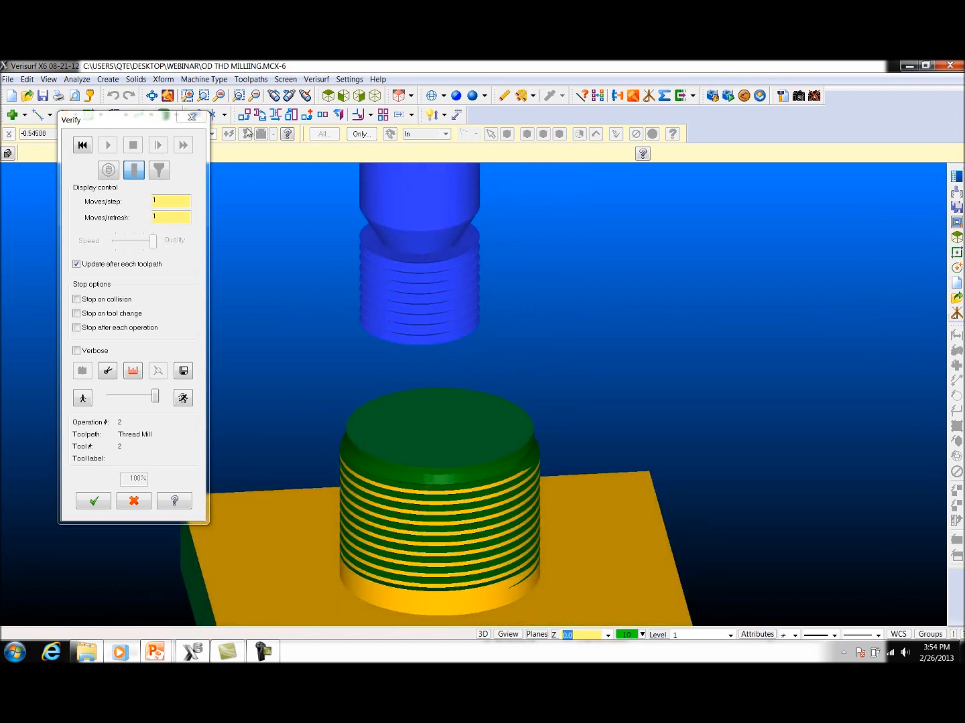
left_click(192, 117)
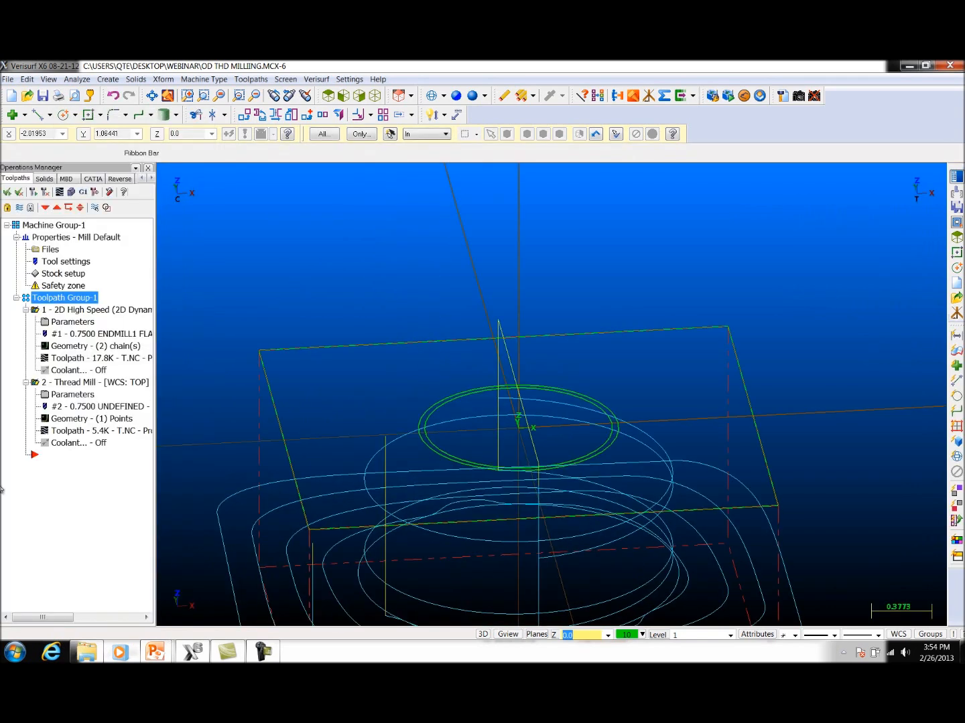
left_click(69, 396)
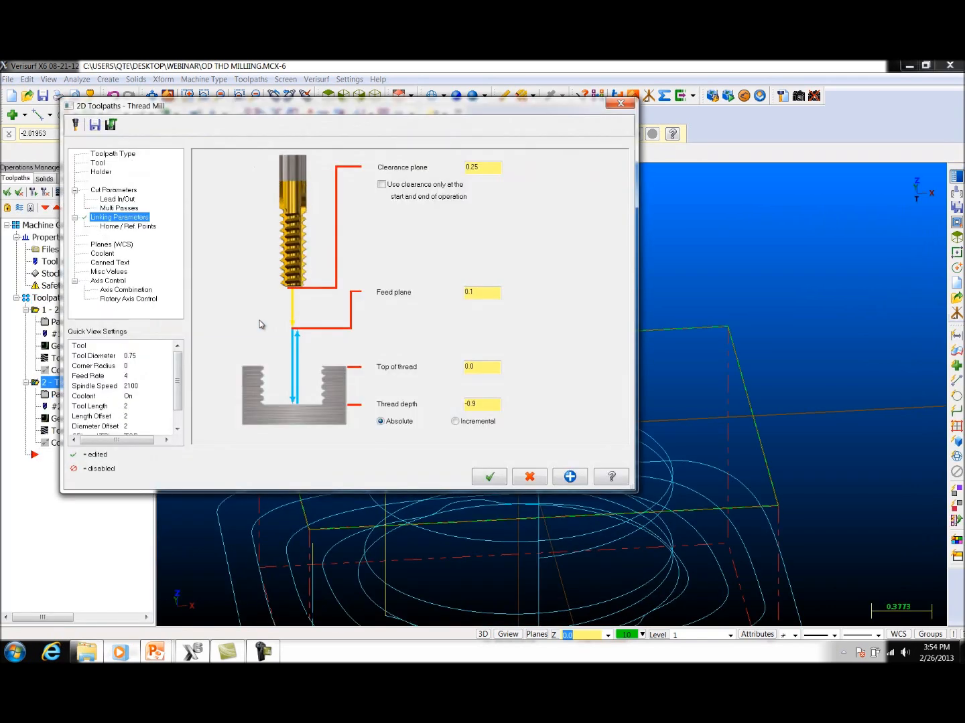
left_click_drag(485, 403, 373, 398)
left_click(481, 484)
Step: Set the thread pitch to 0.125 in the thread mill's cut parameters and regenerate the toolpath
left_click(111, 191)
left_click_drag(338, 188, 235, 188)
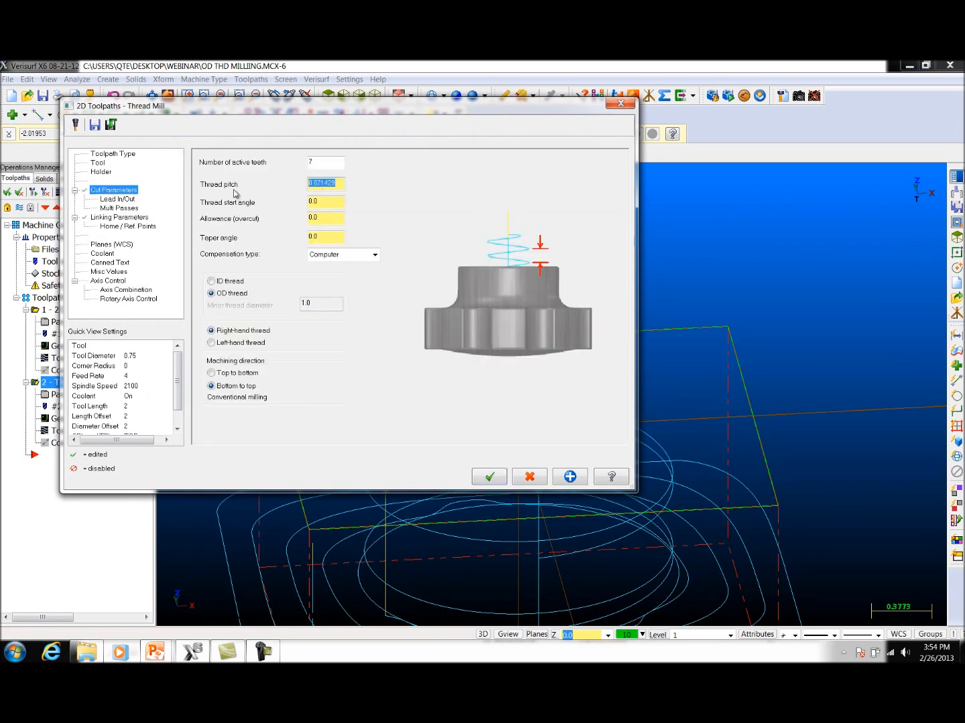
key("BackSpace")
left_click(489, 476)
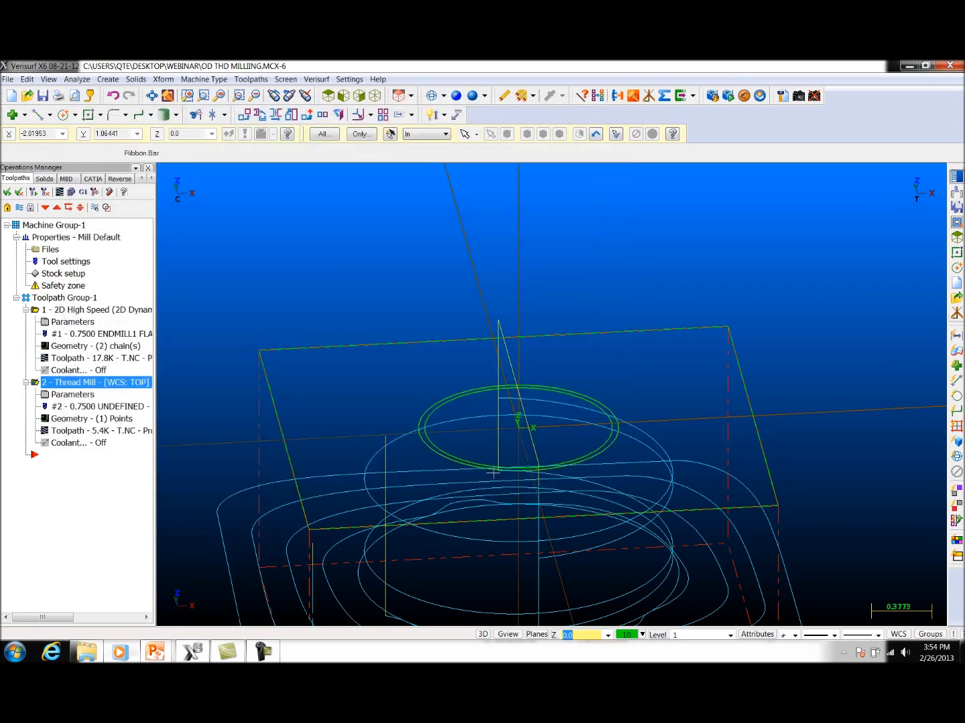
left_click(45, 191)
Step: Verify all operations in Toolpath Group-1 and inspect the coarser thread on the boss from several sides
left_click(64, 298)
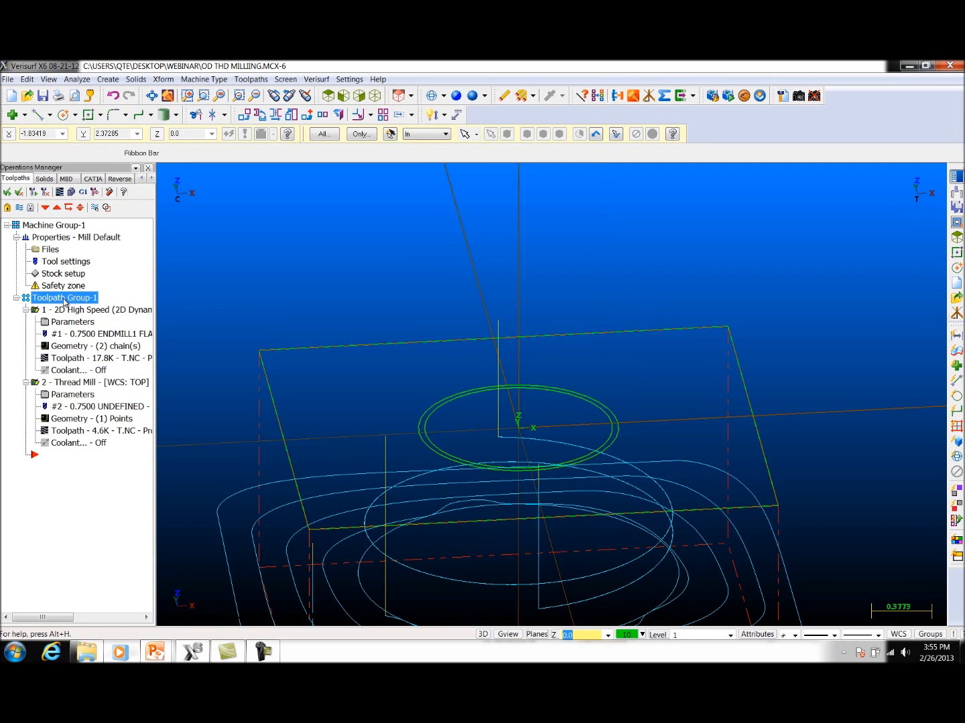
left_click(72, 192)
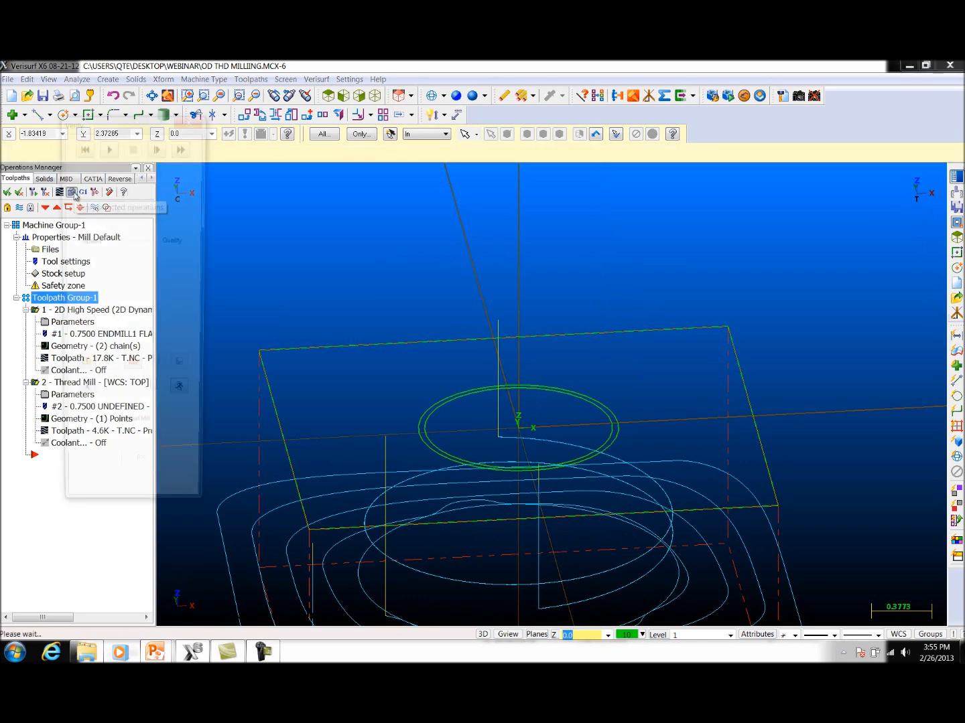
left_click(105, 145)
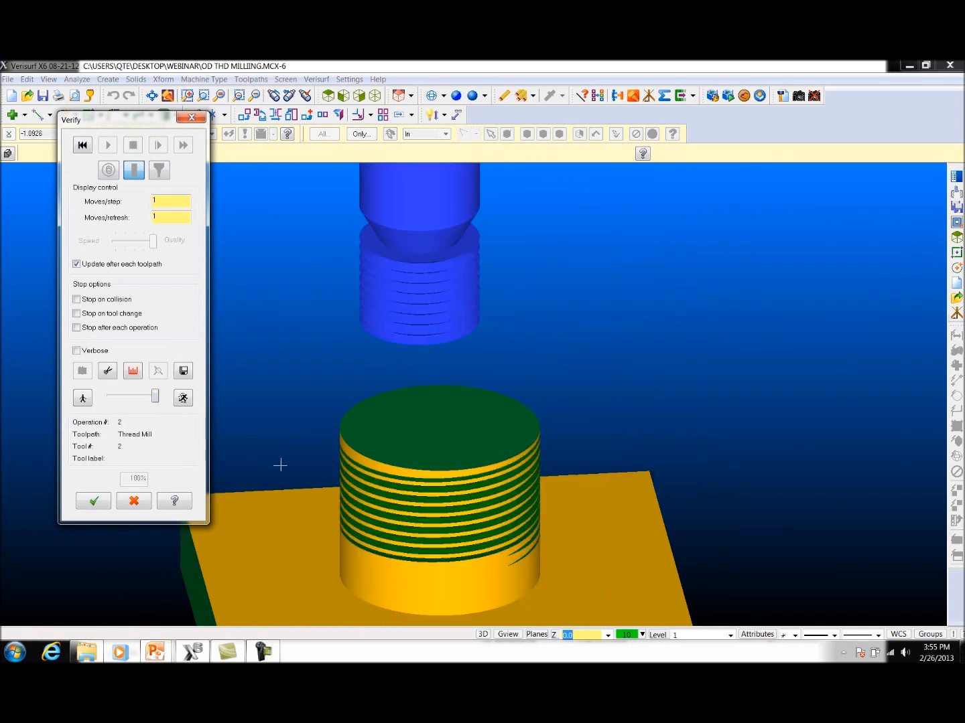
middle_click_drag(397, 469, 826, 478)
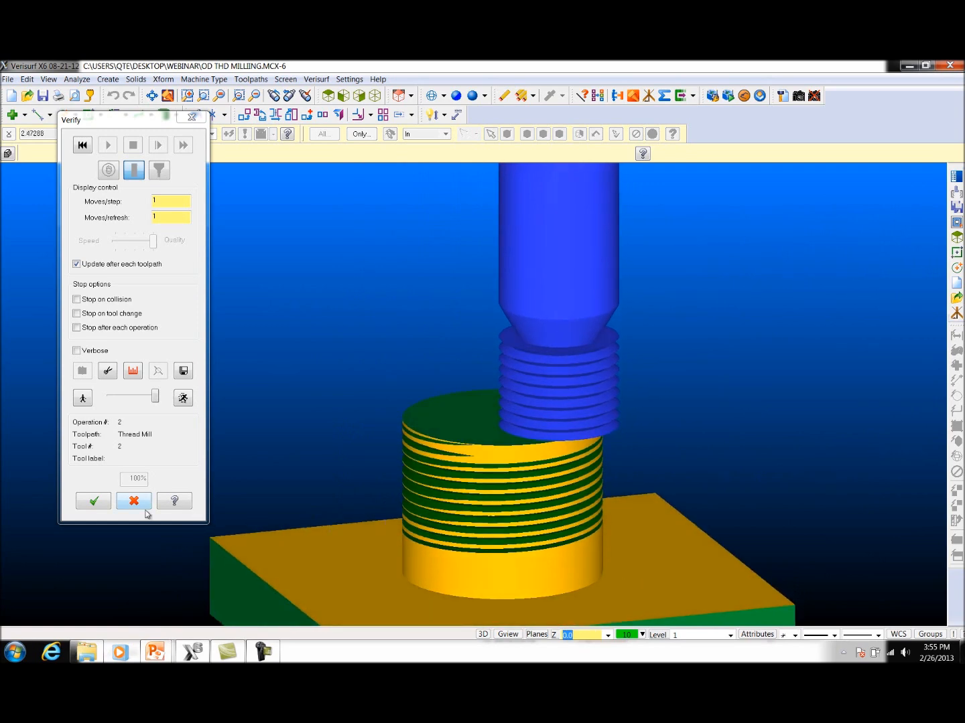
left_click(93, 501)
left_click(59, 395)
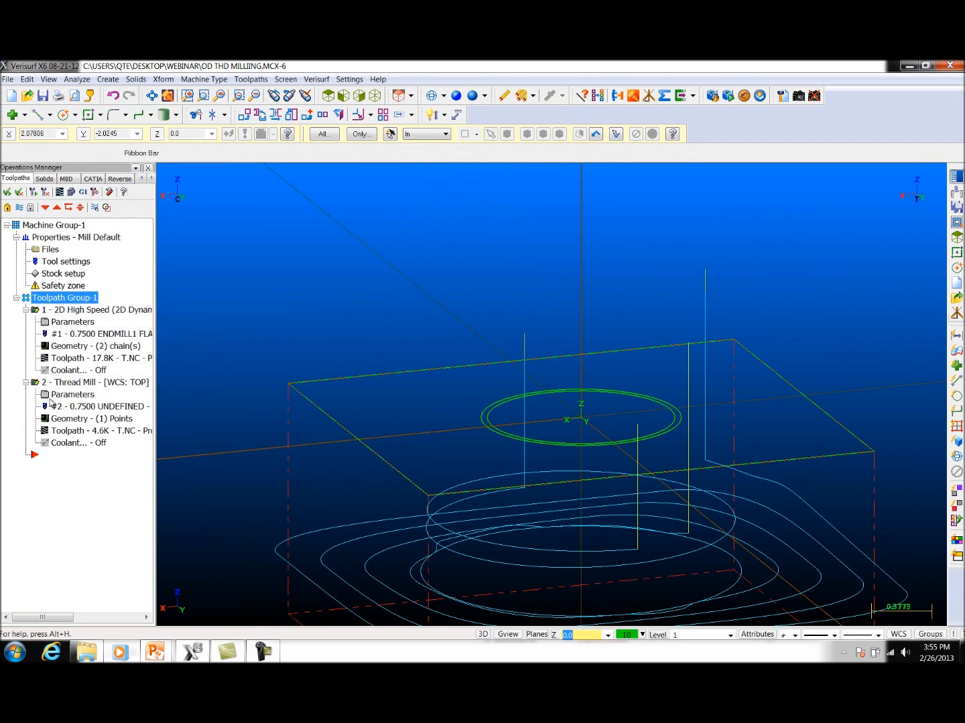
double_click(53, 324)
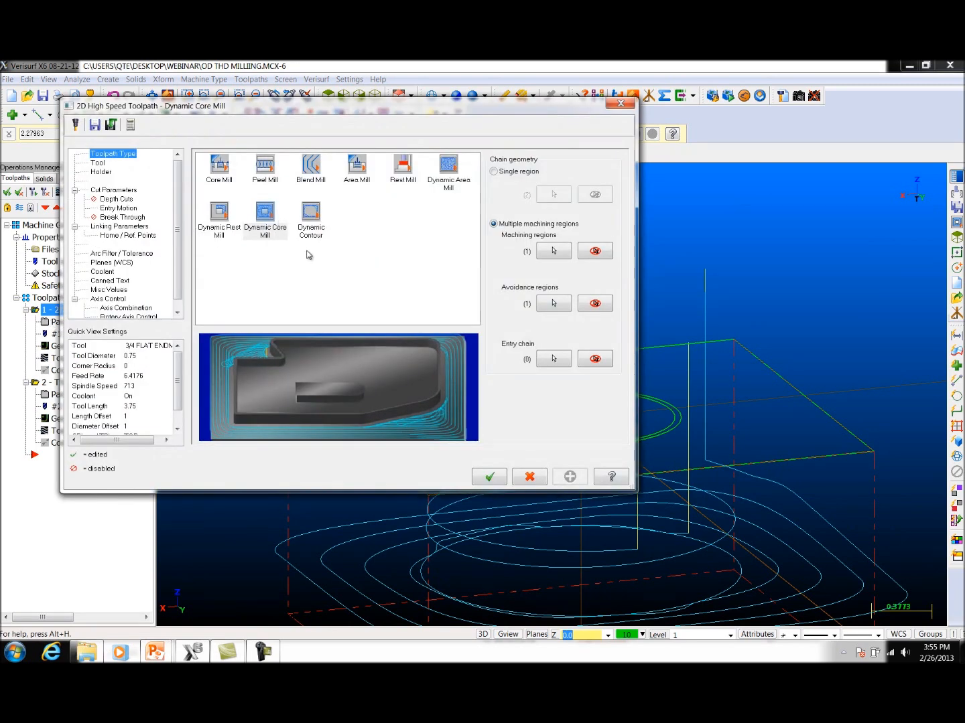
left_click(488, 478)
Step: Set the thread pitch to 1/14 in the thread mill's cut parameters and regenerate the toolpath
double_click(57, 400)
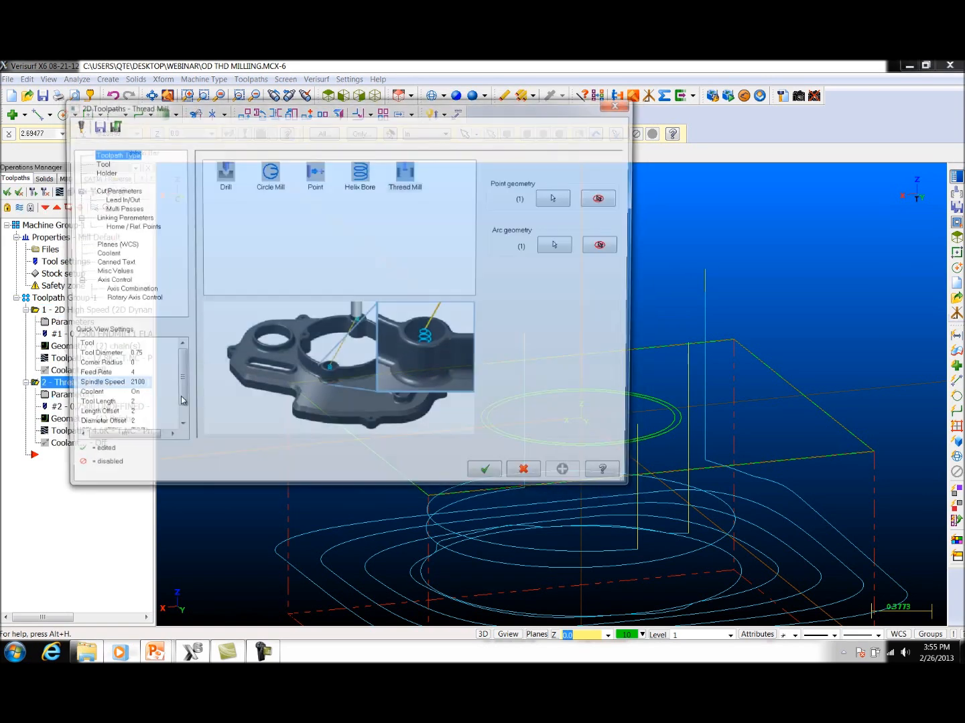
left_click(113, 190)
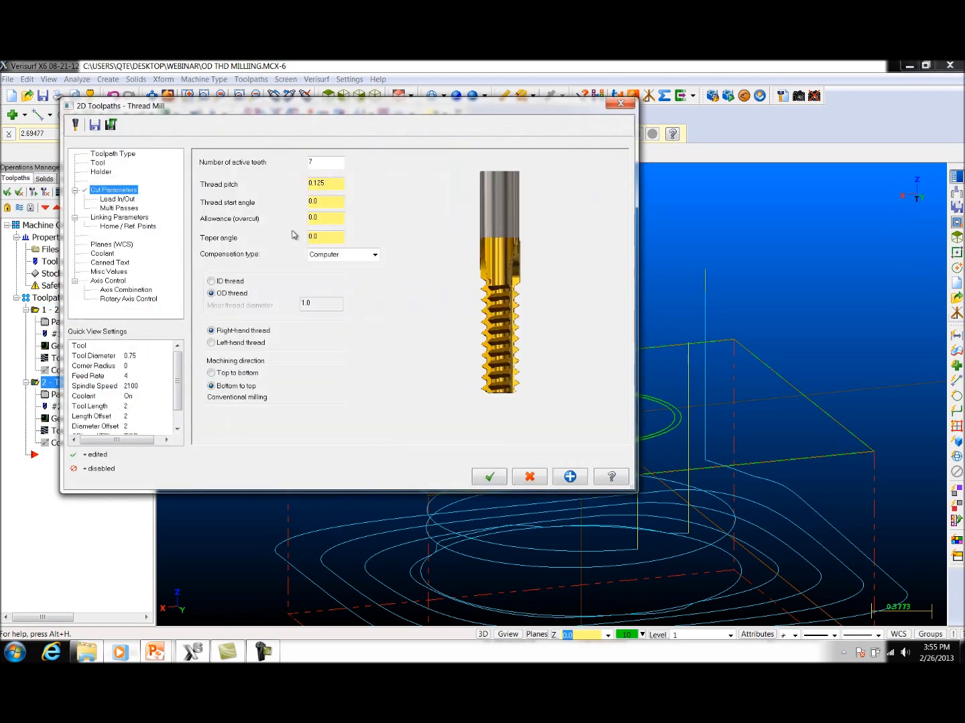
left_click(326, 183)
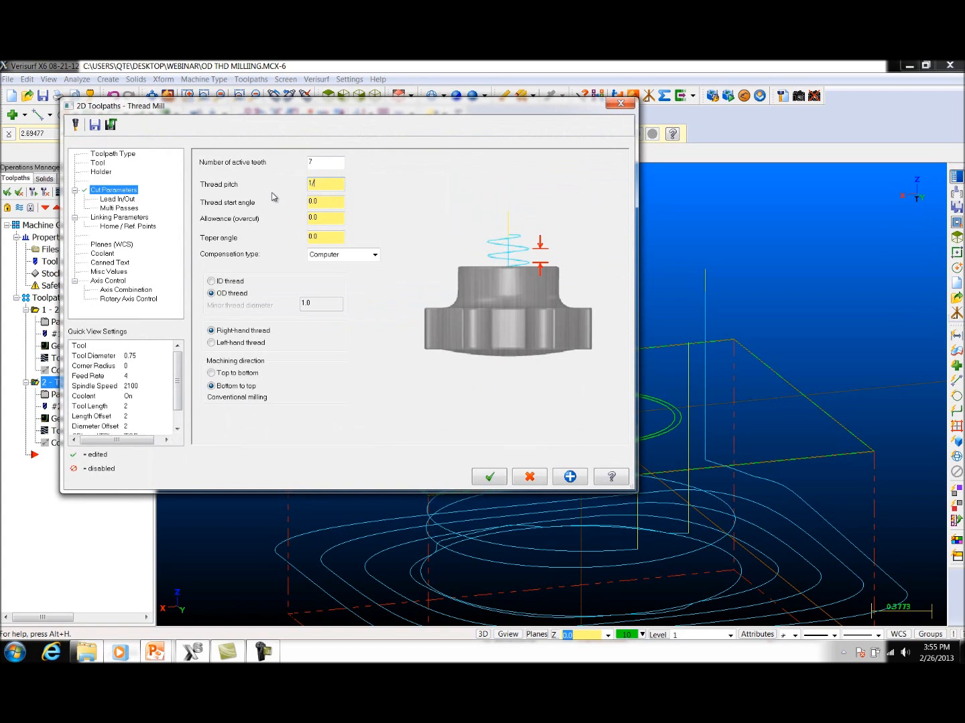
type("1/14")
key("Return")
left_click(500, 482)
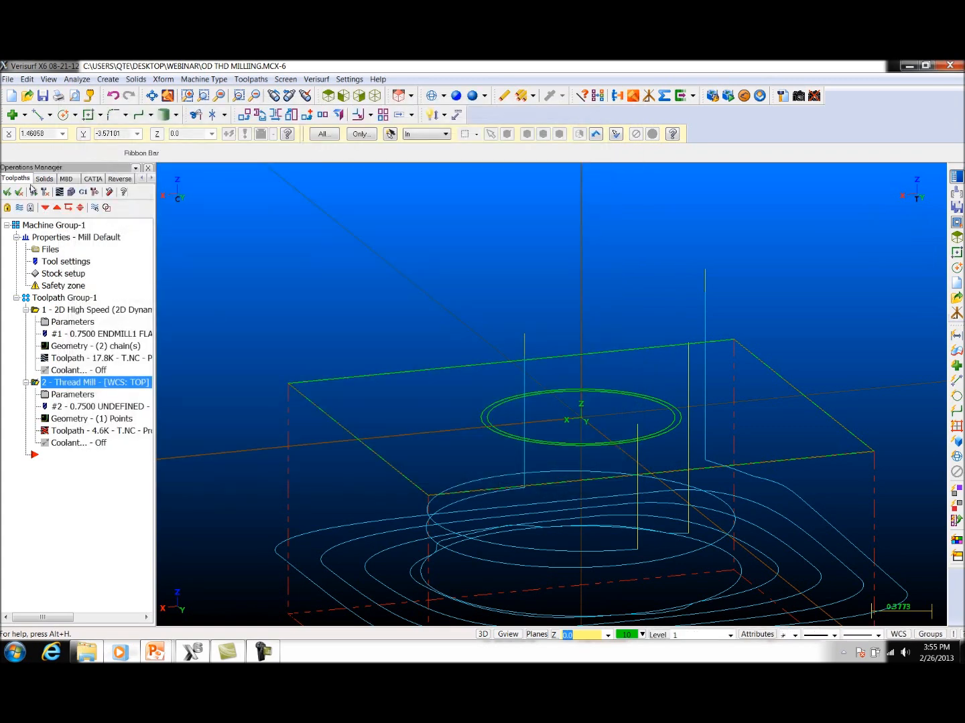
left_click(44, 192)
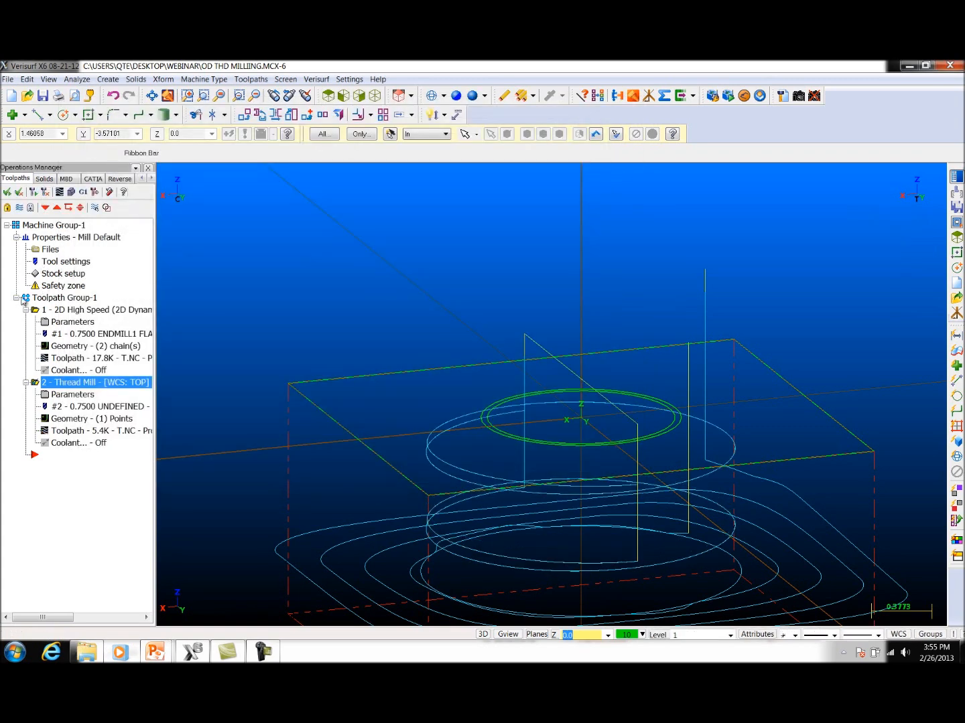
Step: Verify all of Toolpath Group-1 with the 1/14 pitch and examine the boss thread from above and from the side
left_click(25, 299)
left_click(71, 193)
left_click(115, 153)
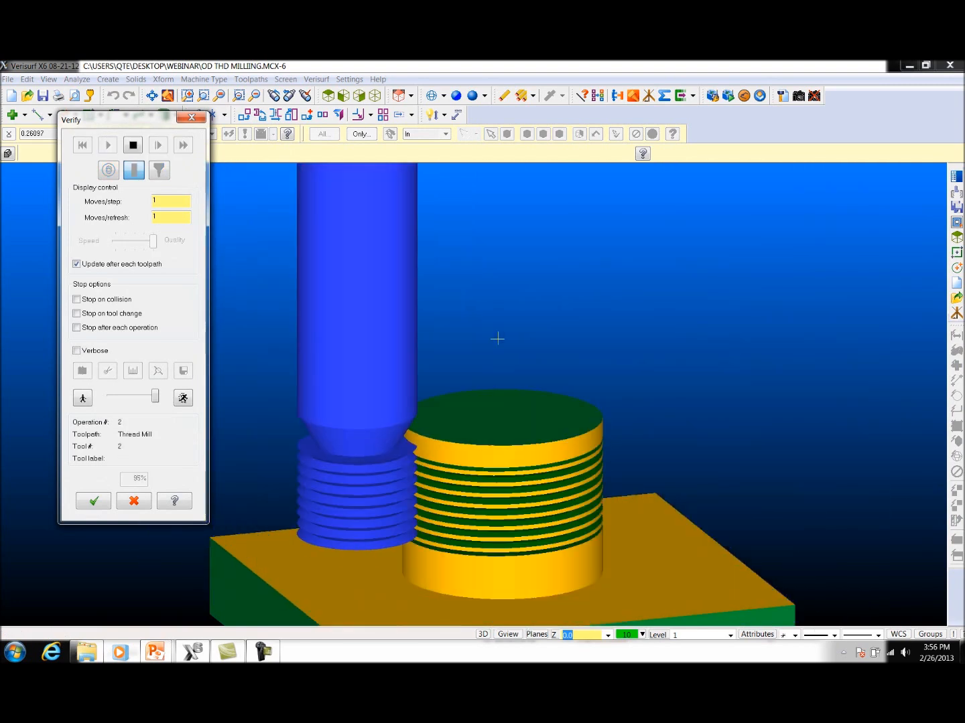
middle_click_drag(515, 351, 269, 380)
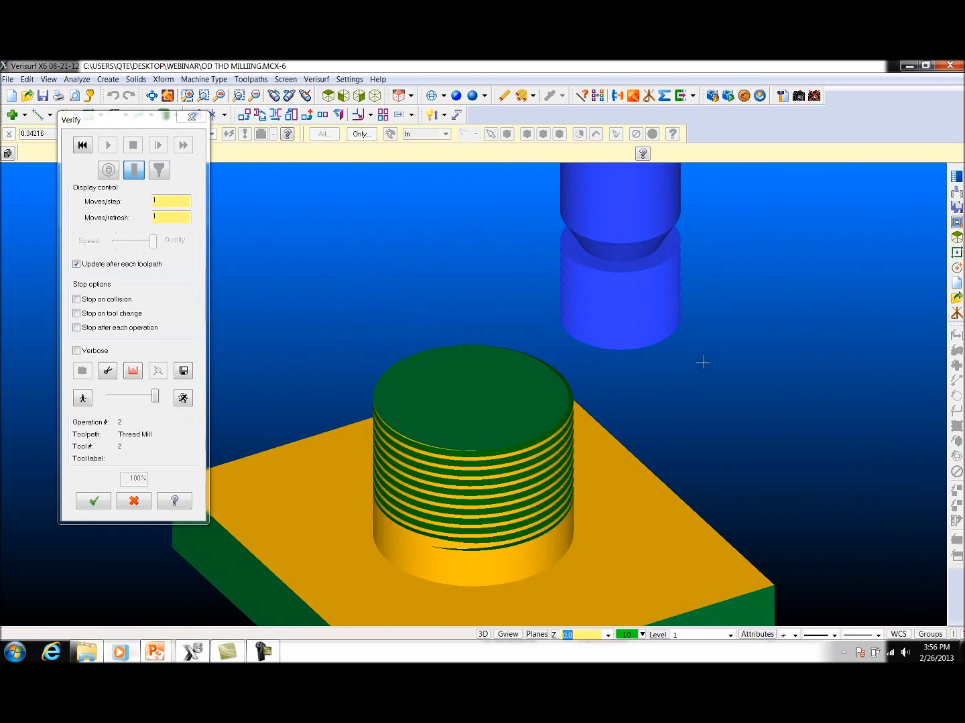
middle_click_drag(700, 361, 715, 325)
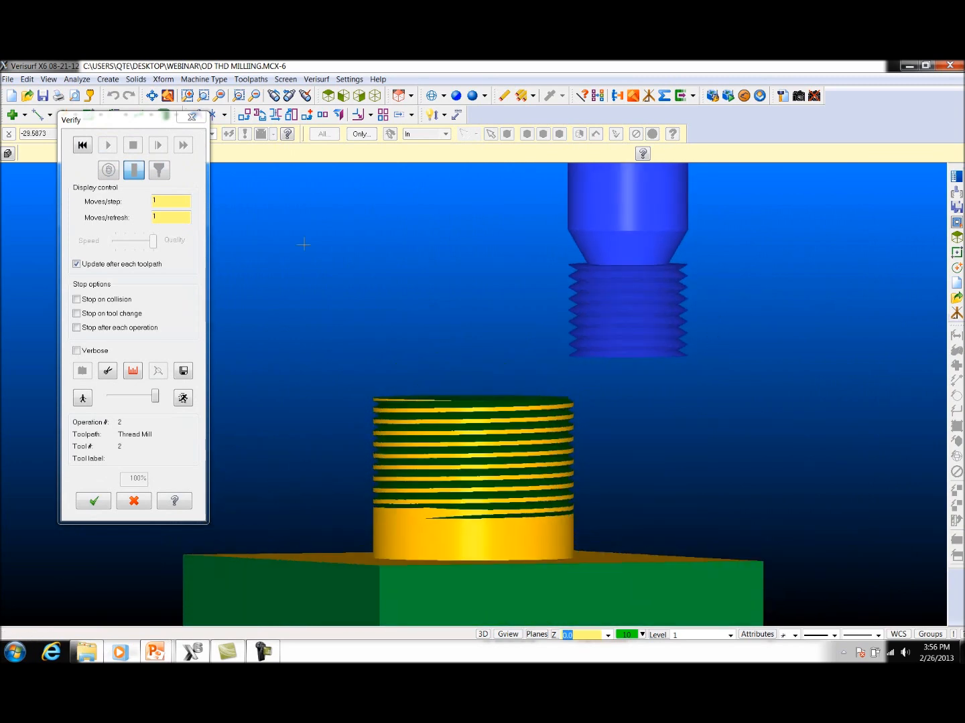
left_click(191, 117)
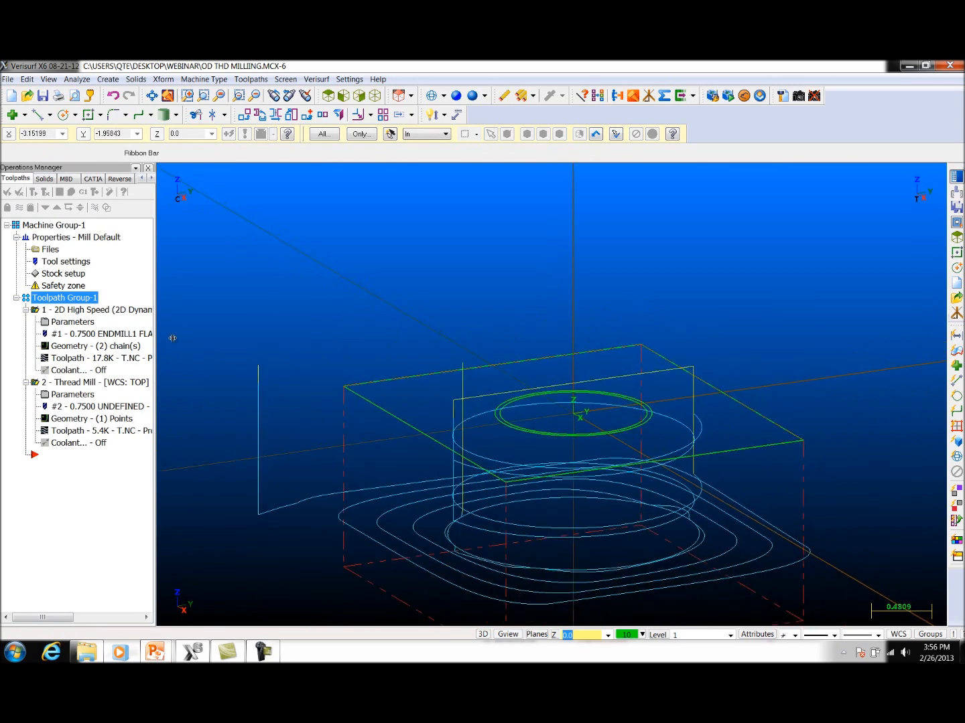
Step: Backplot only the thread mill operation and replay the cutter's bottom-to-top motion from an angled view
left_click(41, 382)
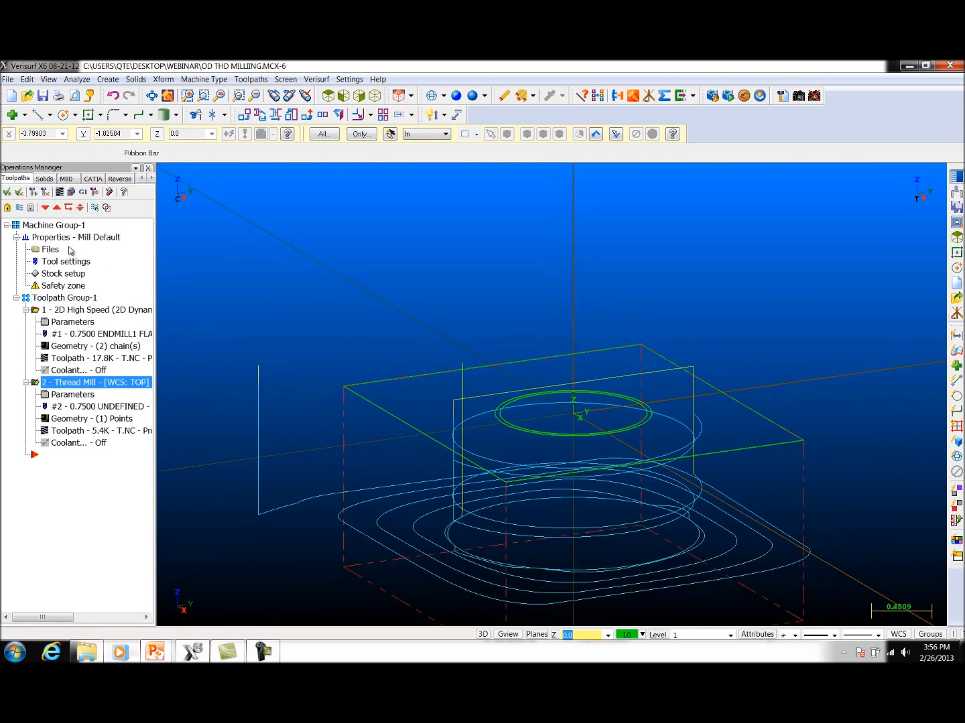
left_click(59, 192)
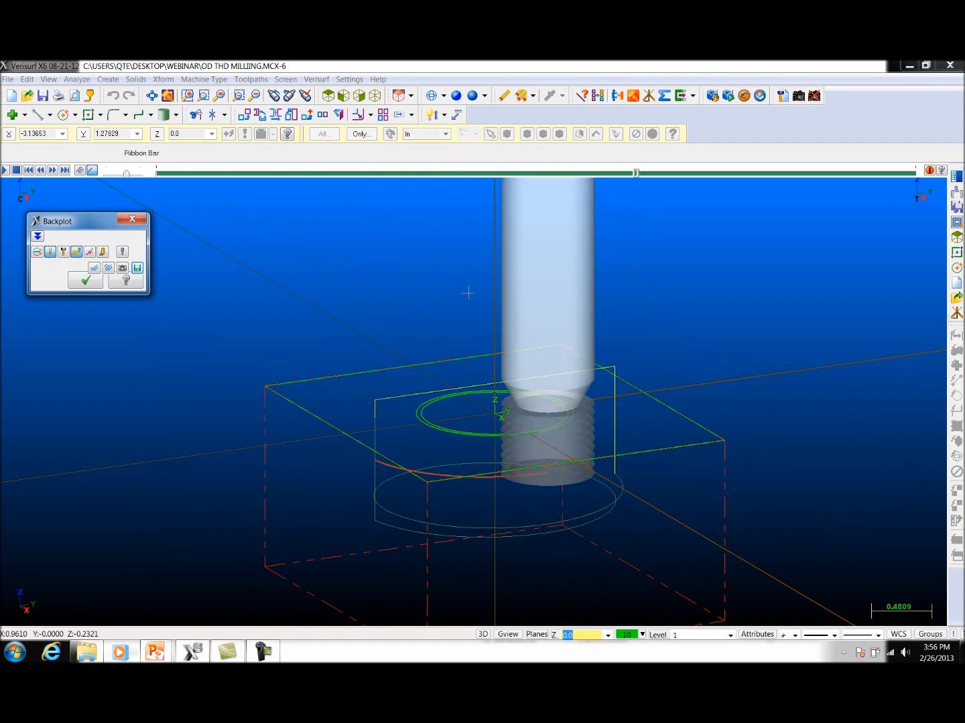
middle_click_drag(690, 347, 677, 372)
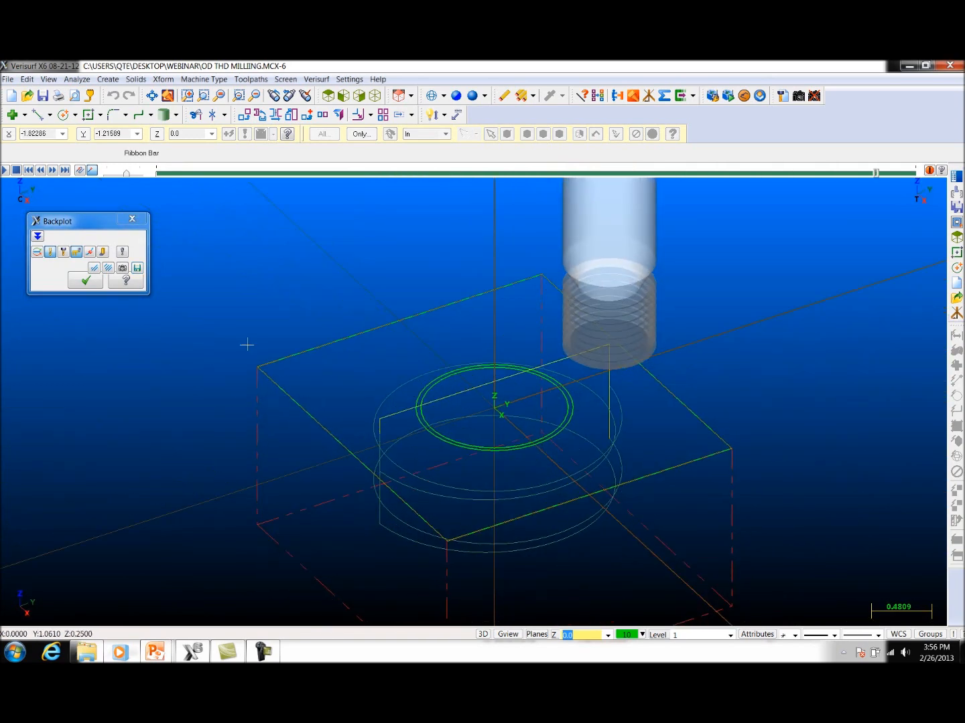
left_click(5, 171)
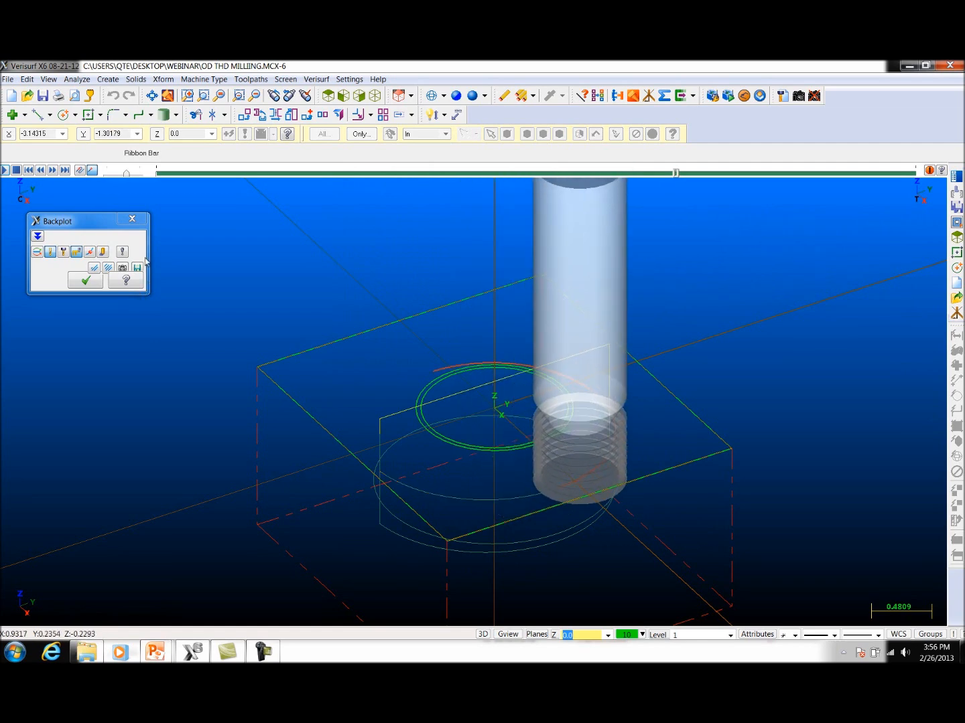
left_click(132, 219)
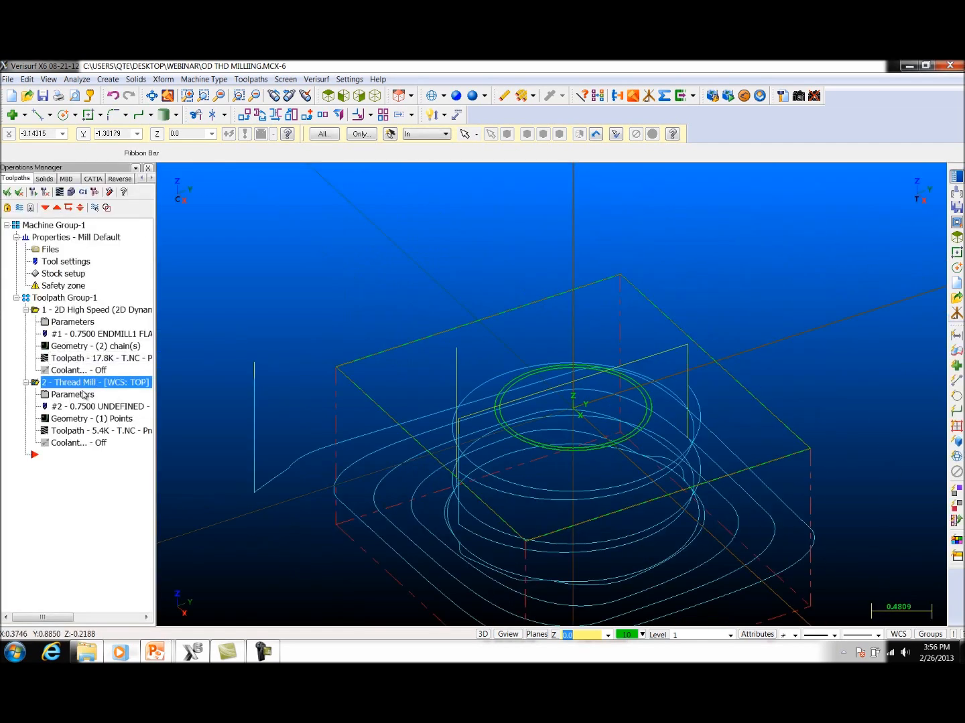
Step: Switch the thread mill's machining direction to top to bottom and regenerate the toolpath
left_click(84, 395)
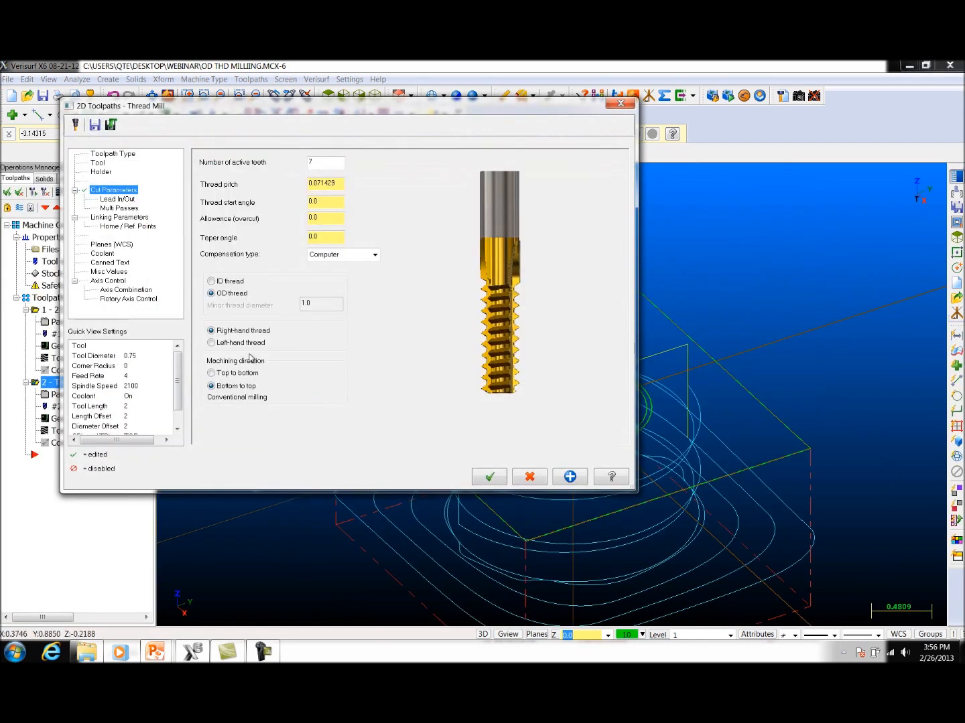
left_click(239, 376)
left_click(494, 477)
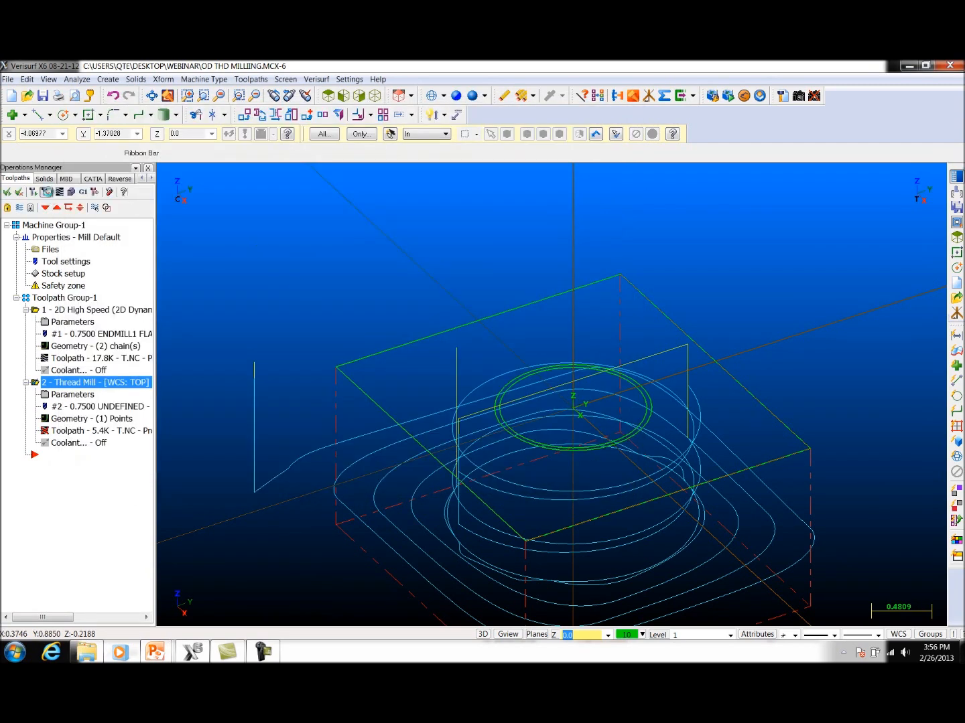
left_click(49, 193)
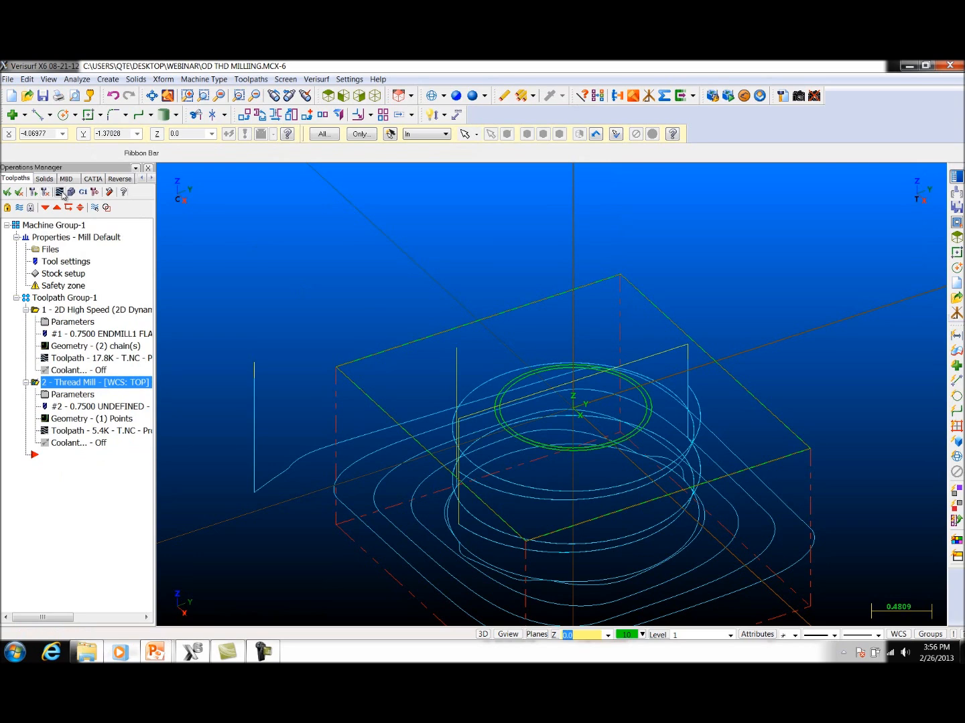
Step: Backplot the top-to-bottom thread mill toolpath and examine the cutter's passes from the side and from above
left_click(59, 192)
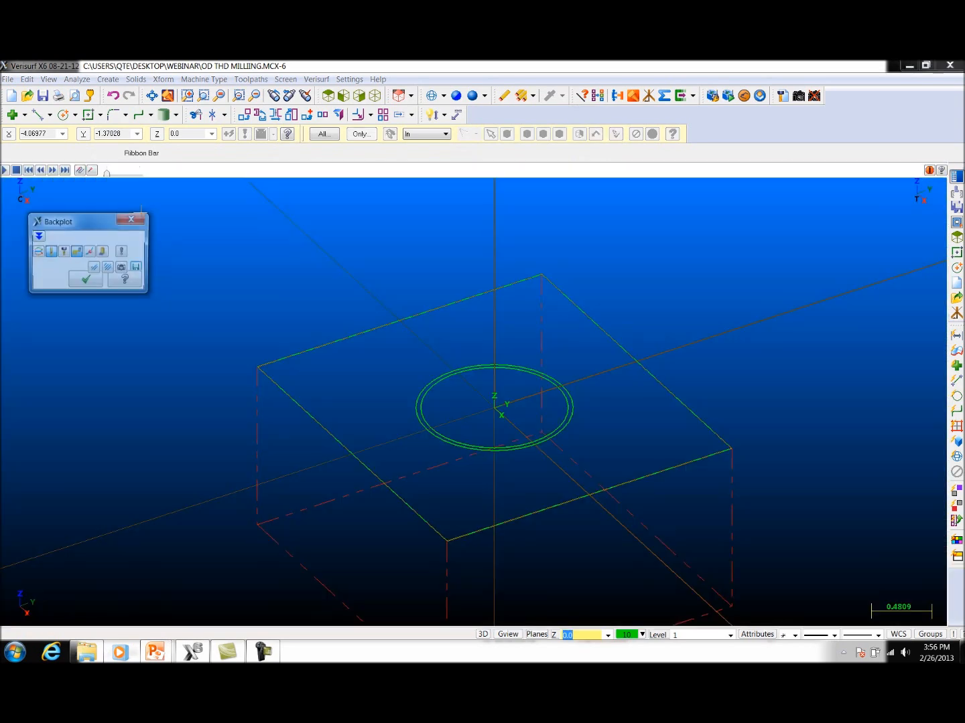
left_click(5, 170)
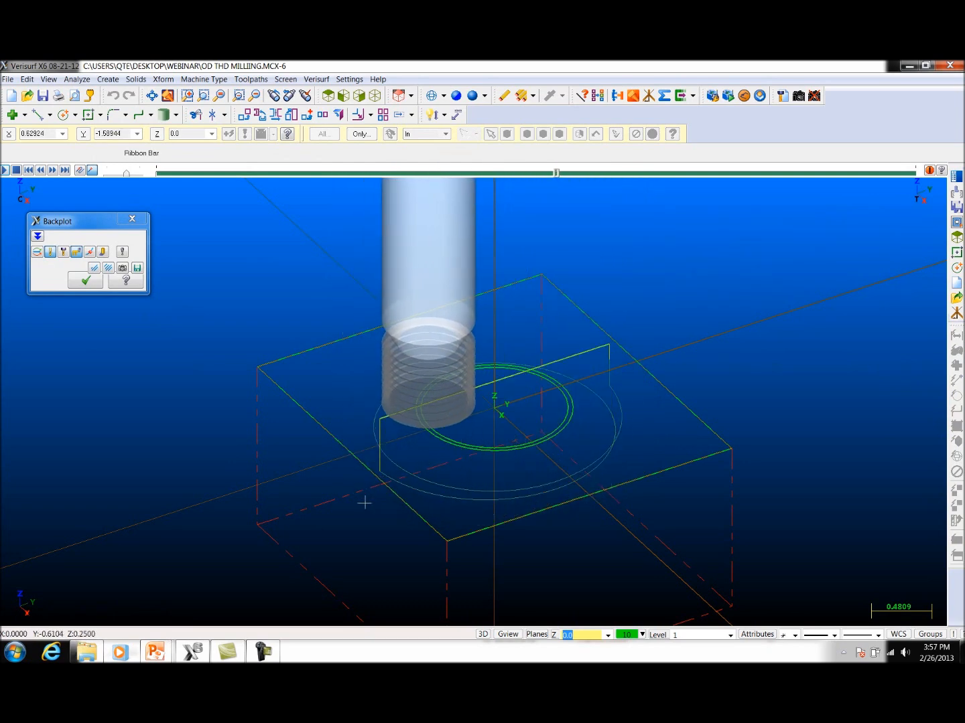
middle_click_drag(495, 512, 602, 462)
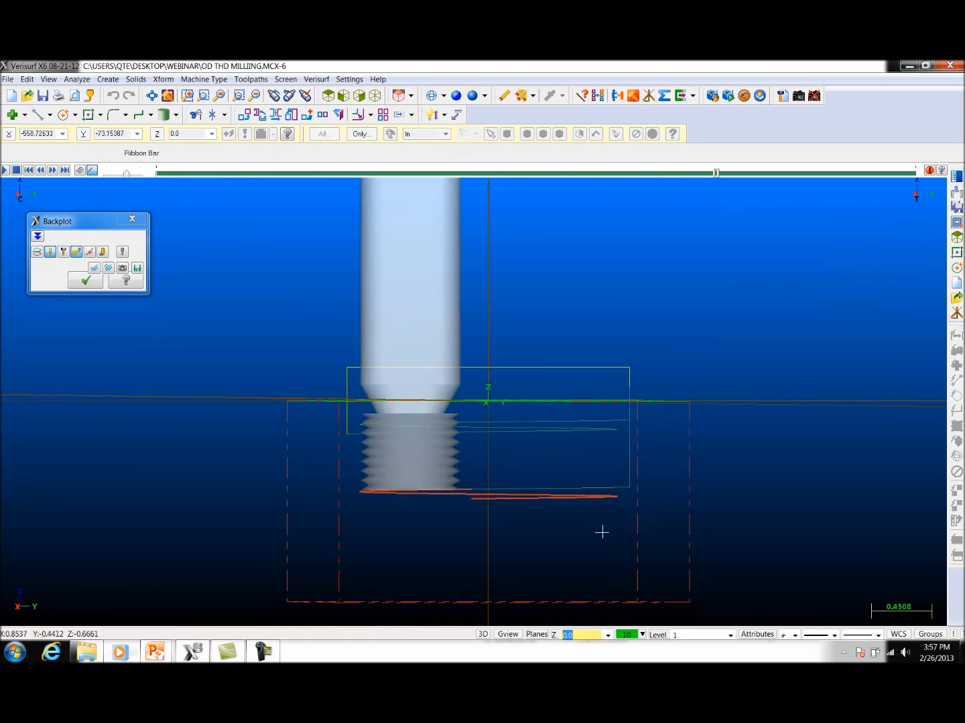
middle_click_drag(594, 495, 471, 539)
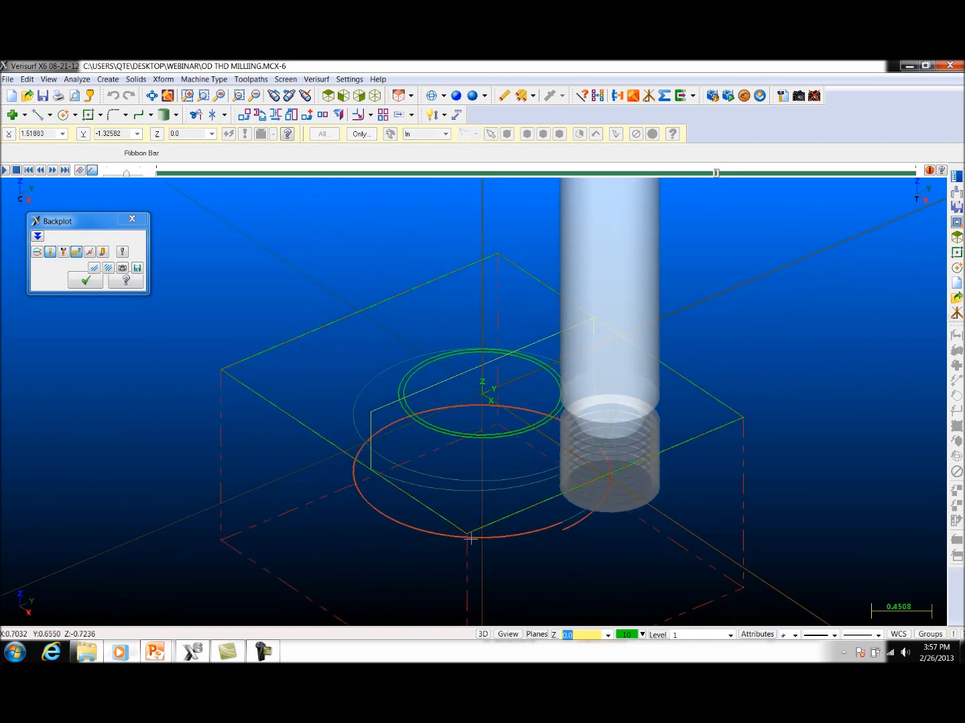
left_click(132, 220)
Step: Open the taper angle for editing in the thread mill's cut parameters
left_click(74, 395)
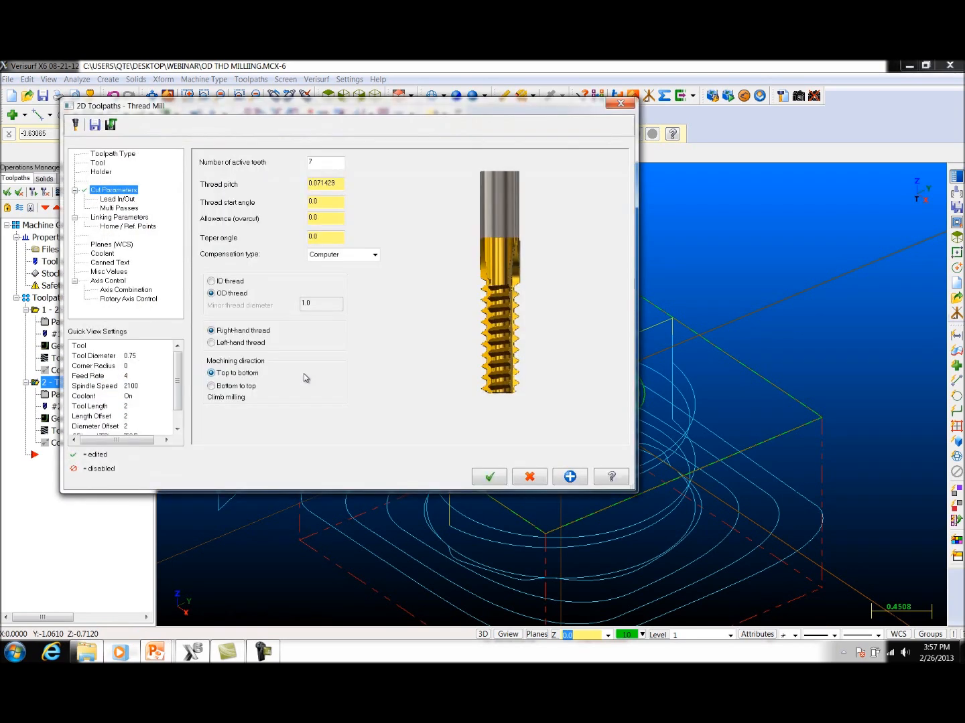
left_click(331, 239)
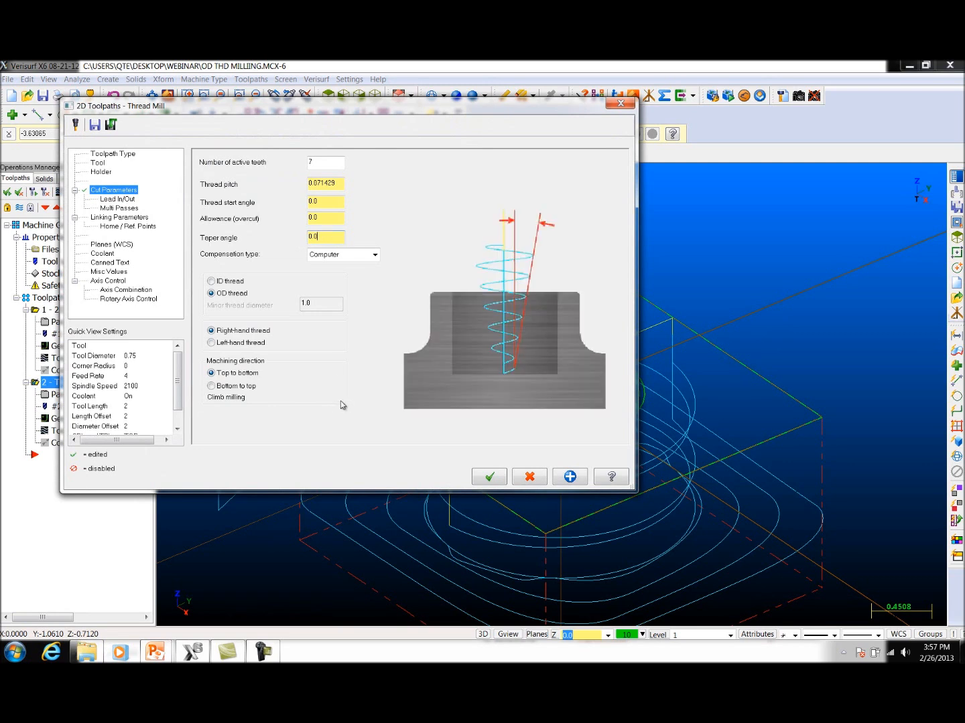